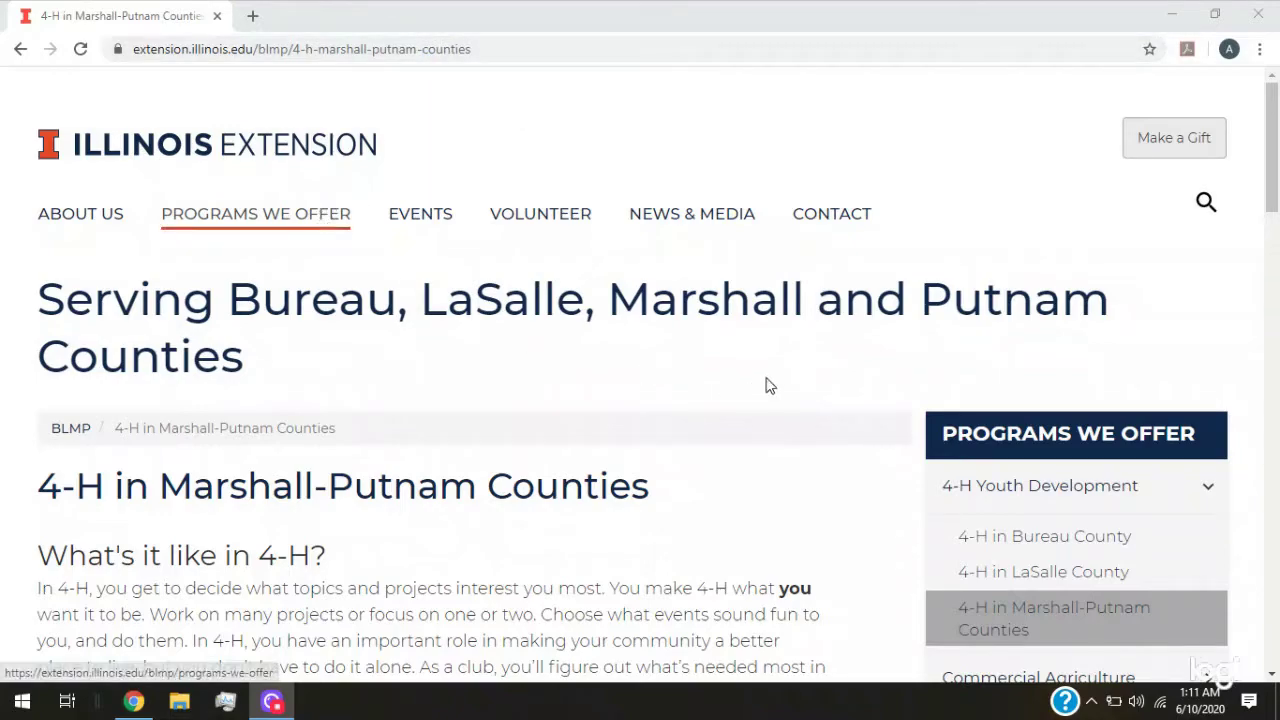
Open the Marshall-Putnam Virtual 4-H Fair (Virtual Show 2020) event page
scroll(124, 470, "down", 5)
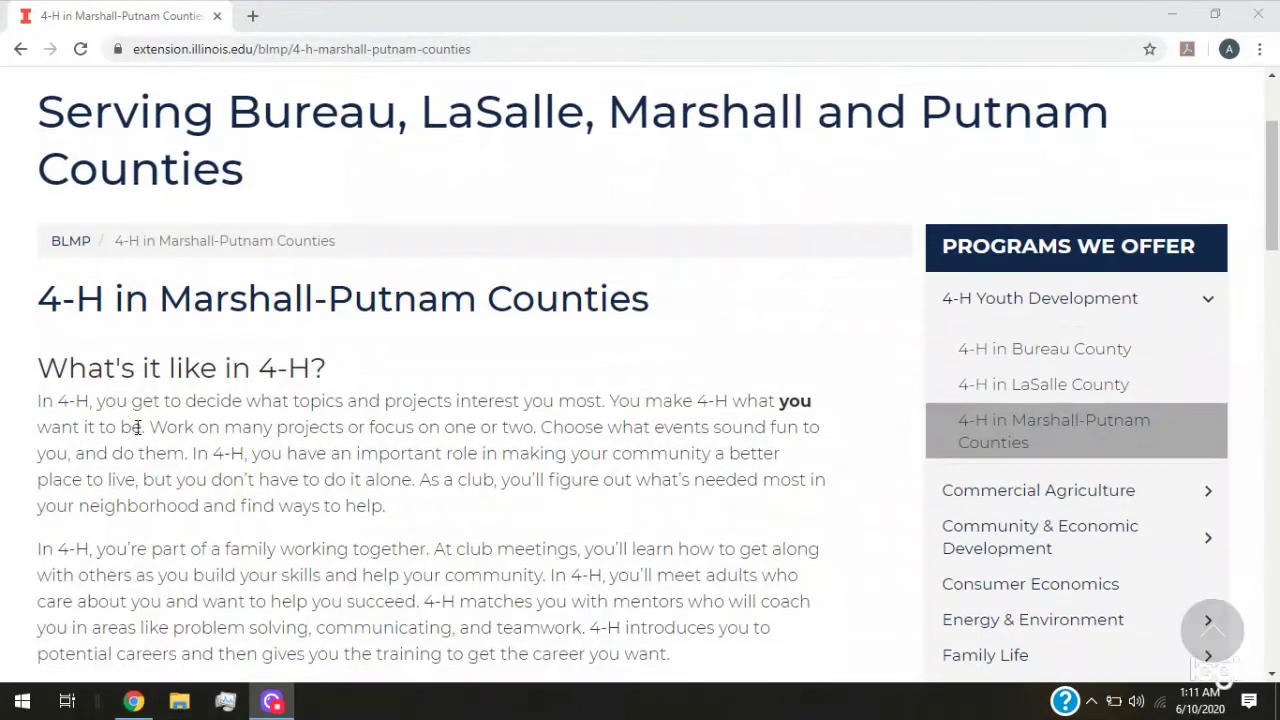
scroll(355, 228, "down", 2)
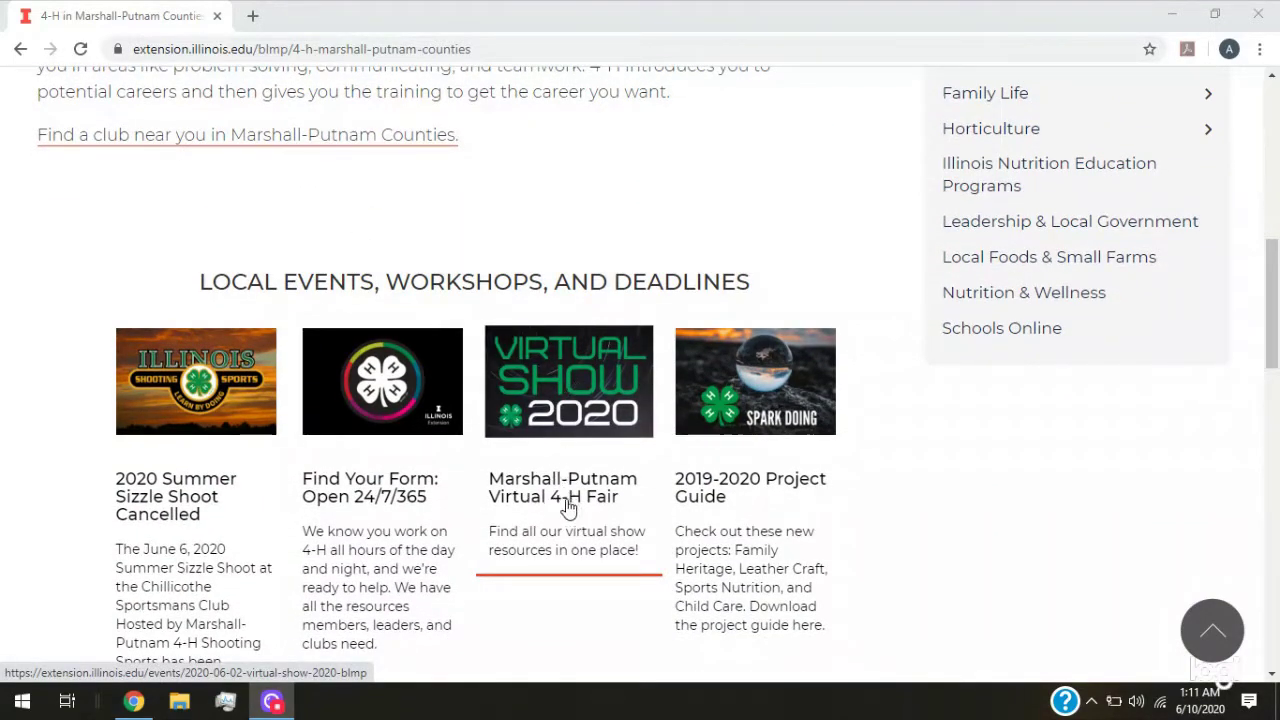
left_click(576, 402)
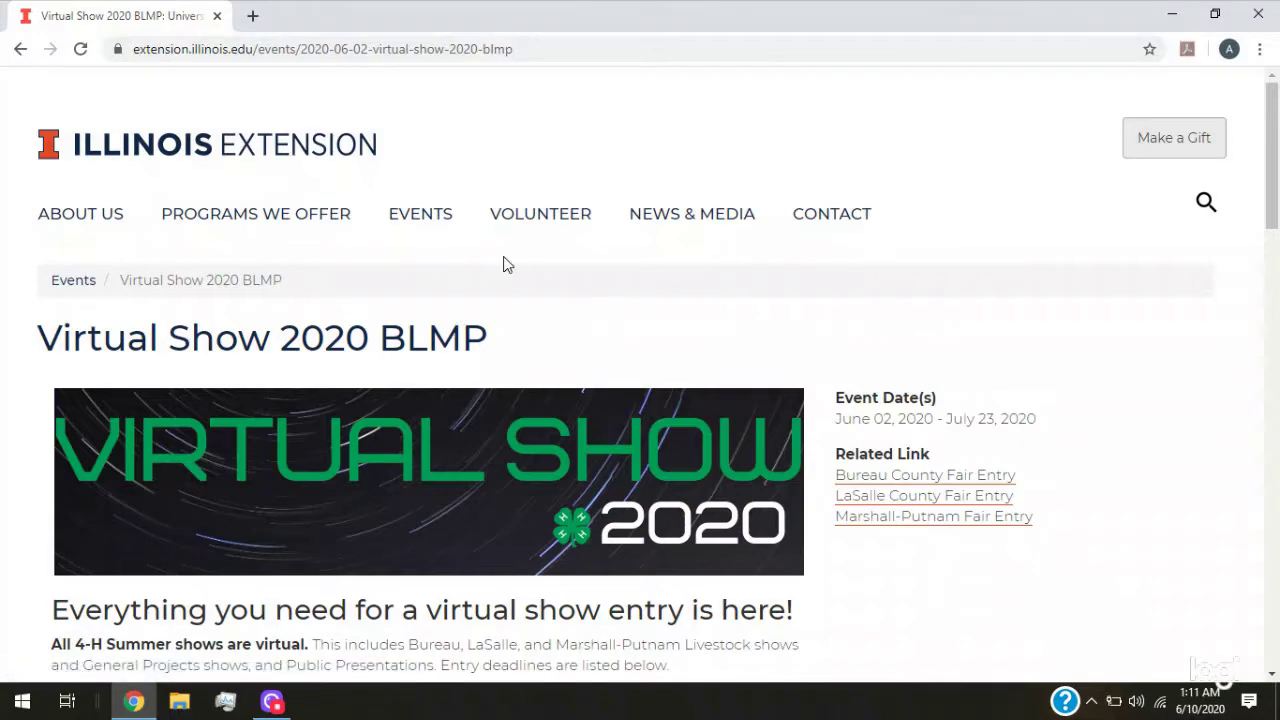
Open the 4-H Online Judging Exhibitor Tip Sheet from the All projects list
scroll(358, 370, "down", 6)
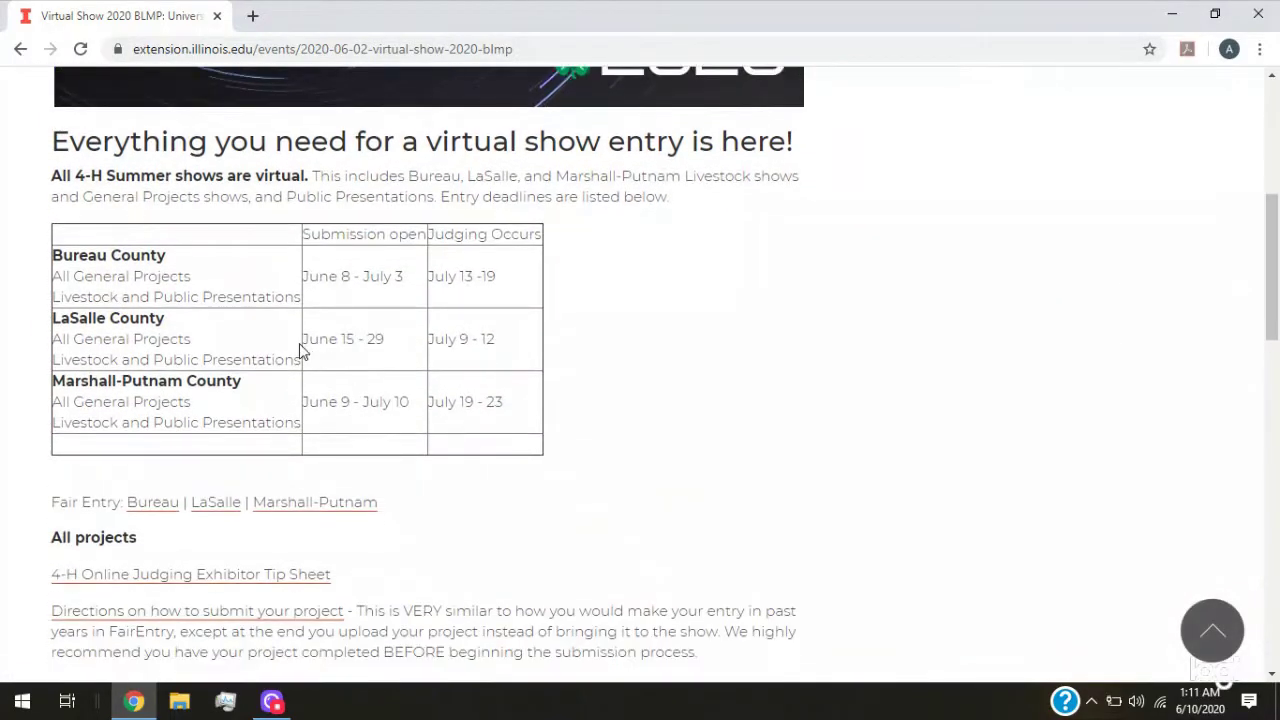
scroll(370, 320, "down", 2)
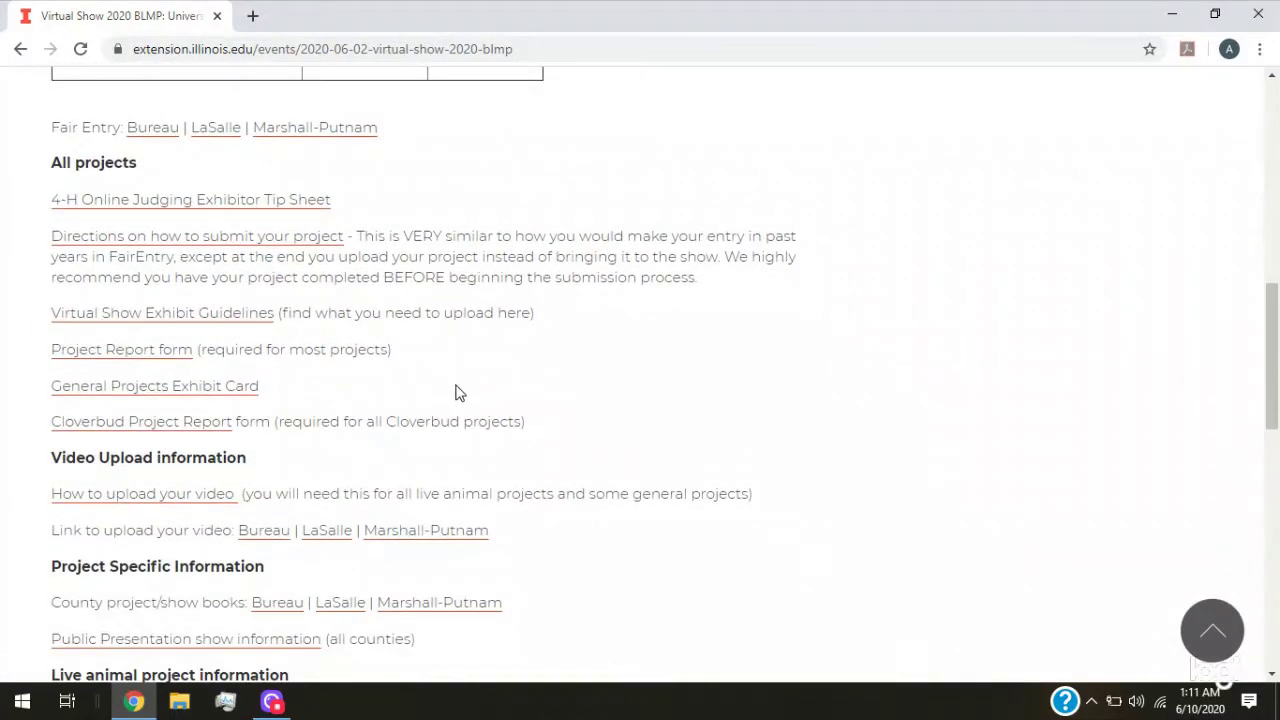
scroll(320, 340, "down", 1)
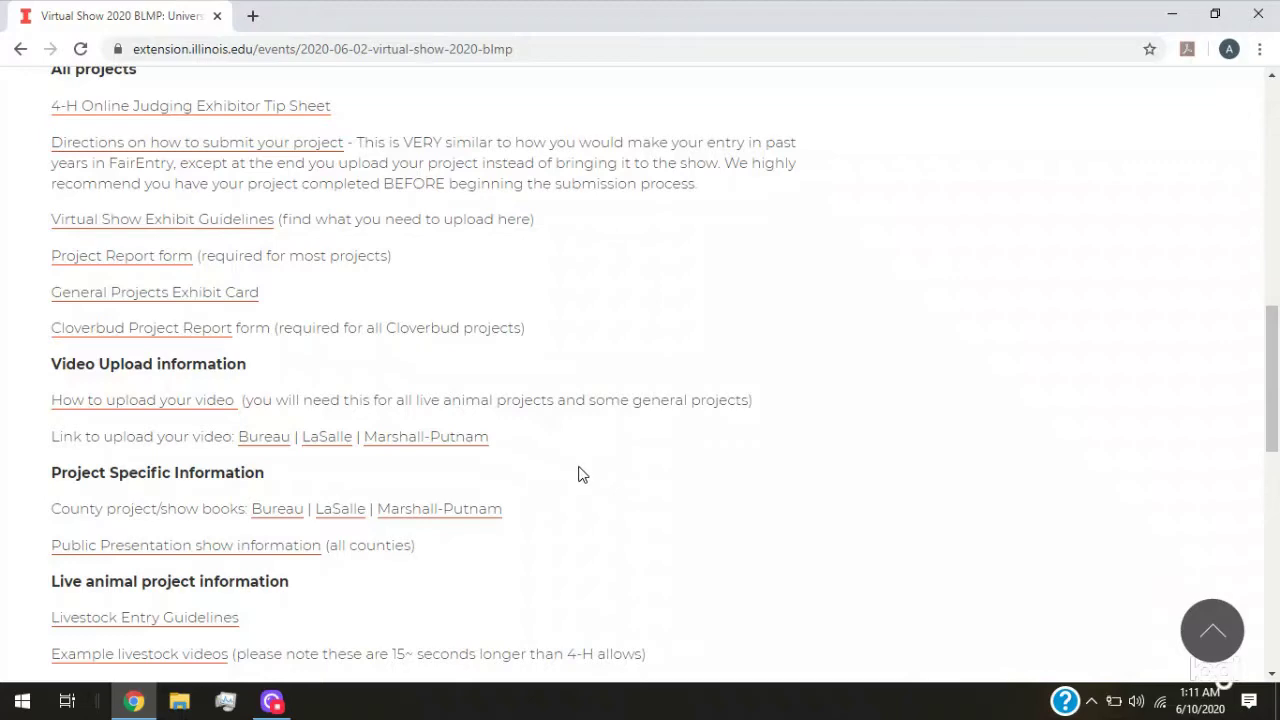
scroll(509, 506, "down", 1)
scroll(505, 491, "up", 3)
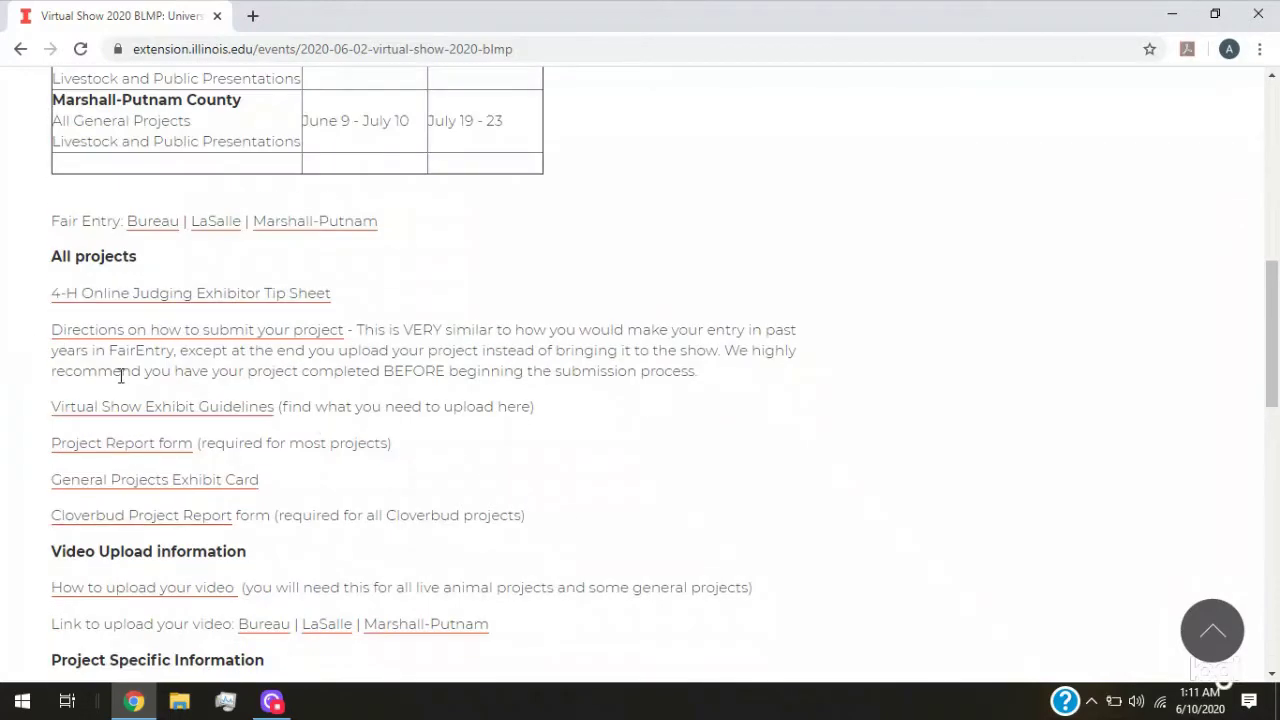
scroll(118, 372, "up", 1)
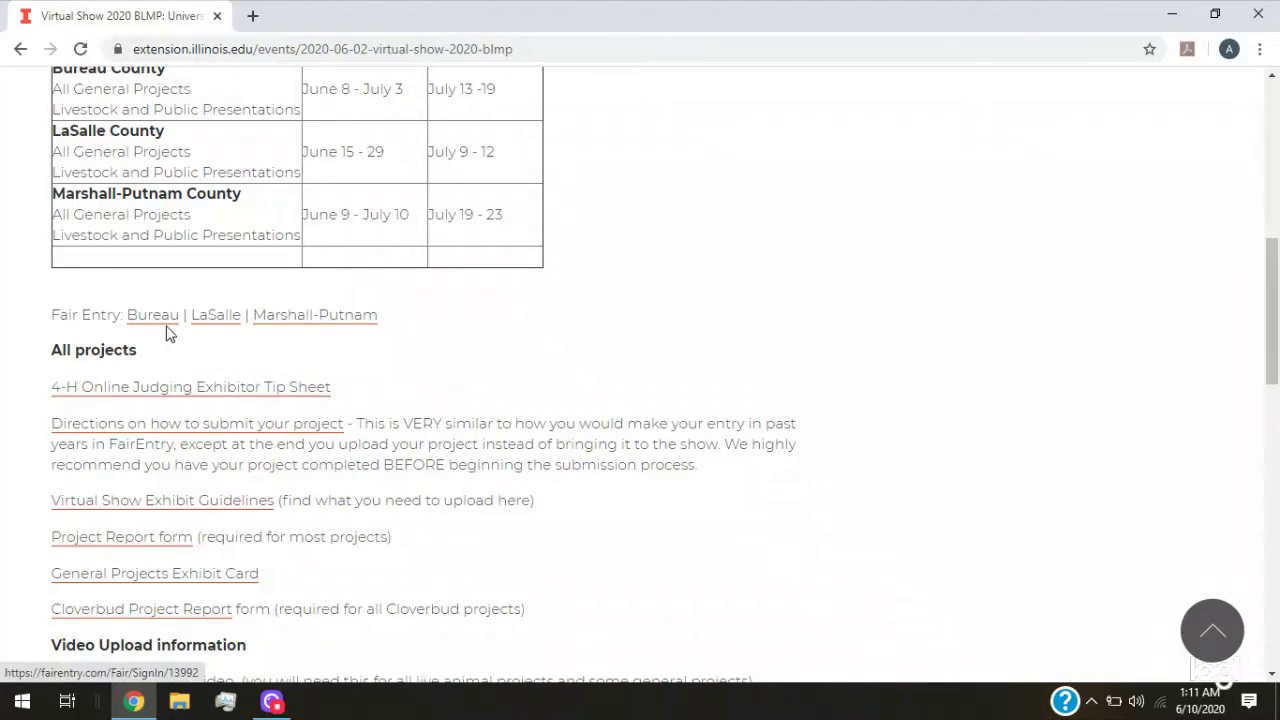
scroll(10, 375, "down", 1)
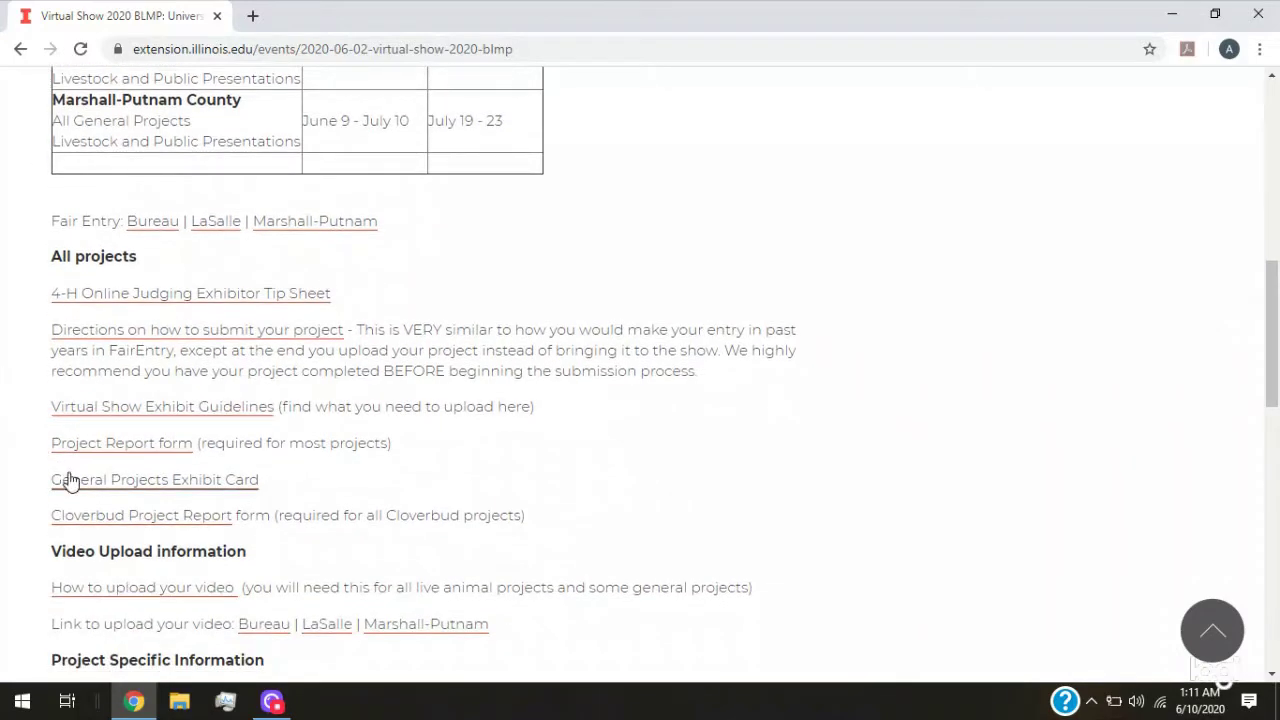
left_click(131, 304)
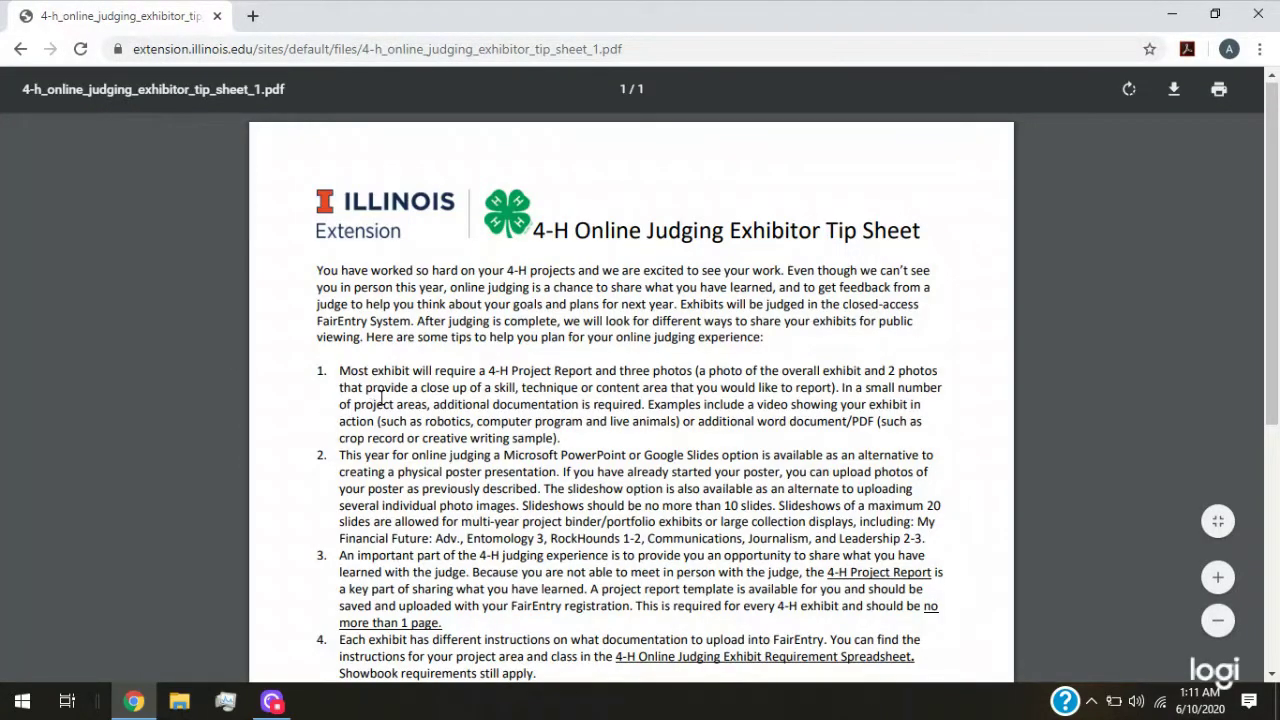
scroll(380, 398, "down", 1)
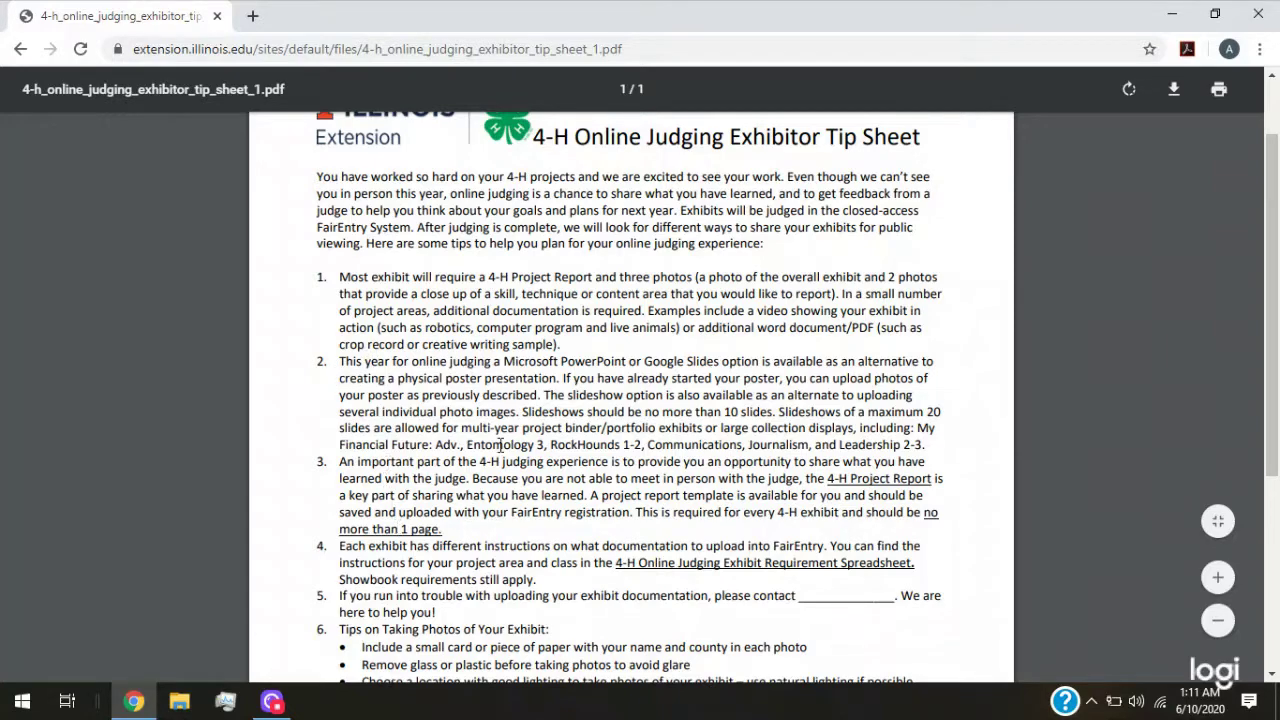
scroll(523, 487, "down", 2)
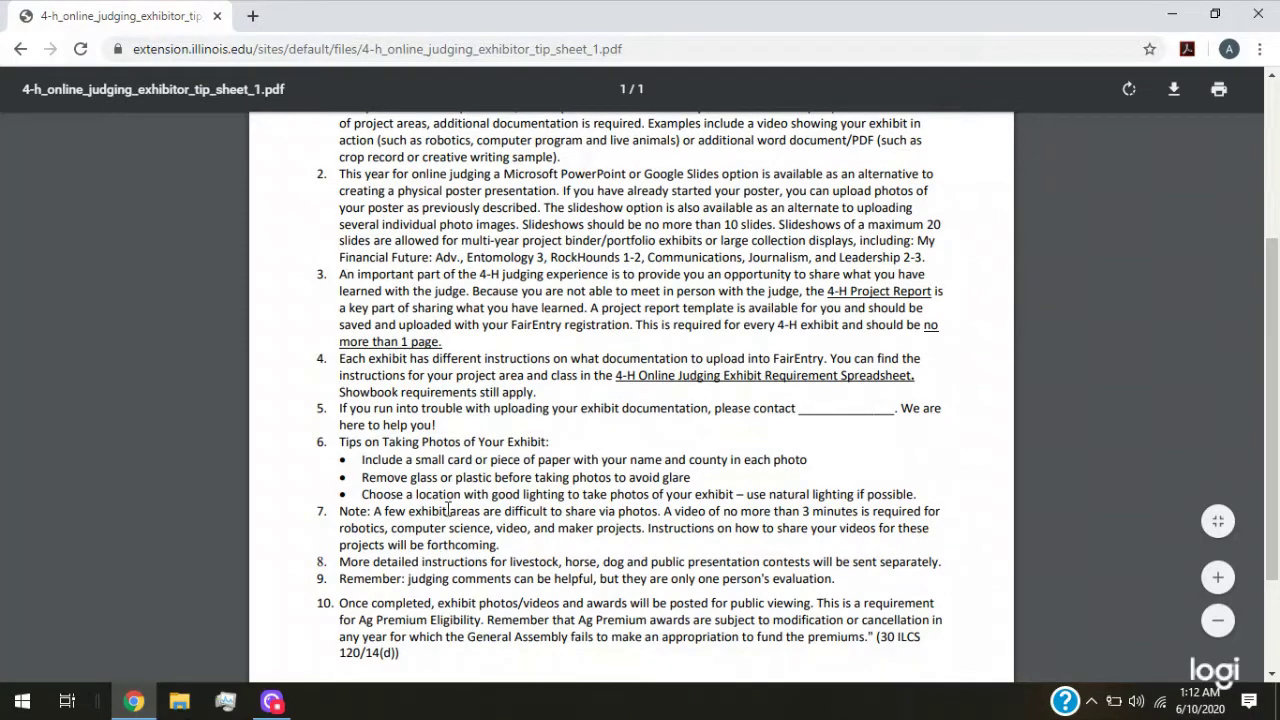
scroll(507, 587, "down", 1)
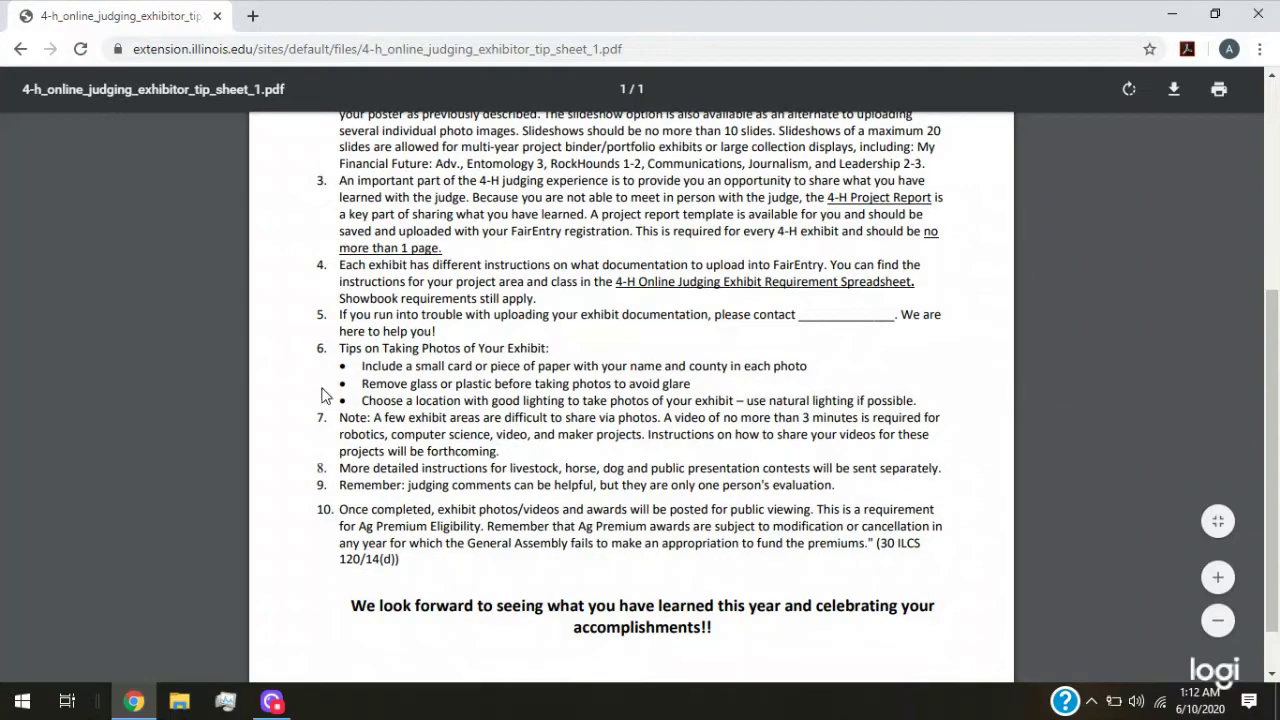
left_click(19, 57)
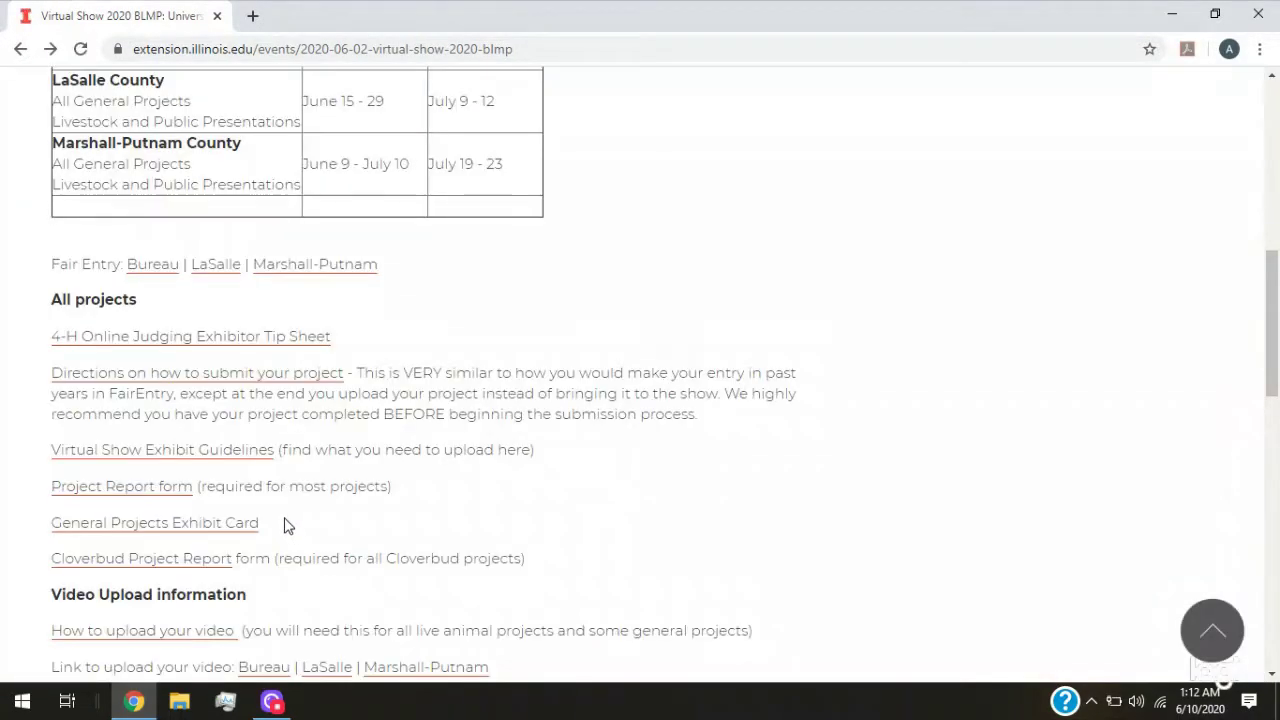
Open the project submission directions PDF and read through its enrollment steps
left_click(320, 384)
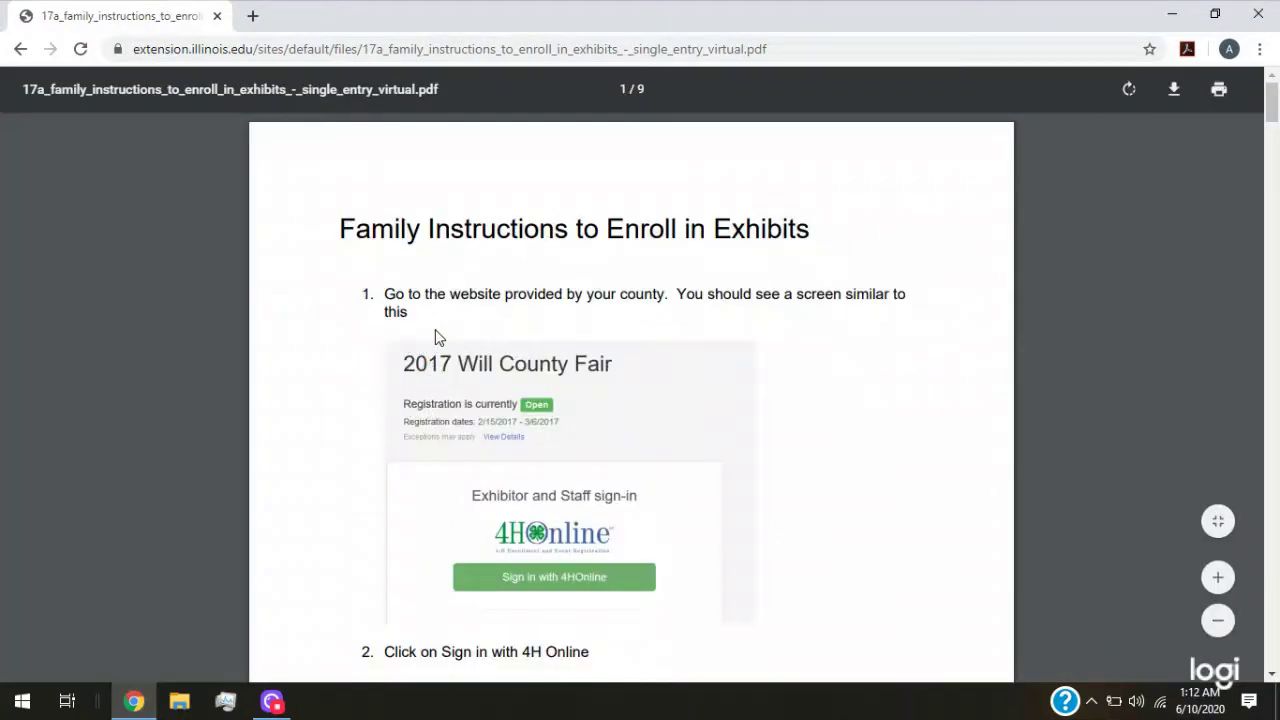
scroll(436, 333, "down", 4)
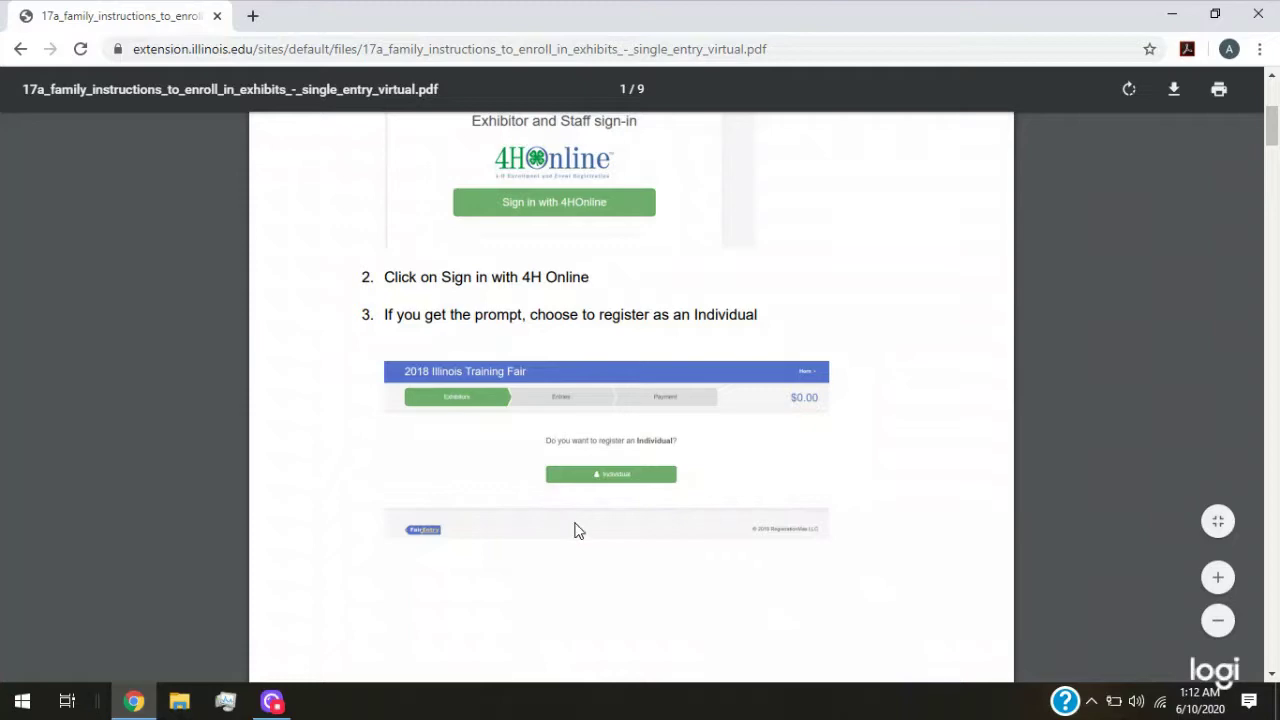
scroll(587, 513, "down", 9)
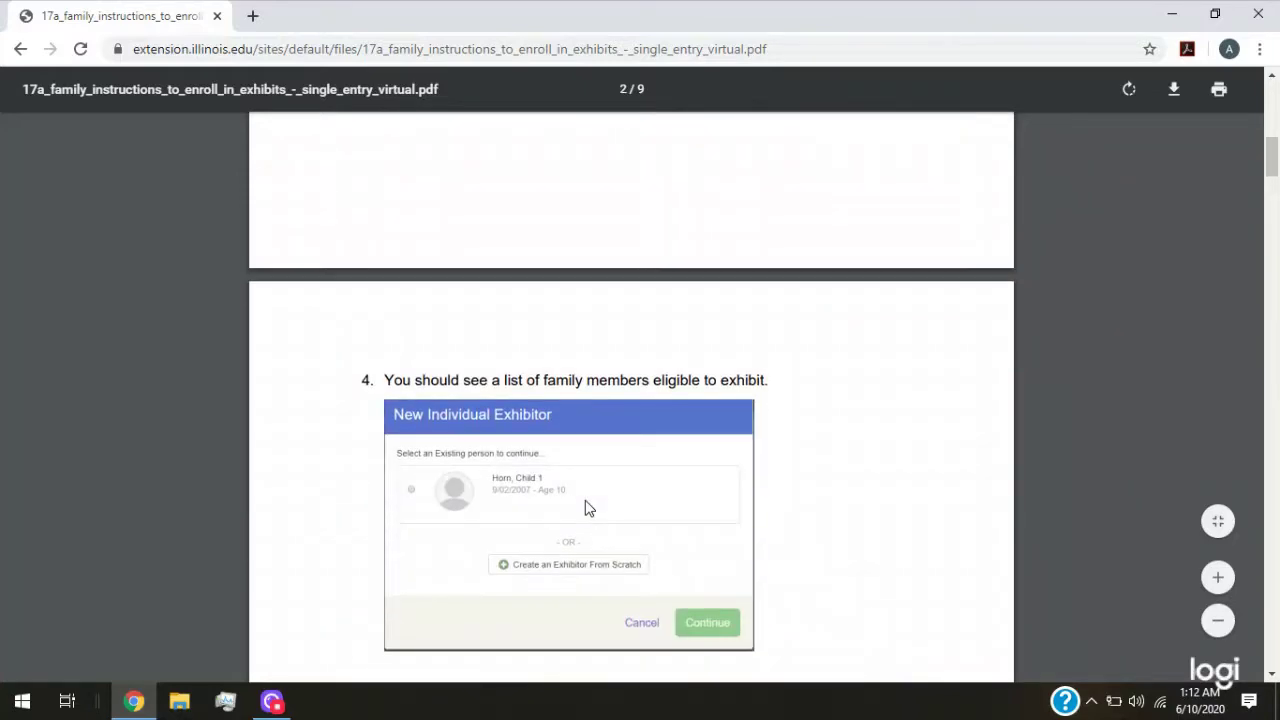
scroll(588, 508, "down", 8)
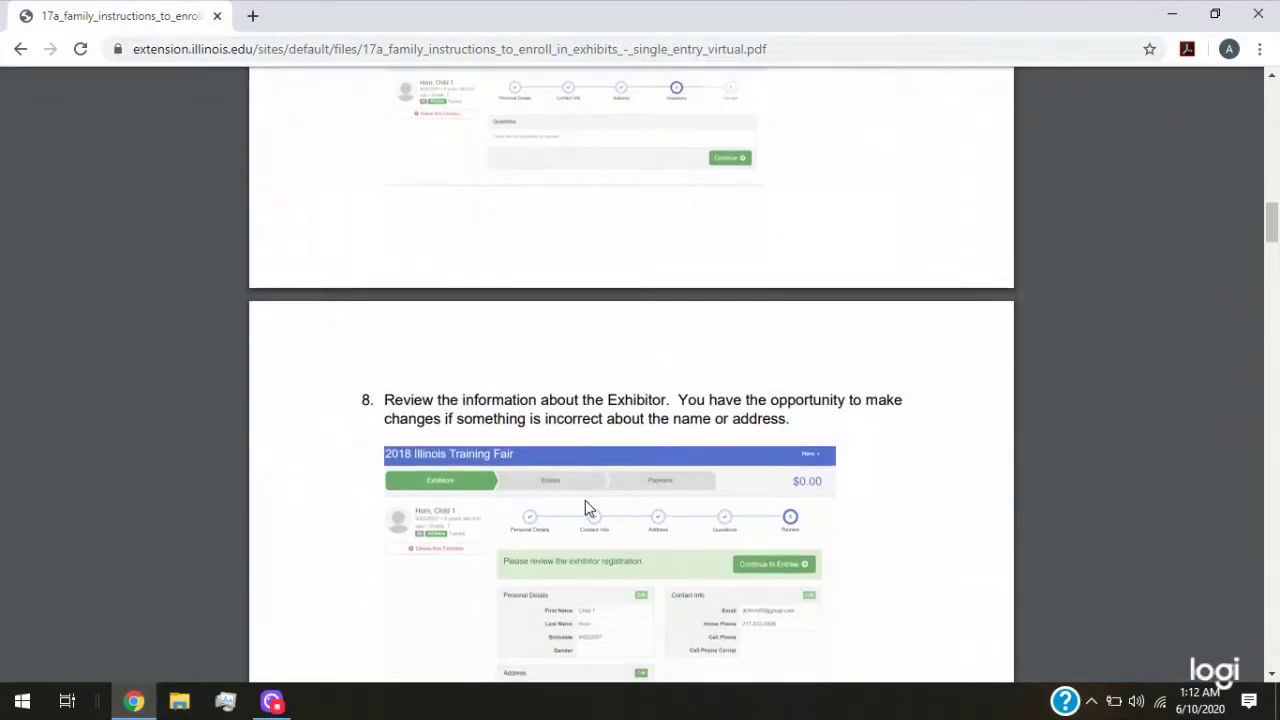
scroll(588, 508, "down", 7)
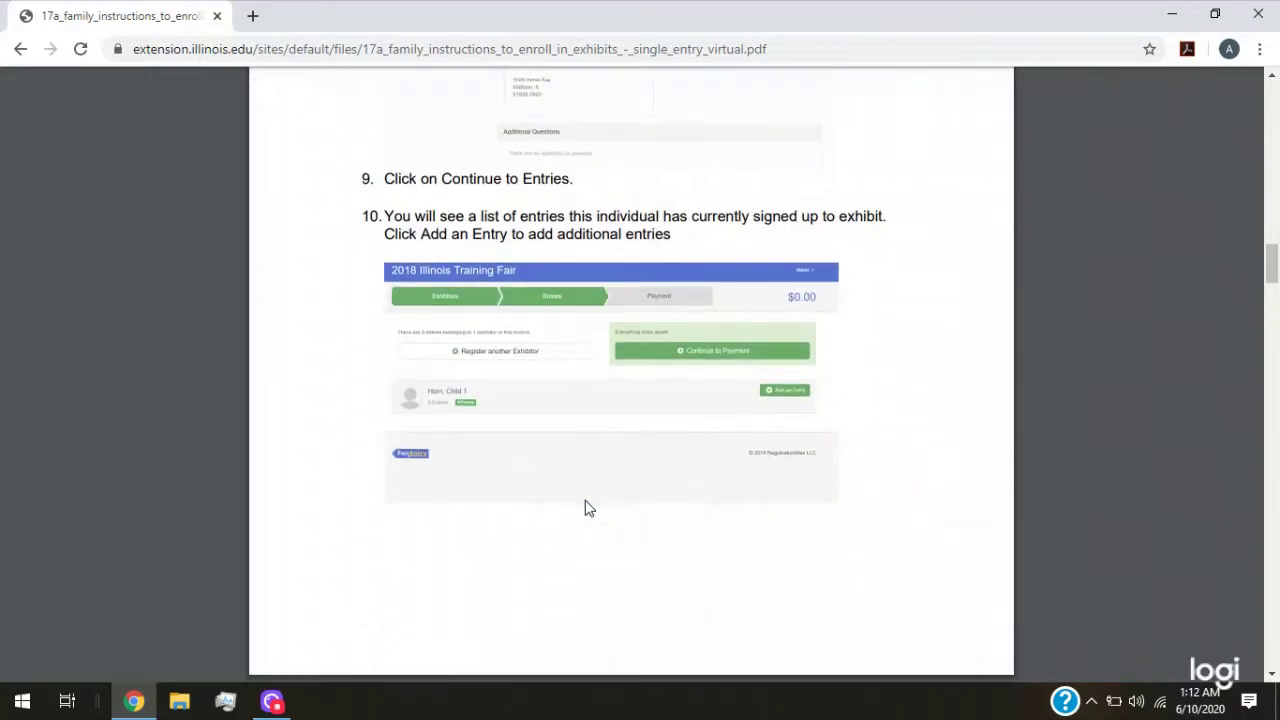
scroll(587, 502, "down", 10)
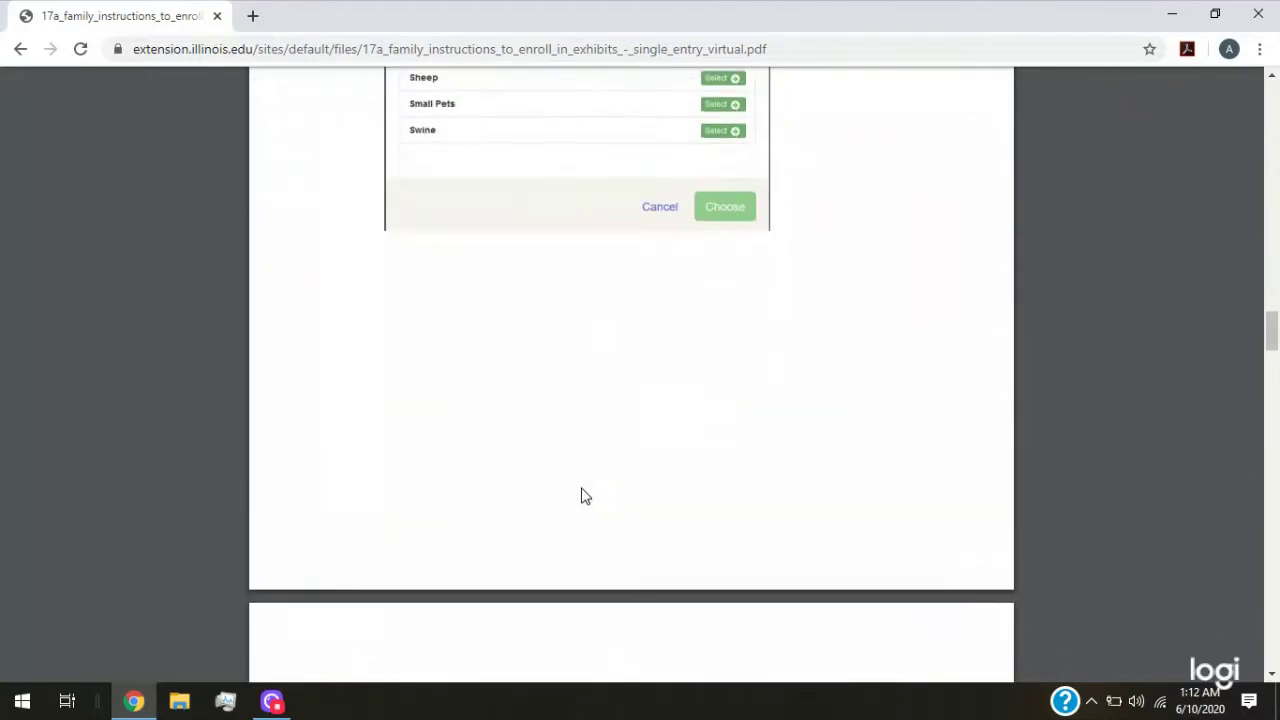
scroll(585, 495, "down", 9)
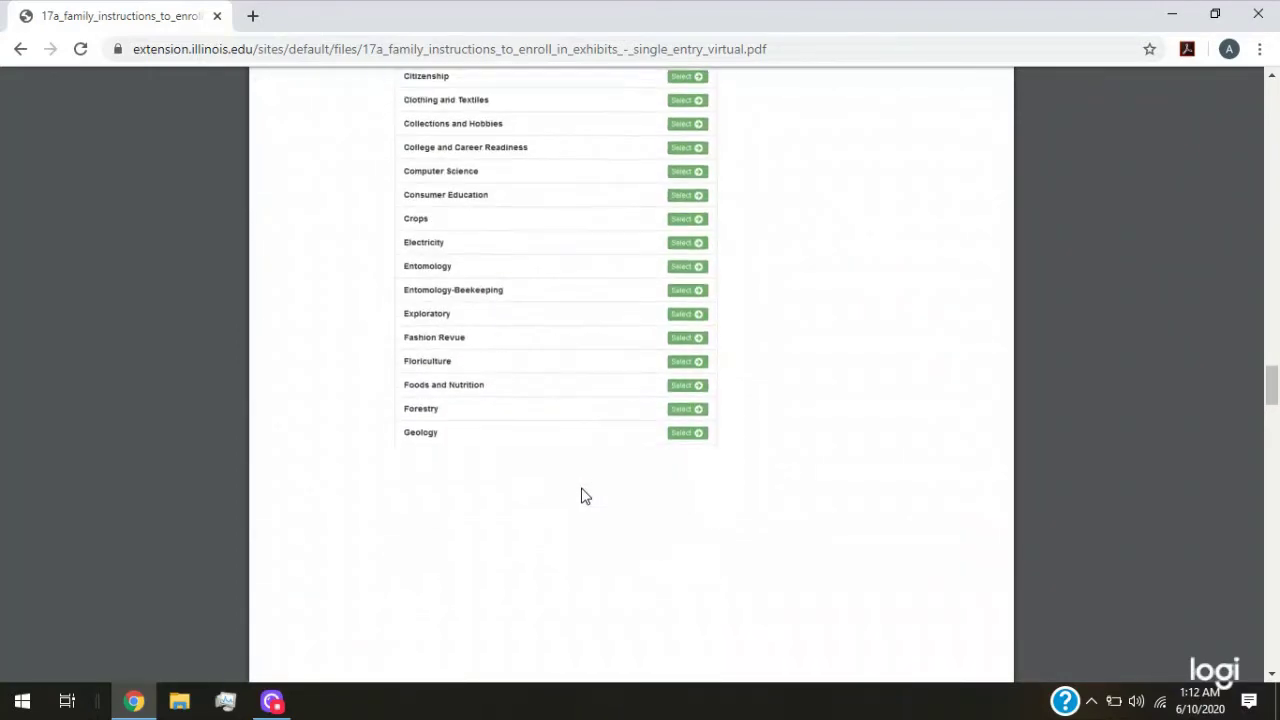
scroll(585, 497, "down", 10)
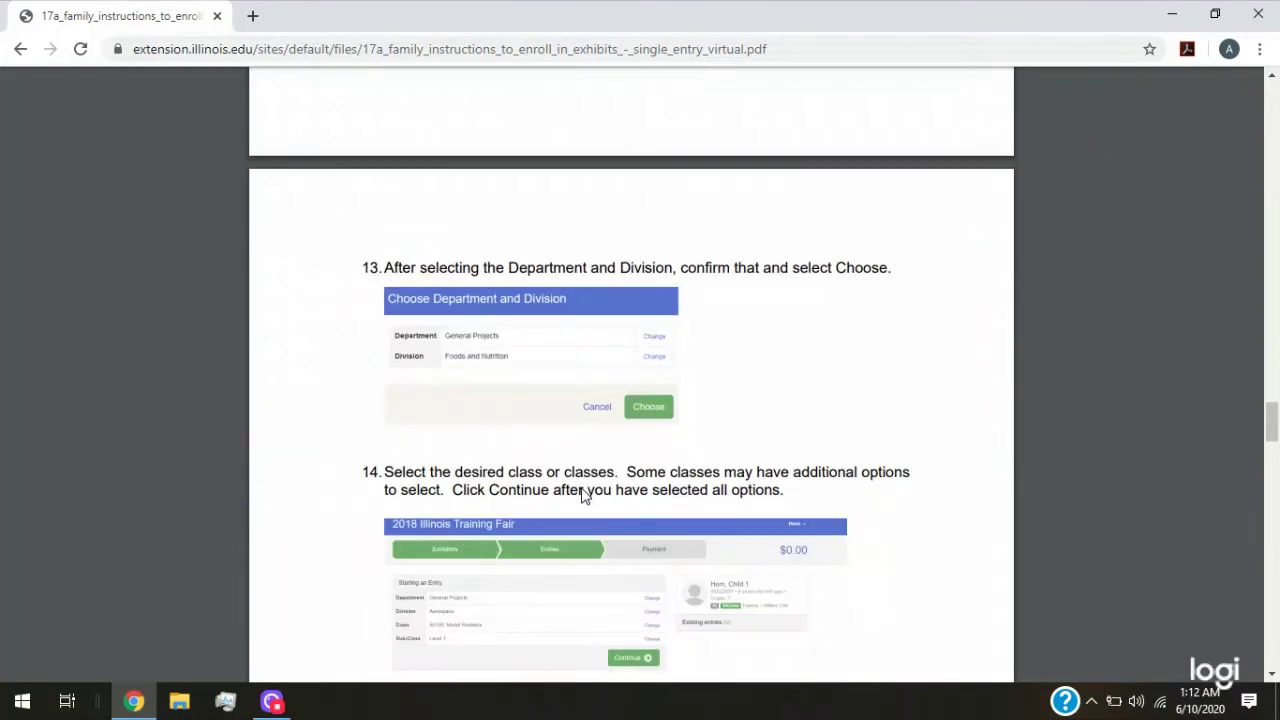
scroll(585, 497, "down", 6)
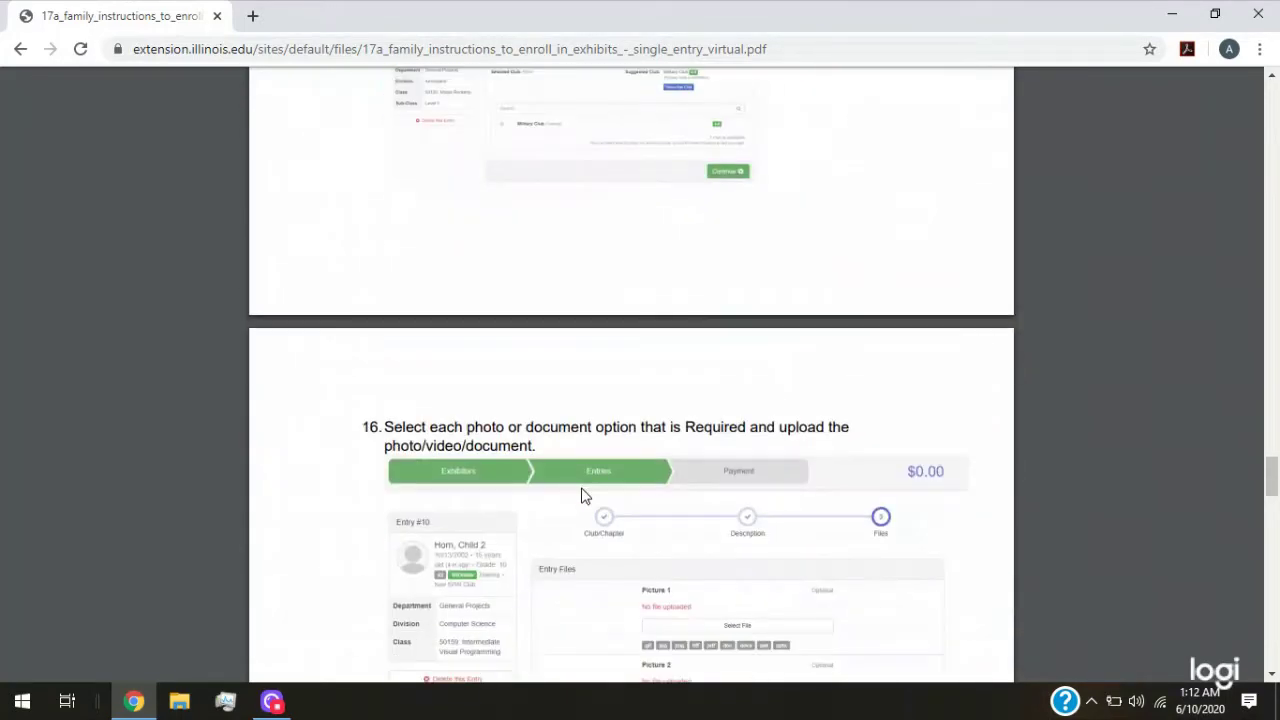
scroll(585, 497, "down", 4)
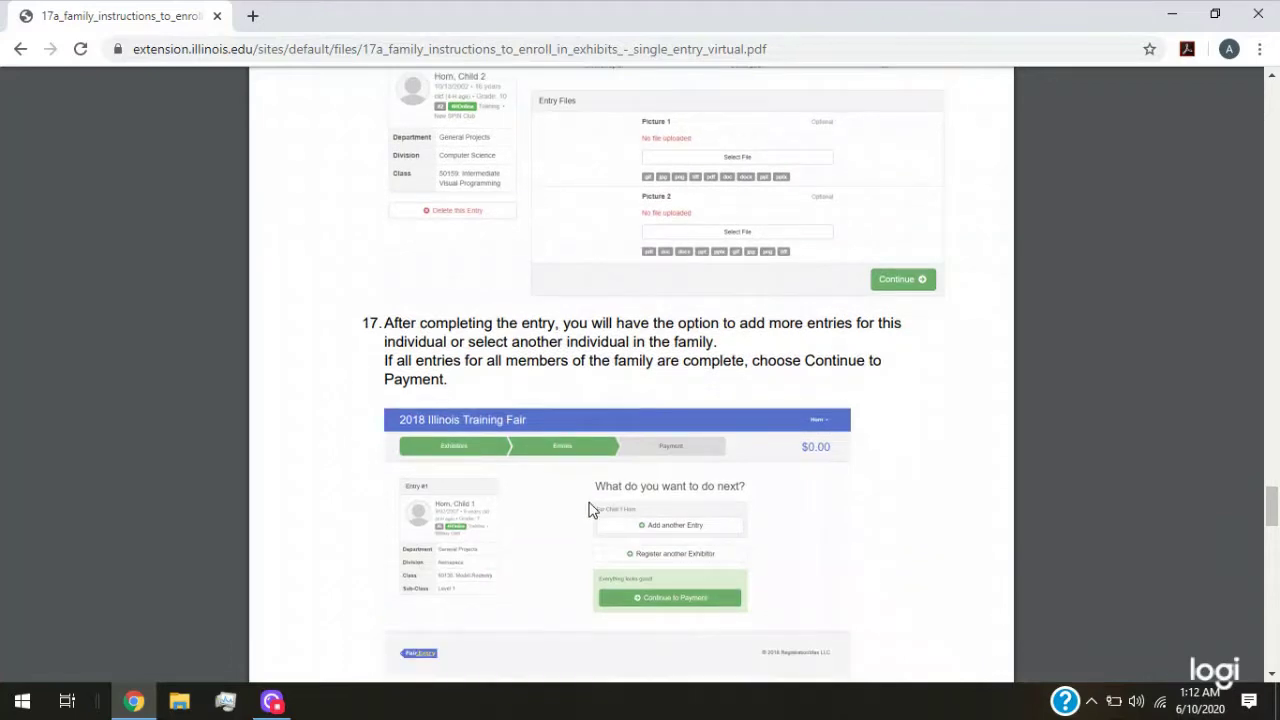
scroll(598, 498, "down", 1)
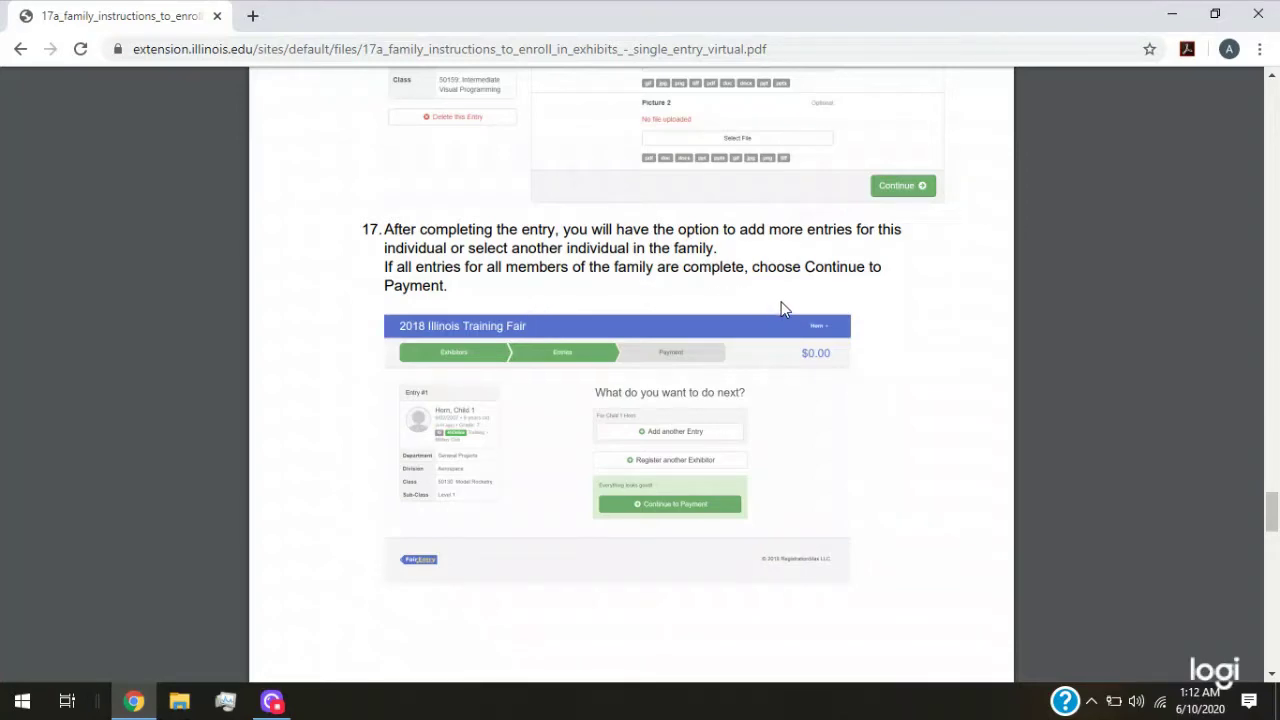
Review payment steps 17–18, then go back to the Virtual Show 2020 page
scroll(347, 394, "down", 1)
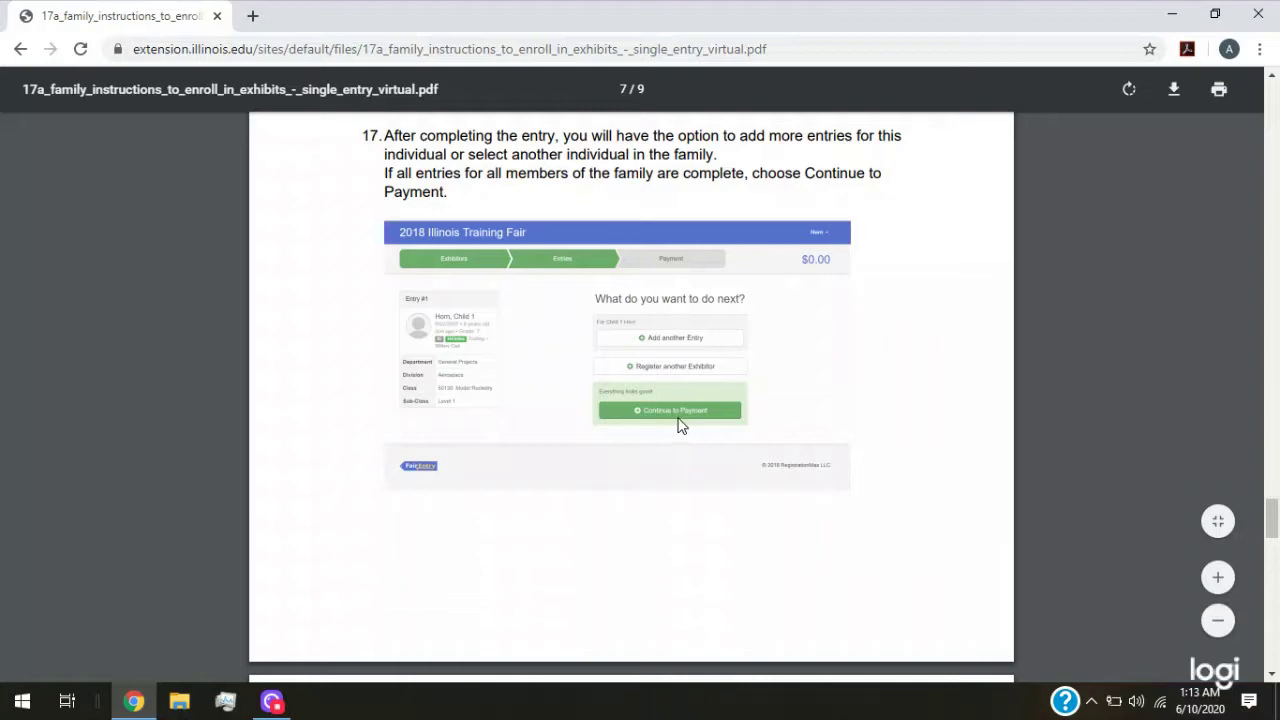
scroll(570, 450, "down", 5)
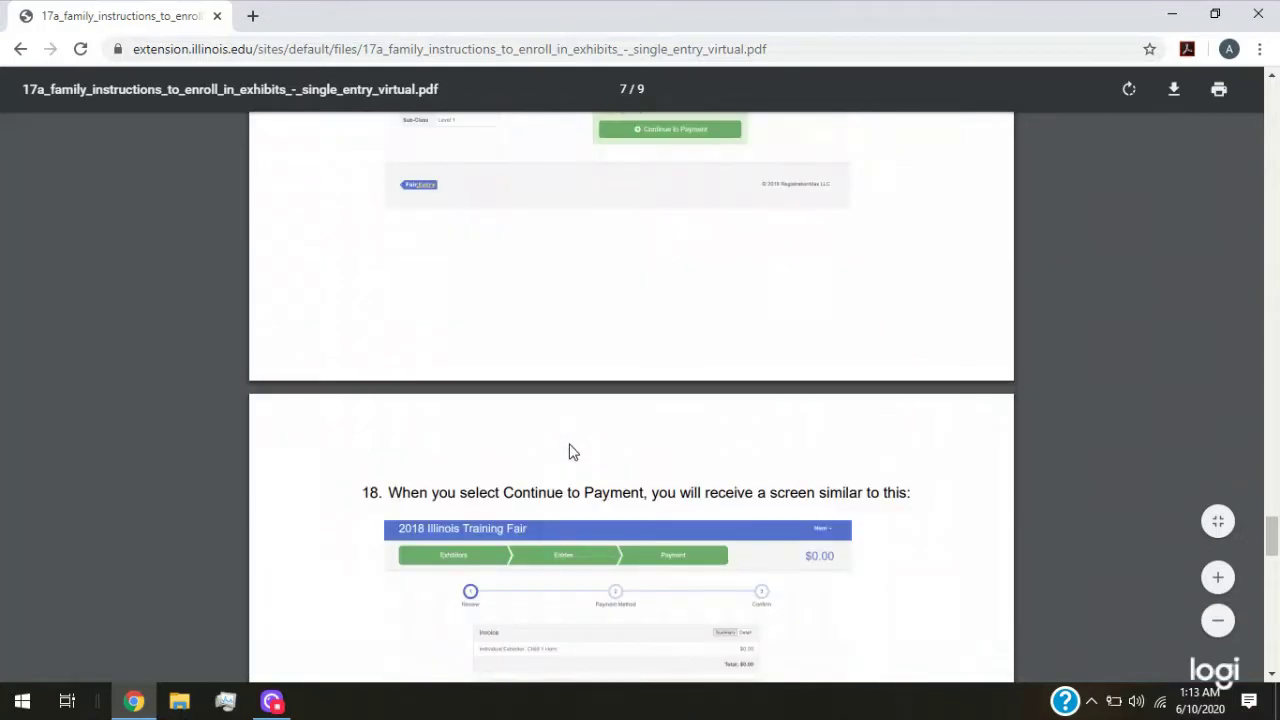
scroll(570, 450, "down", 3)
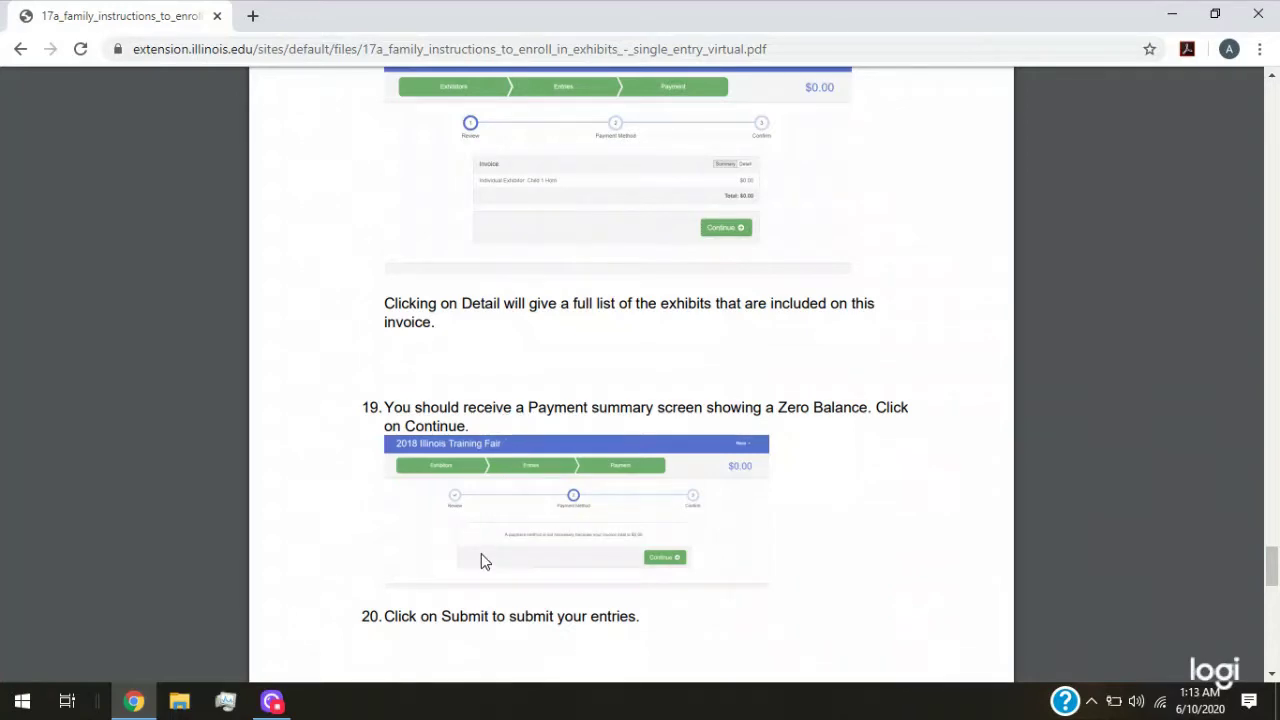
scroll(484, 558, "down", 2)
scroll(483, 545, "up", 4)
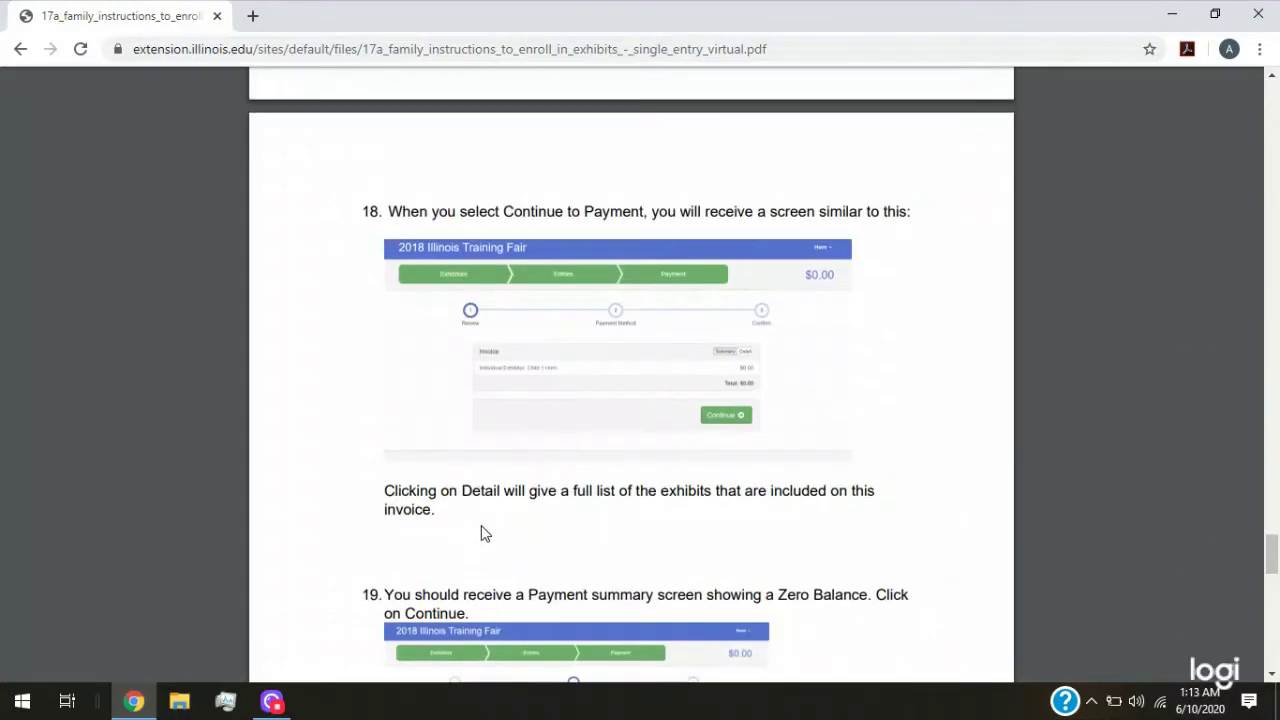
scroll(530, 330, "up", 6)
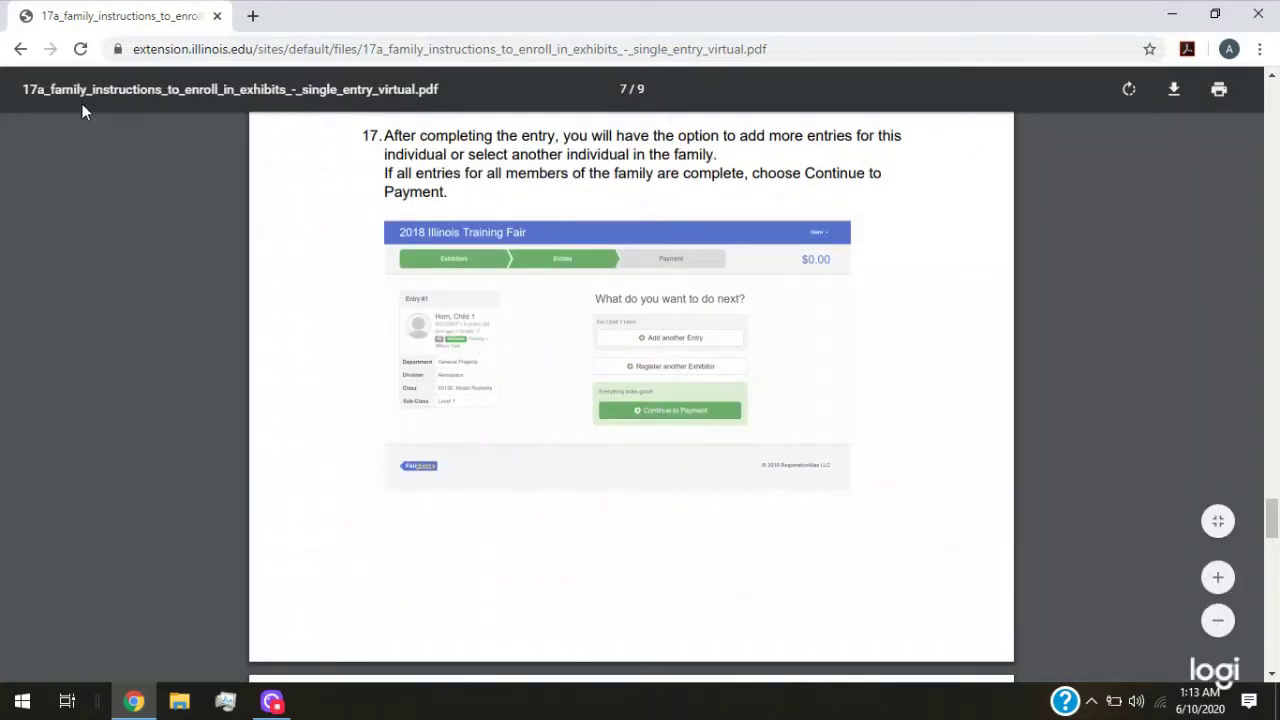
left_click(20, 49)
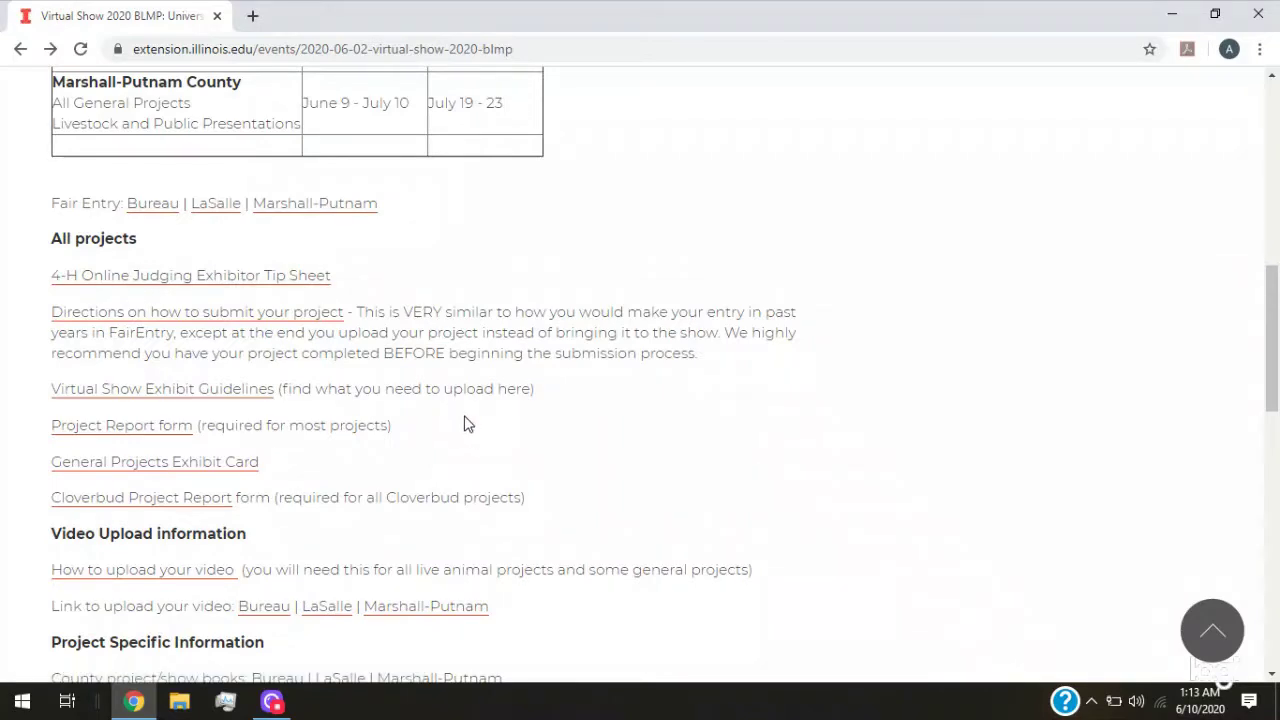
Open virtual_show_exhibit_guidelines.pdf and scroll to the Aerospace class requirements
left_click(152, 404)
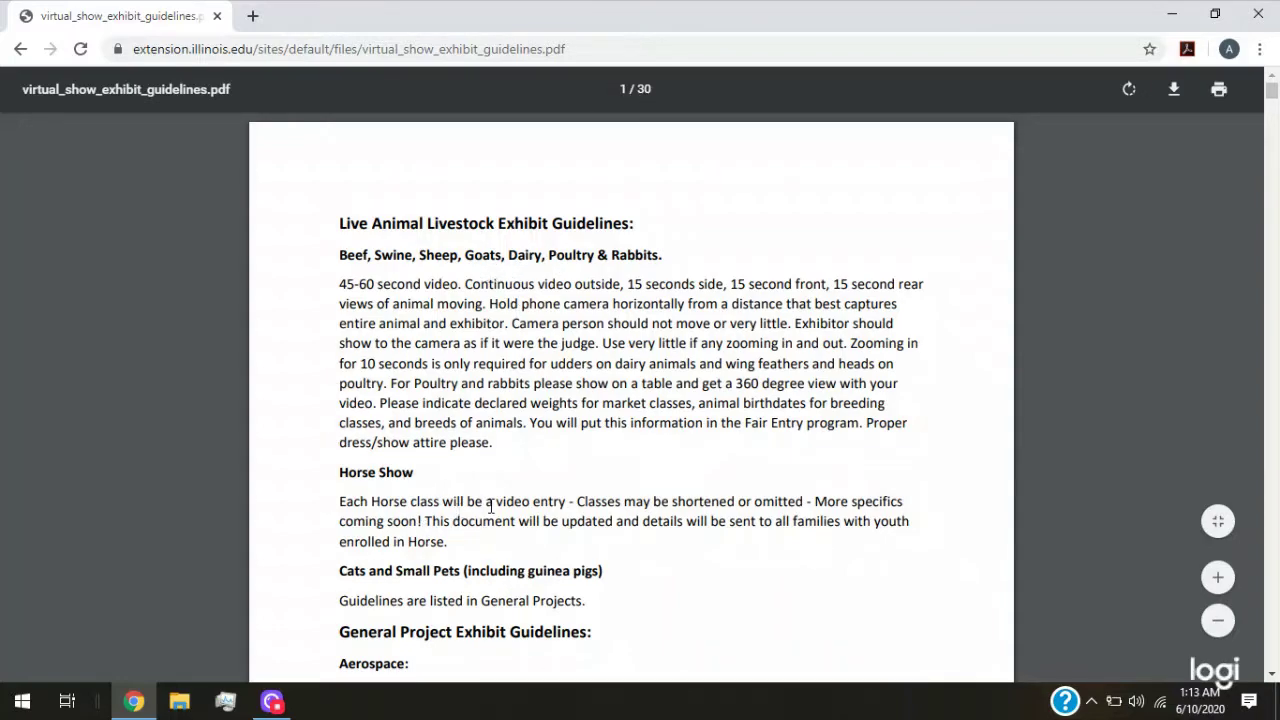
scroll(520, 532, "down", 2)
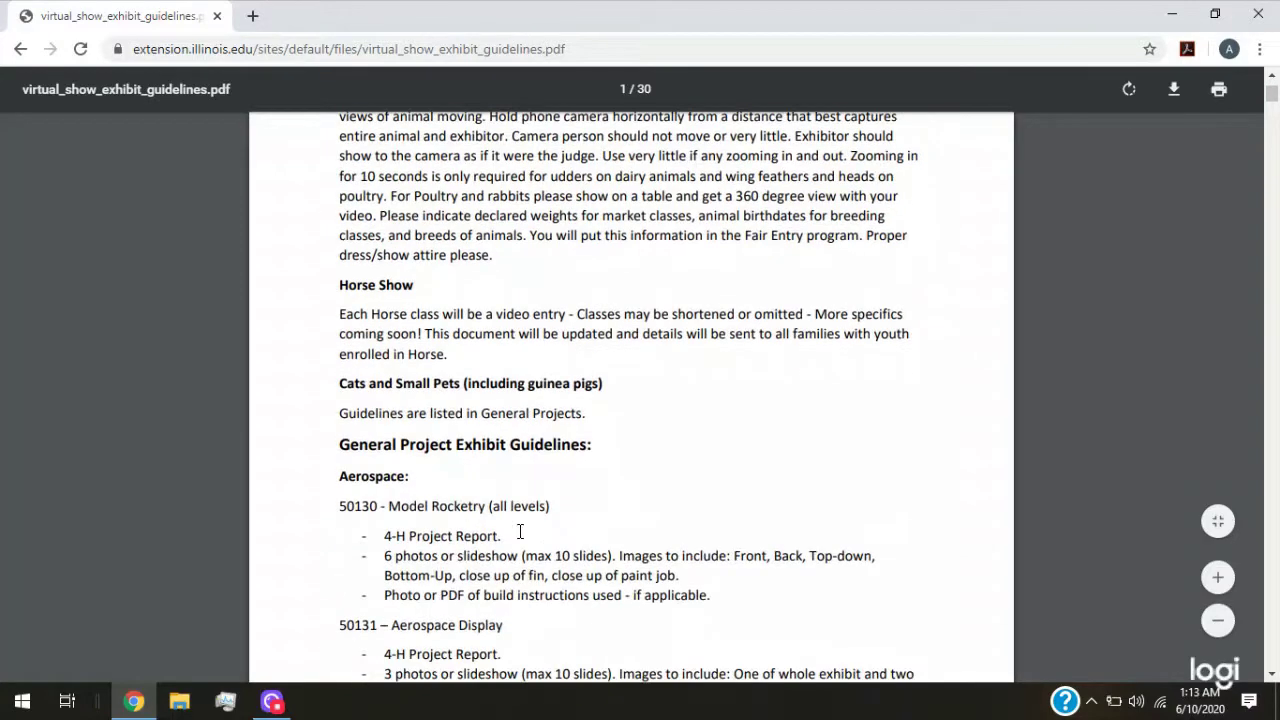
scroll(366, 458, "down", 1)
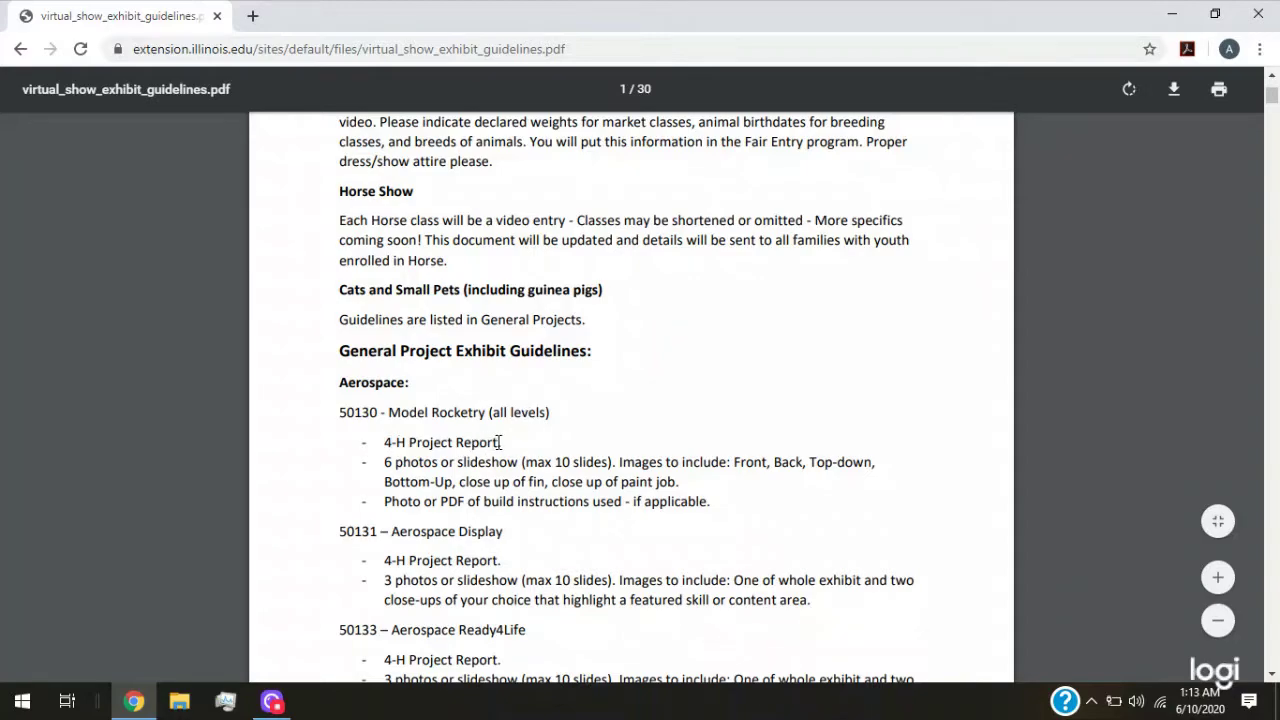
scroll(580, 460, "down", 1)
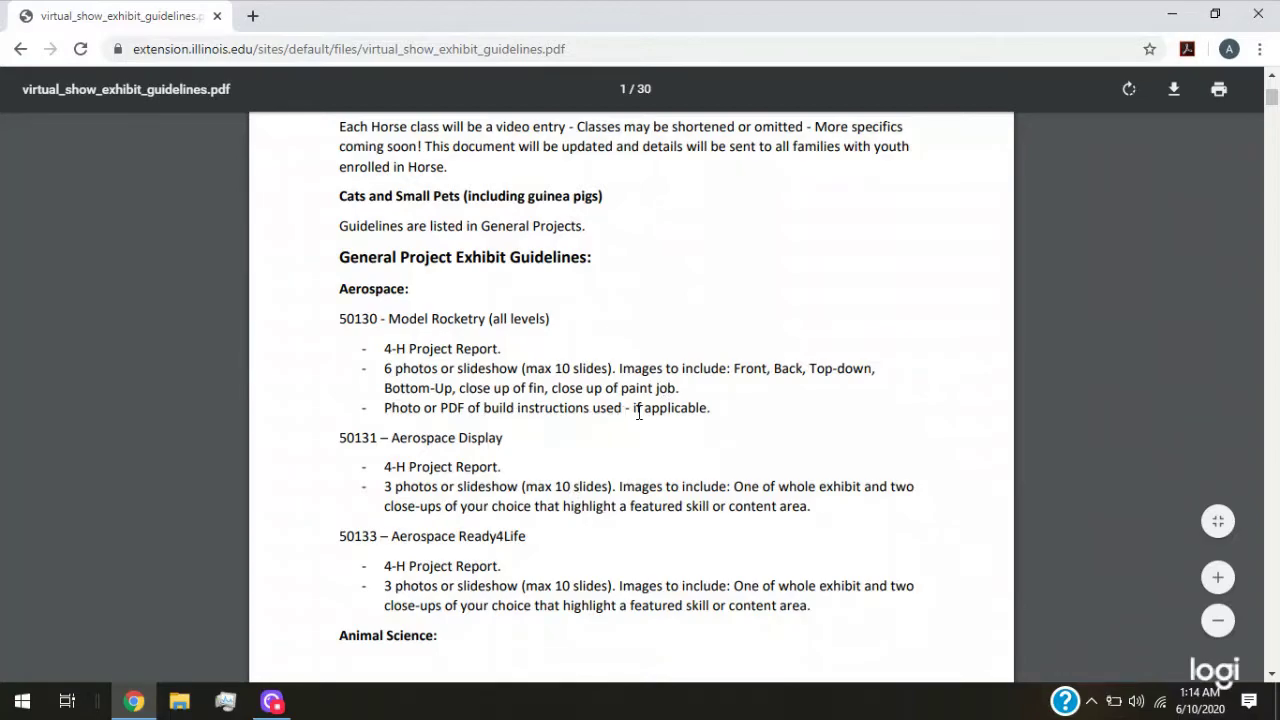
scroll(614, 522, "down", 3)
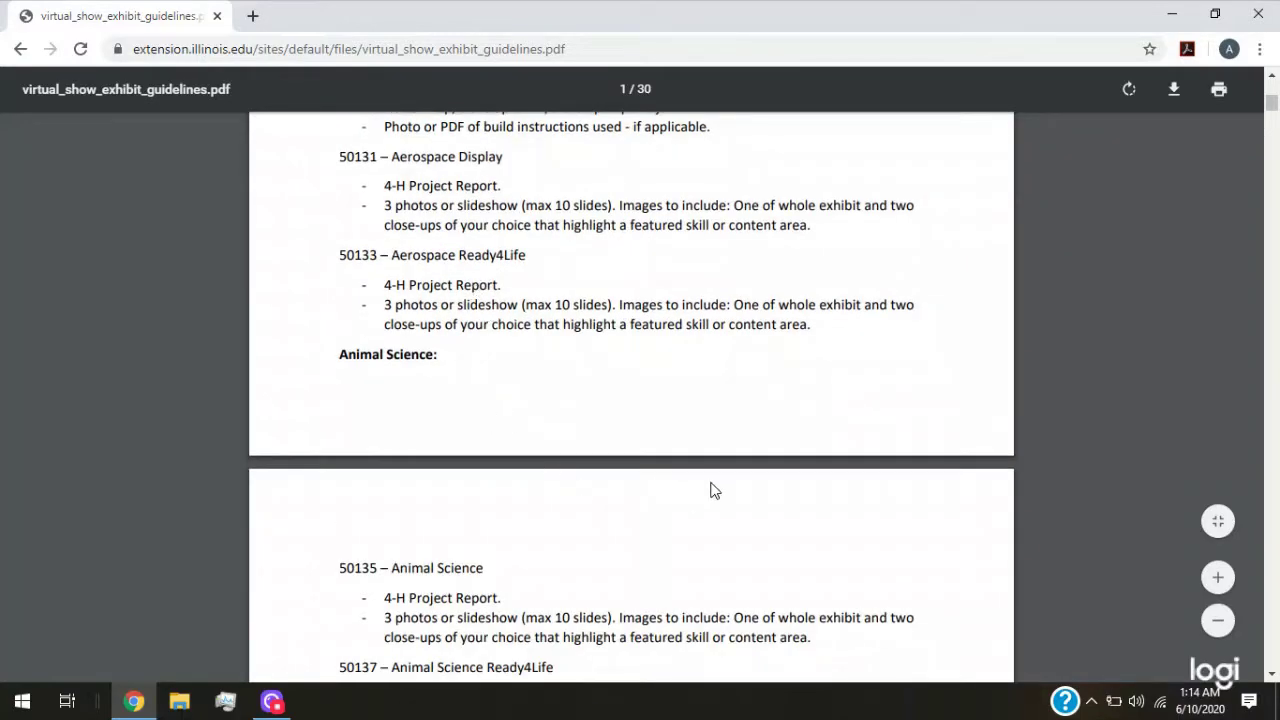
Scroll through the Animal Science exhibit guidelines in the PDF
scroll(738, 481, "down", 3)
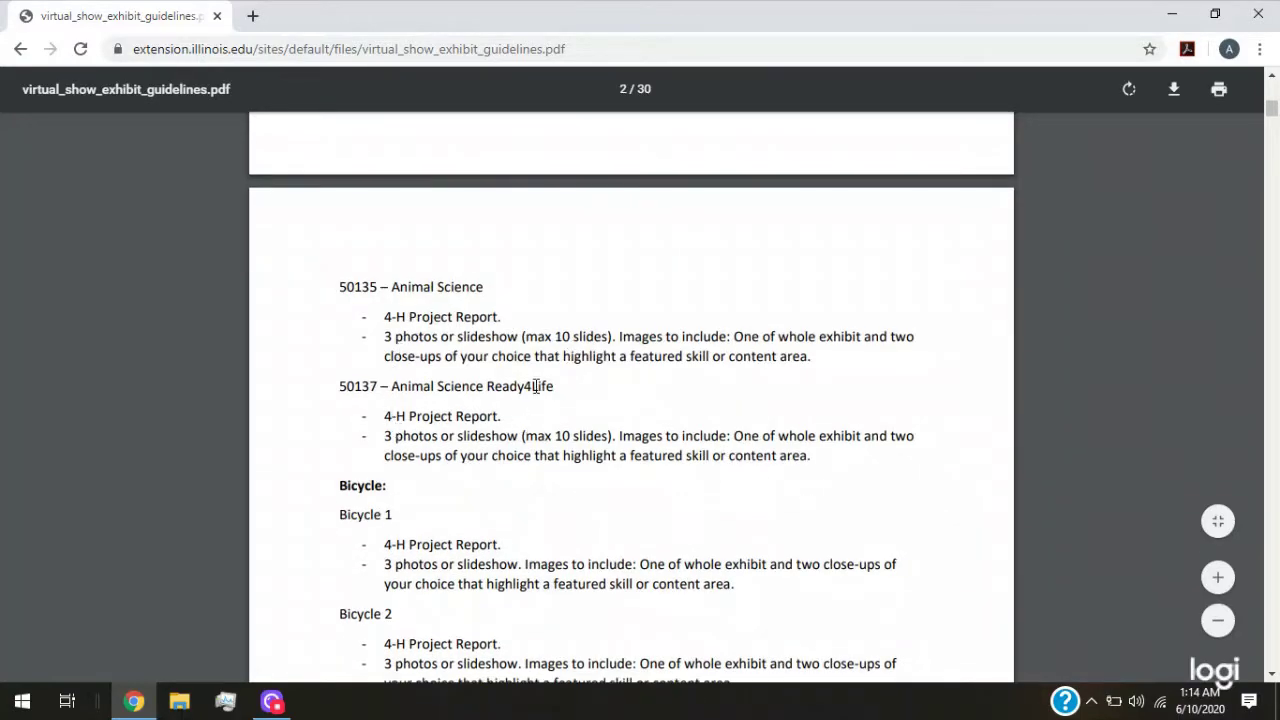
scroll(537, 386, "down", 1)
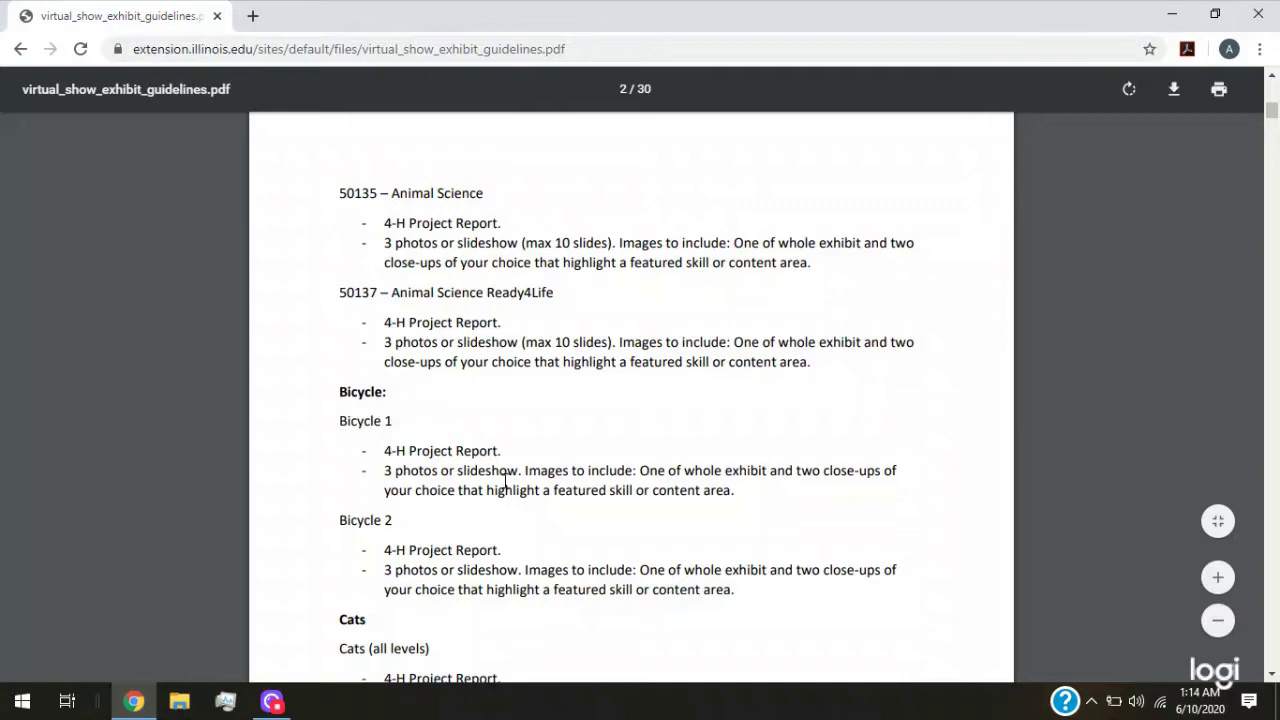
scroll(505, 483, "down", 12)
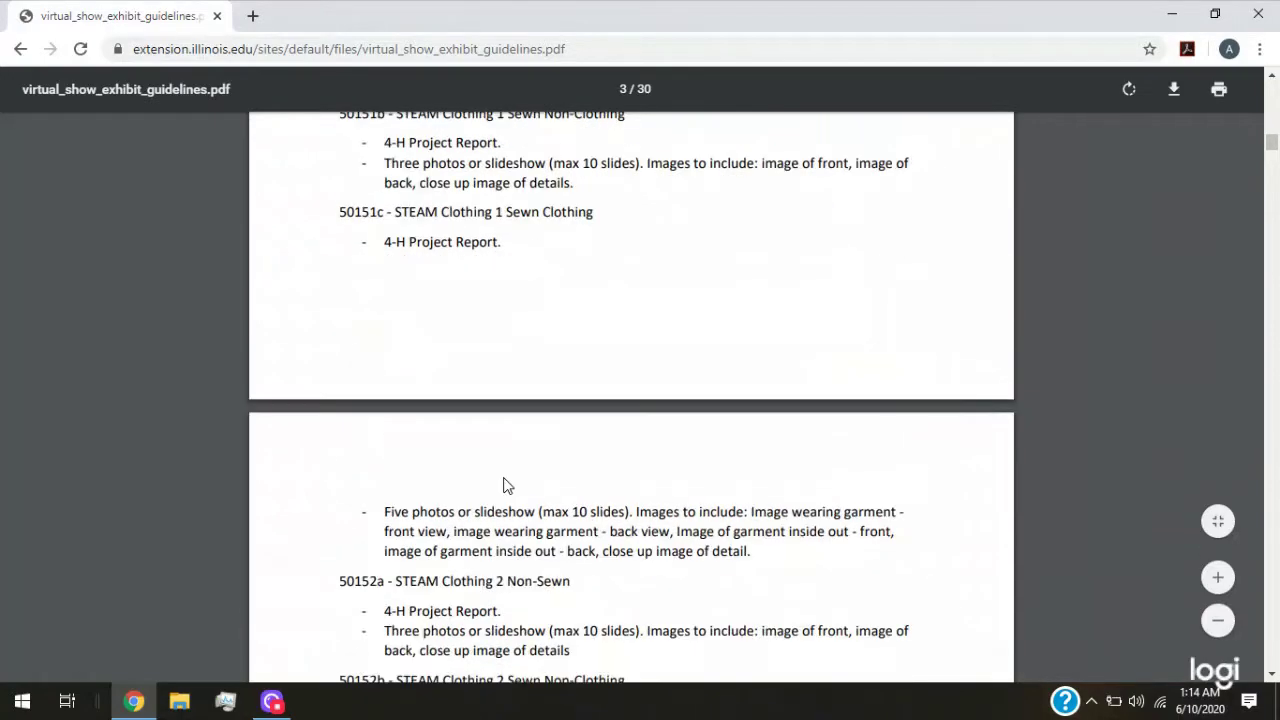
scroll(504, 485, "down", 20)
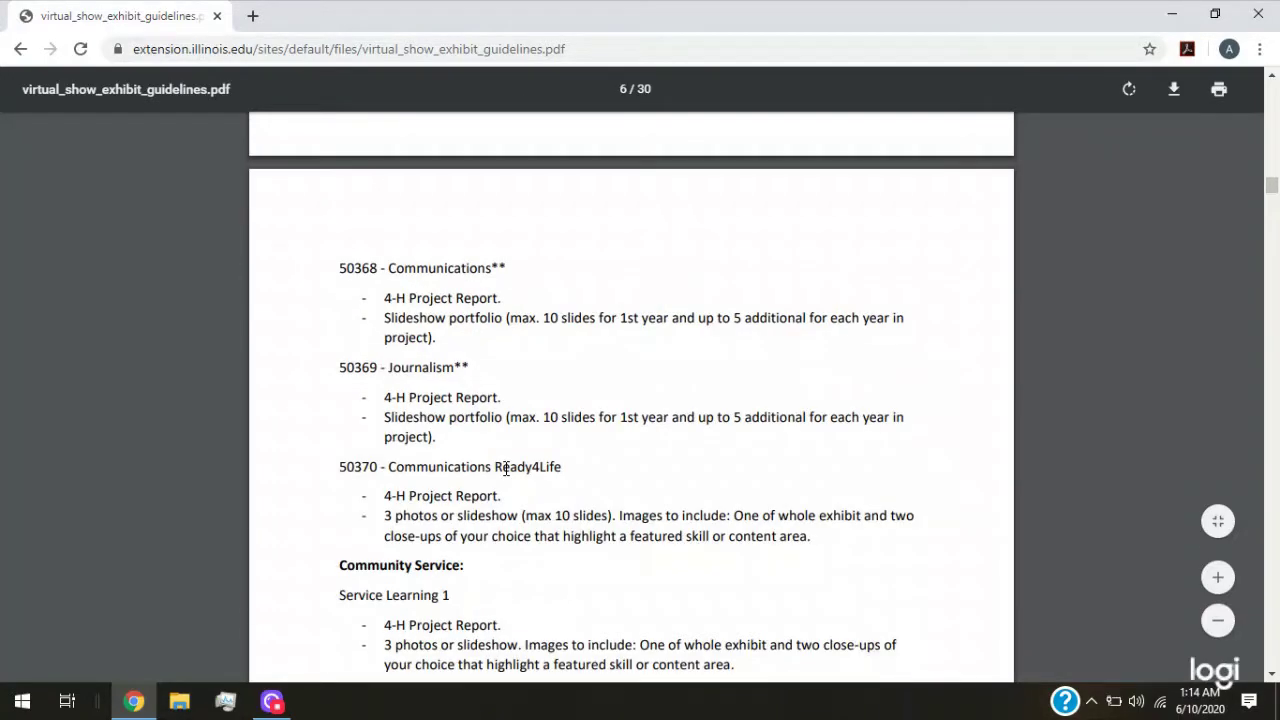
scroll(505, 468, "down", 6)
scroll(505, 468, "down", 2)
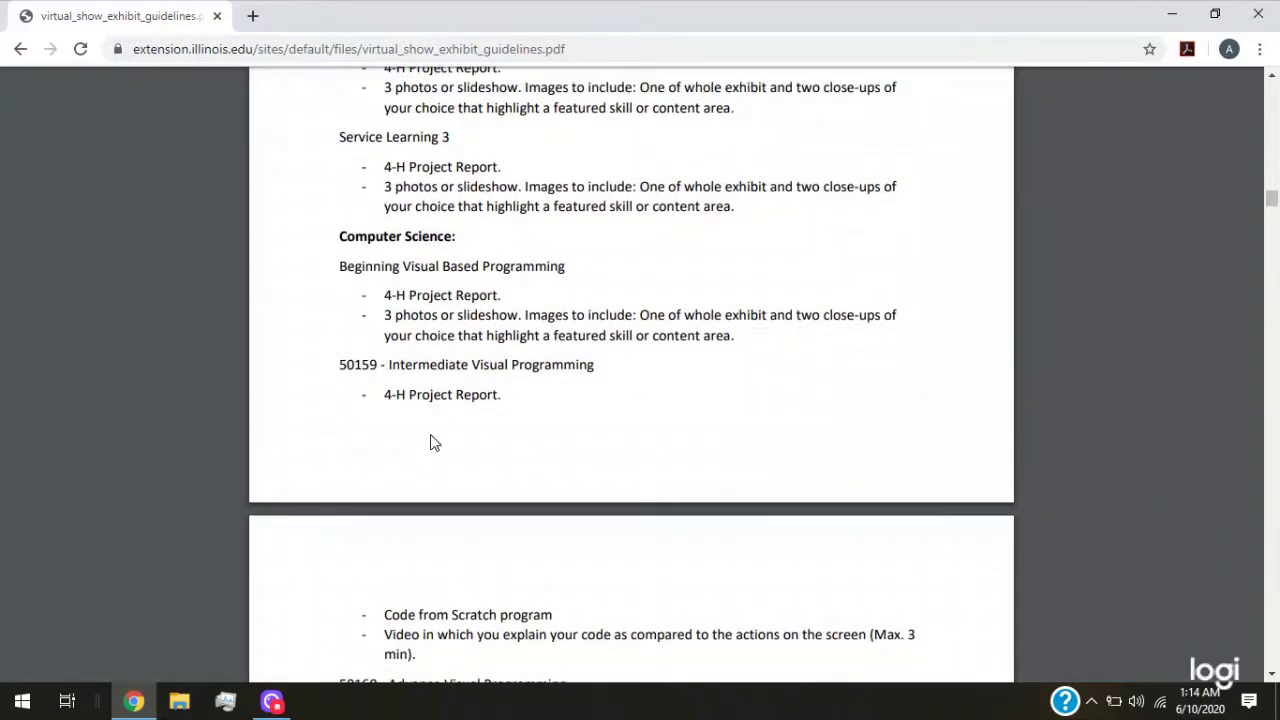
scroll(606, 397, "down", 6)
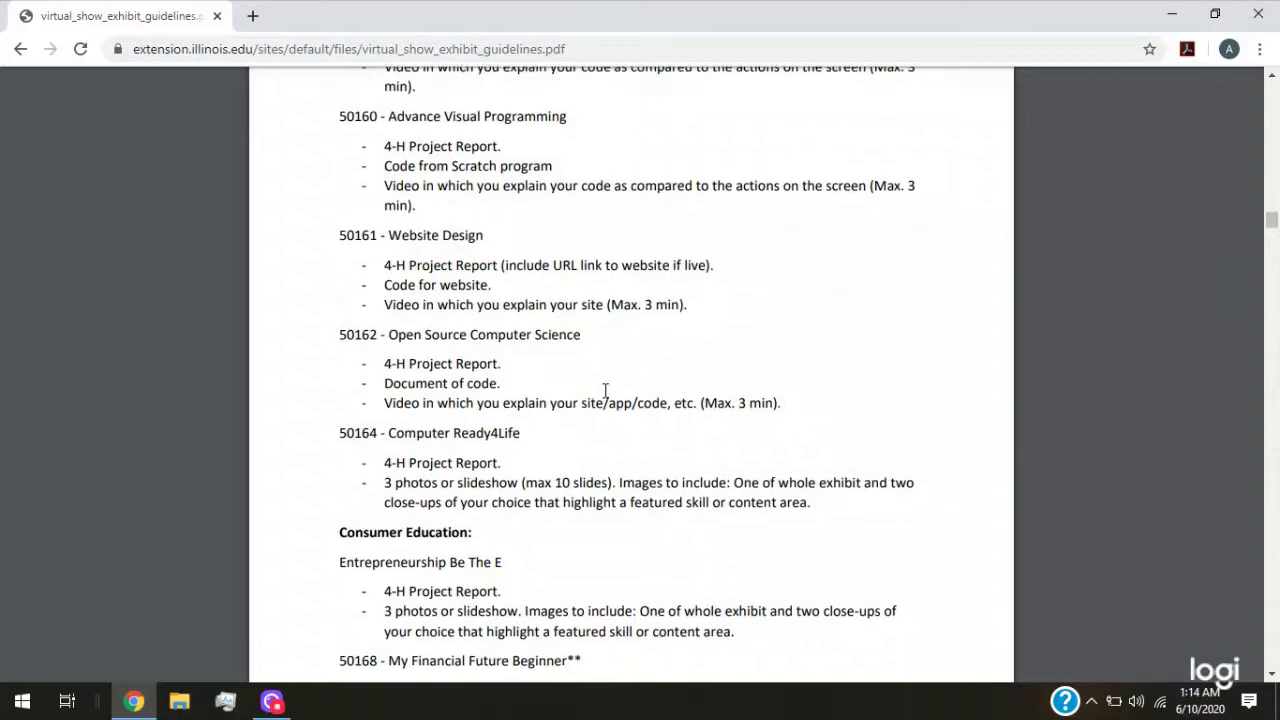
scroll(604, 397, "down", 13)
scroll(603, 398, "up", 1)
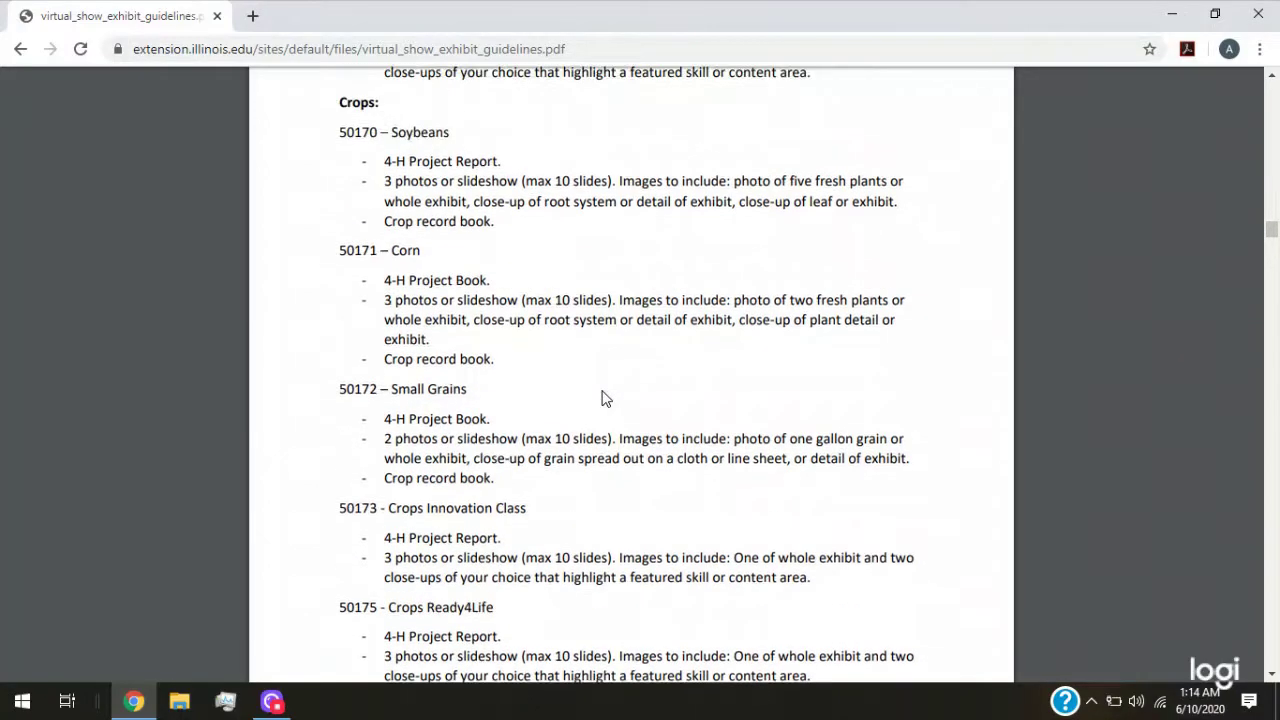
scroll(603, 398, "down", 6)
scroll(603, 398, "up", 6)
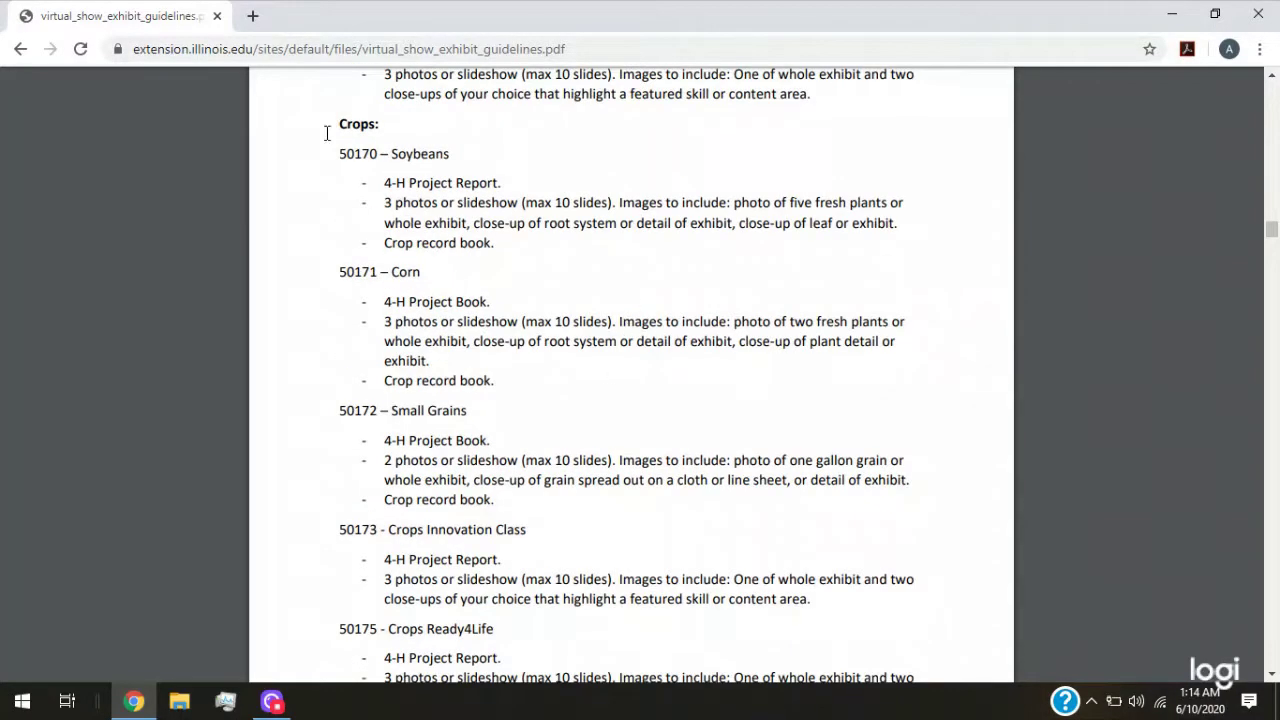
scroll(390, 265, "up", 1)
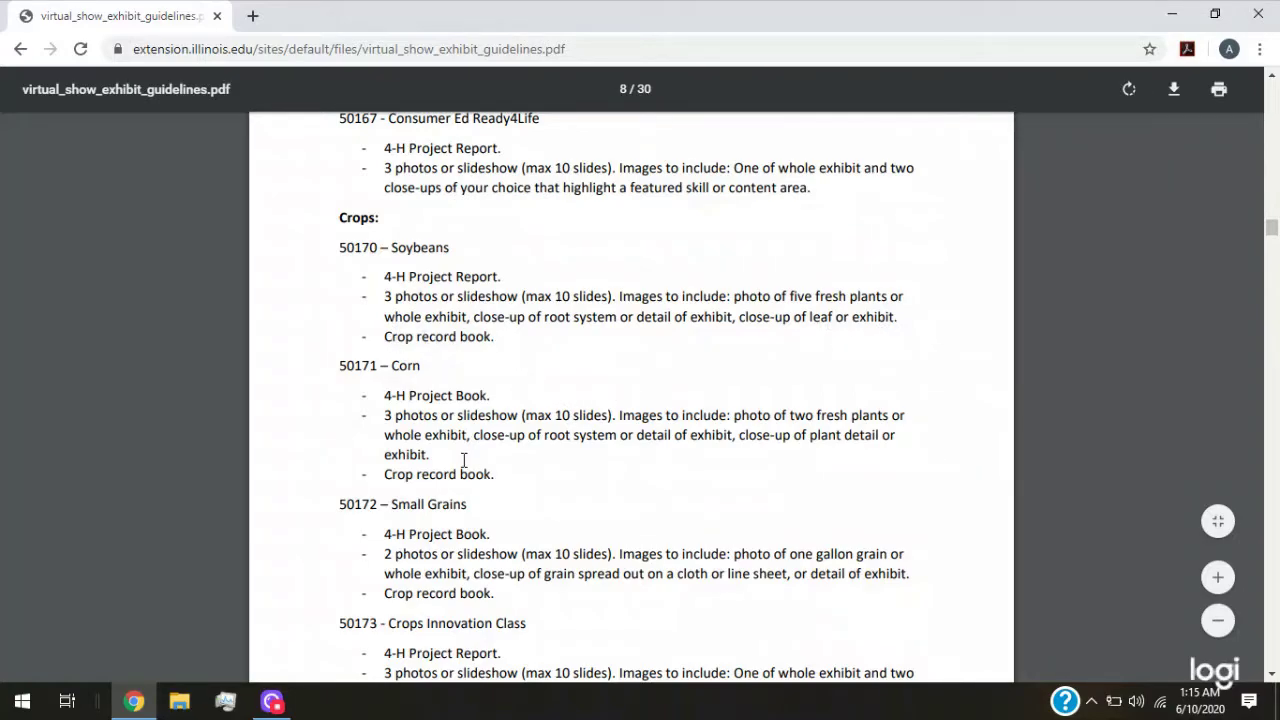
Continue to the Horticulture: Floriculture classes on page 15, then go back to the event page
scroll(464, 459, "down", 3)
scroll(430, 373, "down", 15)
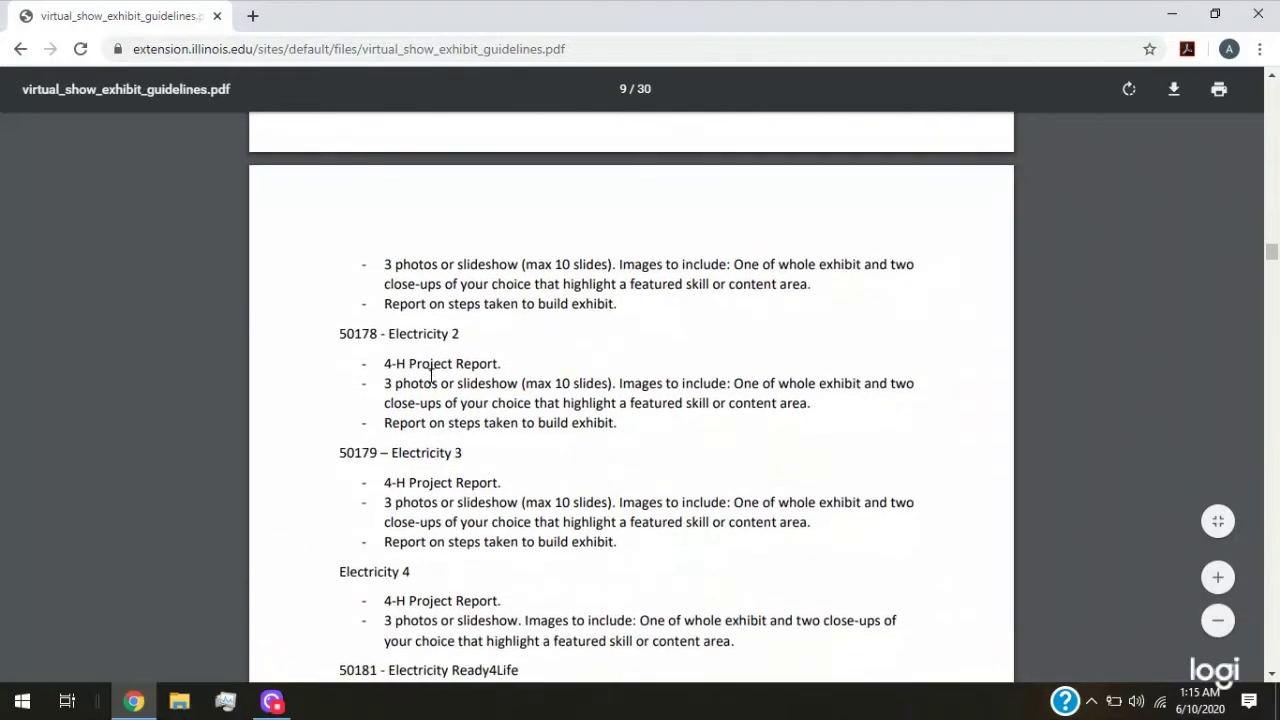
scroll(431, 375, "down", 15)
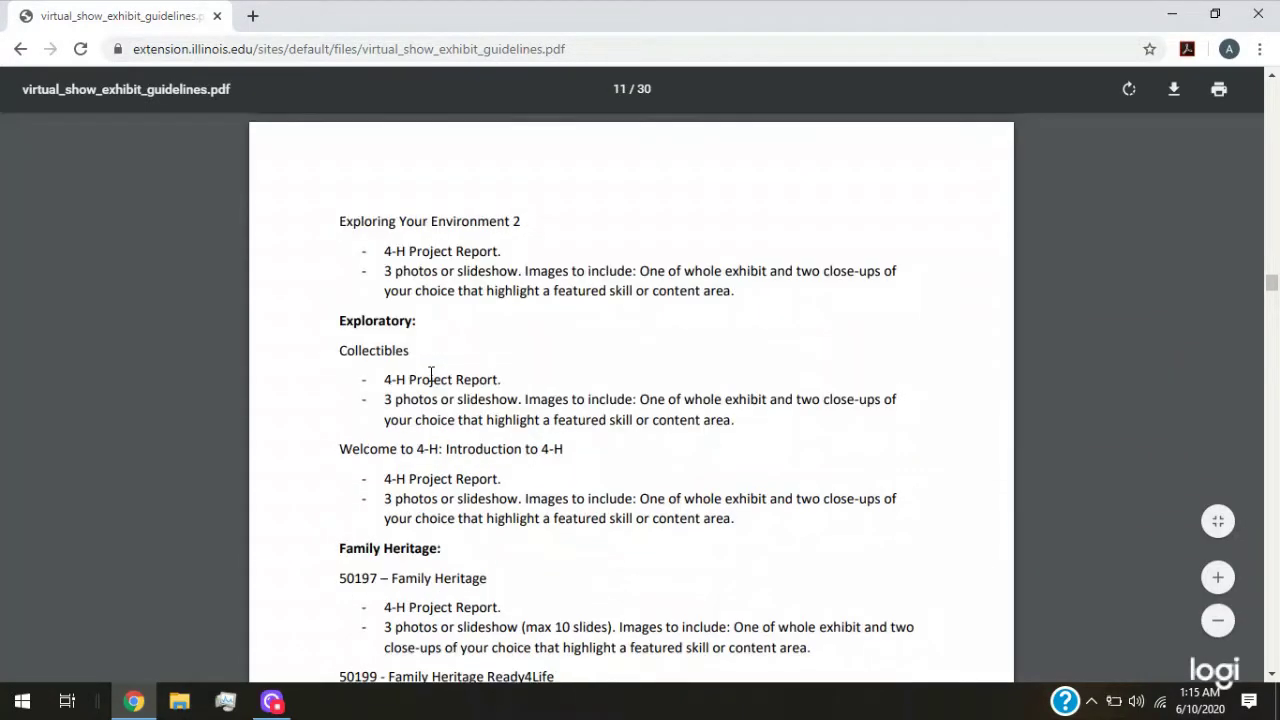
scroll(431, 375, "down", 15)
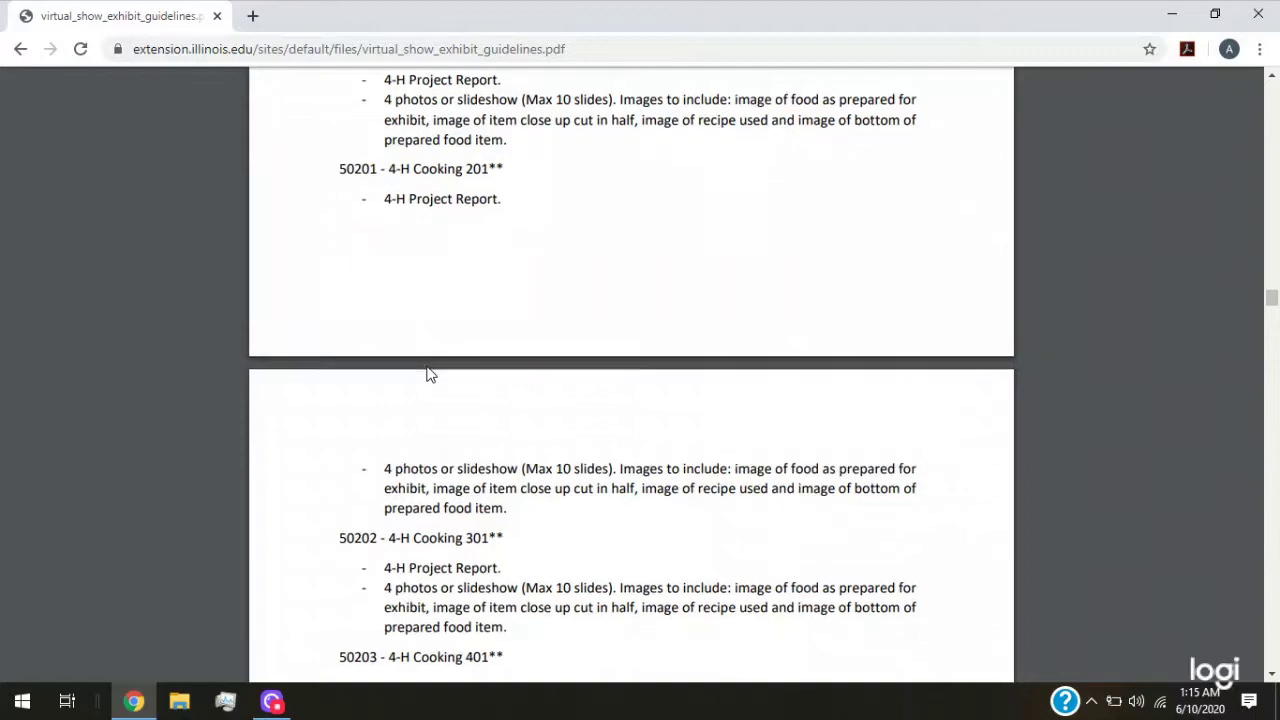
scroll(430, 373, "down", 15)
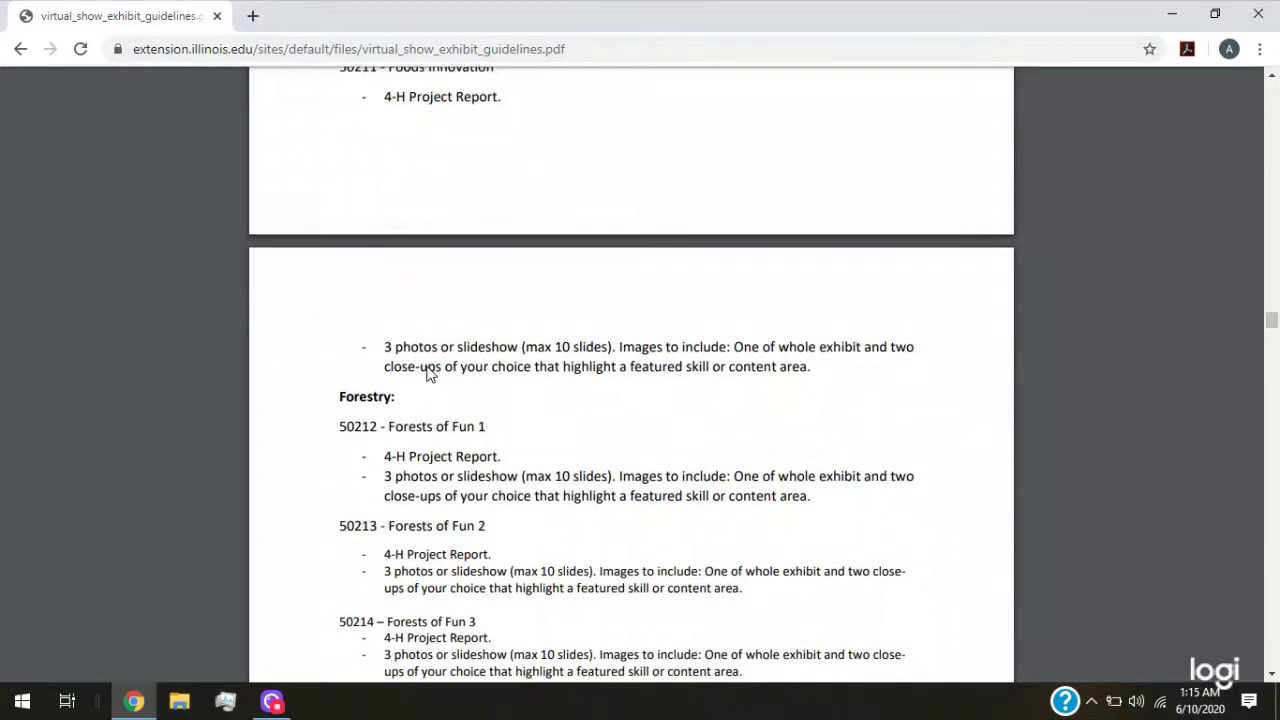
scroll(430, 373, "down", 10)
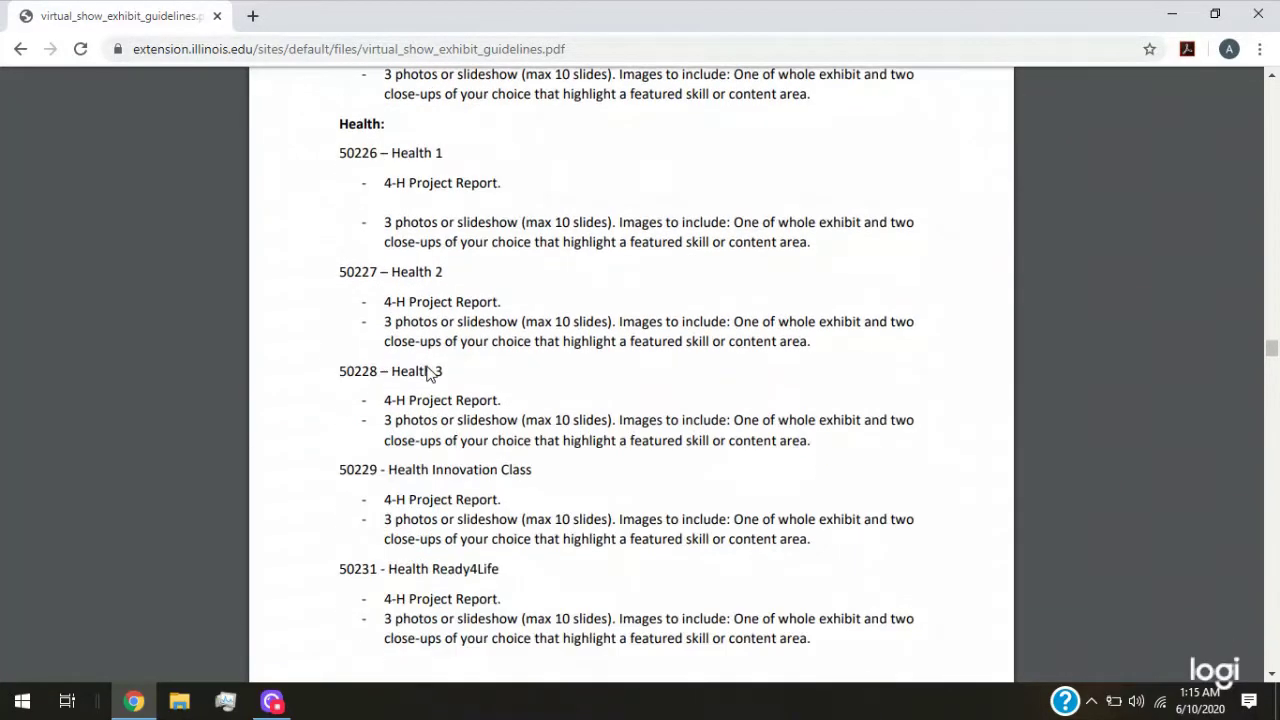
scroll(434, 366, "down", 6)
left_click(20, 48)
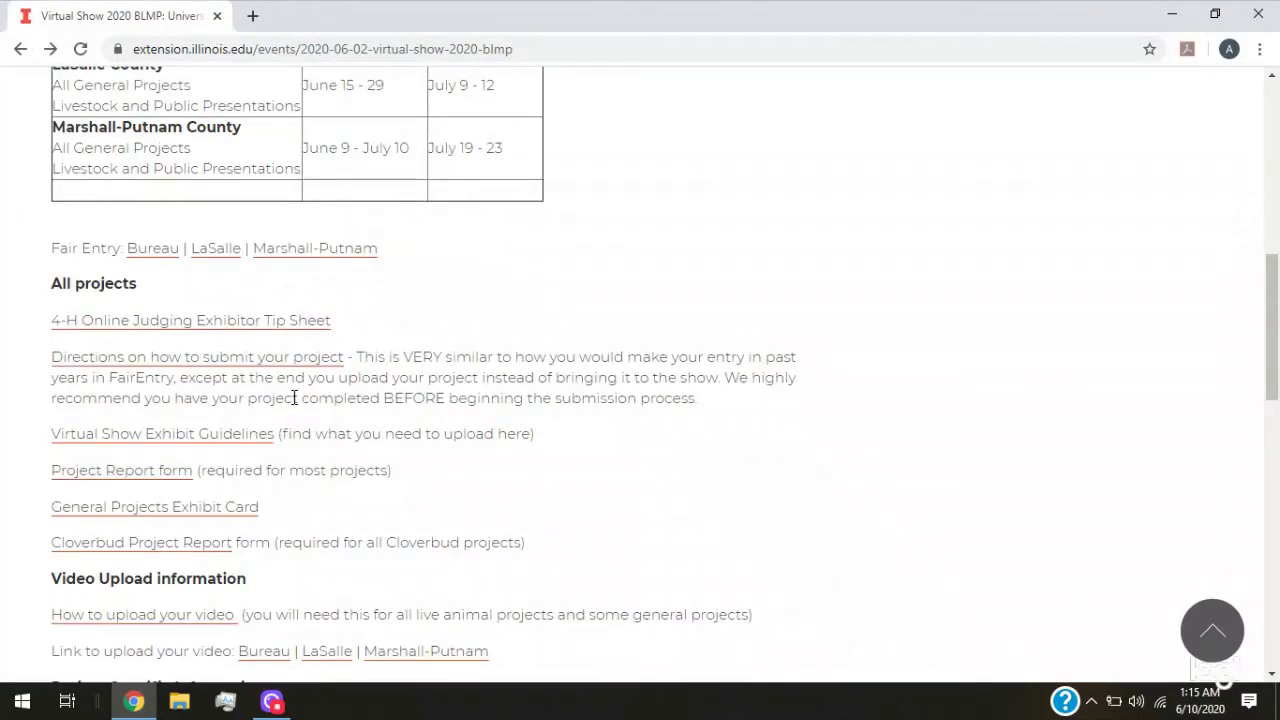
Open the Project Report form PDF (2020_4-h_project_report_2.pdf) from All projects
scroll(293, 398, "down", 2)
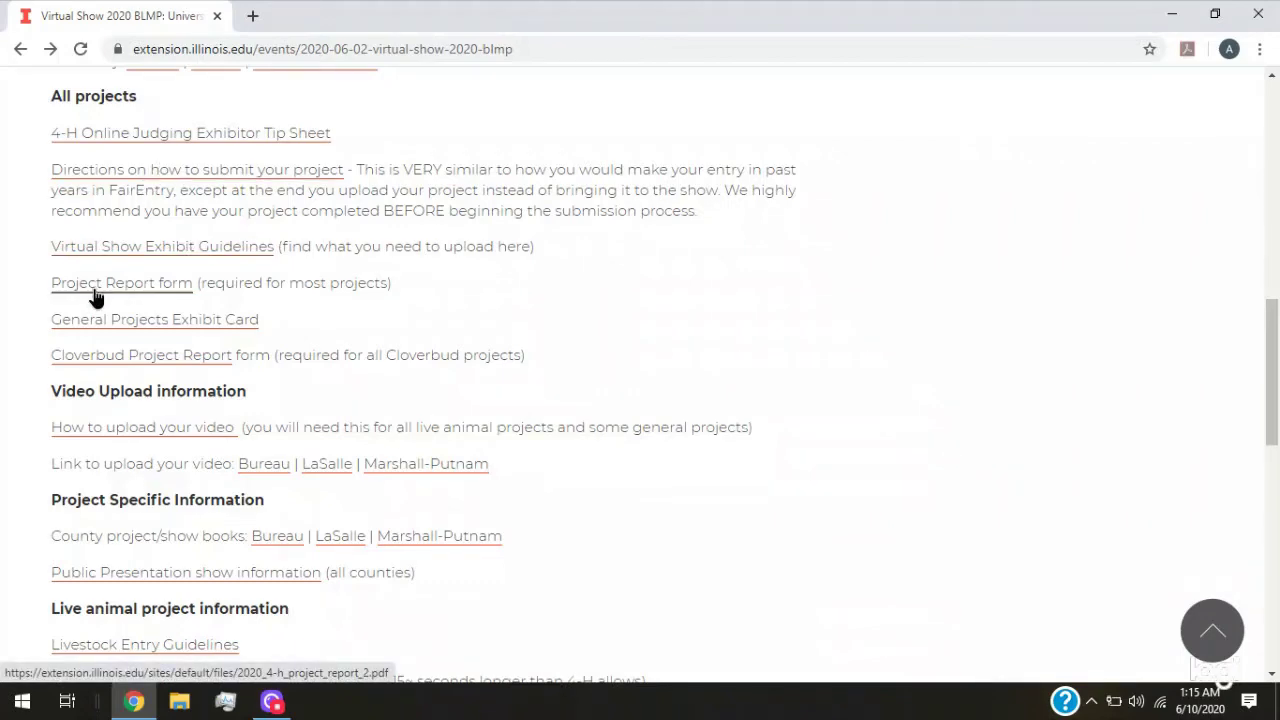
left_click(160, 290)
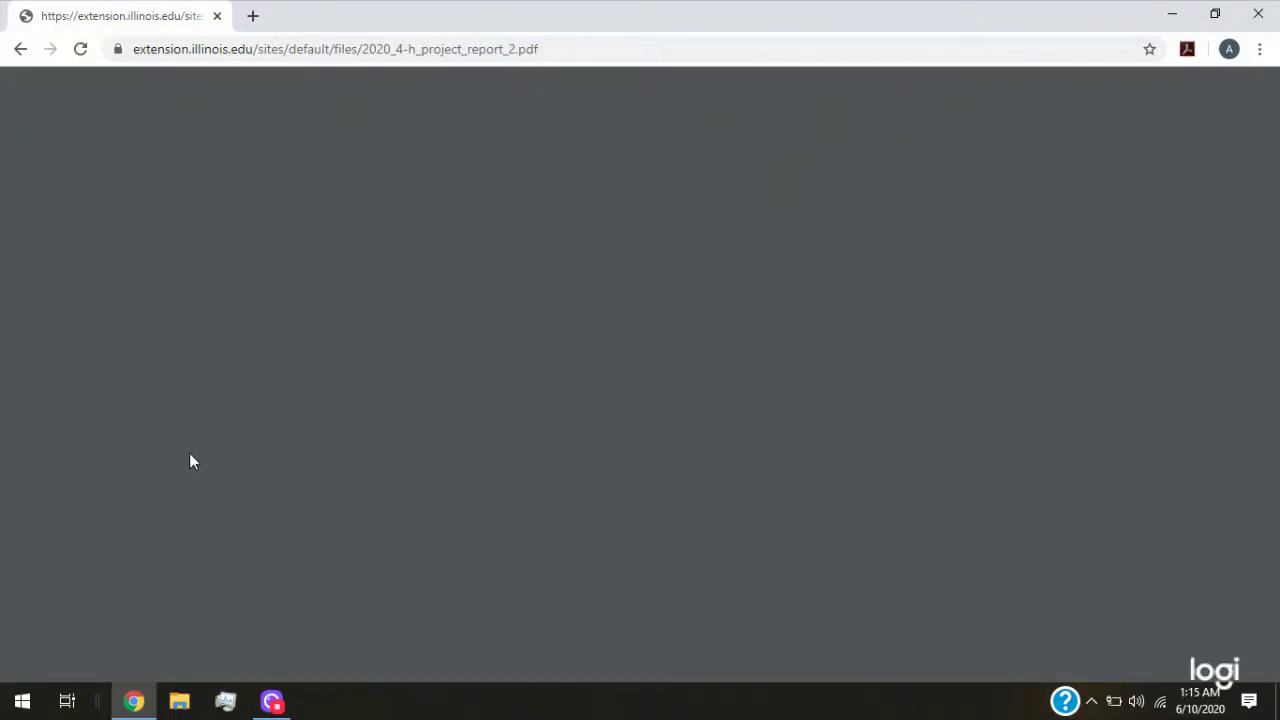
Enter the exhibitor's name and Marshall as the county on the project report
scroll(474, 462, "down", 1)
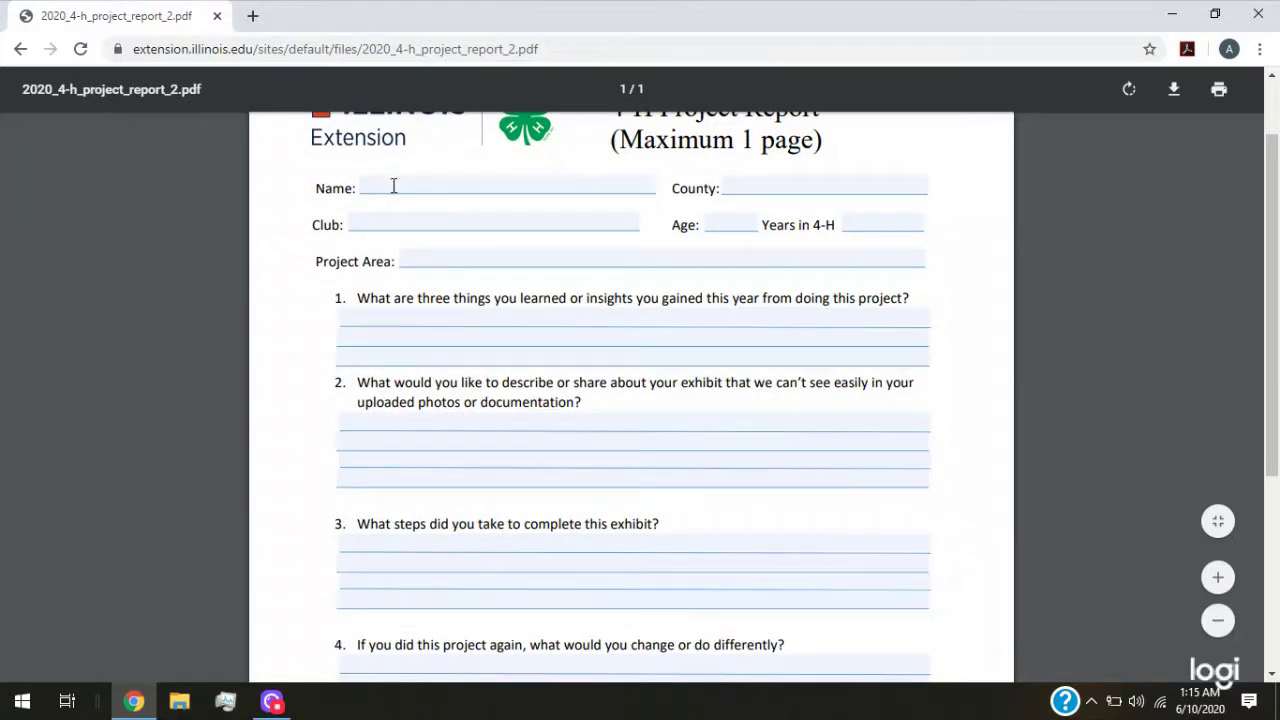
left_click(392, 184)
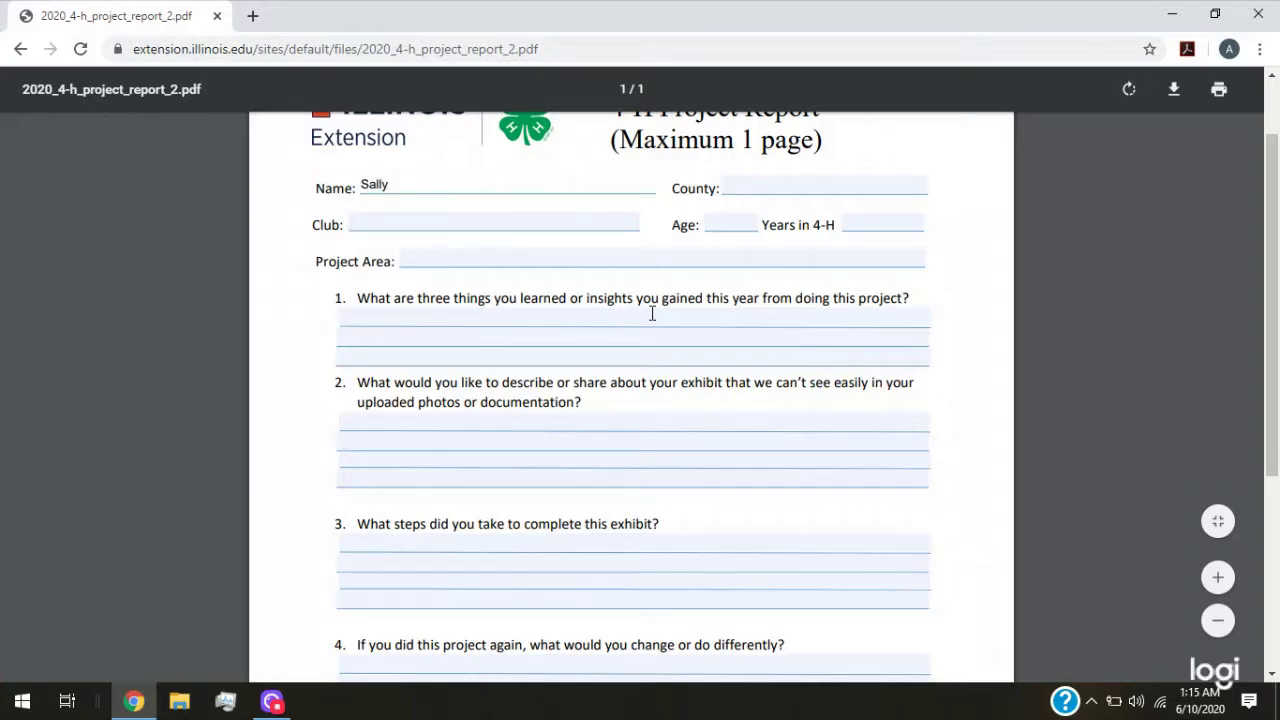
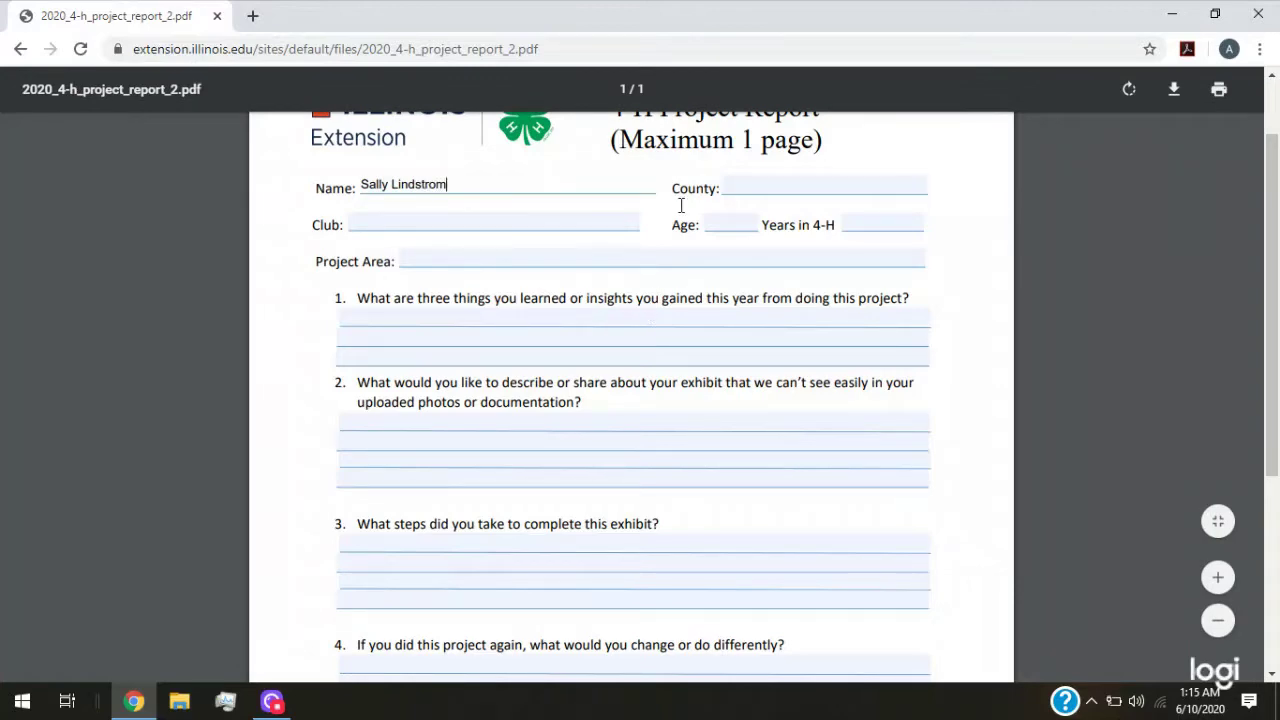
left_click(731, 189)
type("Marshall")
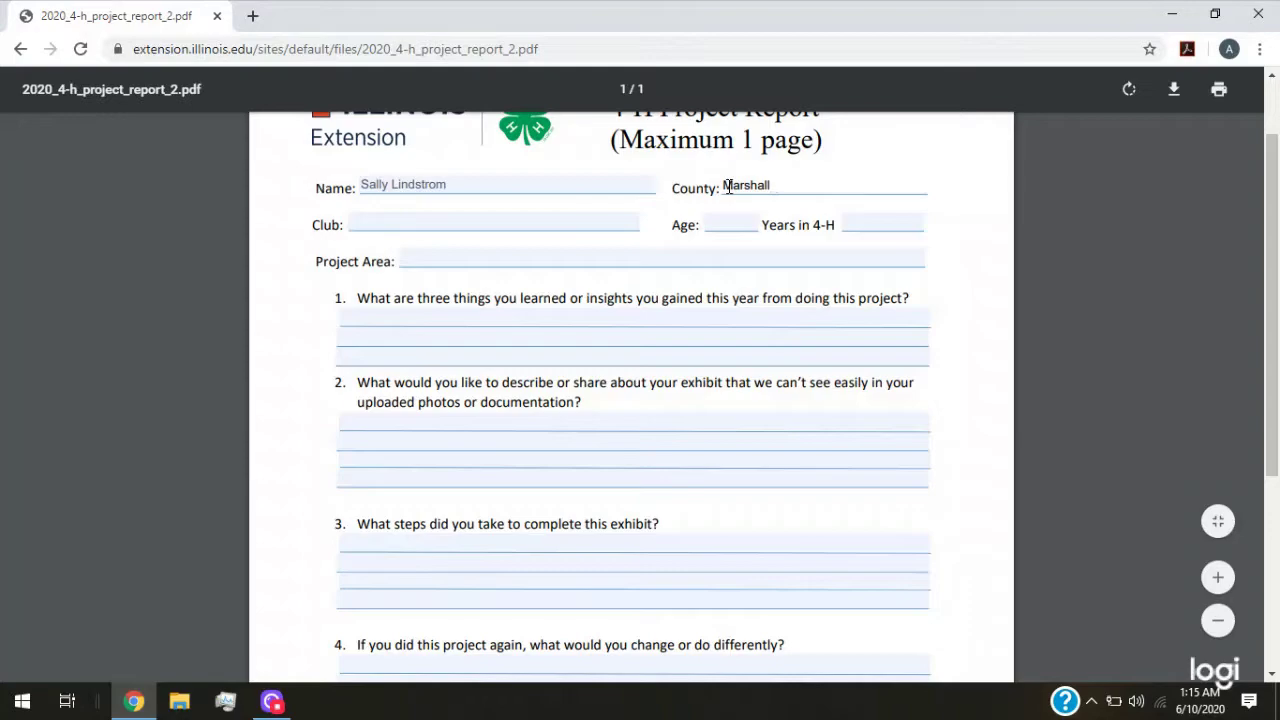
Look over the report's questions, then go back to the Virtual Show 2020 page
scroll(440, 330, "down", 1)
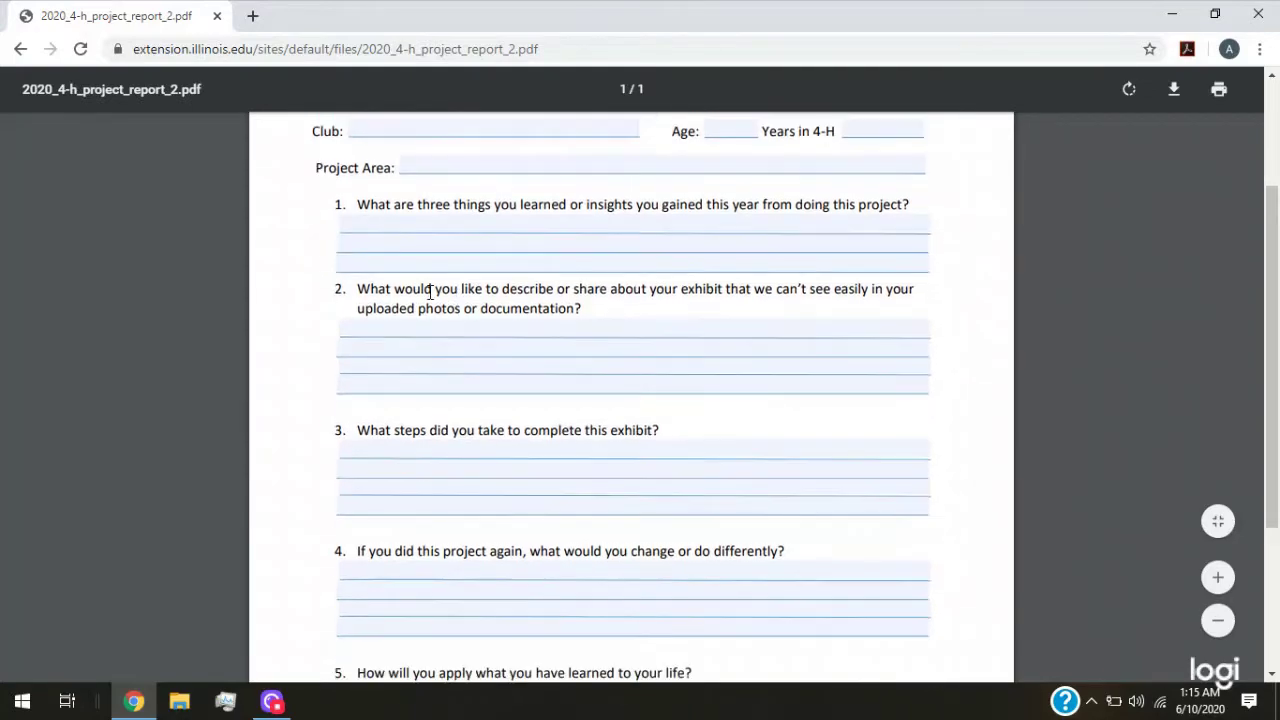
scroll(429, 291, "down", 2)
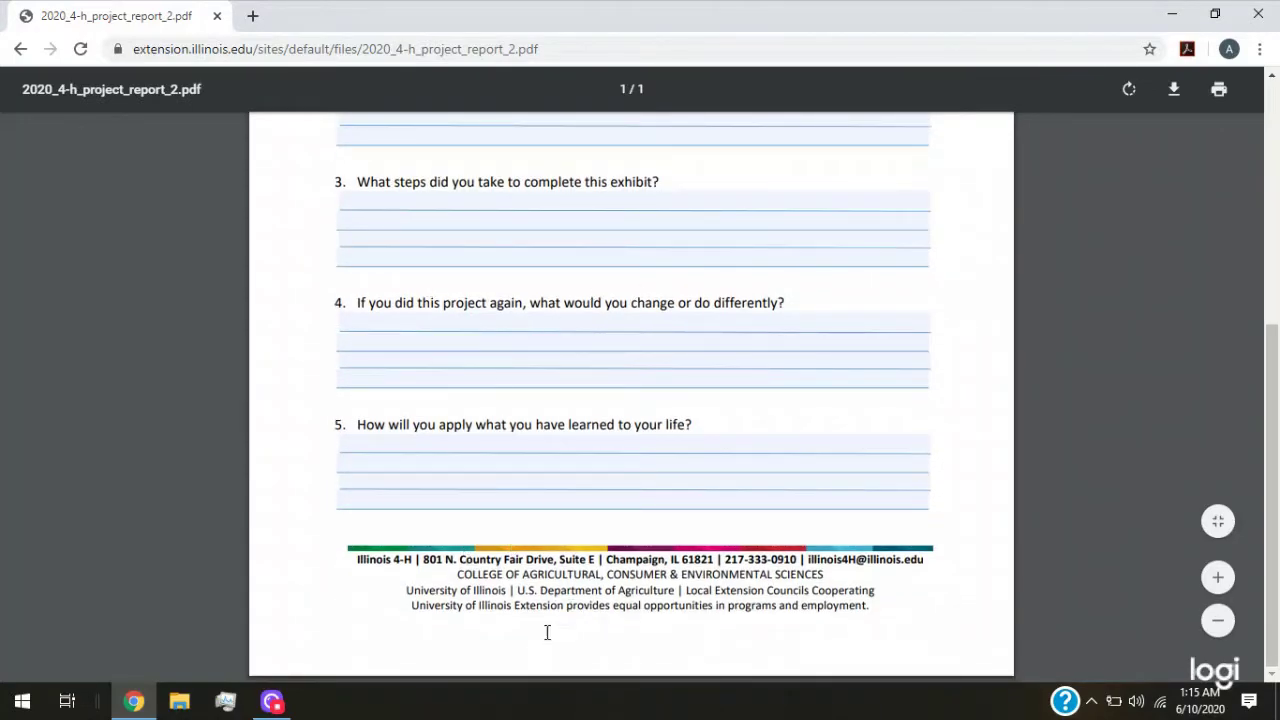
scroll(557, 457, "up", 3)
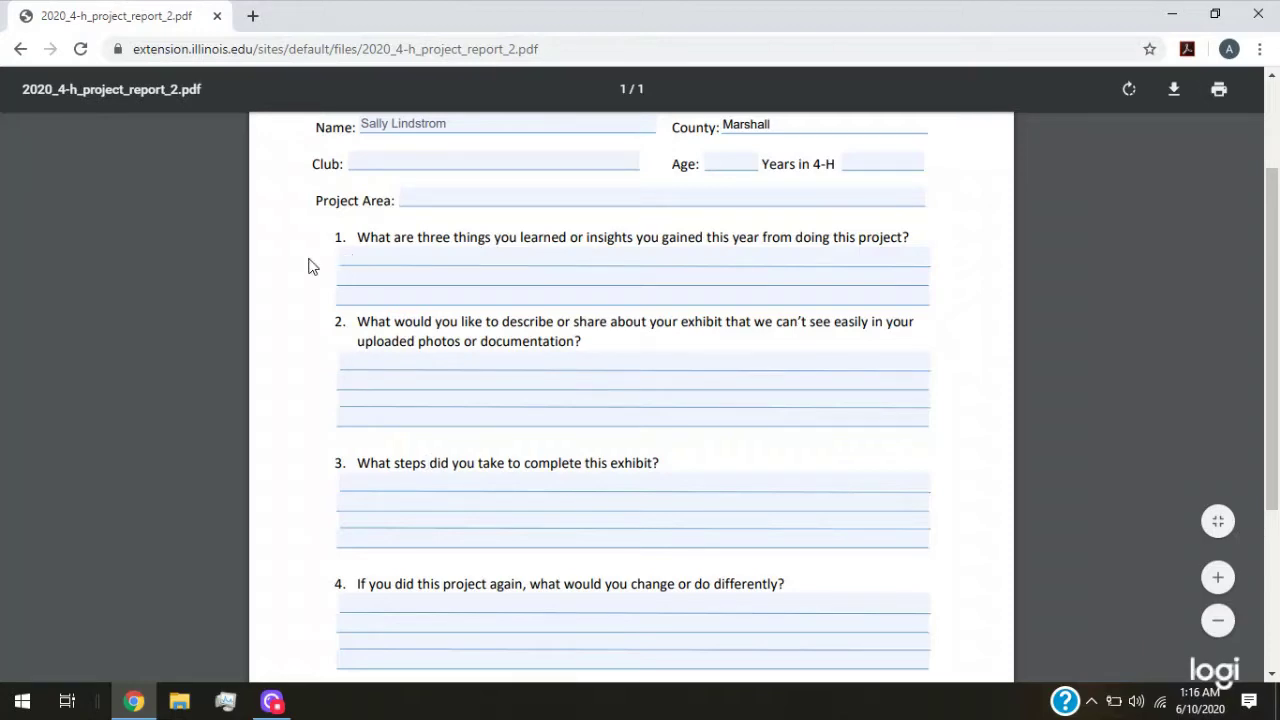
left_click(20, 49)
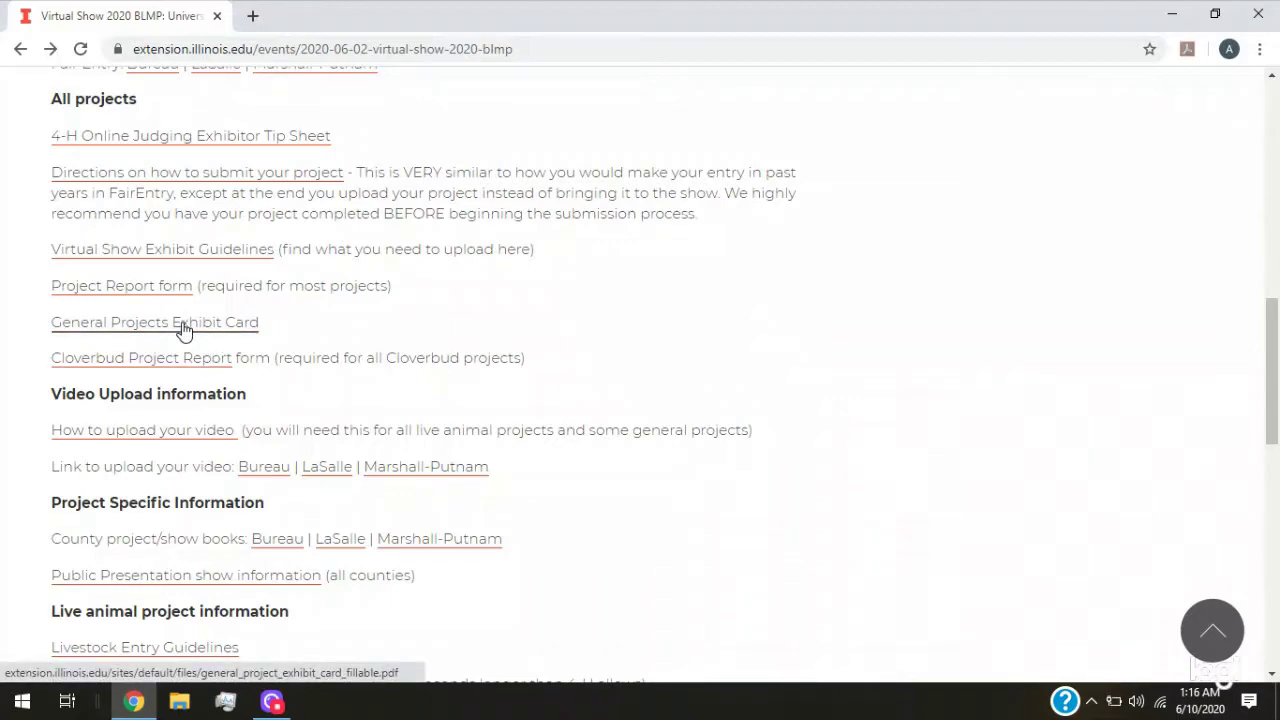
Type the exhibitor's name into the top-right card of general_project_exhibit_card_fillable.pdf, then go back
left_click(182, 324)
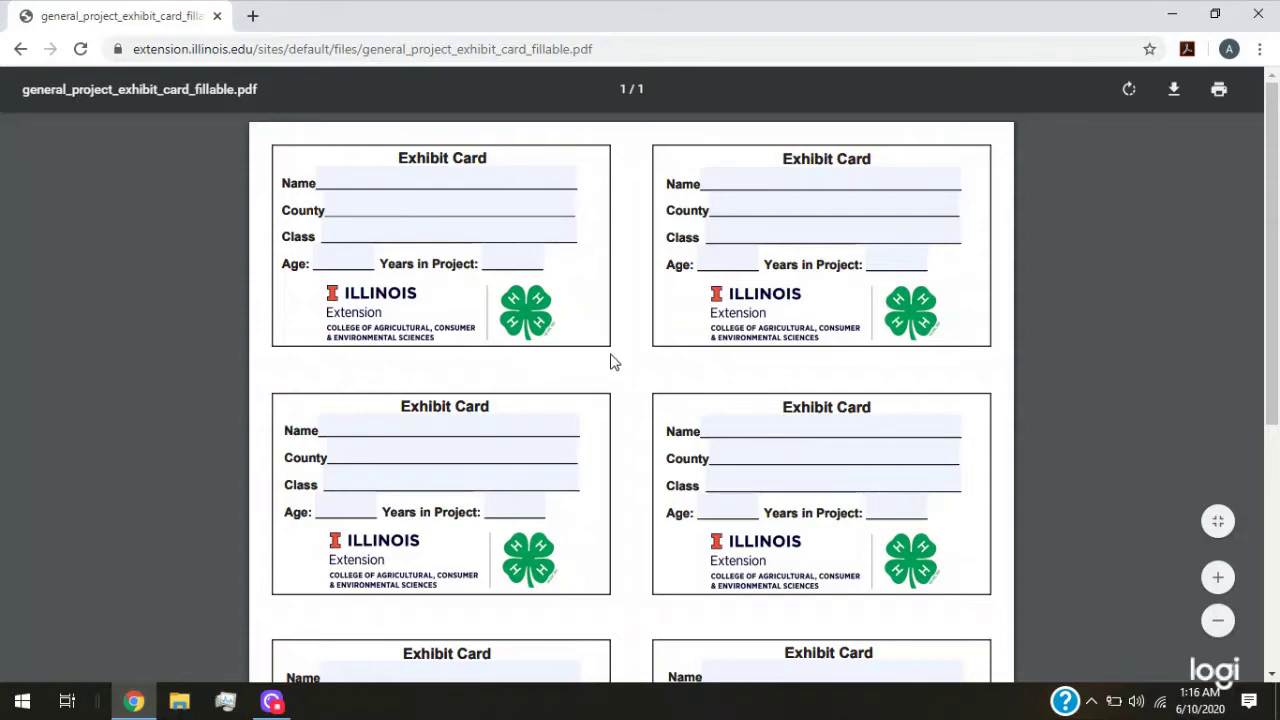
scroll(612, 362, "down", 5)
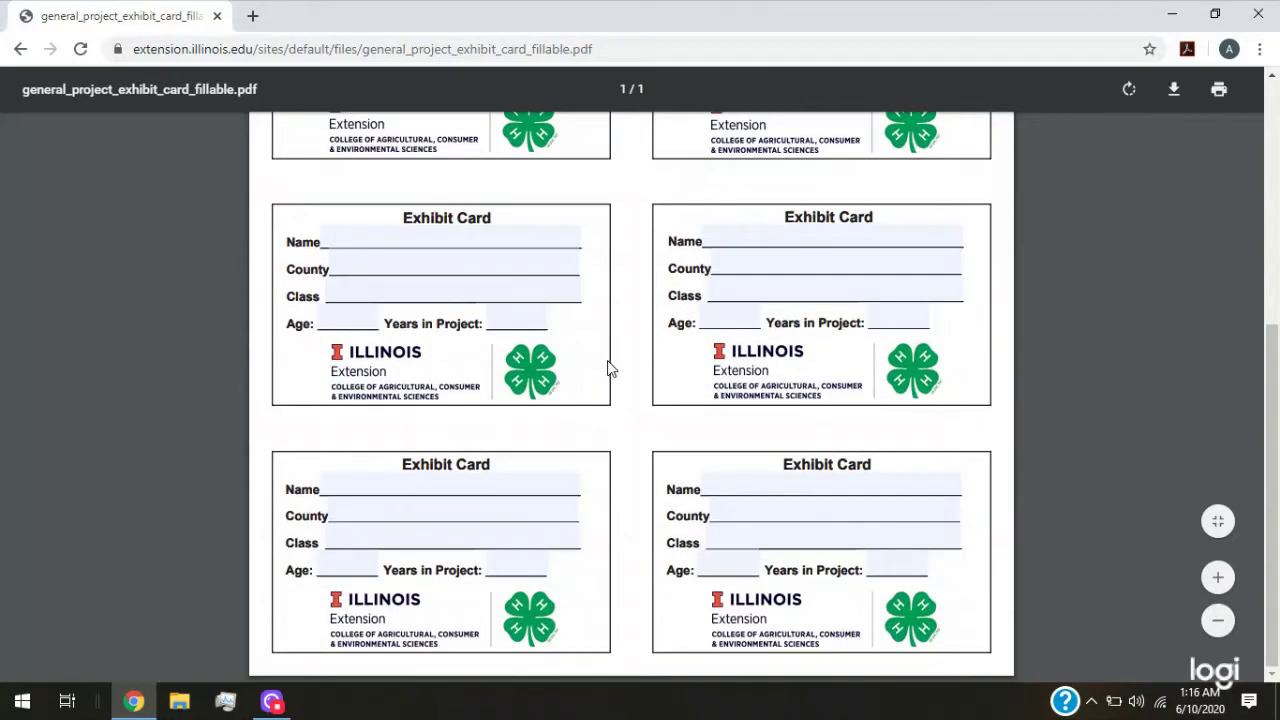
scroll(737, 463, "up", 2)
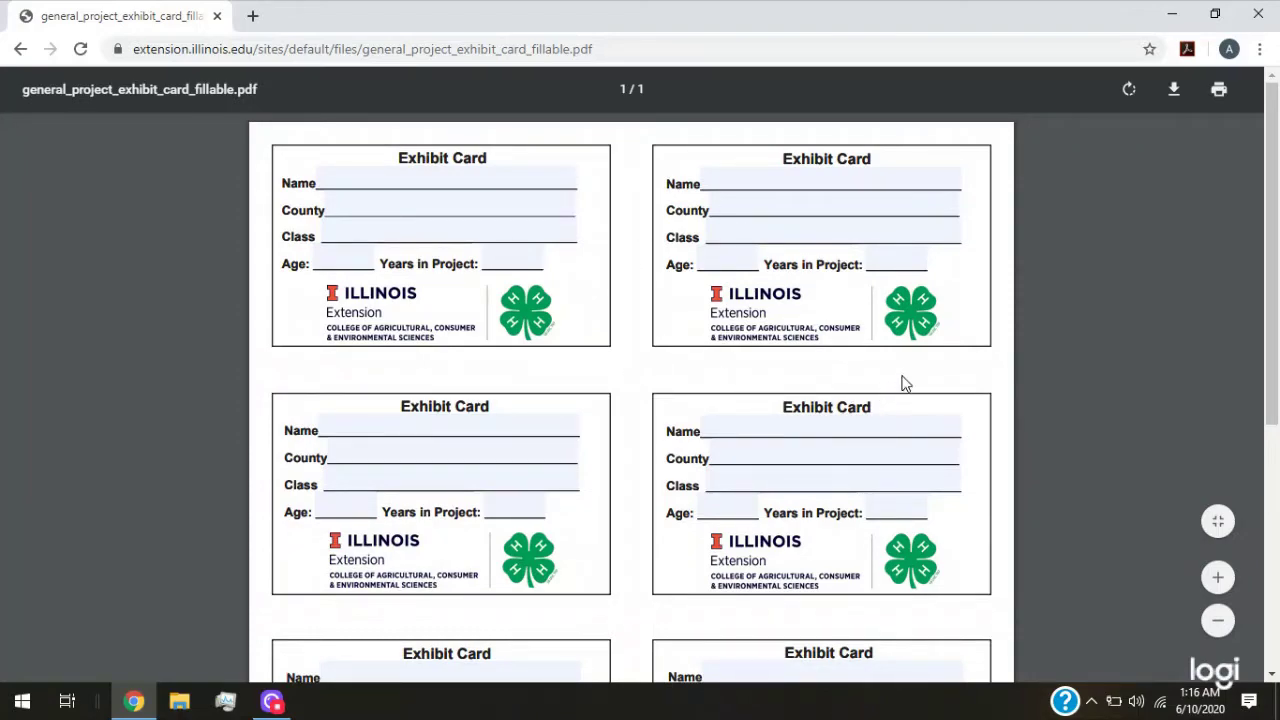
left_click(704, 184)
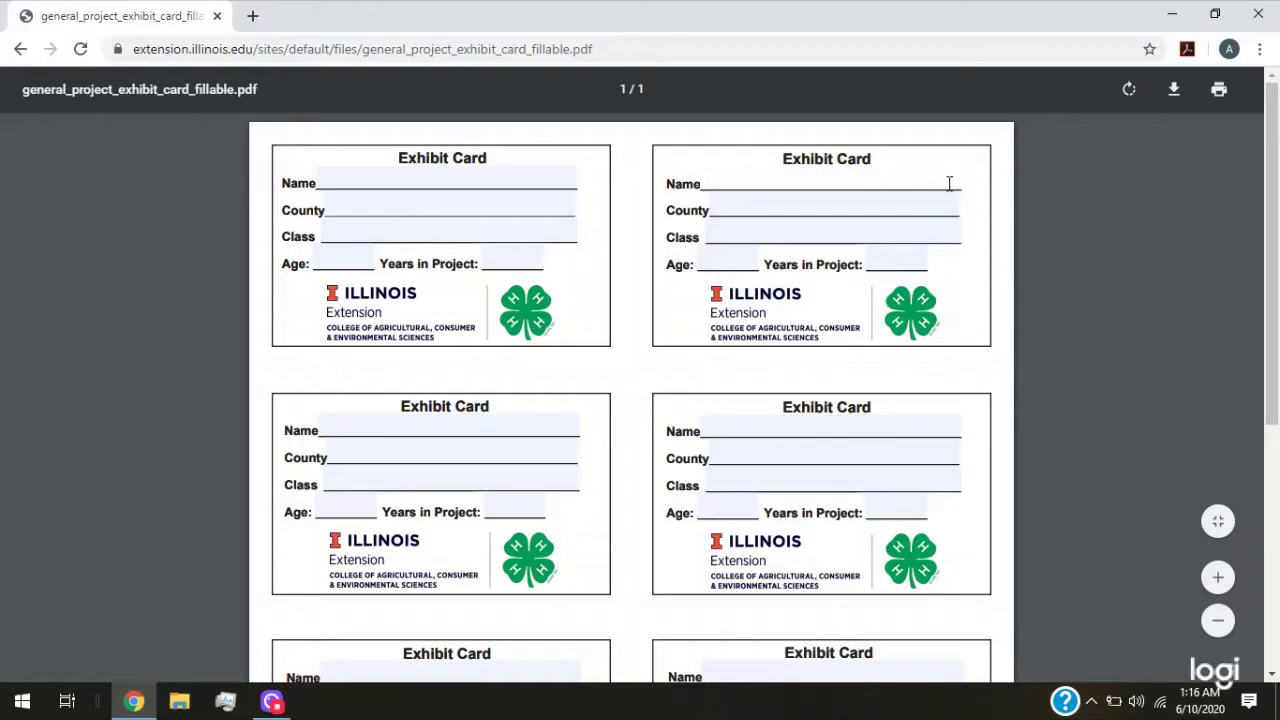
left_click(856, 246)
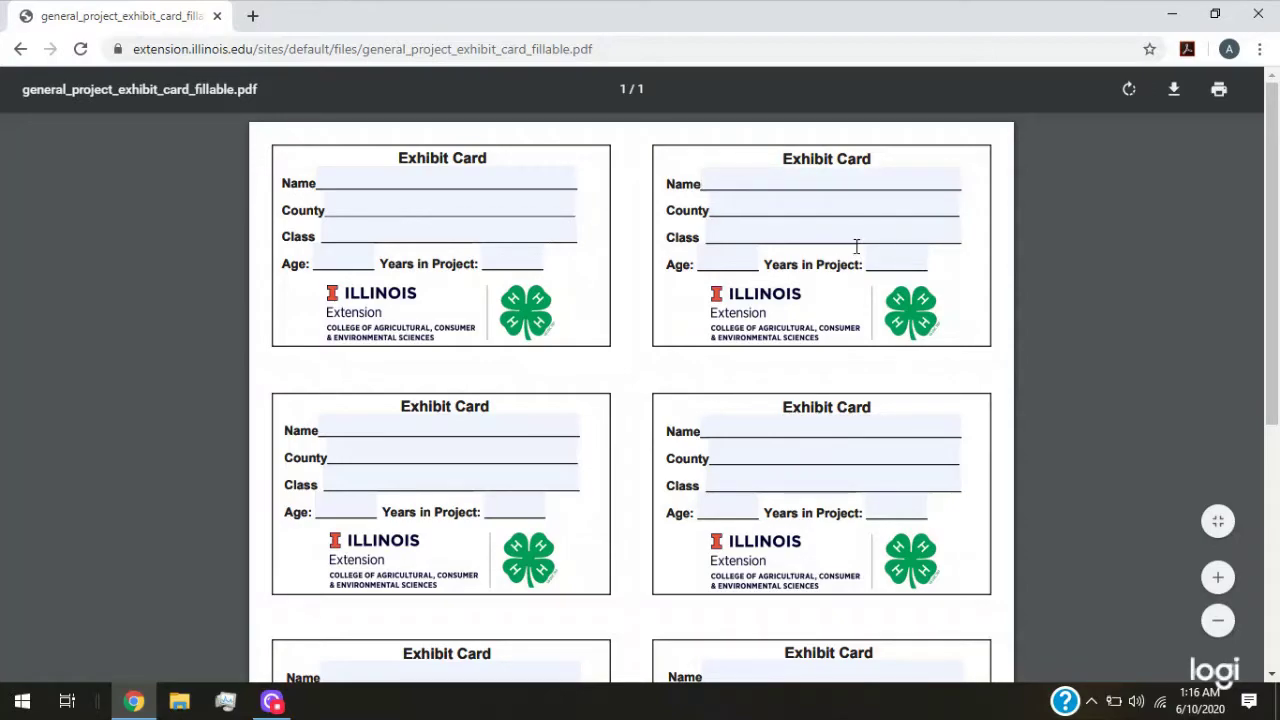
left_click(756, 187)
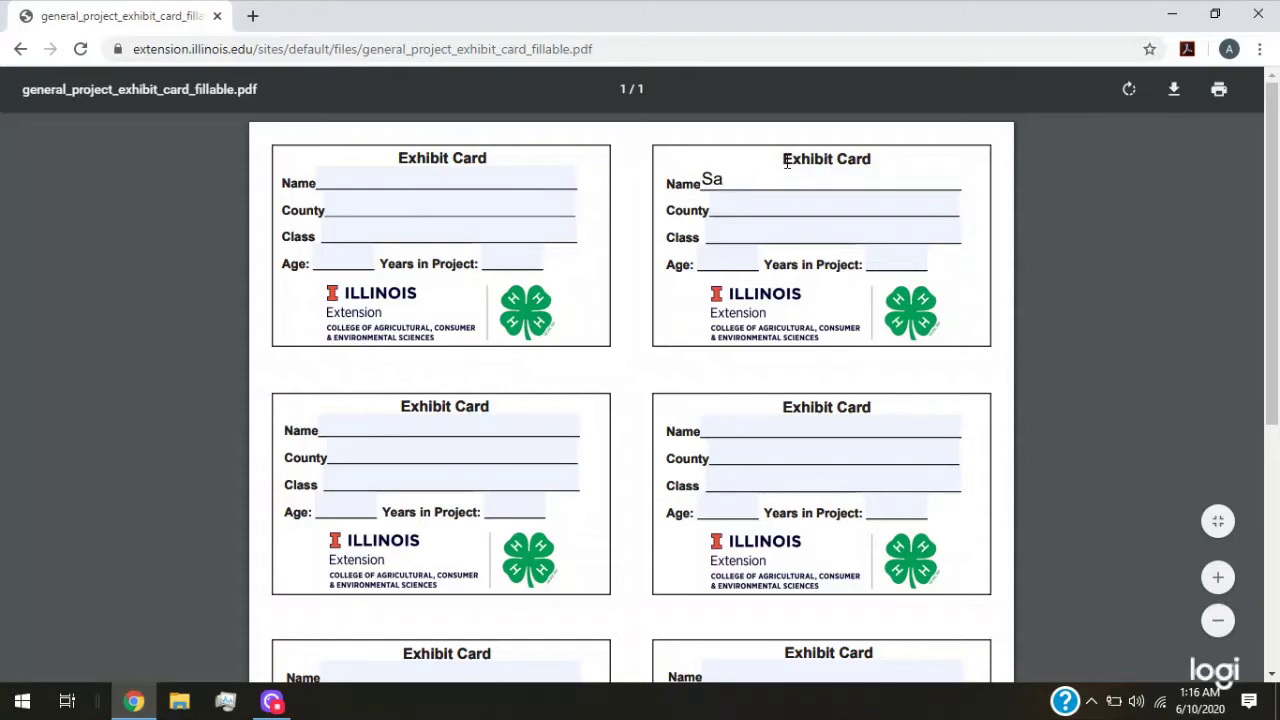
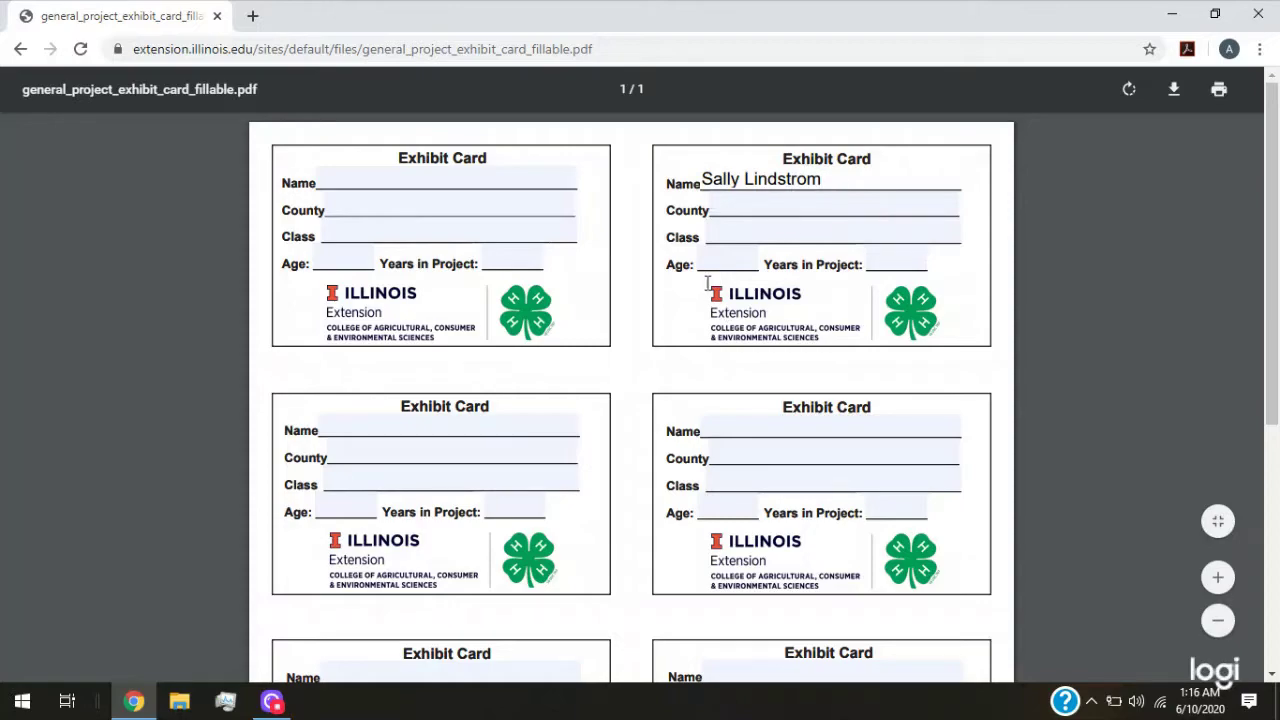
left_click(20, 50)
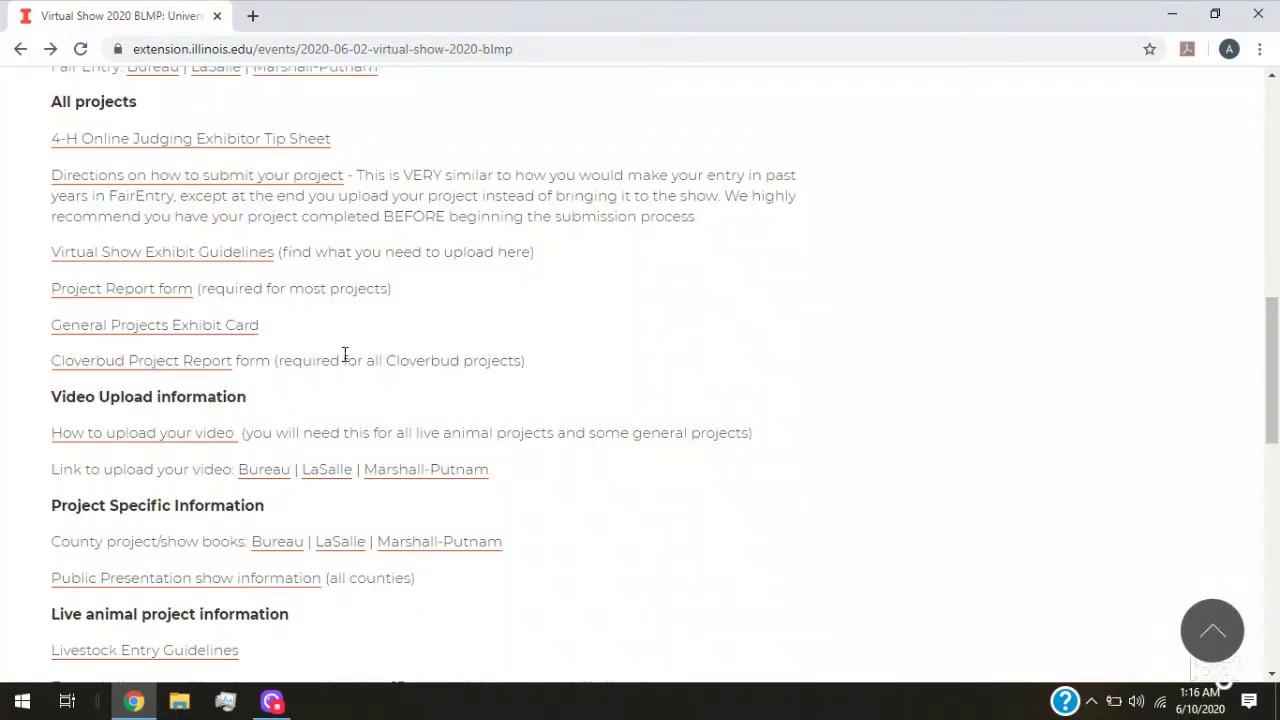
left_click(198, 376)
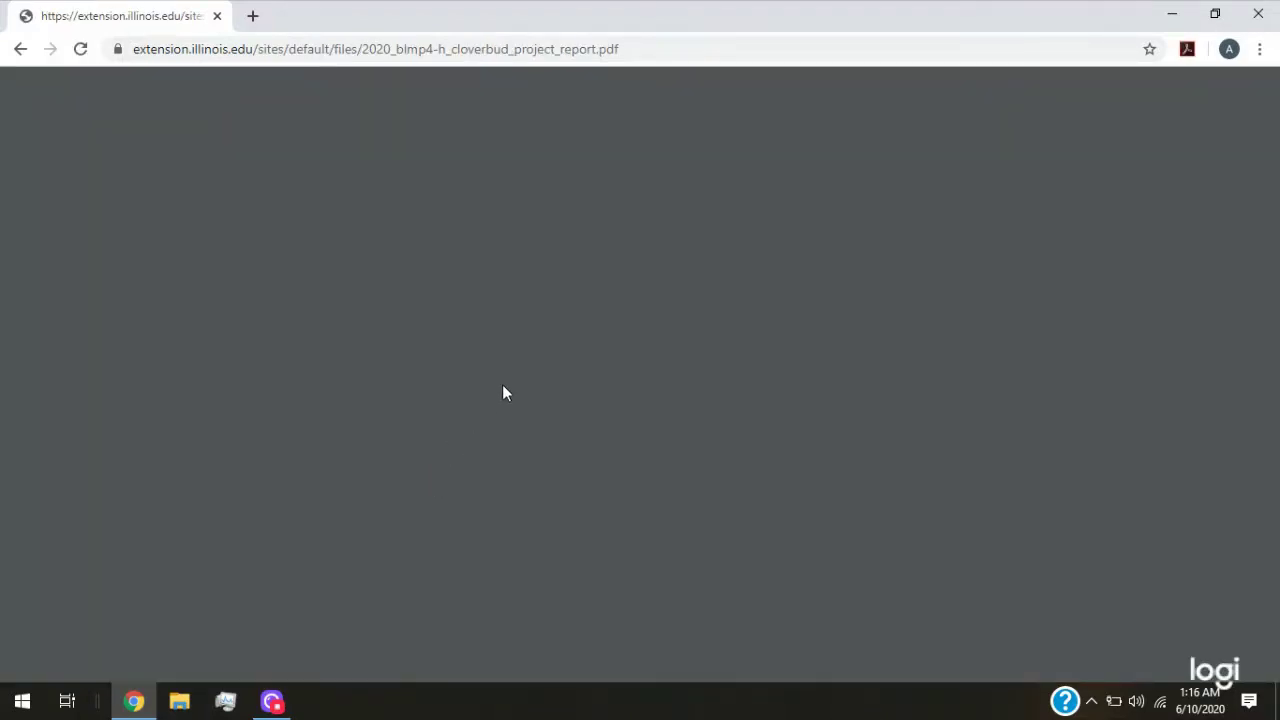
scroll(500, 310, "down", 2)
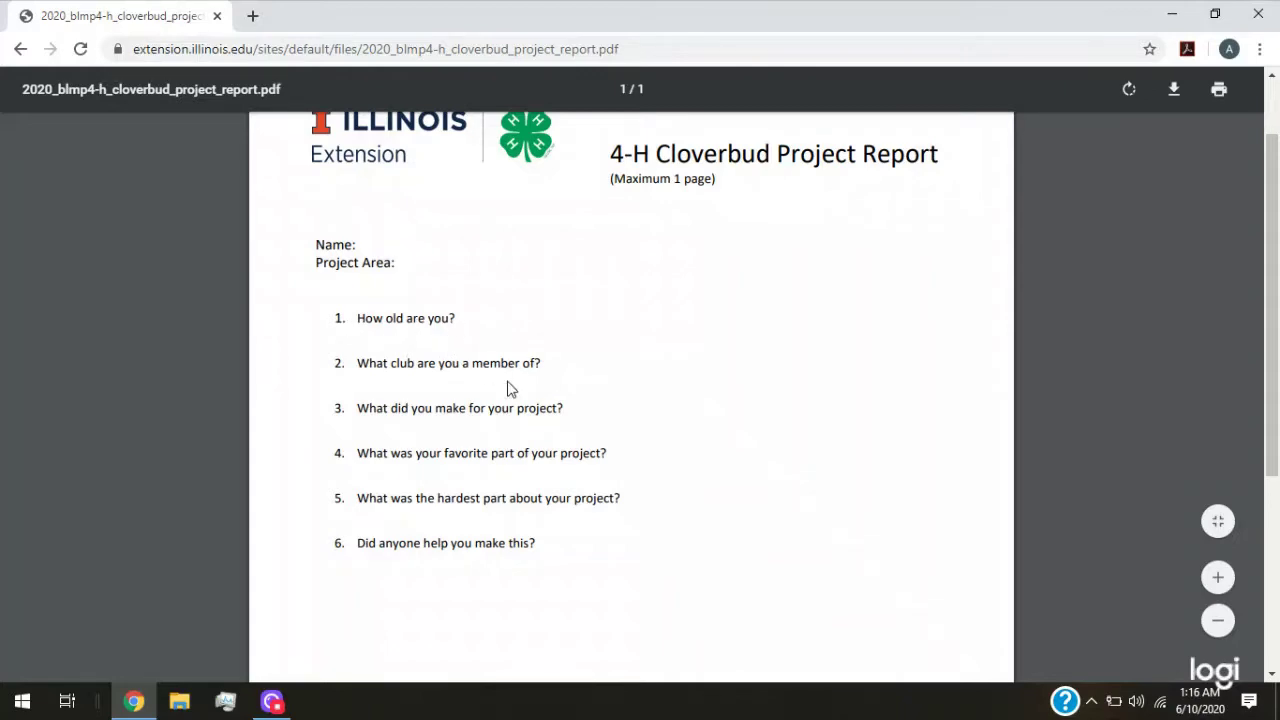
left_click(21, 52)
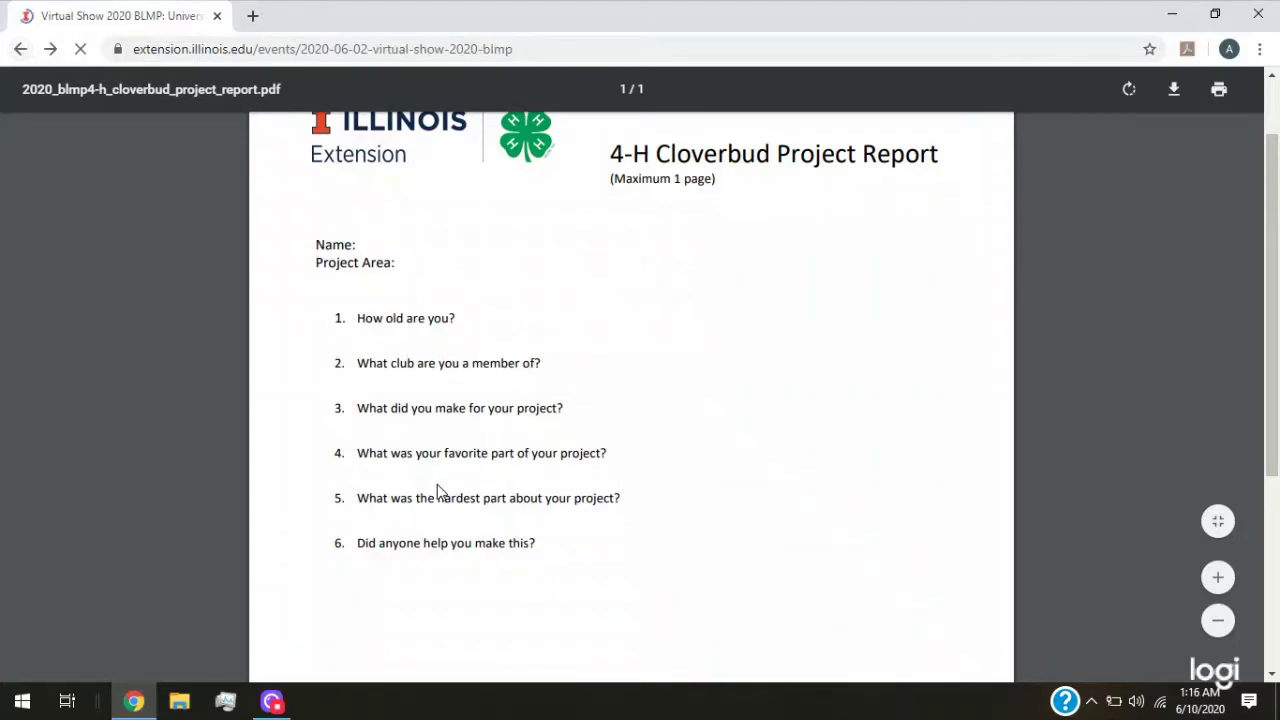
scroll(378, 403, "down", 2)
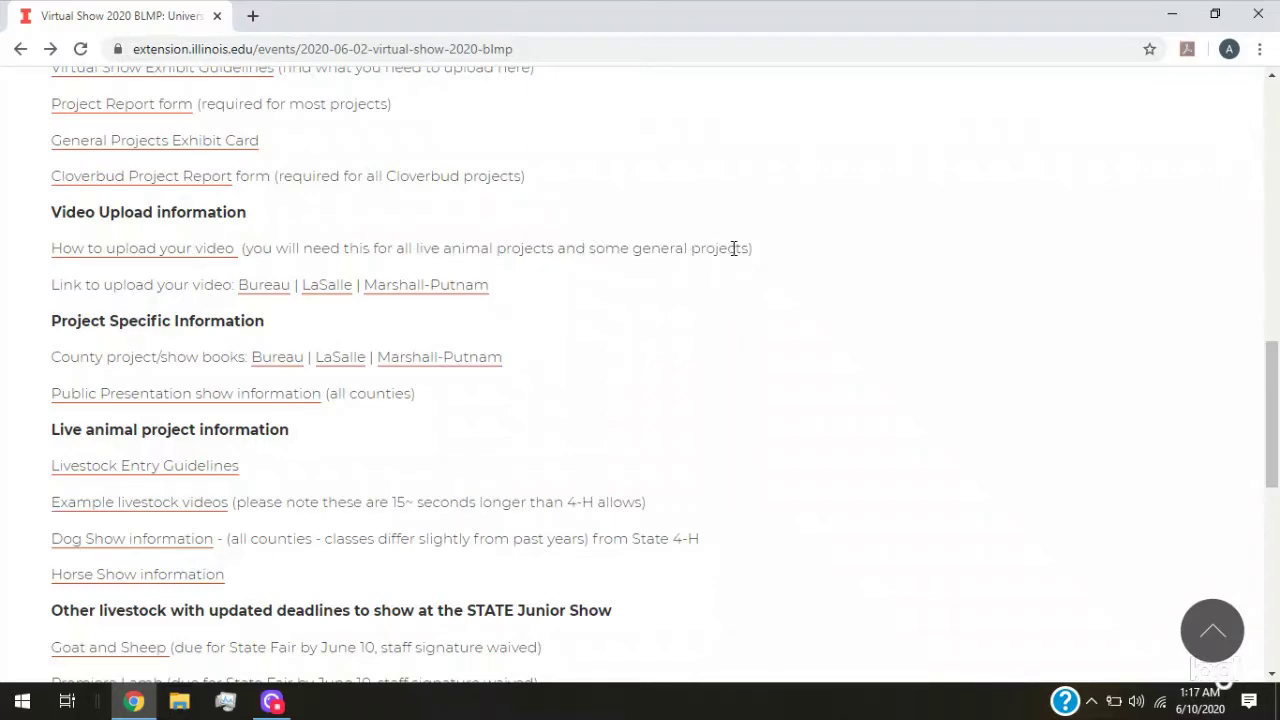
left_click(131, 258)
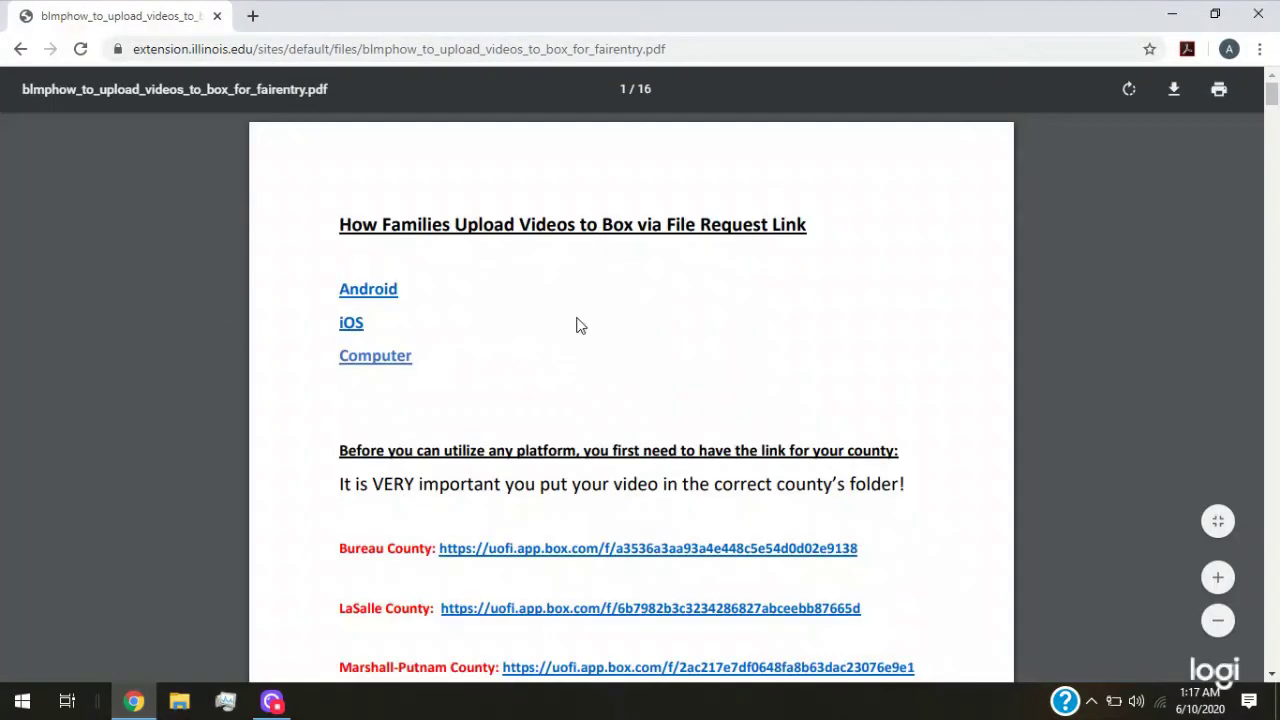
scroll(510, 370, "down", 5)
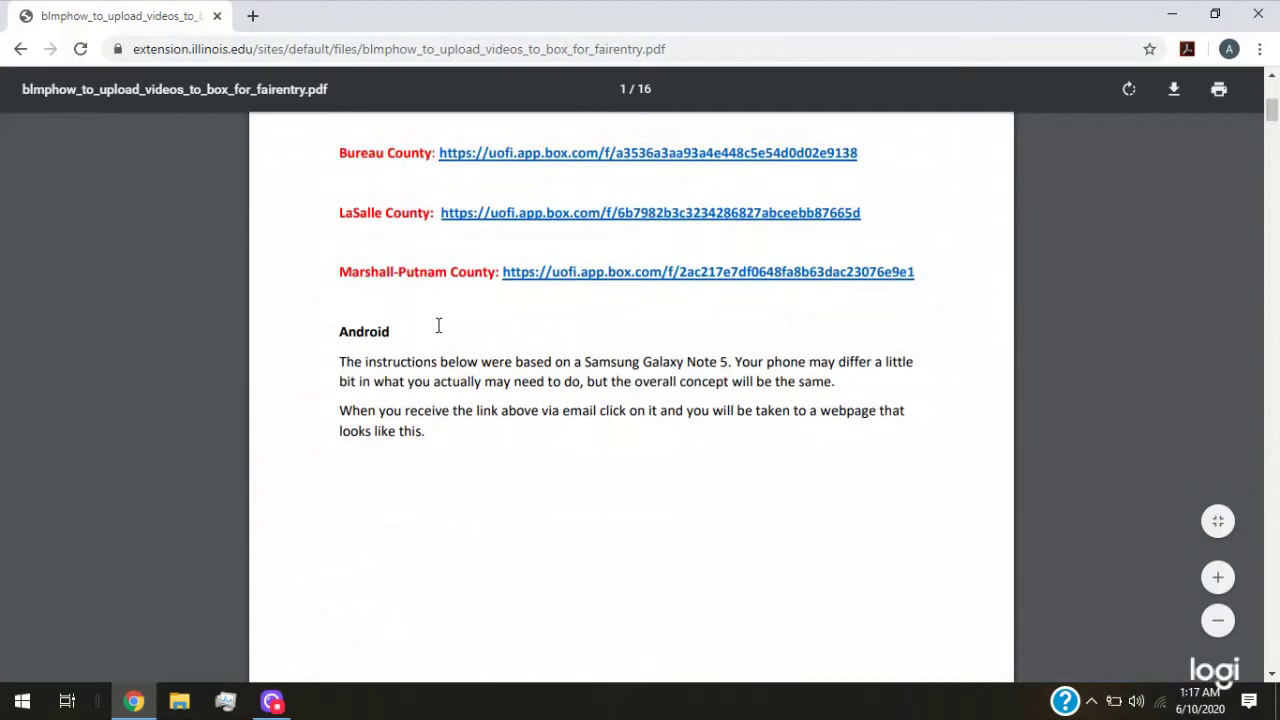
scroll(439, 323, "down", 10)
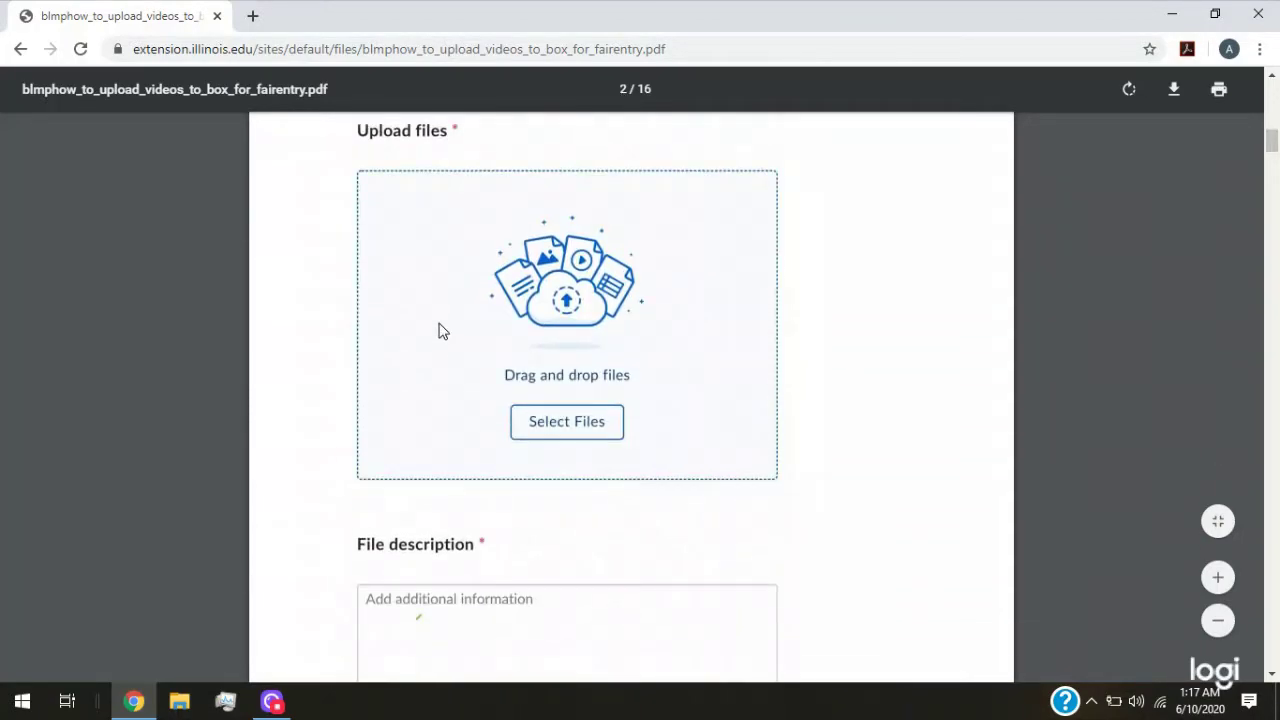
scroll(439, 323, "down", 3)
scroll(439, 323, "up", 6)
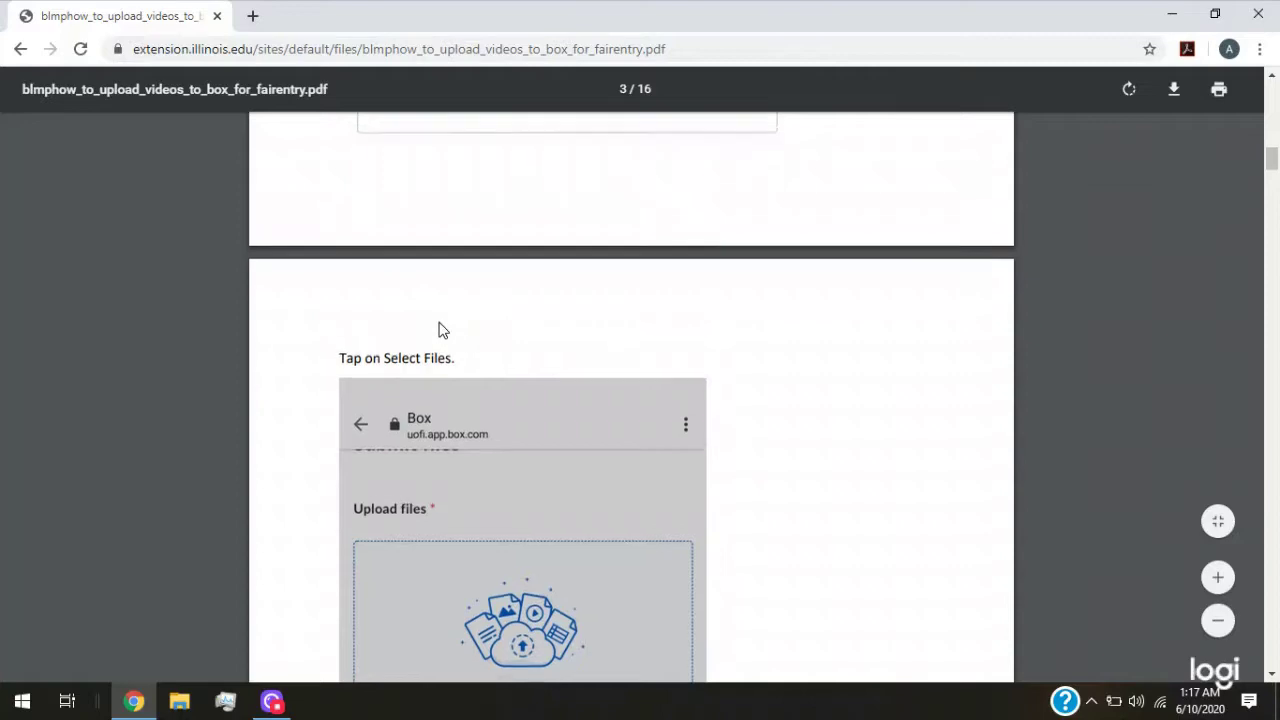
scroll(439, 330, "up", 5)
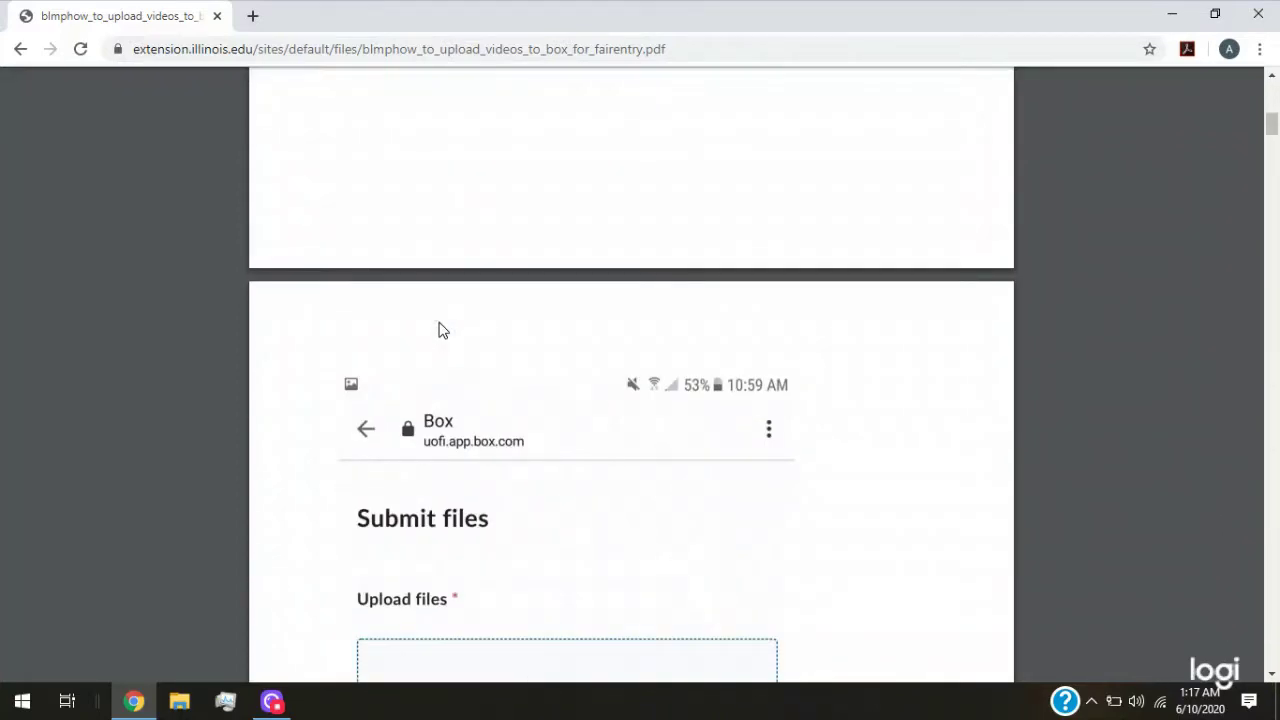
scroll(444, 326, "down", 4)
scroll(443, 325, "down", 10)
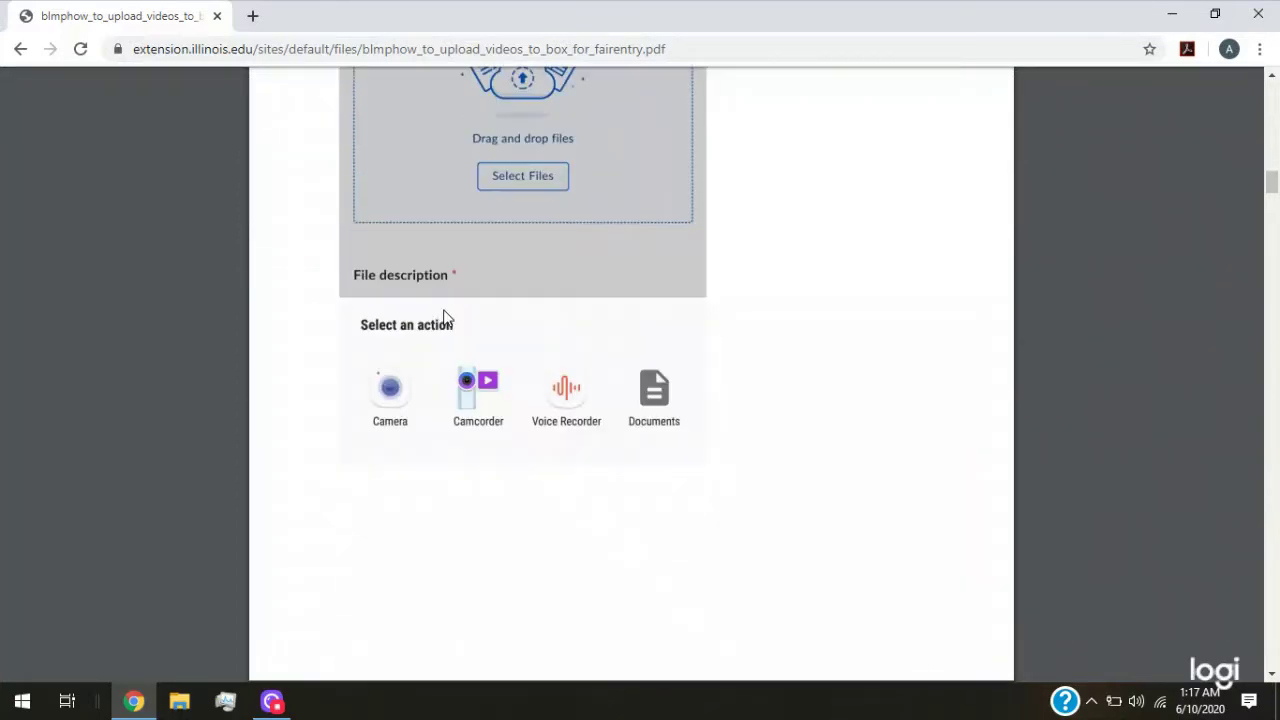
scroll(470, 395, "down", 5)
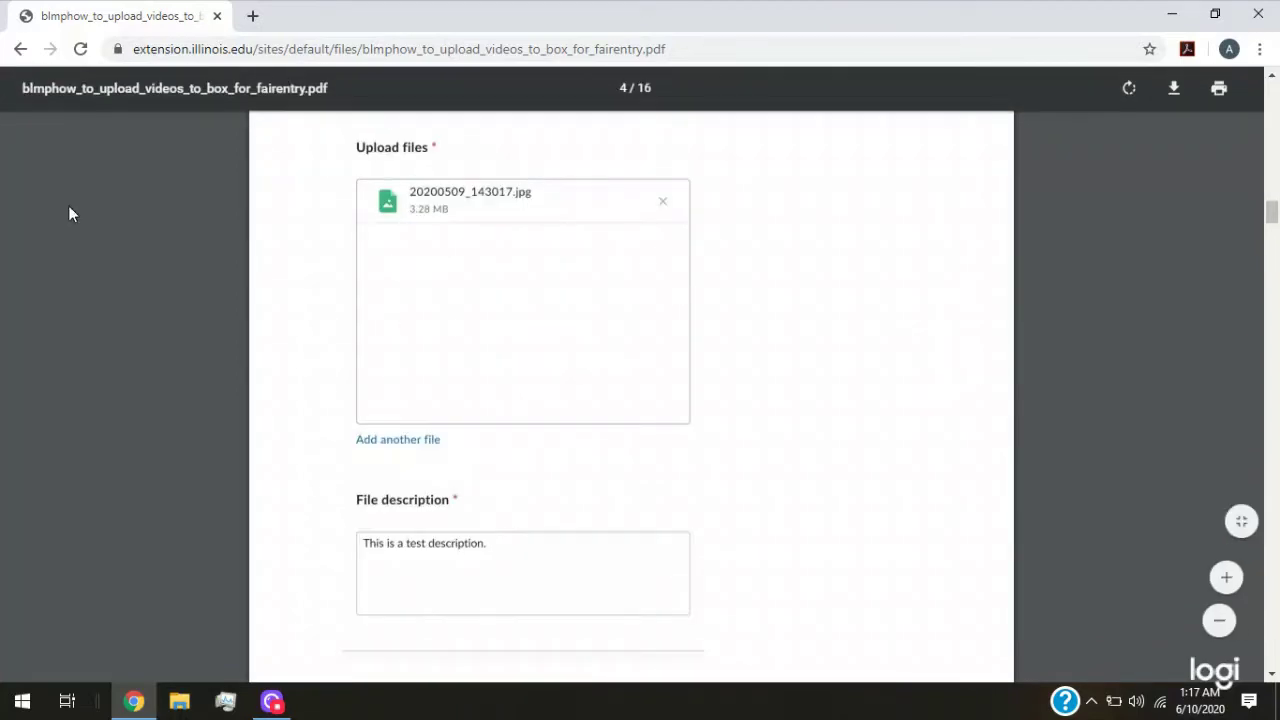
scroll(346, 344, "up", 7)
scroll(344, 335, "up", 9)
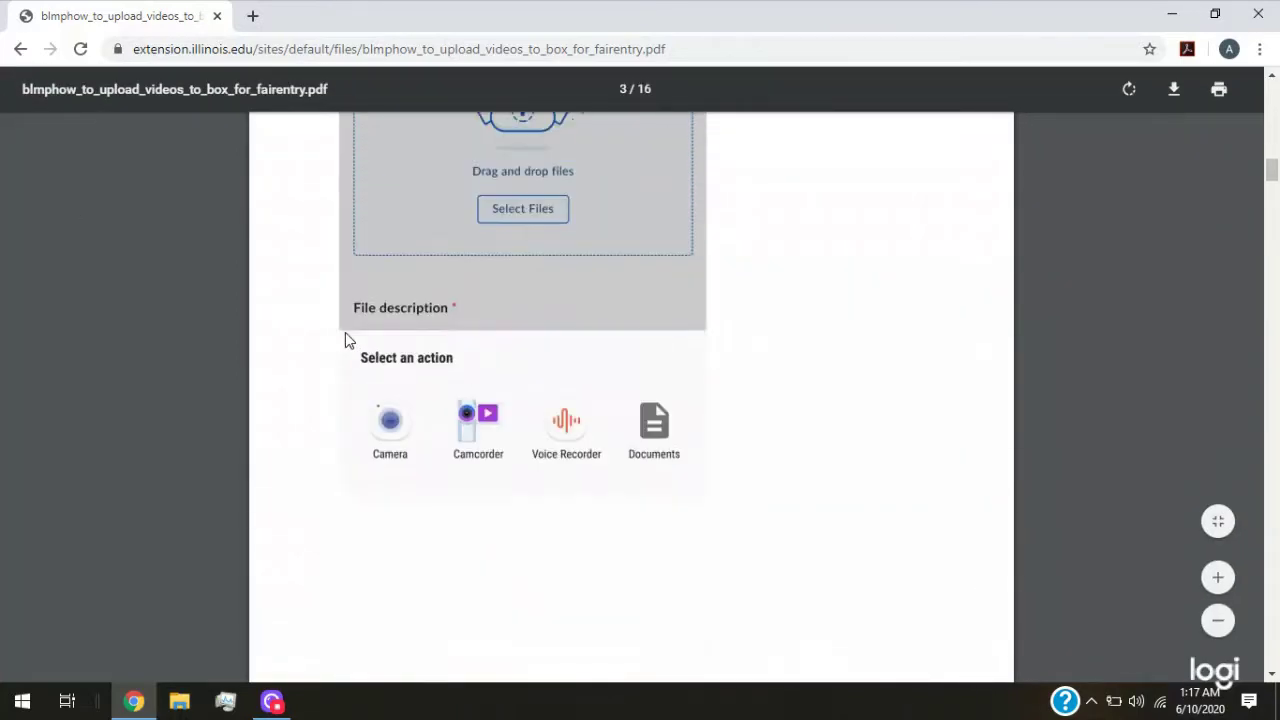
scroll(345, 333, "down", 3)
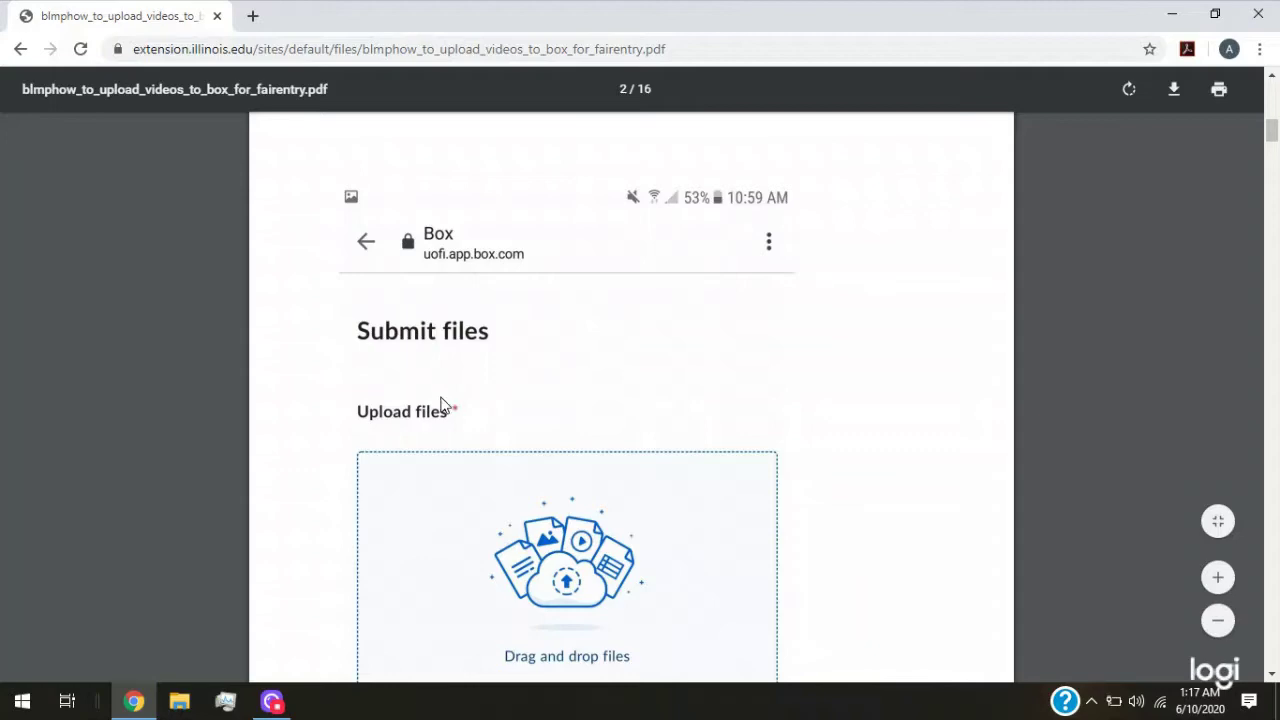
left_click(20, 53)
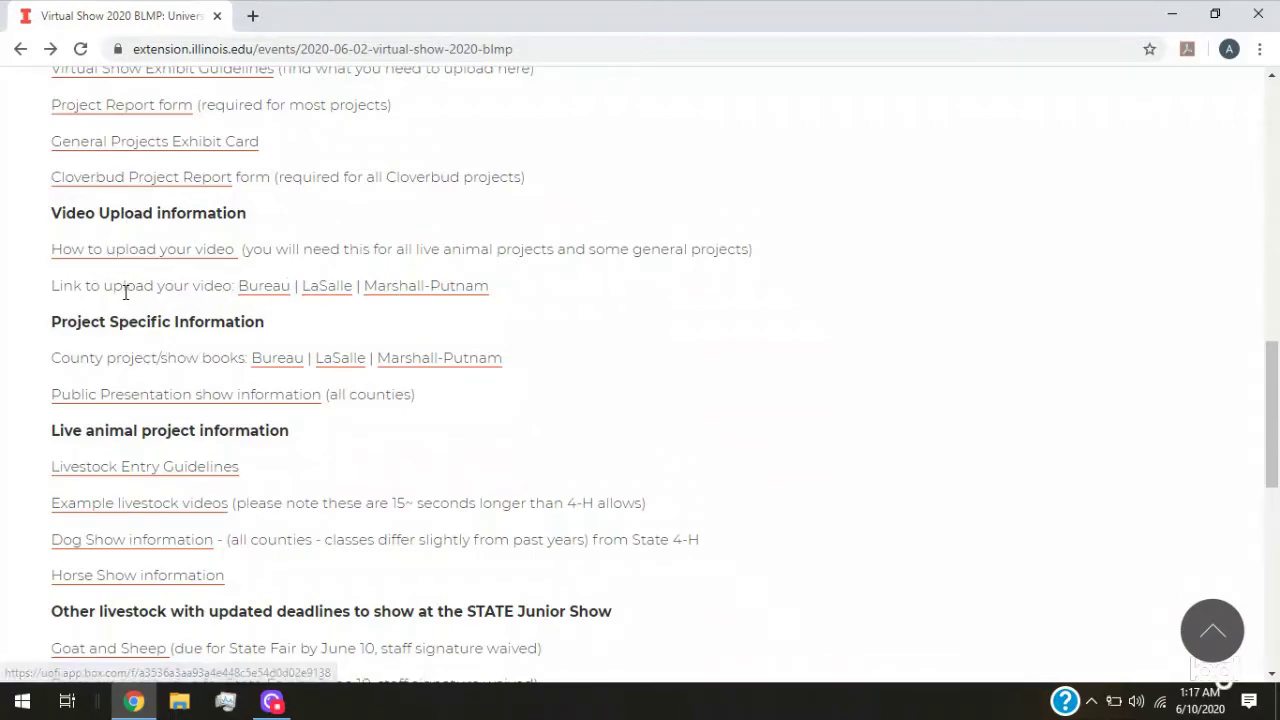
left_click(406, 297)
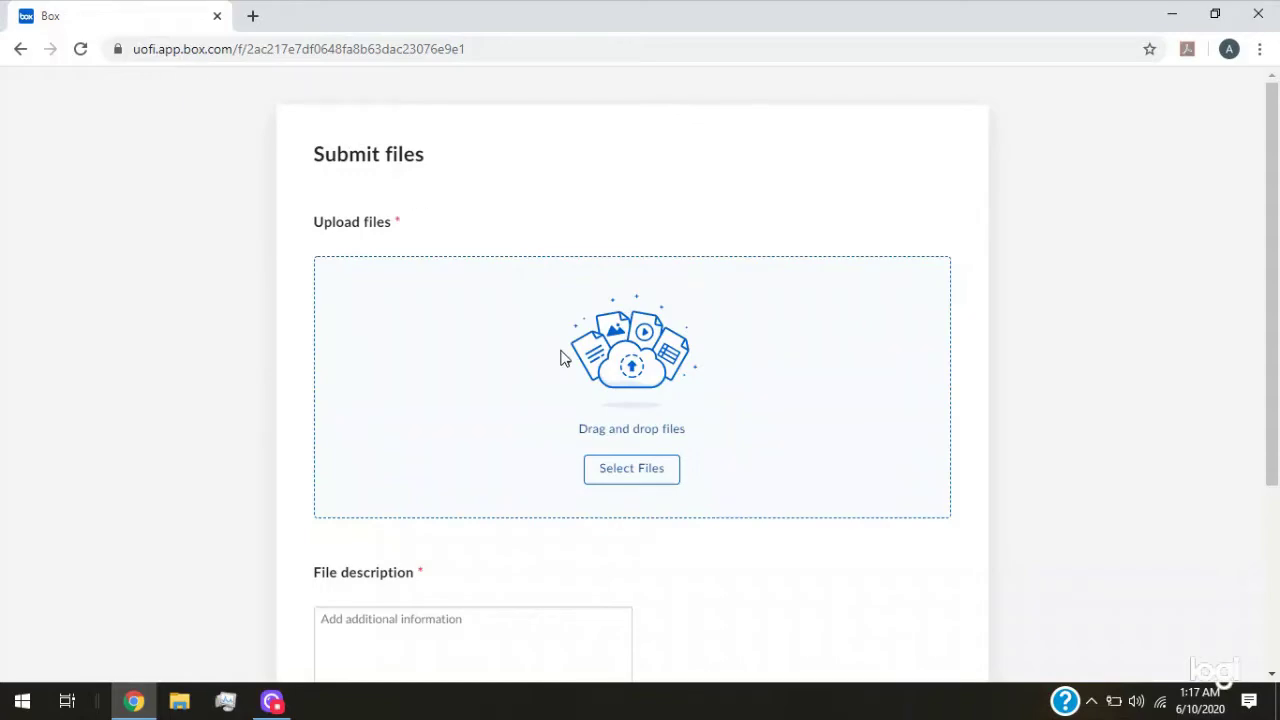
scroll(447, 353, "down", 2)
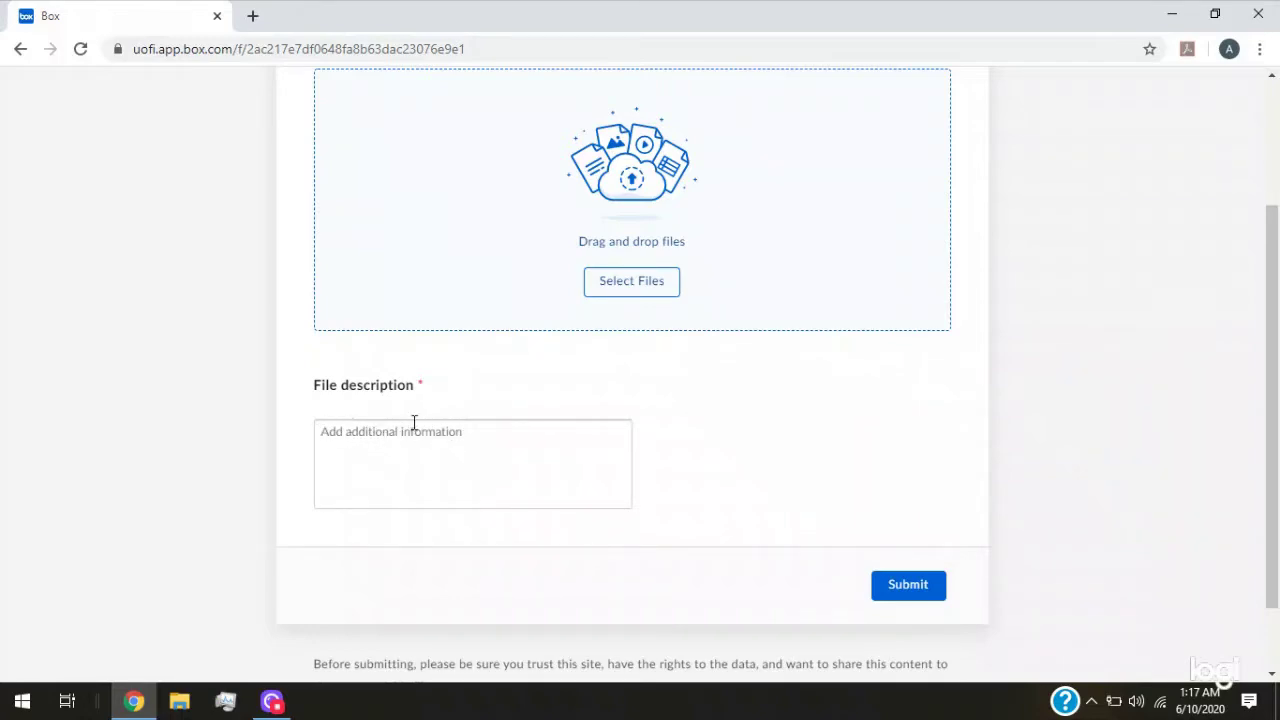
left_click(17, 49)
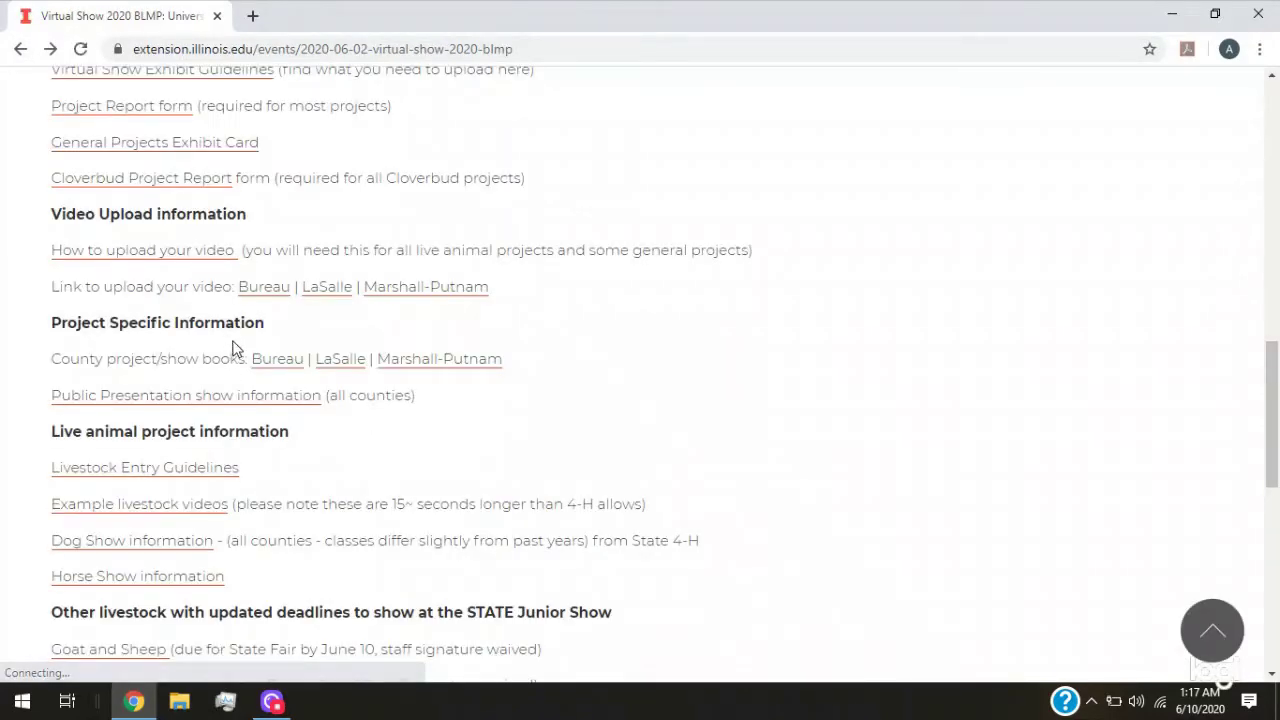
scroll(426, 400, "down", 1)
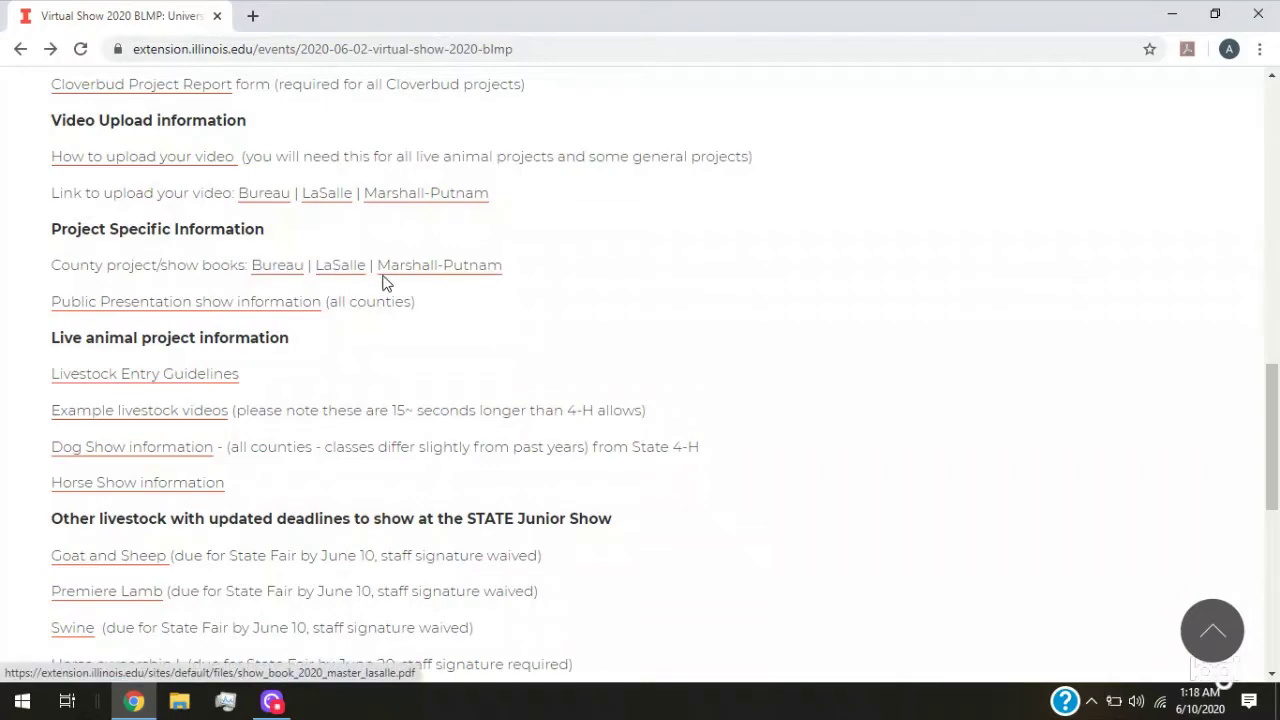
scroll(420, 275, "down", 1)
scroll(469, 271, "down", 1)
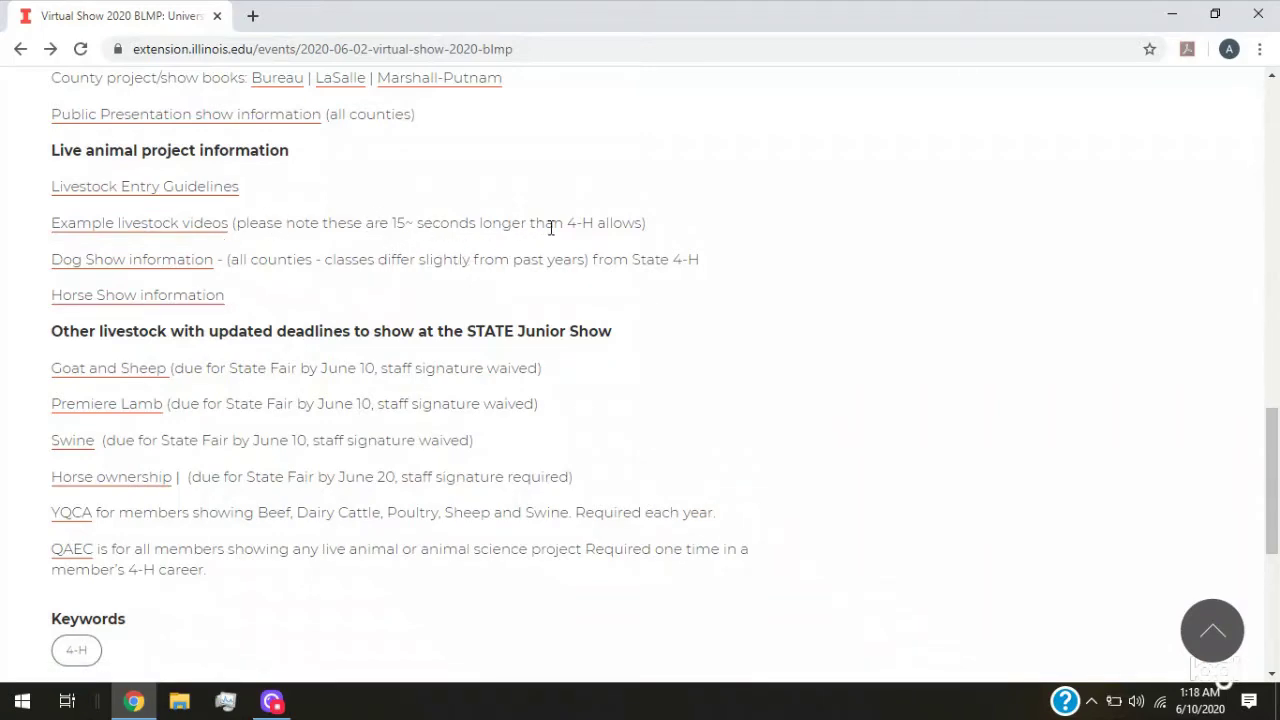
scroll(474, 323, "down", 1)
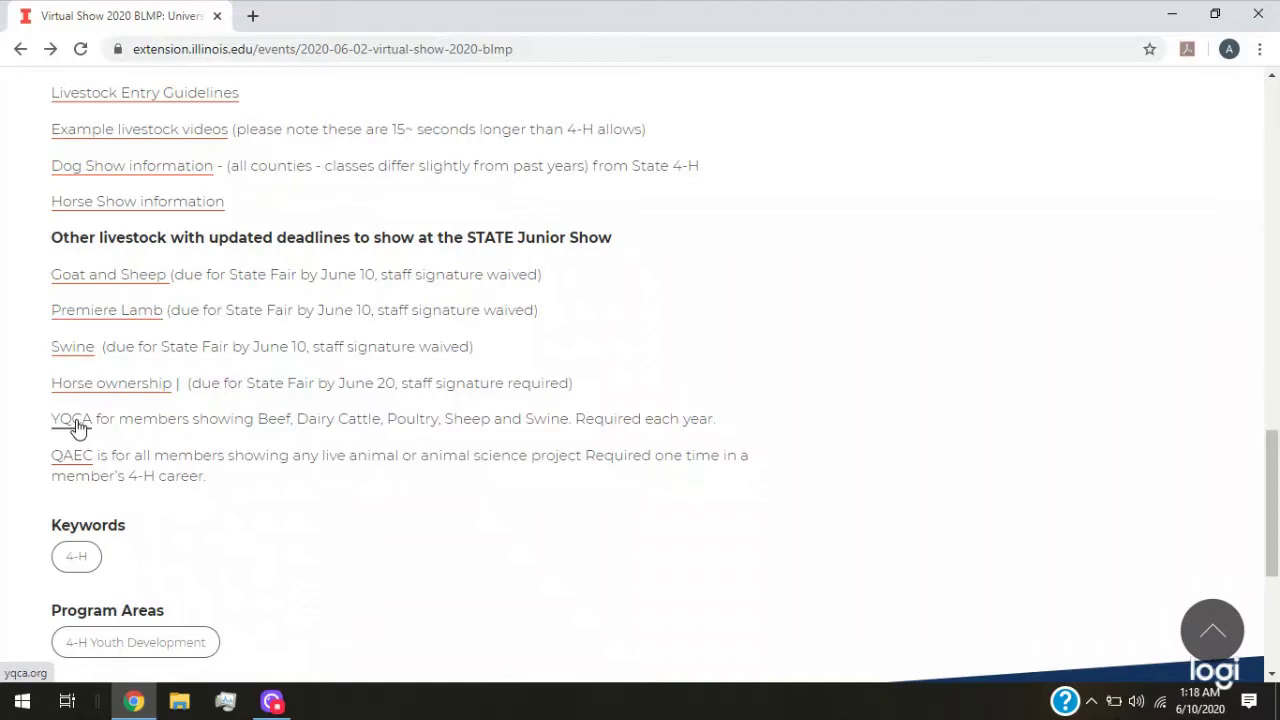
scroll(77, 427, "down", 1)
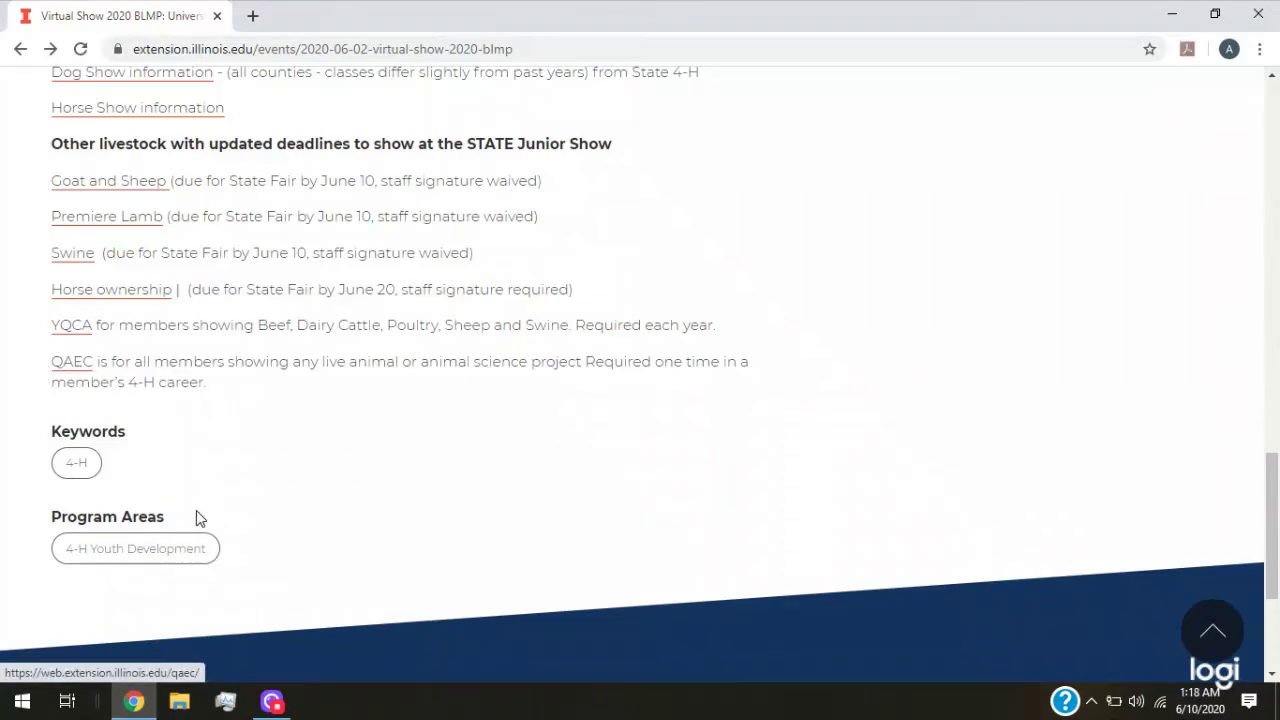
scroll(192, 505, "up", 1)
scroll(190, 500, "up", 10)
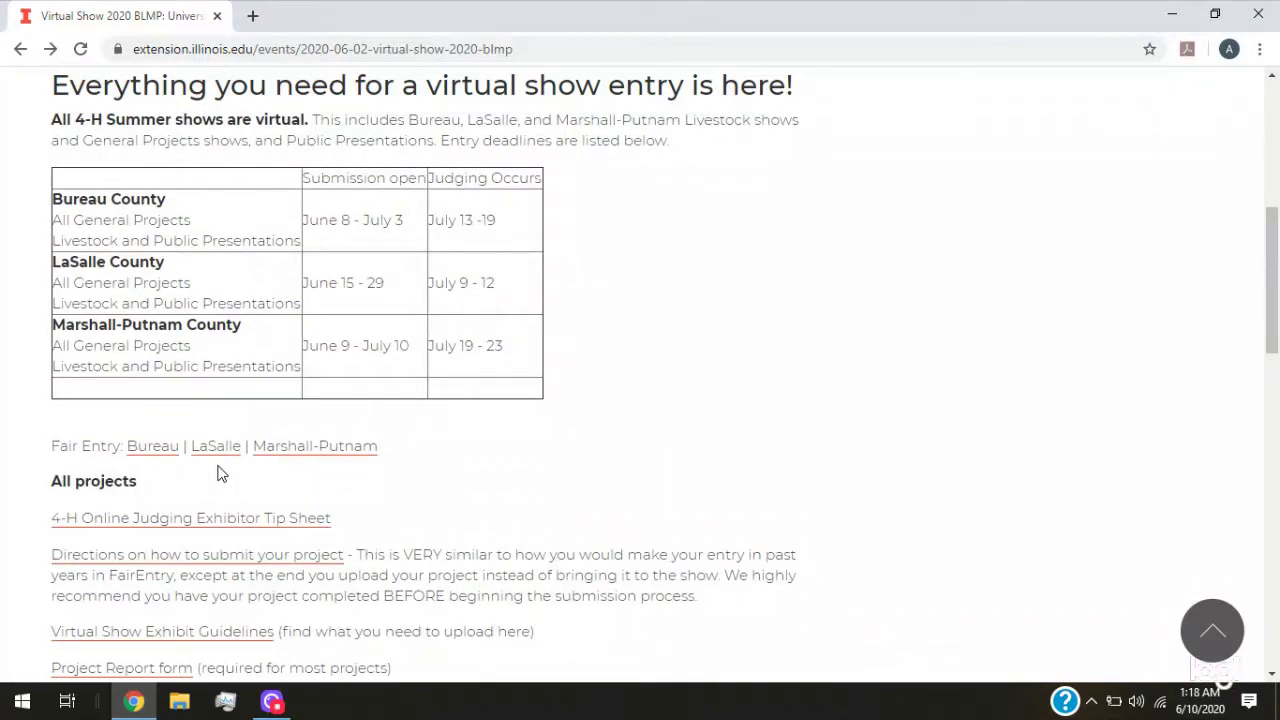
Open the Marshall-Putnam link from the Fair Entry line in a new tab
scroll(223, 472, "down", 1)
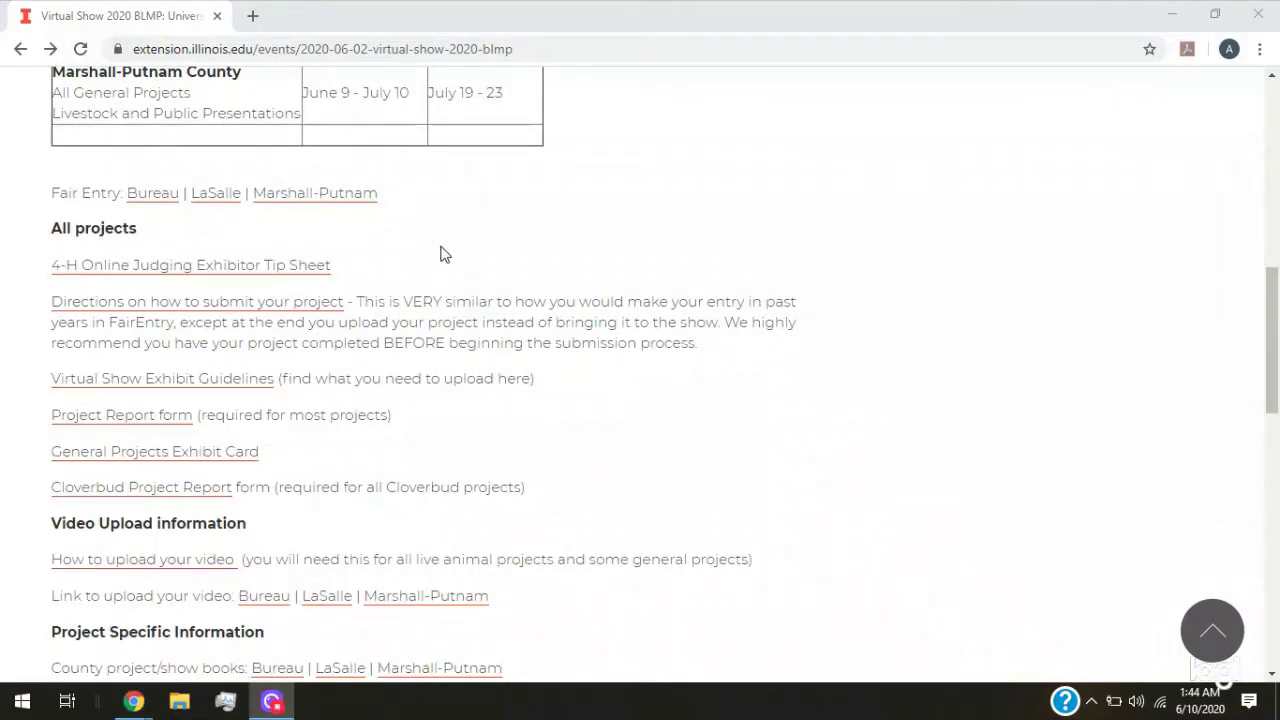
left_click_drag(44, 203, 380, 195)
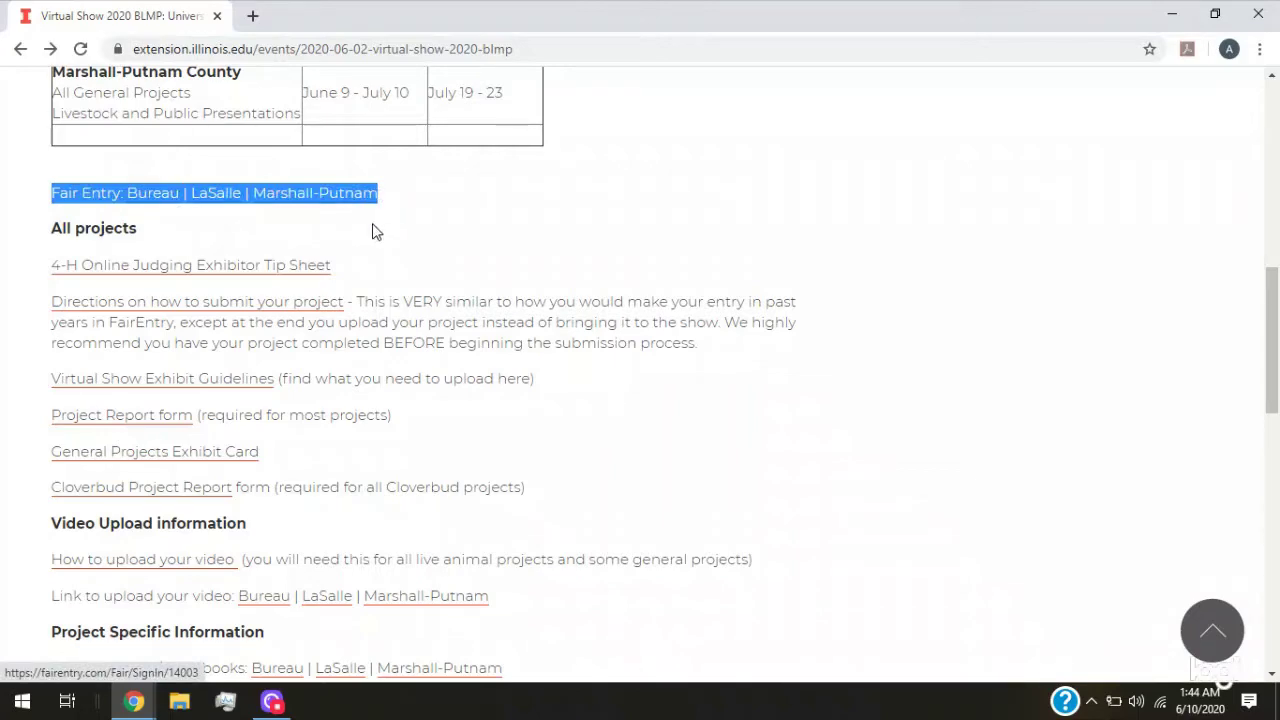
left_click(383, 211)
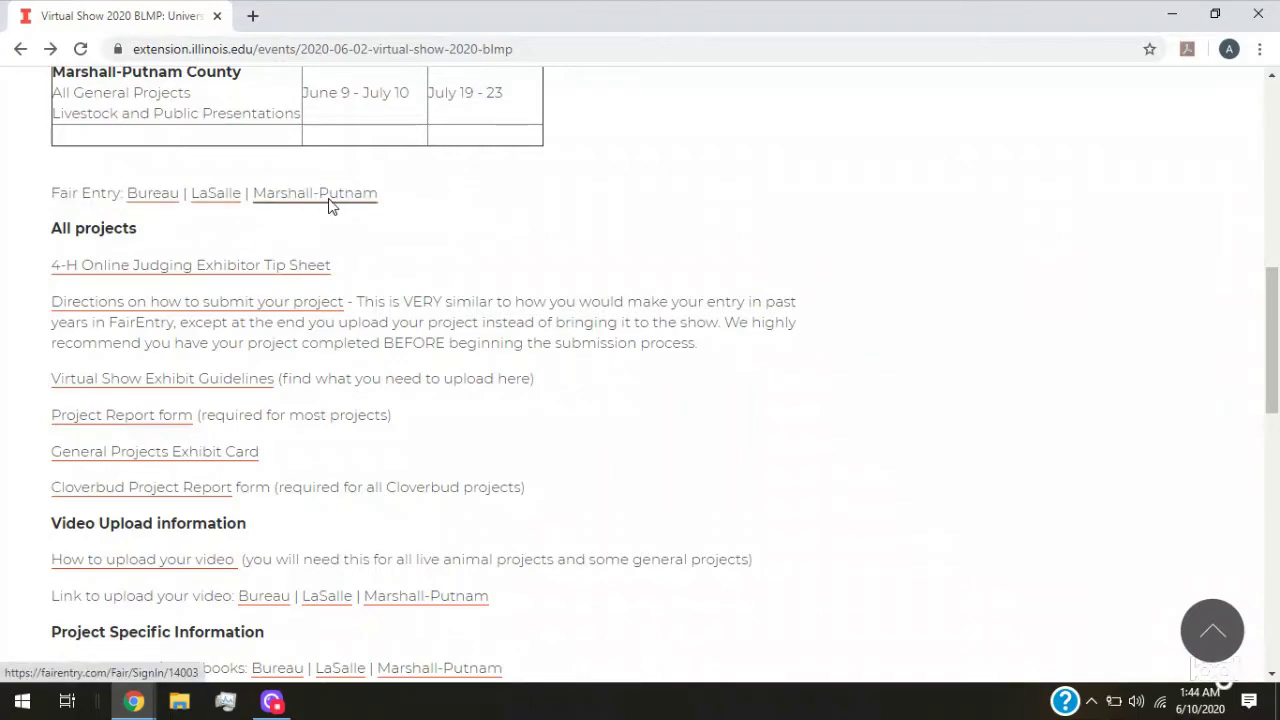
right_click(340, 199)
left_click(352, 216)
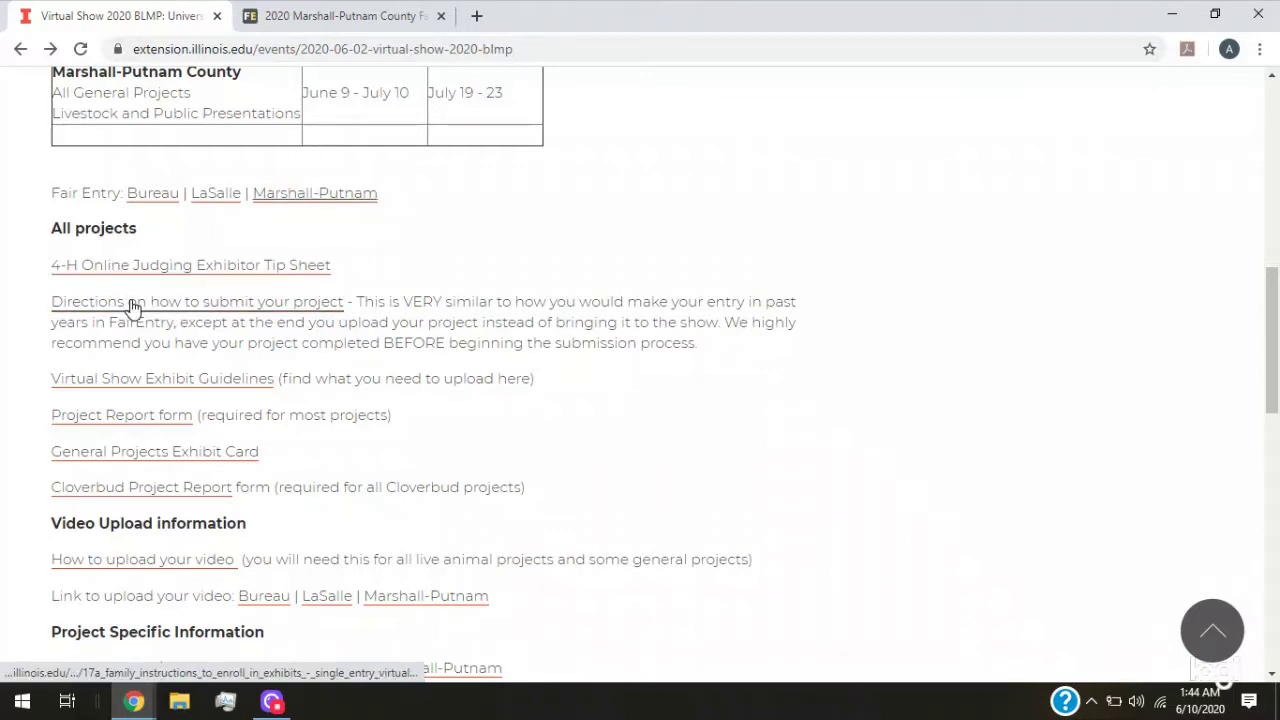
Open the 17a family enrollment directions, then sign in to FairEntry using saved 4HOnline credentials
left_click(166, 315)
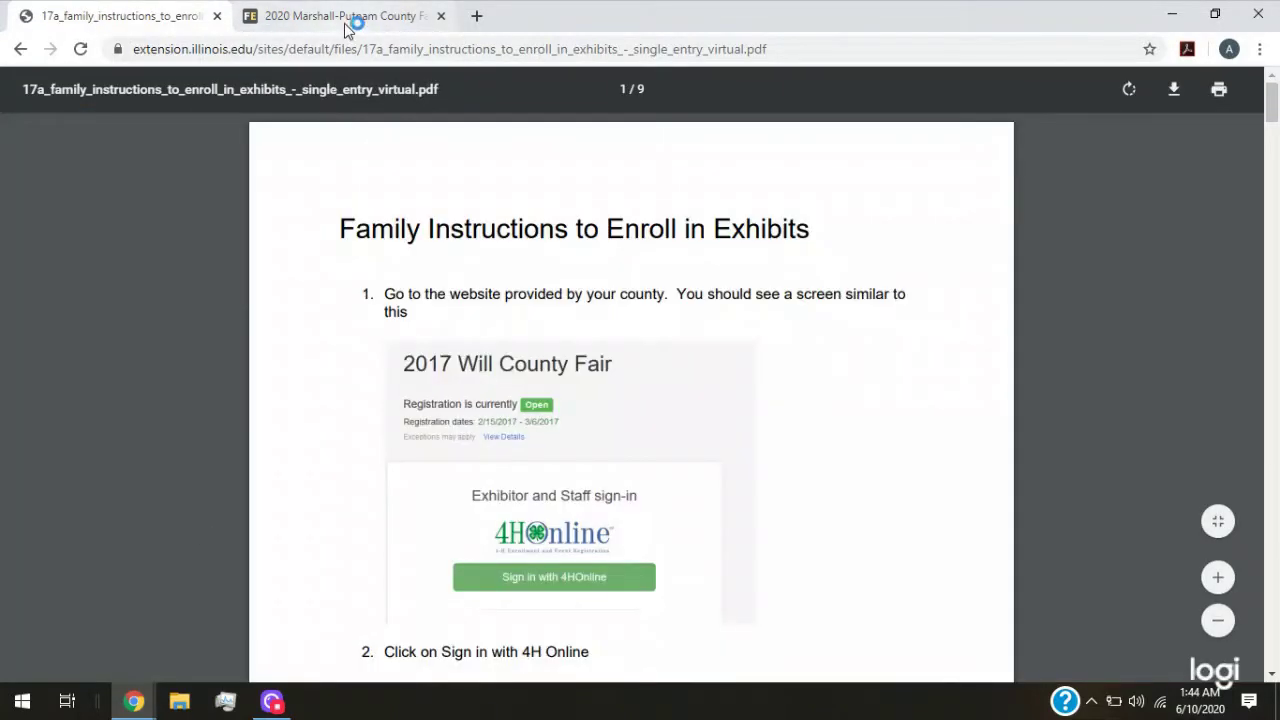
left_click(344, 23)
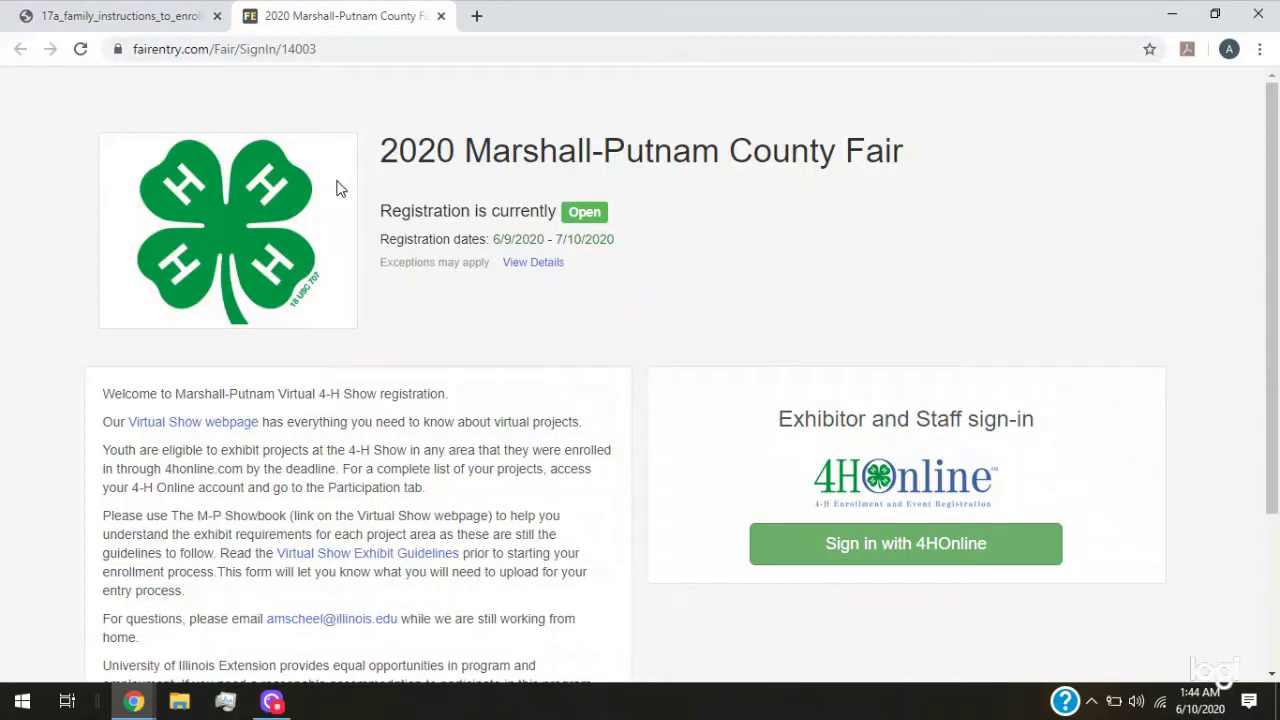
left_click(910, 555)
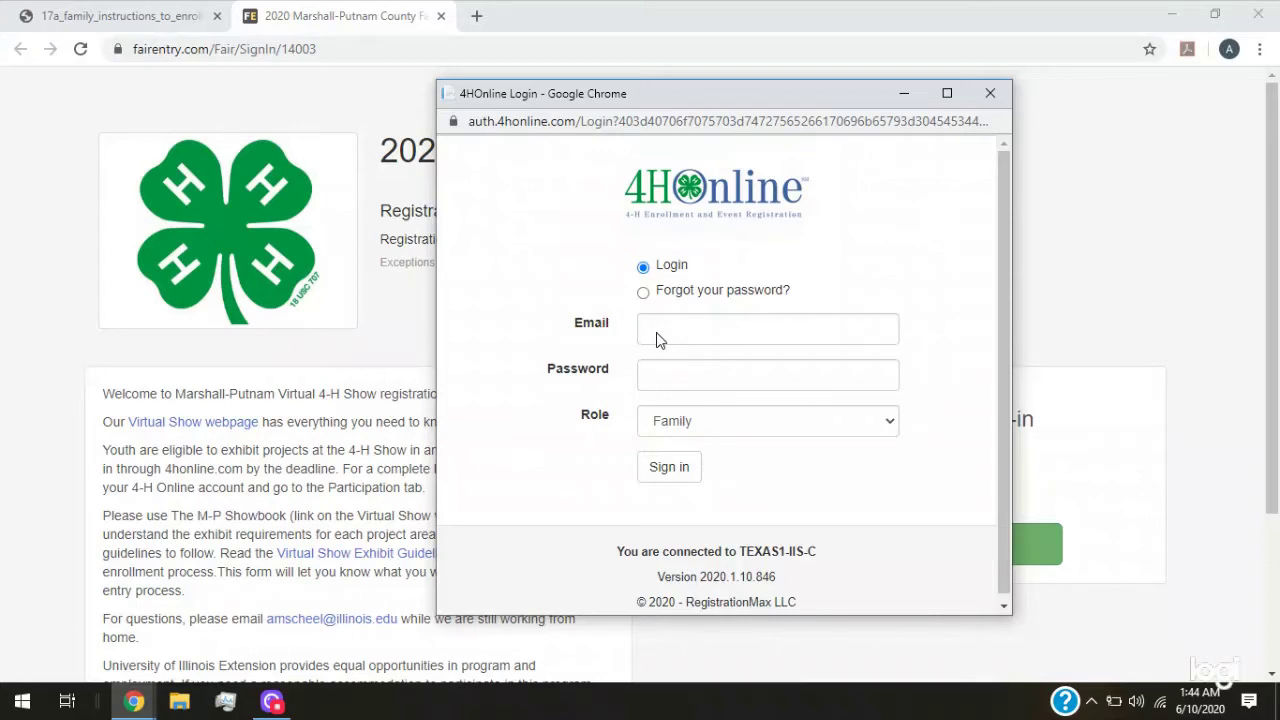
left_click(720, 340)
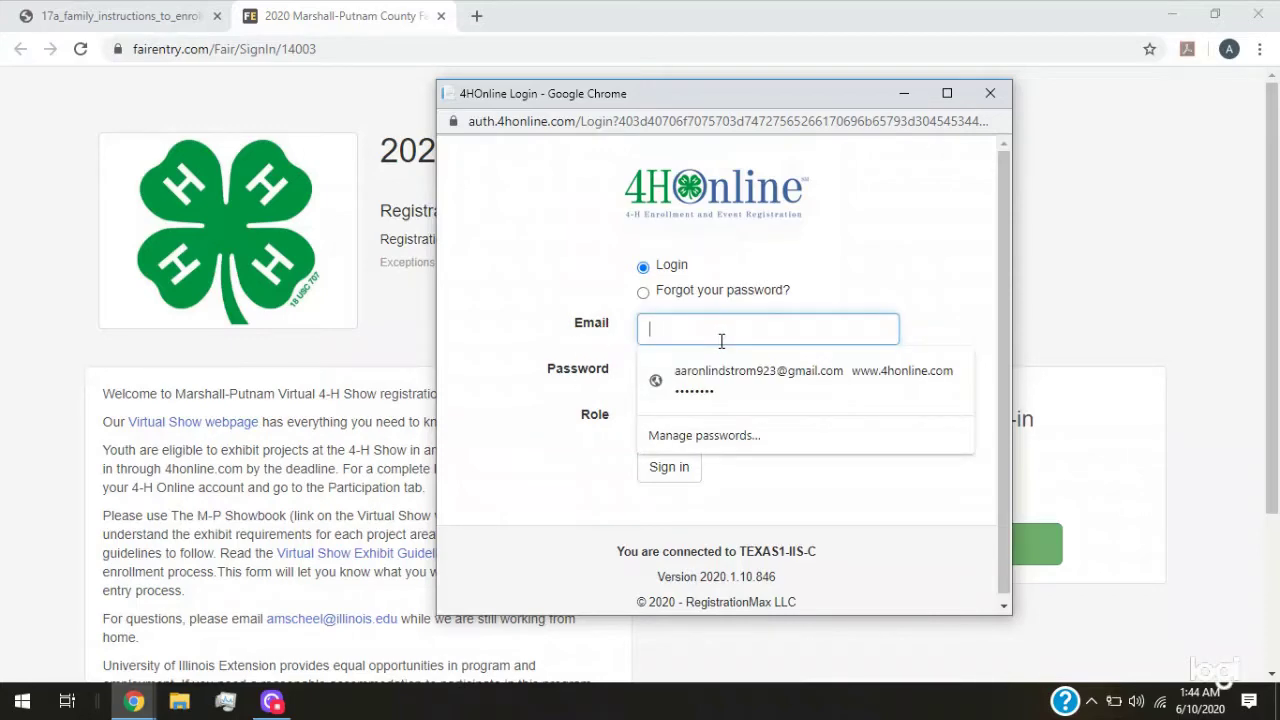
left_click(704, 378)
left_click(669, 470)
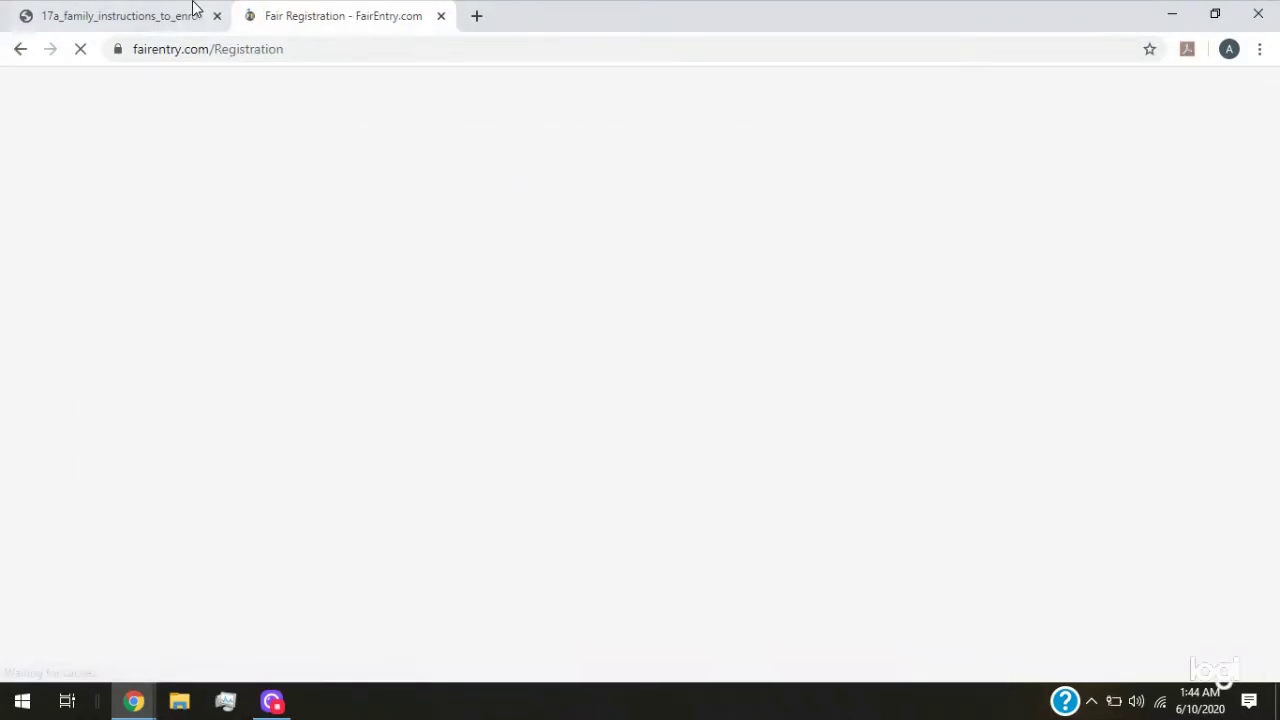
left_click(145, 24)
Resume the open invoice, start an Individual exhibitor registration, then cancel it
scroll(440, 345, "down", 5)
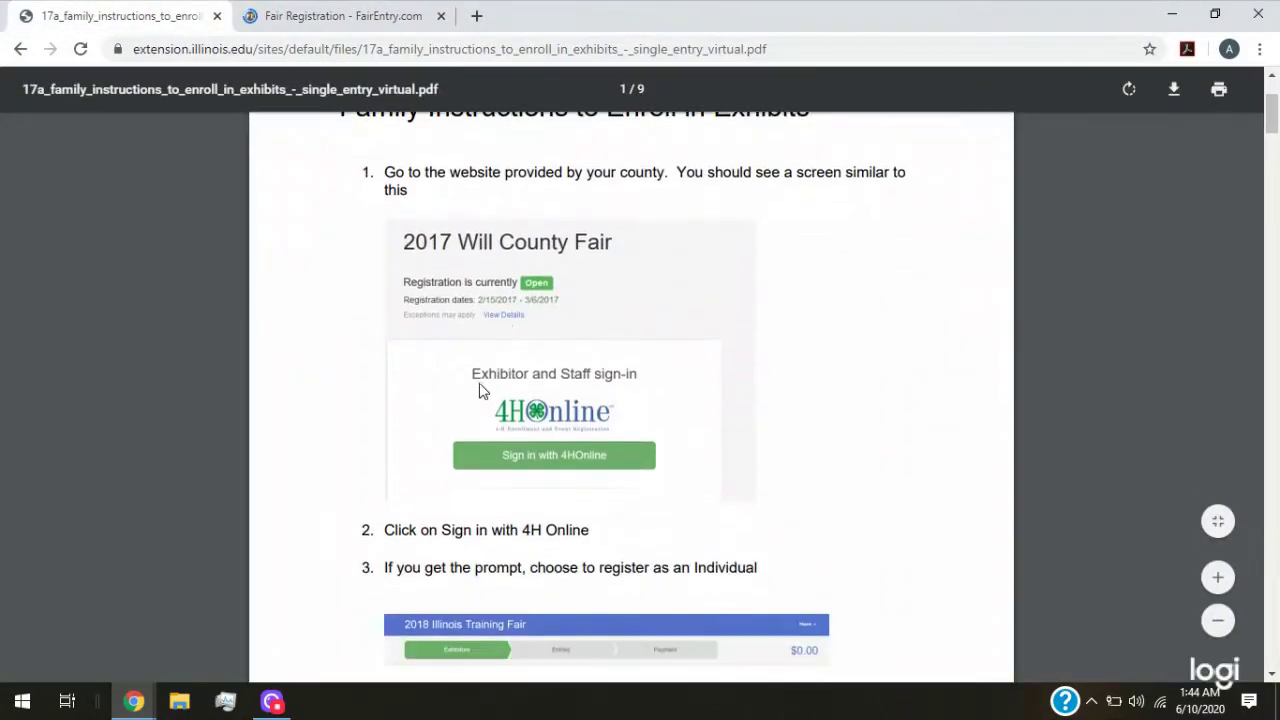
left_click(366, 16)
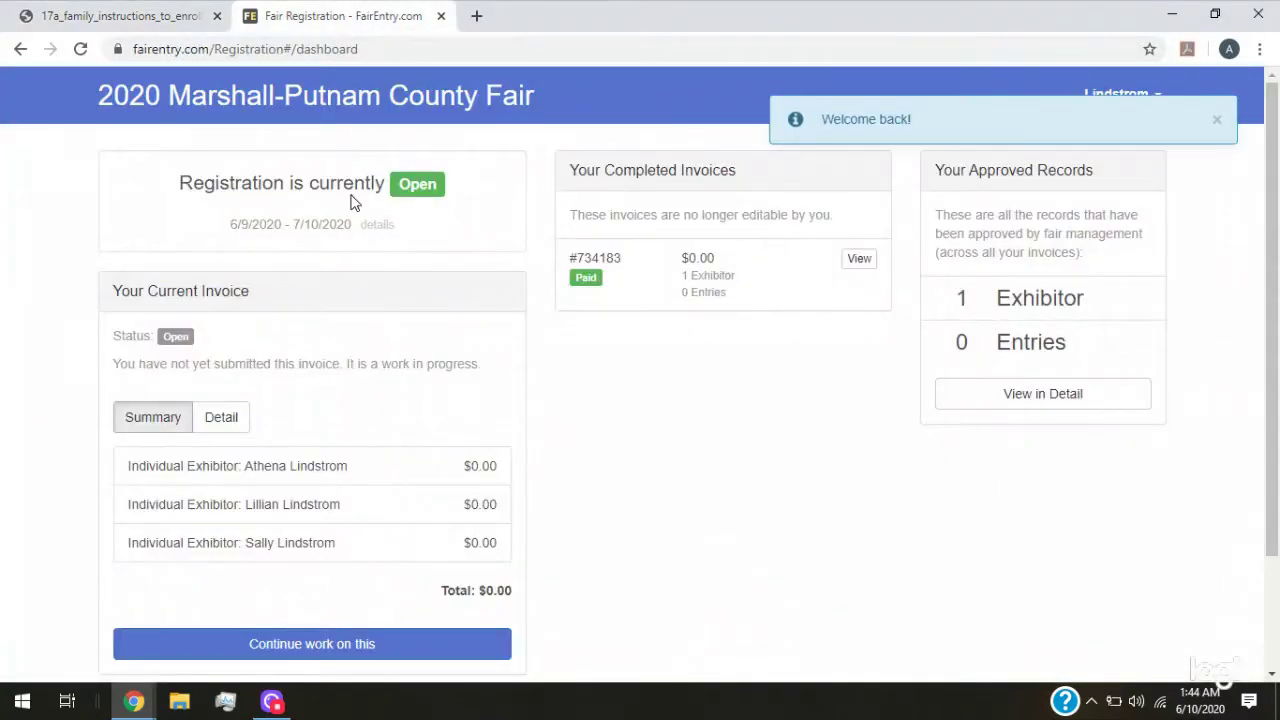
left_click(420, 645)
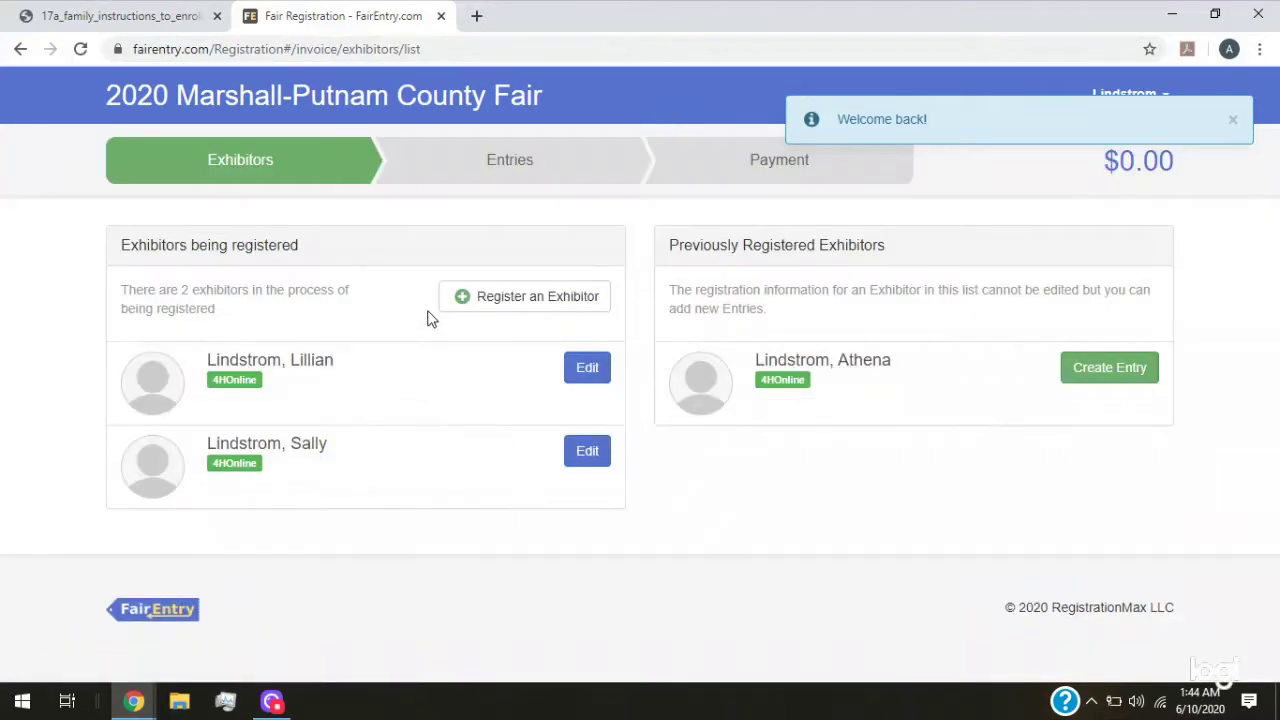
left_click(508, 300)
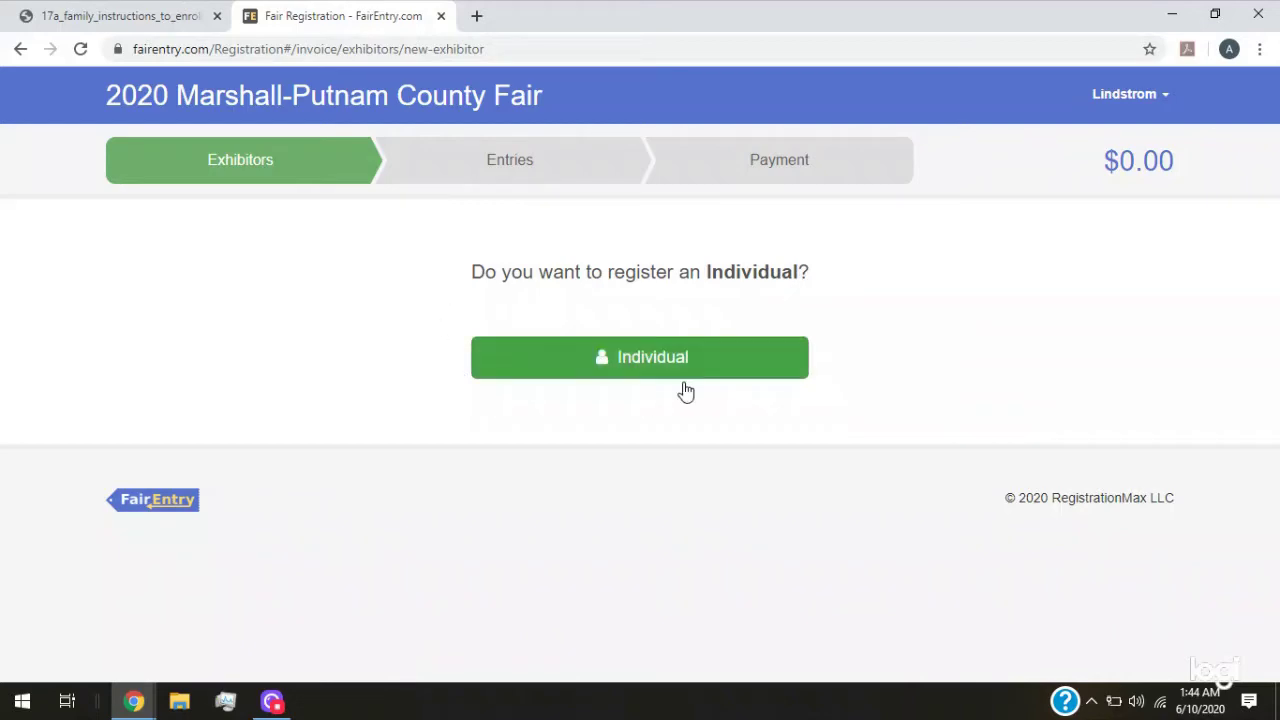
left_click(100, 16)
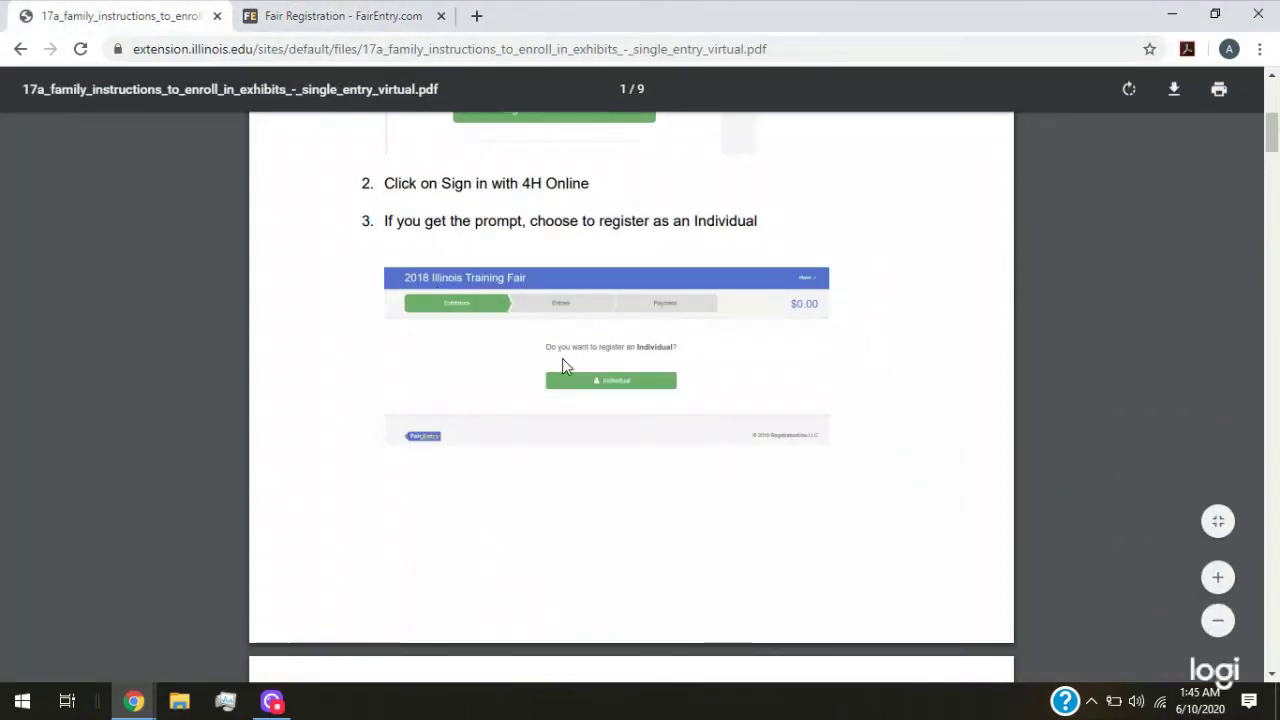
scroll(563, 365, "down", 5)
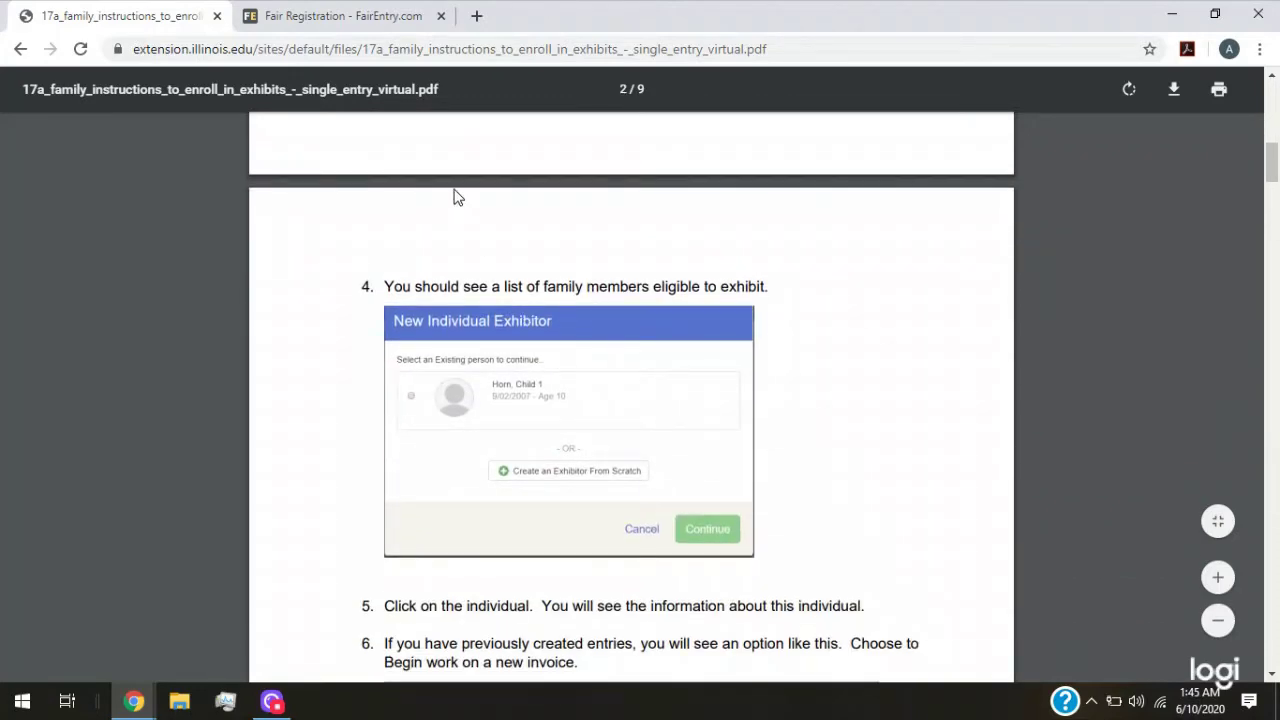
left_click(358, 22)
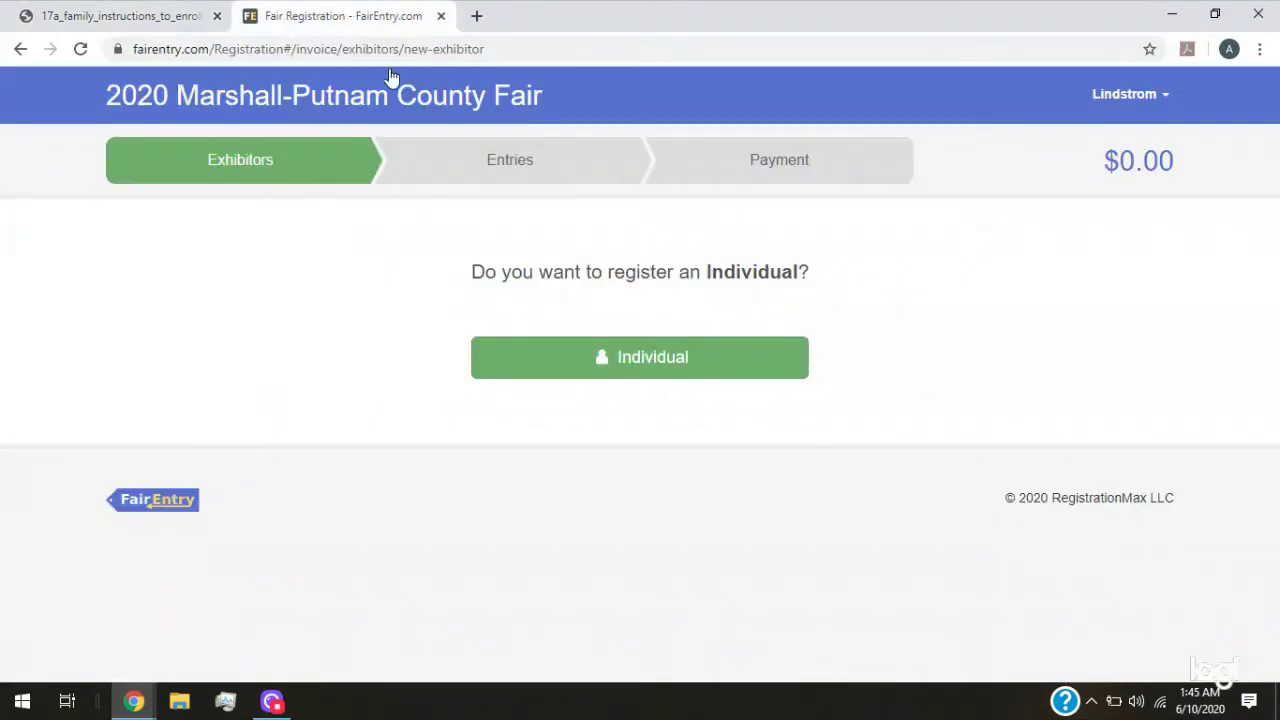
left_click(645, 359)
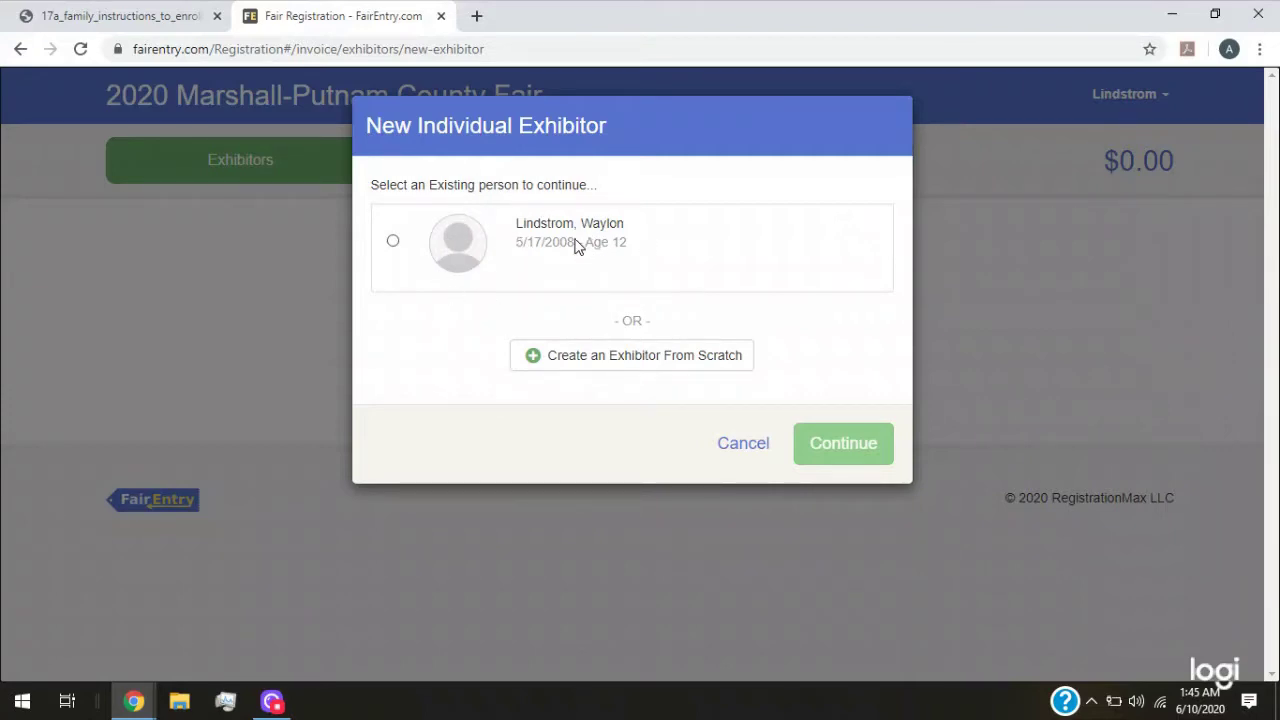
left_click(728, 450)
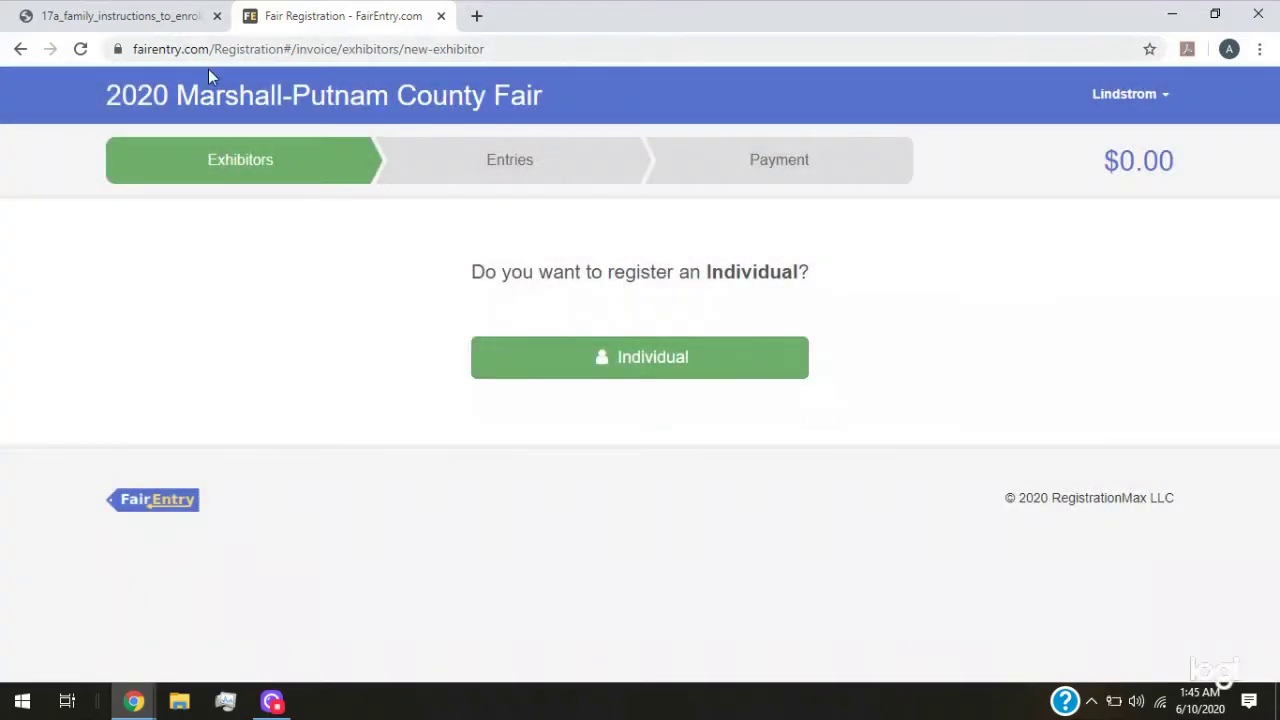
Check step 6 on beginning a new invoice, then return to the Exhibitors list
left_click(170, 17)
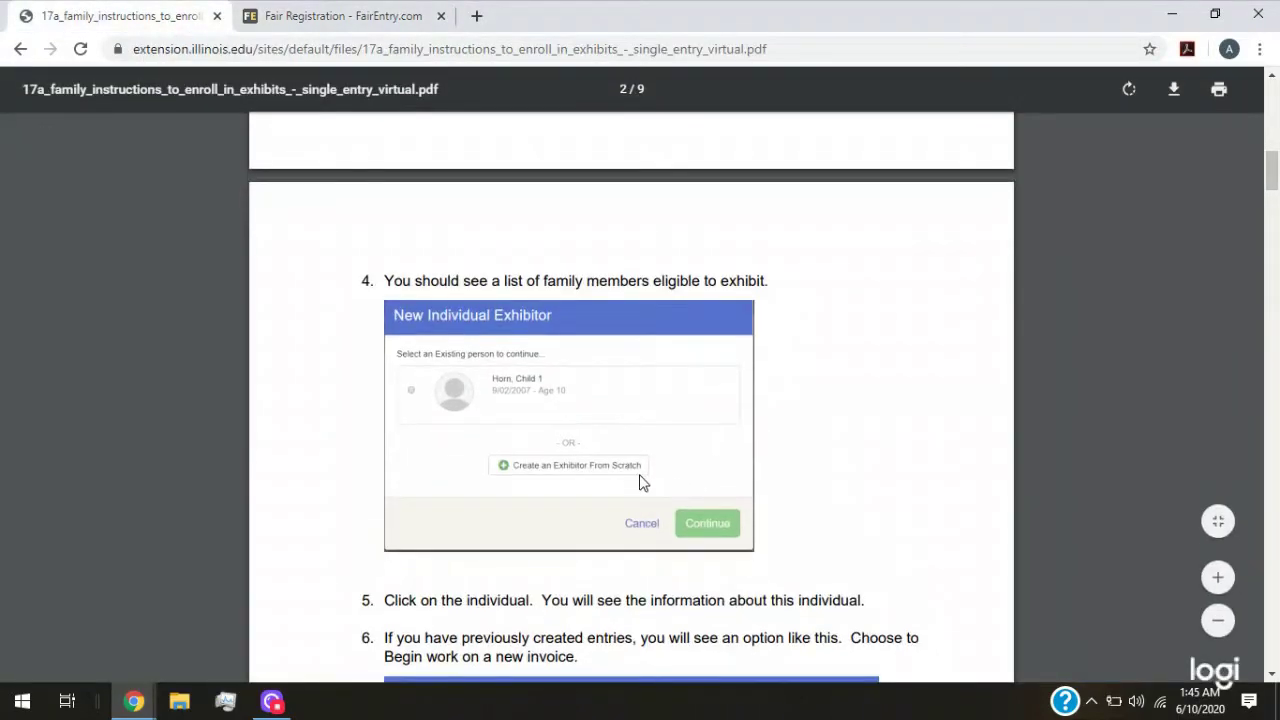
scroll(636, 470, "down", 2)
scroll(456, 437, "down", 4)
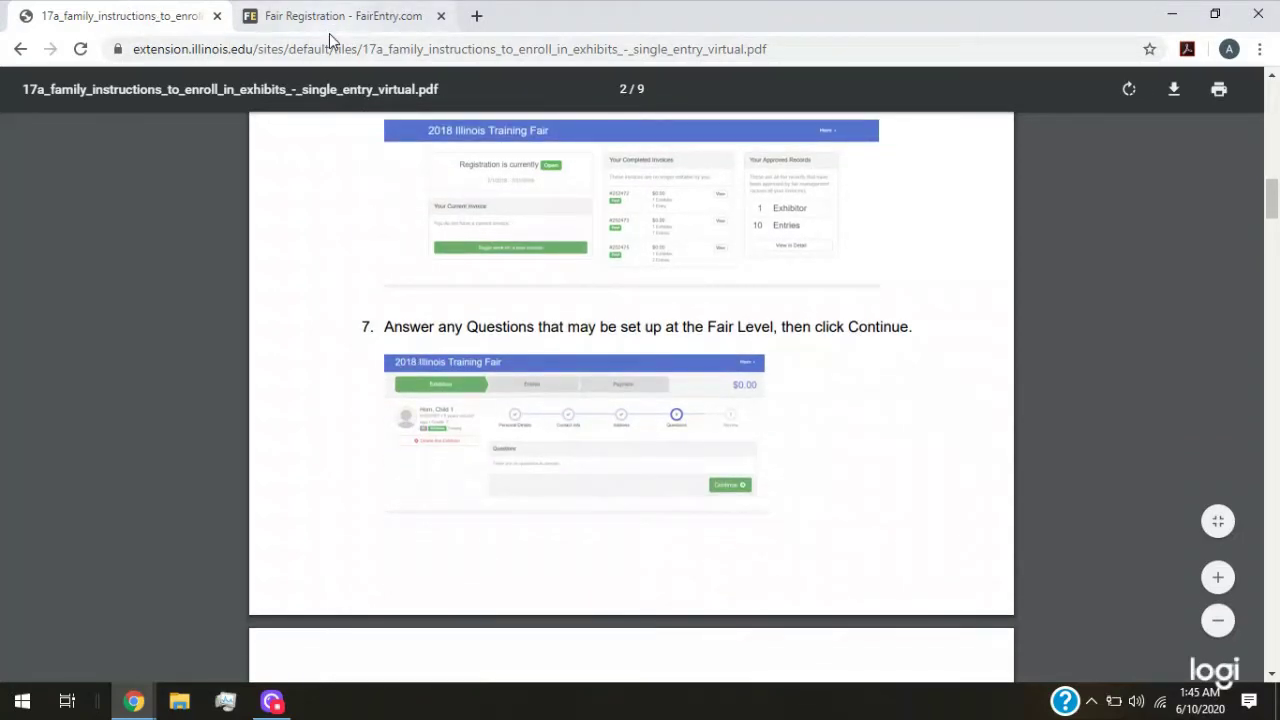
scroll(469, 299, "up", 1)
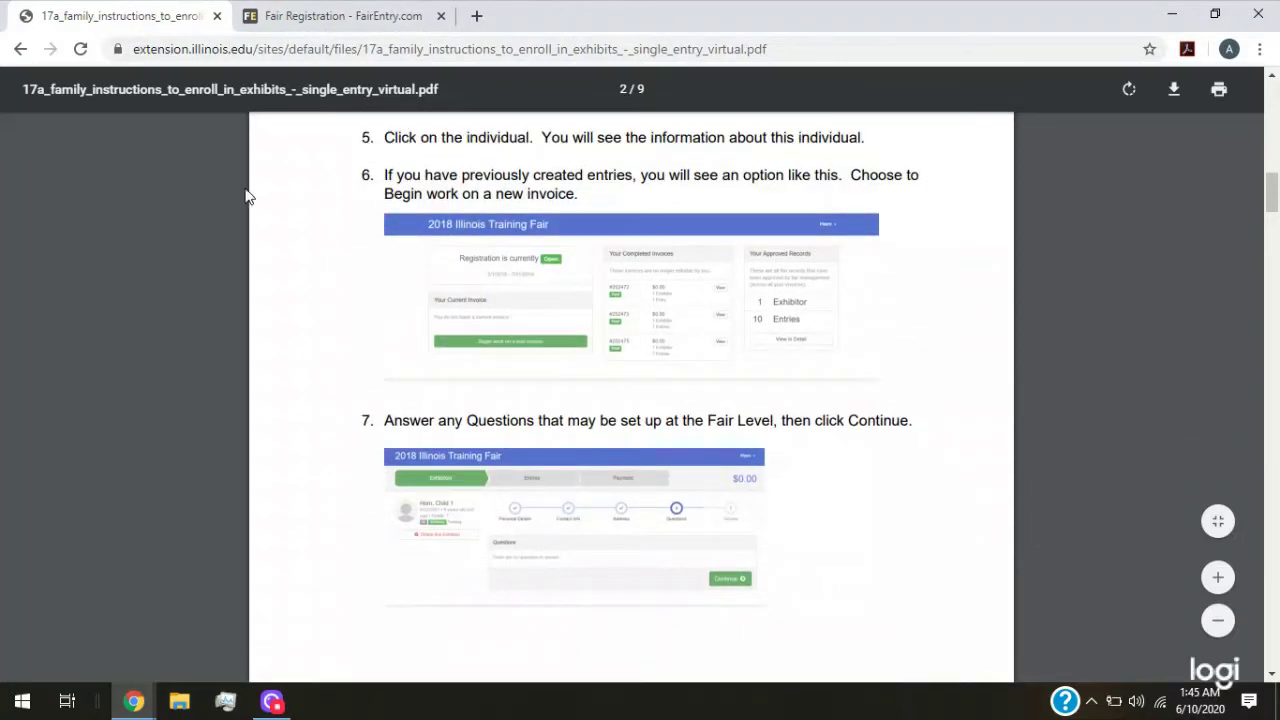
left_click_drag(376, 168, 575, 203)
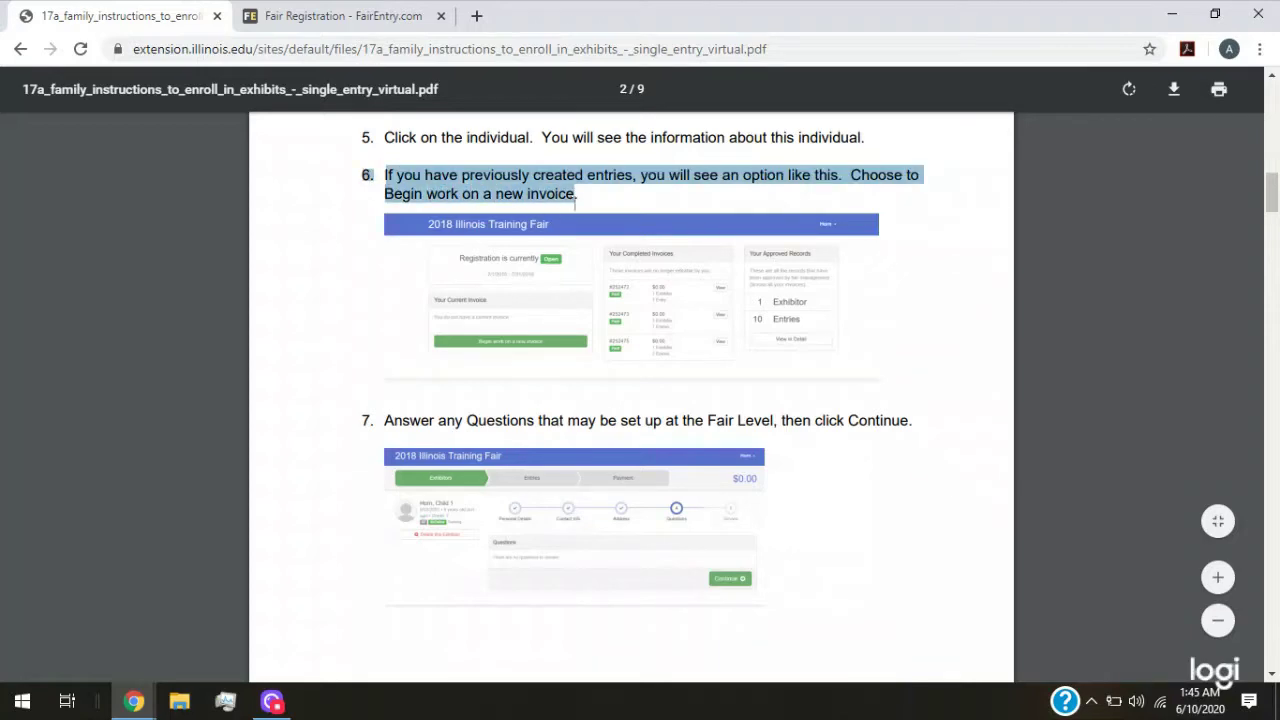
left_click(372, 16)
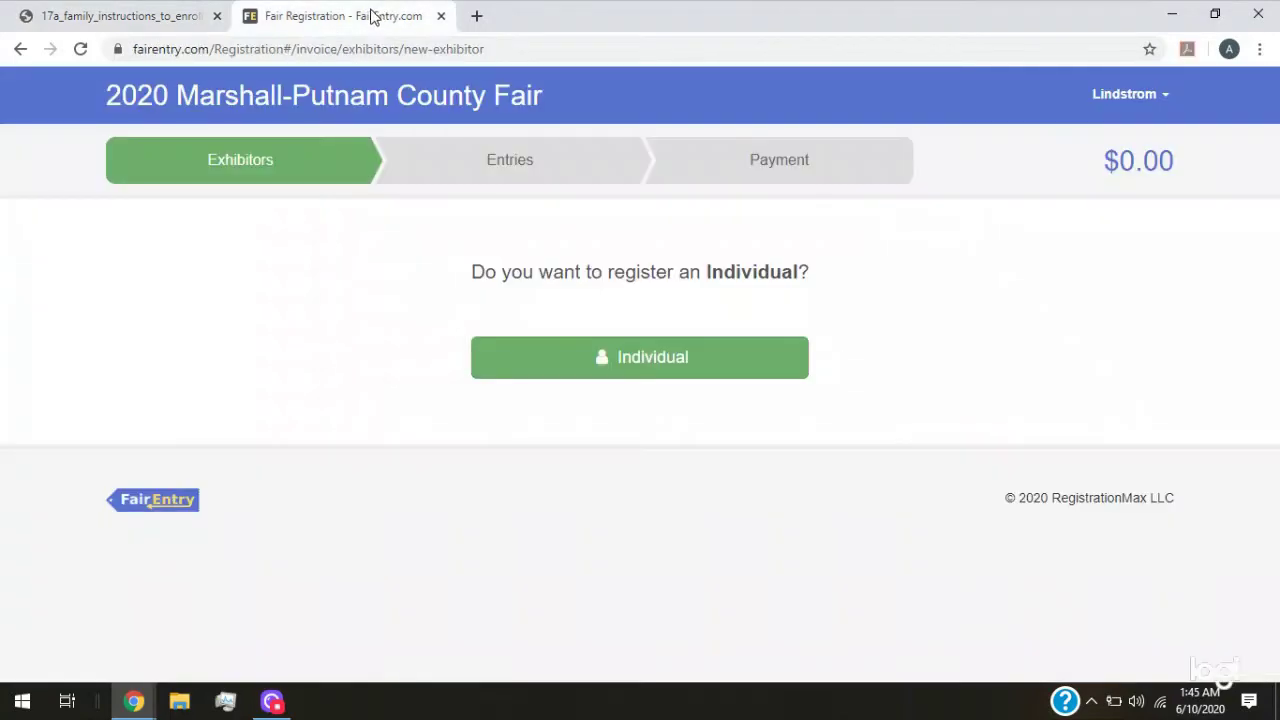
left_click(20, 49)
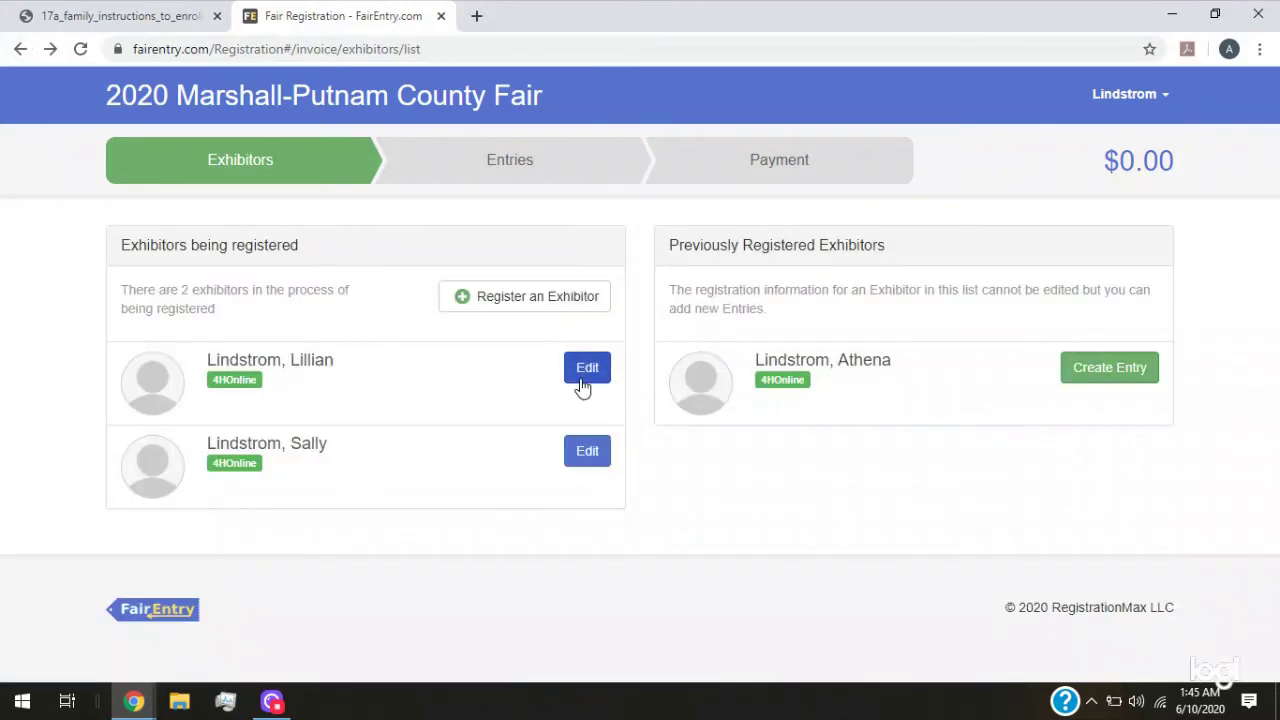
Open the second exhibitor's registration and save its empty Questions step
left_click(582, 378)
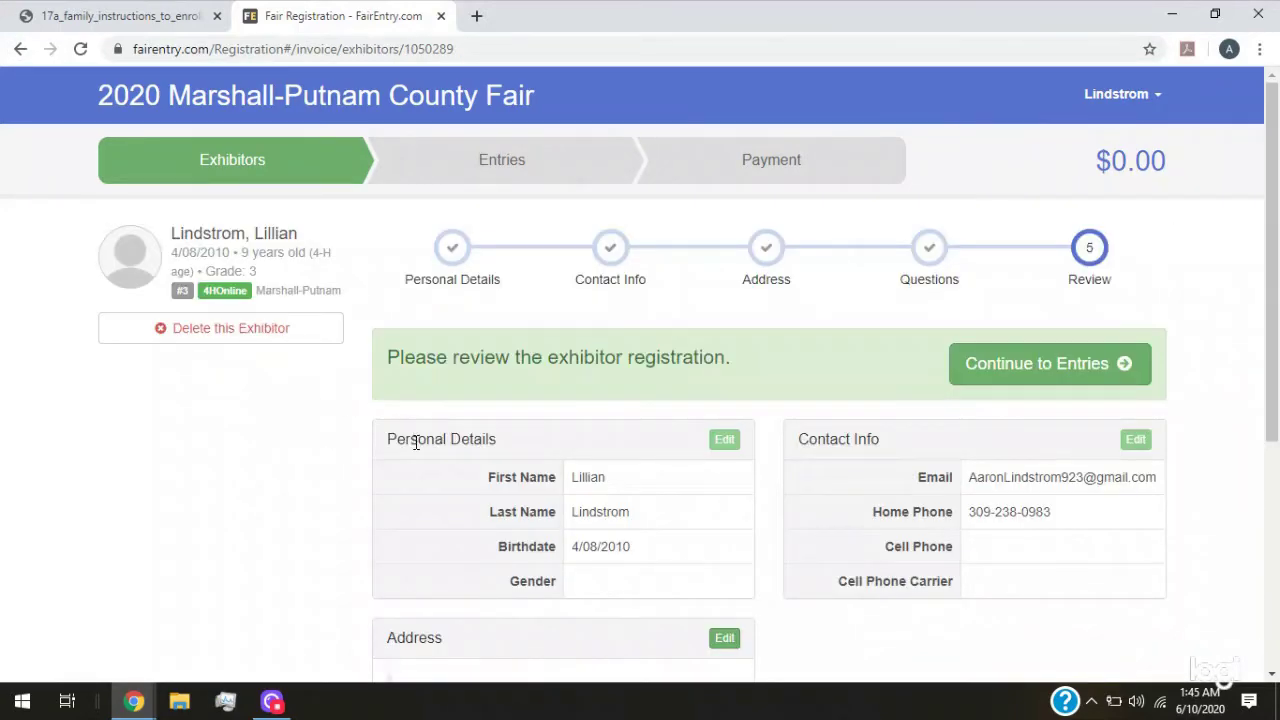
left_click(920, 260)
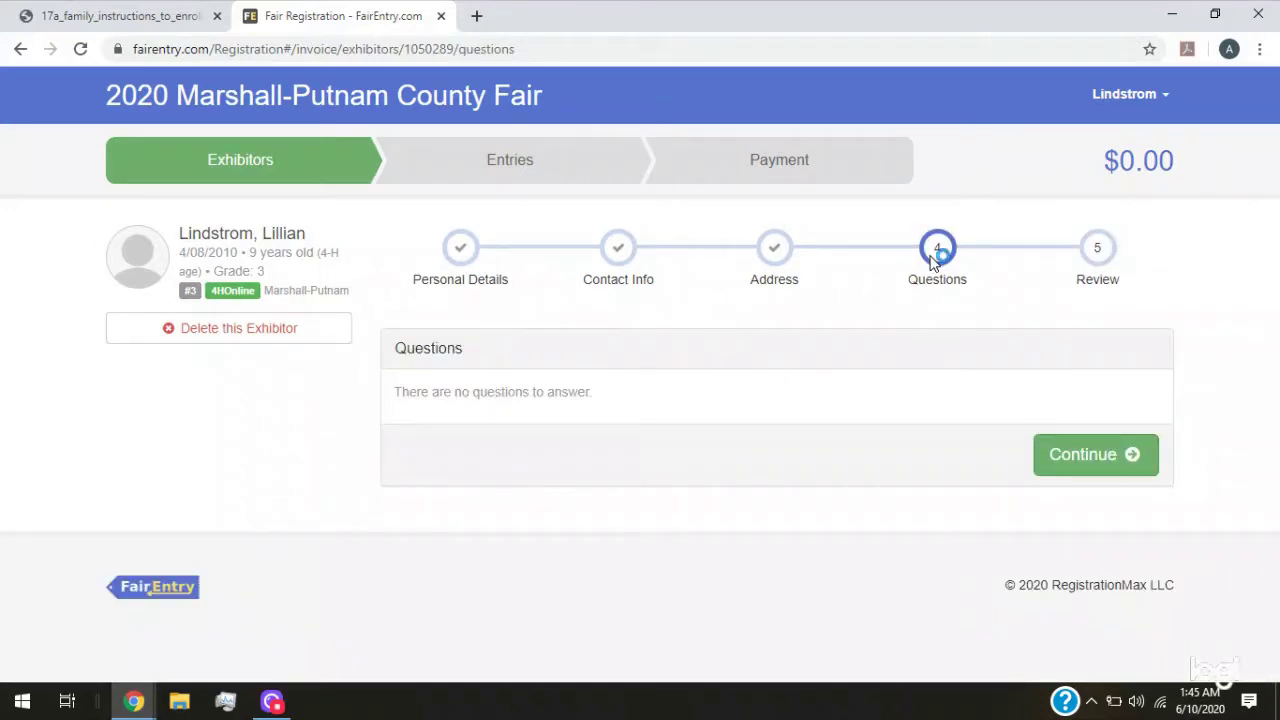
left_click(1069, 468)
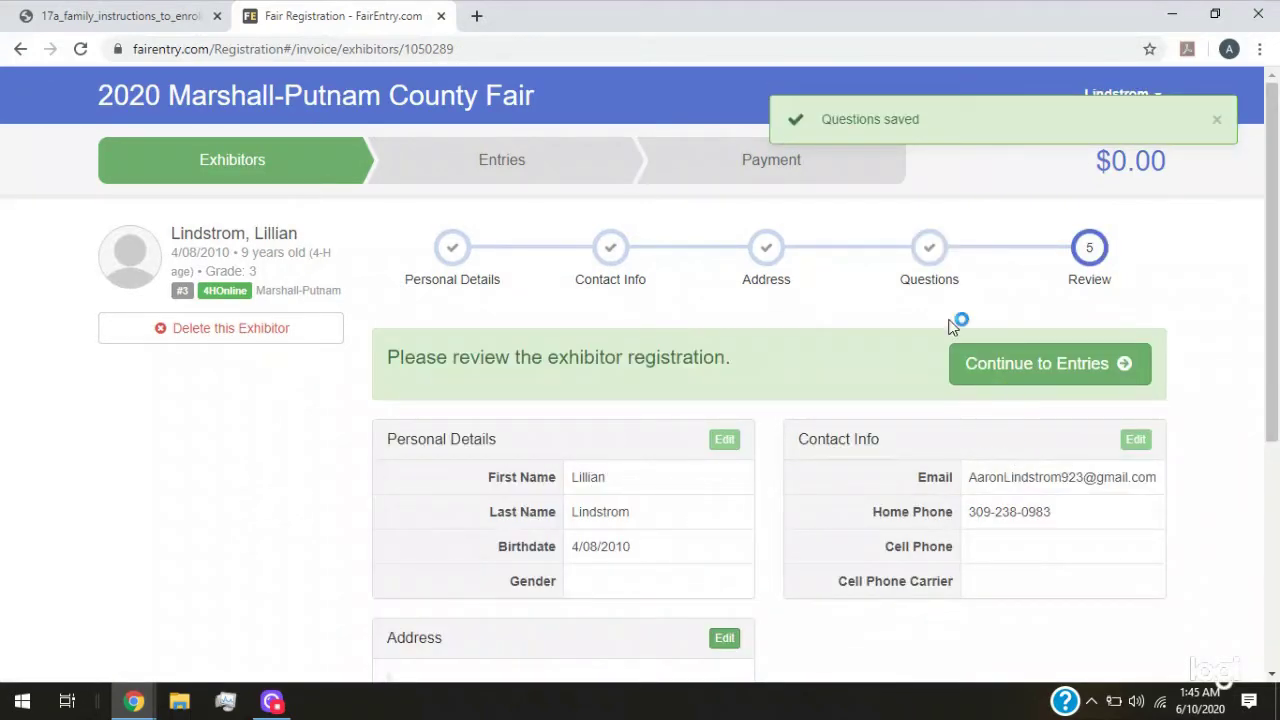
Find the Continue to Entries instruction in the enrolment PDF, then return to the registration review
left_click(120, 16)
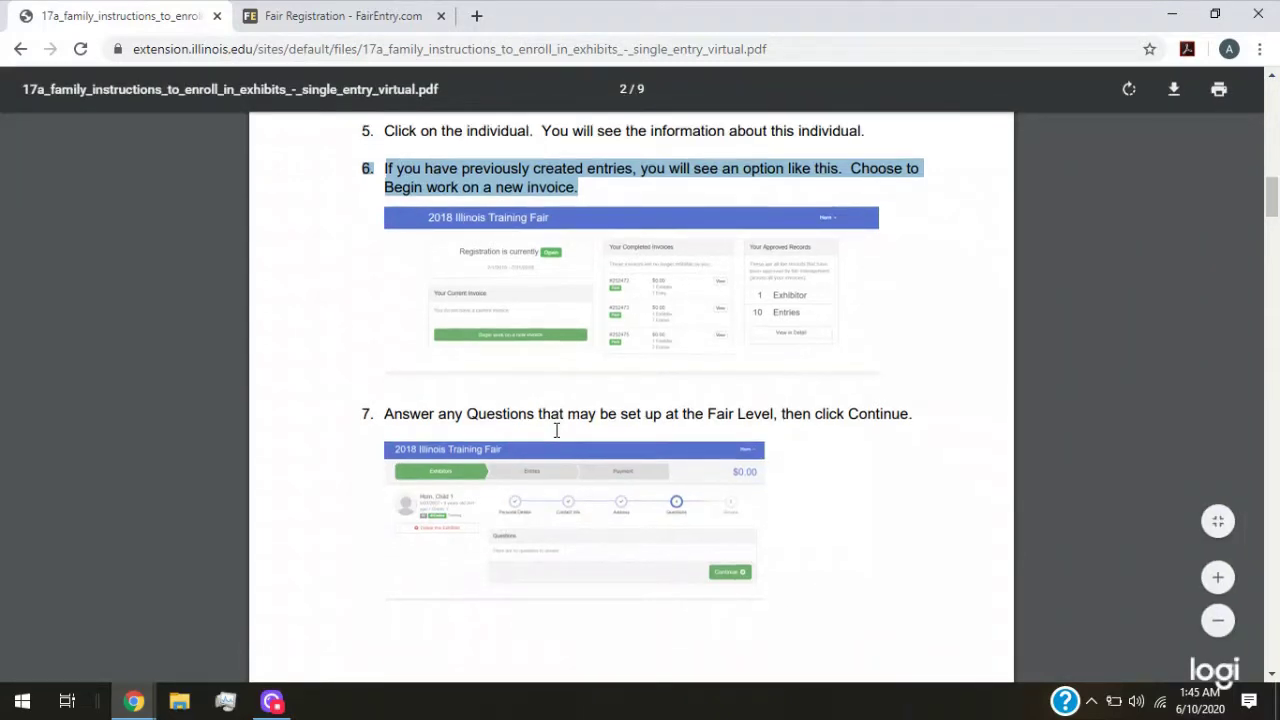
scroll(560, 390, "down", 5)
scroll(511, 376, "down", 1)
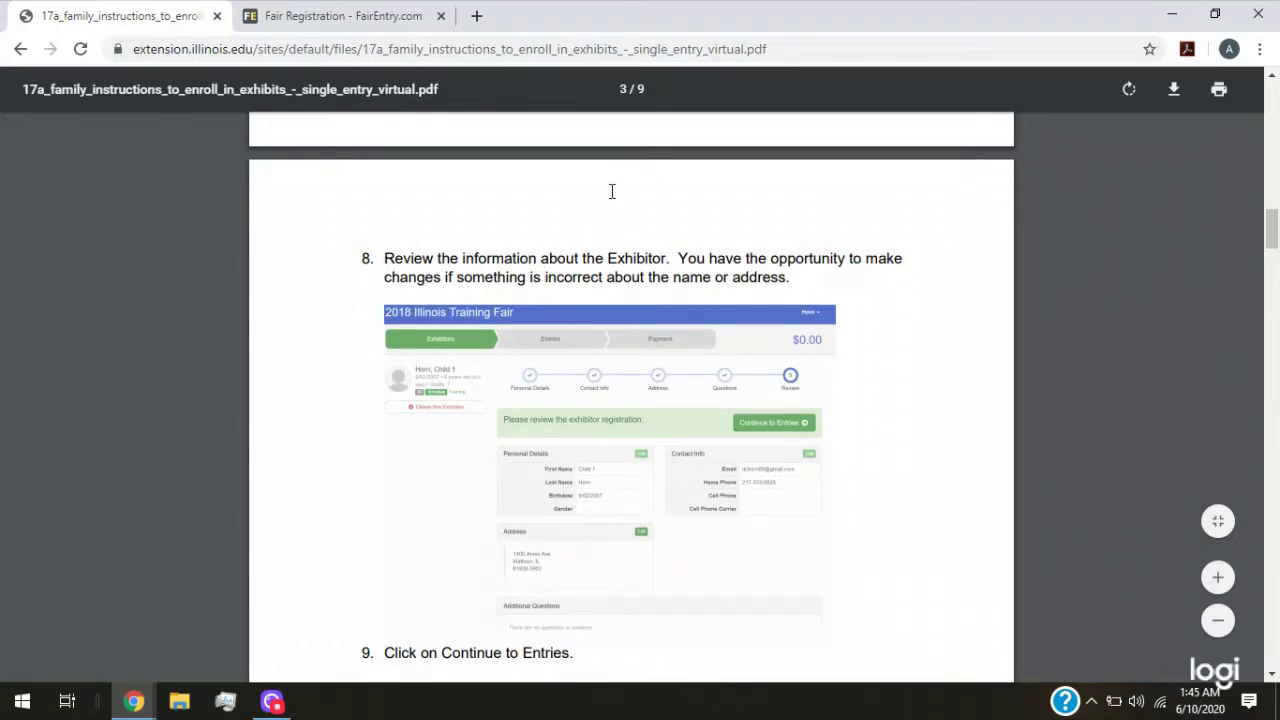
scroll(639, 323, "down", 2)
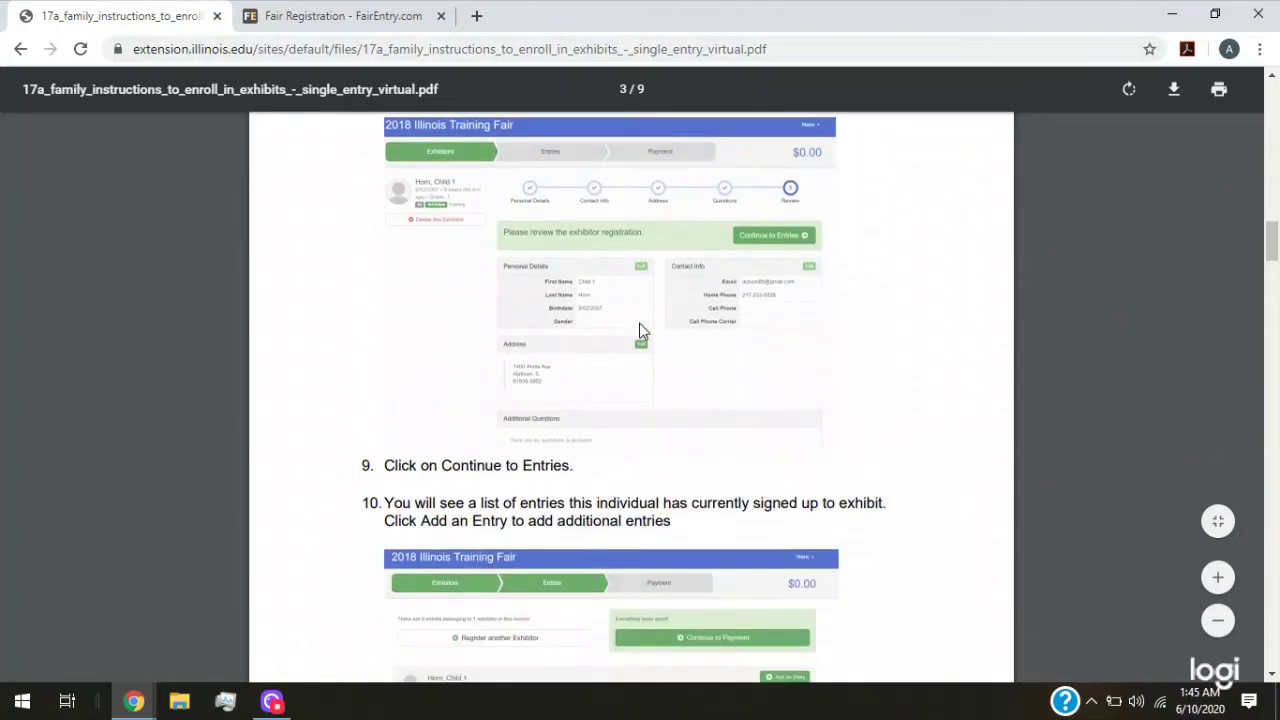
scroll(566, 304, "down", 1)
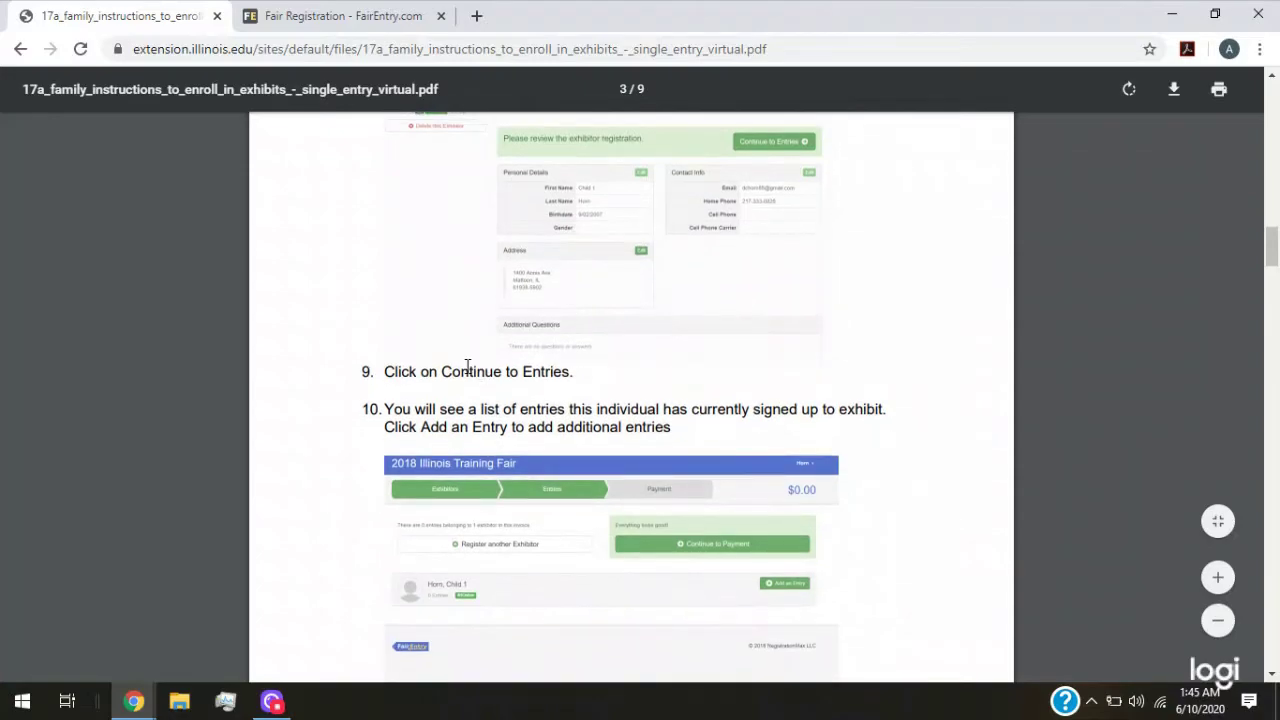
left_click_drag(442, 372, 576, 376)
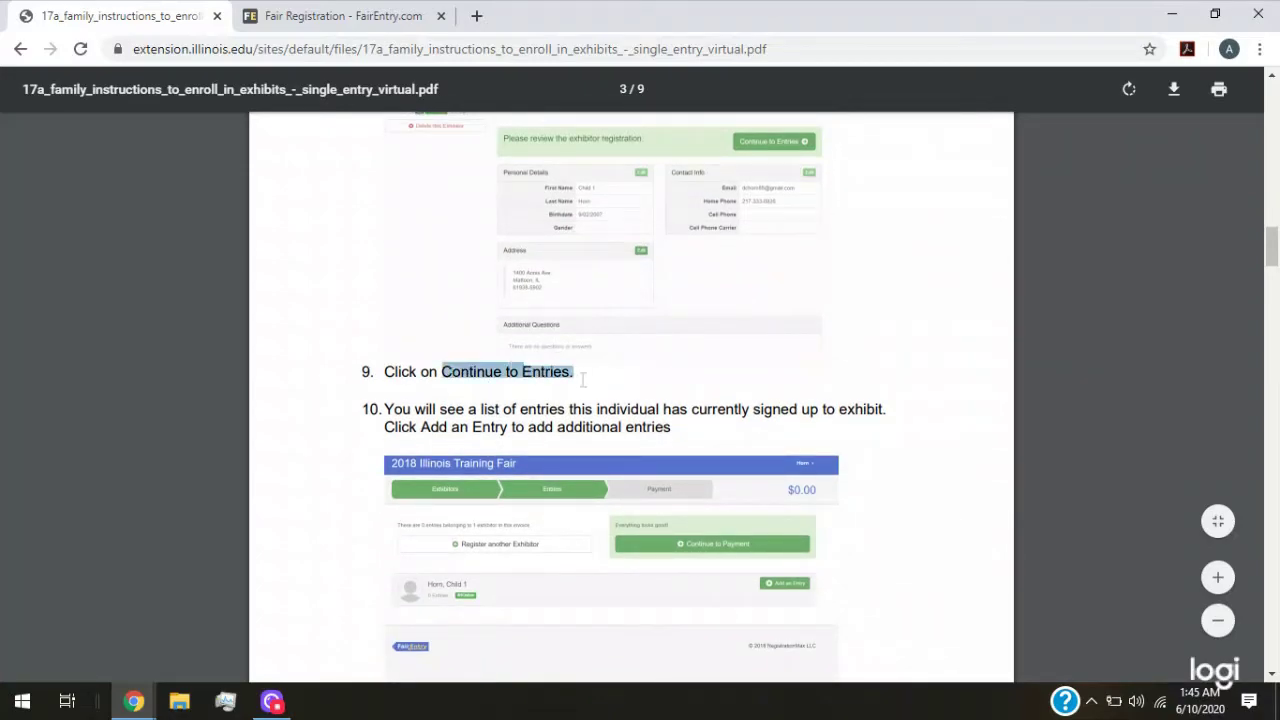
left_click(400, 14)
scroll(645, 505, "down", 2)
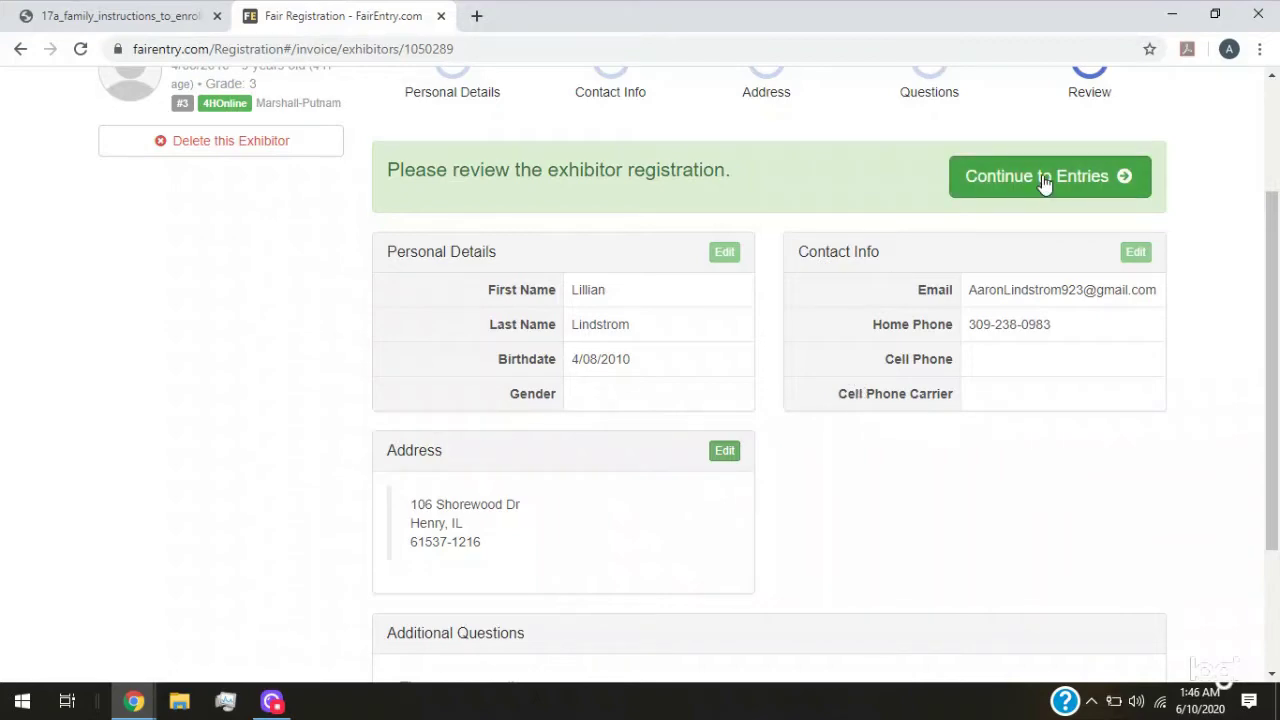
Move from the review to the entries list, checking the instructions PDF along the way
left_click(1043, 183)
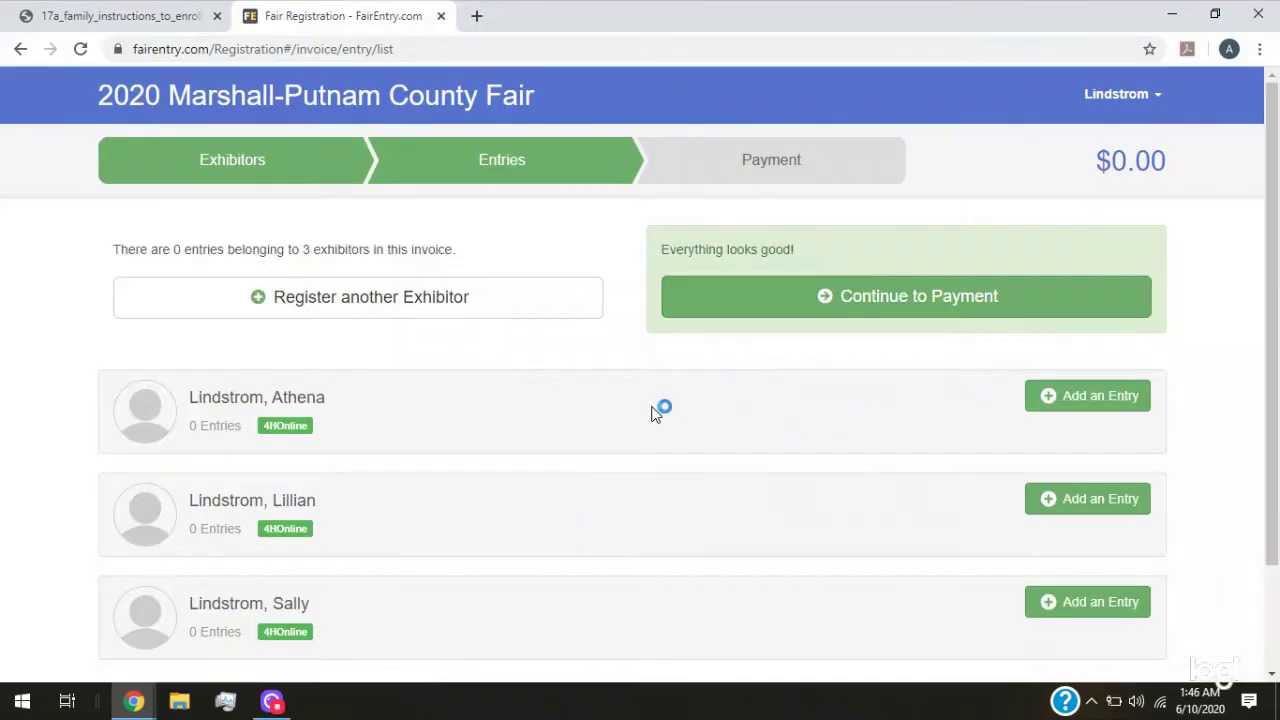
scroll(522, 410, "down", 2)
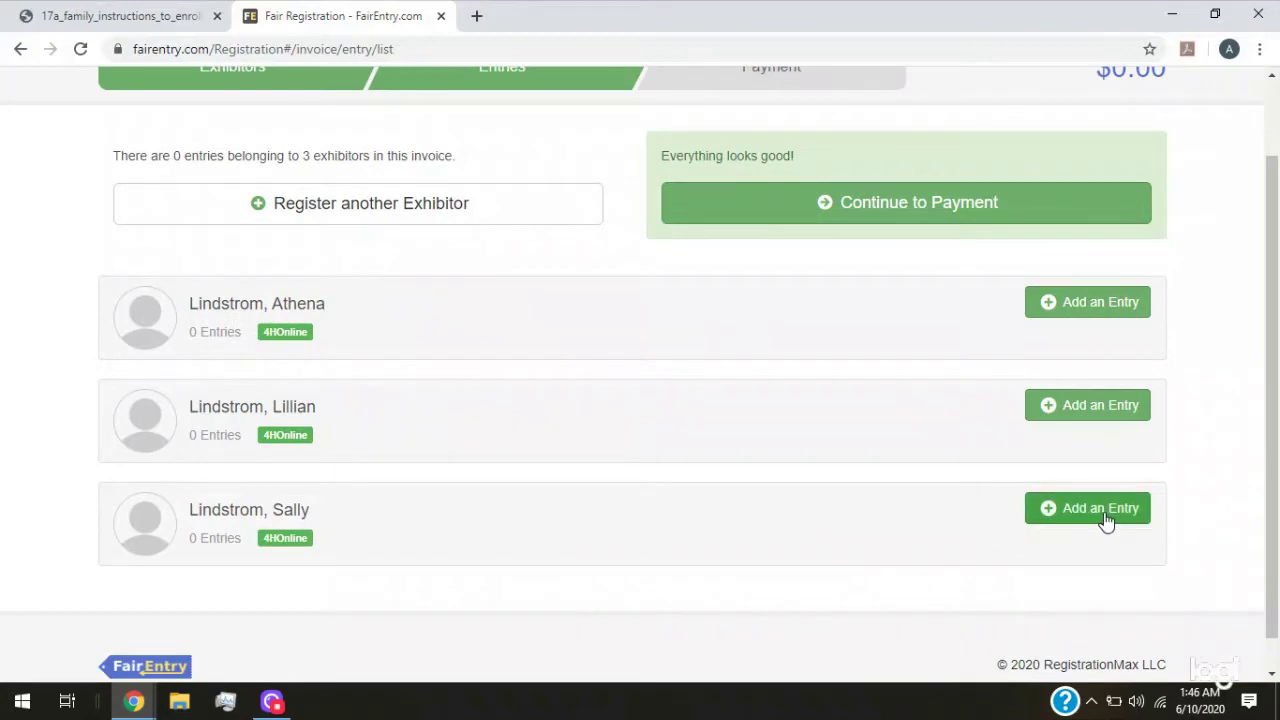
left_click(48, 24)
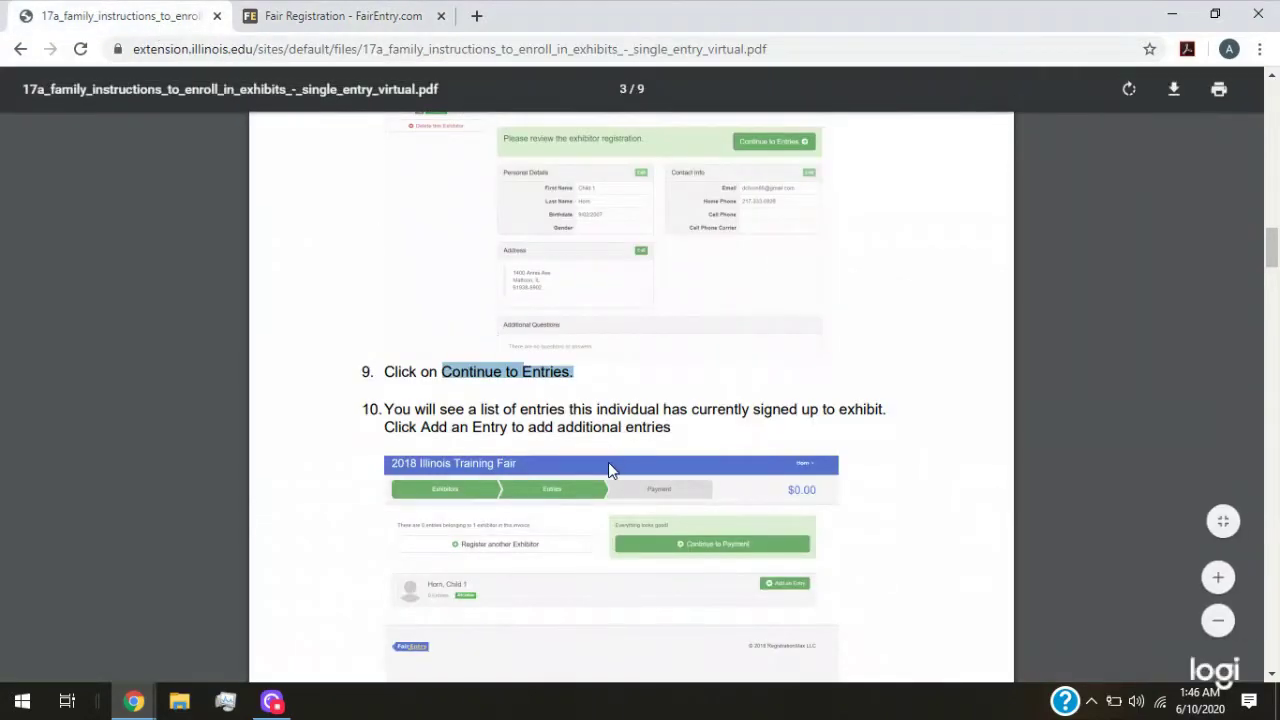
scroll(608, 462, "down", 3)
scroll(605, 450, "down", 4)
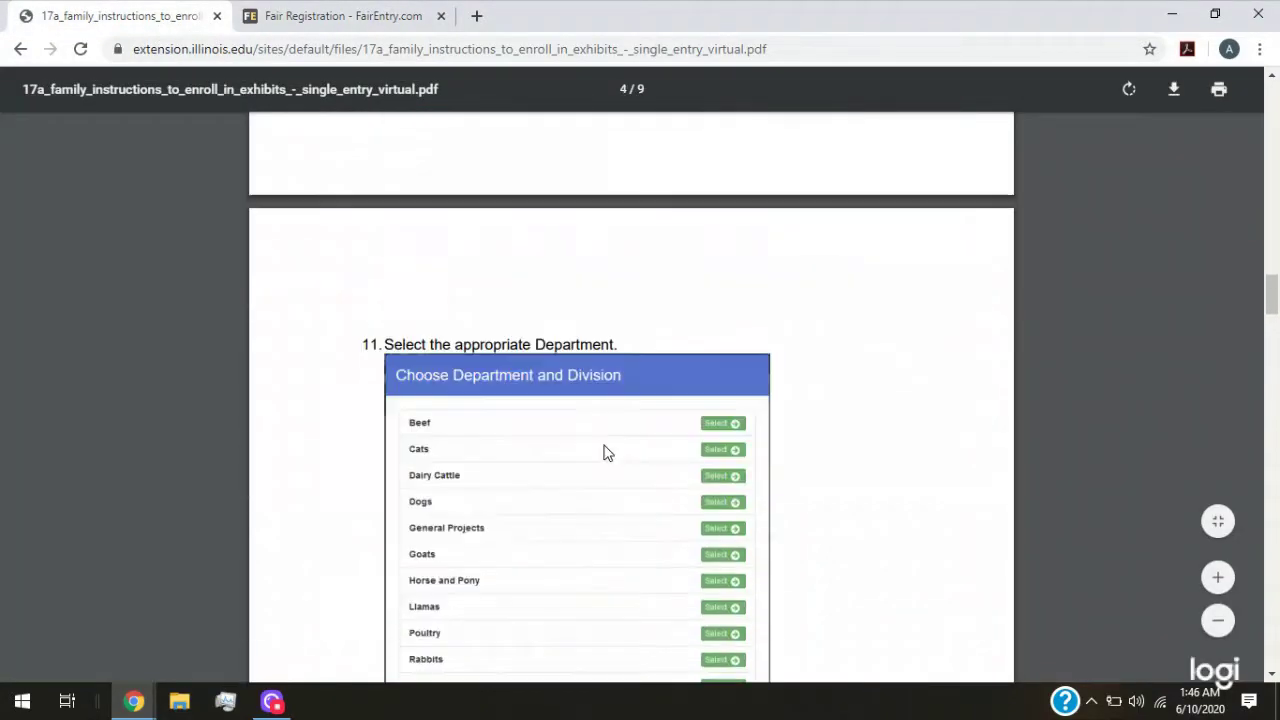
left_click(293, 22)
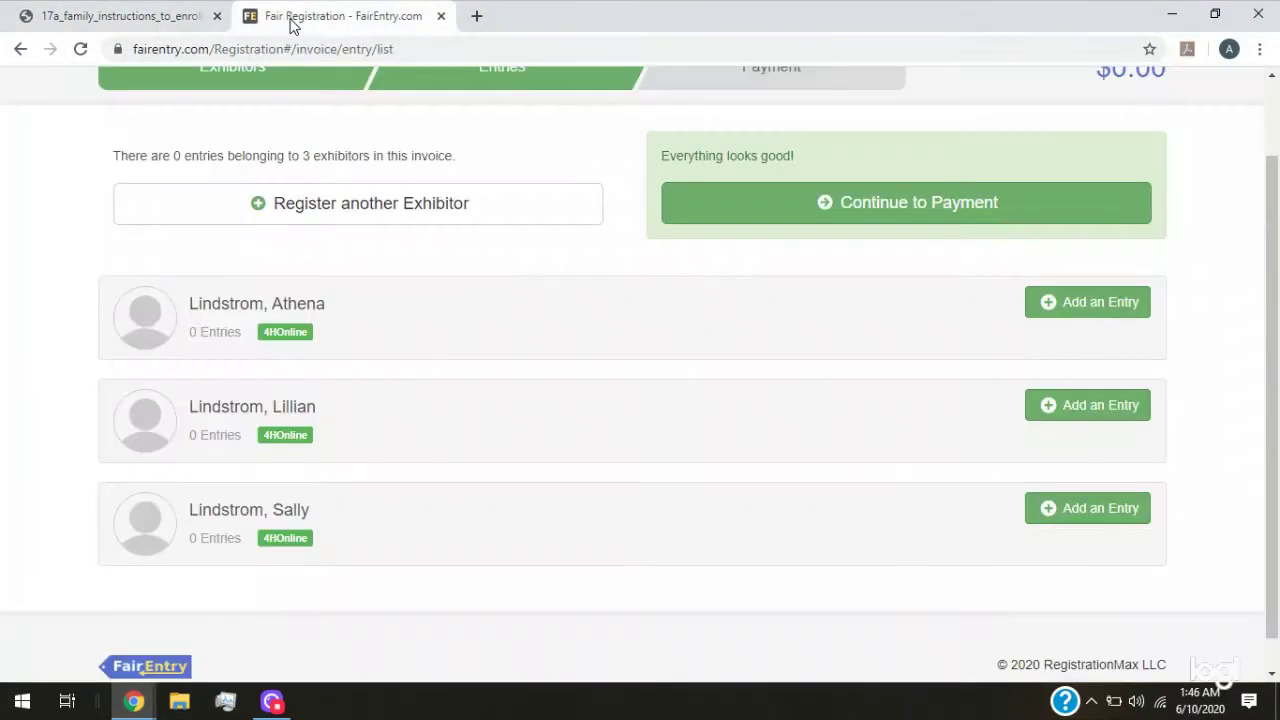
Try an entry for the middle exhibitor in General Projects, Visual Arts, 50321: Leather, then back out
left_click(1062, 410)
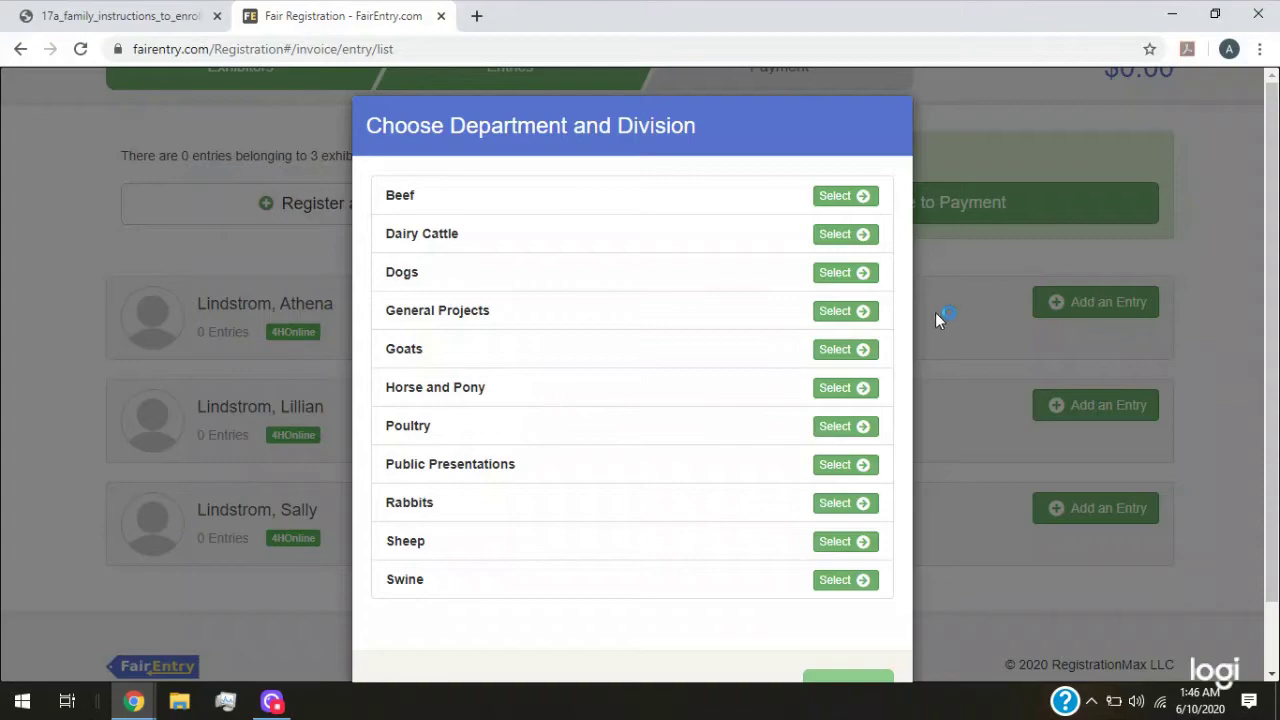
left_click(858, 312)
scroll(524, 430, "down", 2)
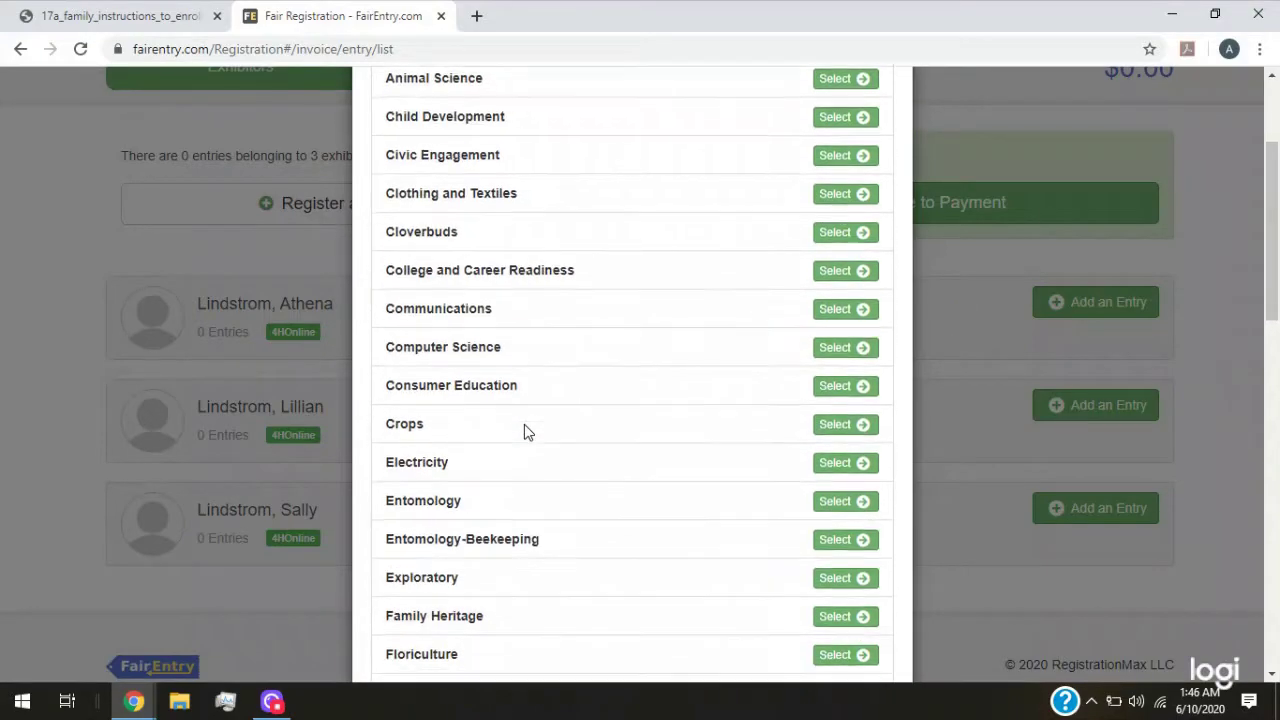
scroll(524, 424, "down", 10)
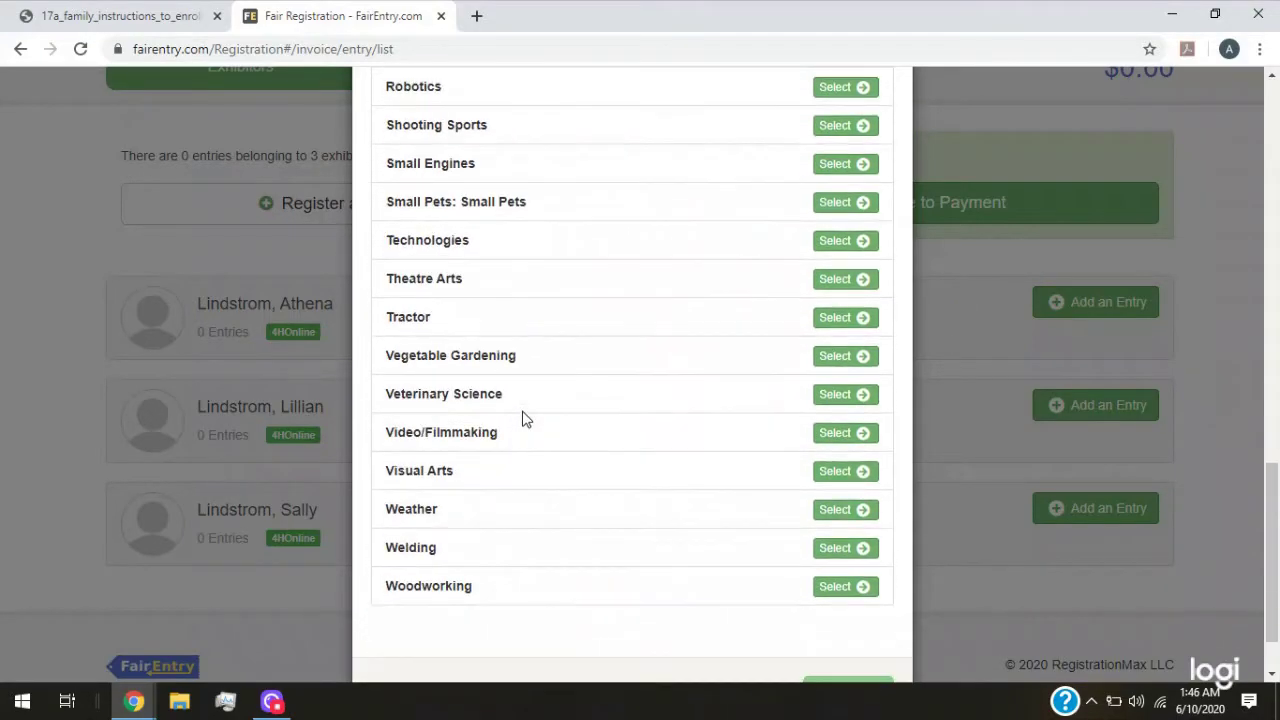
left_click(836, 472)
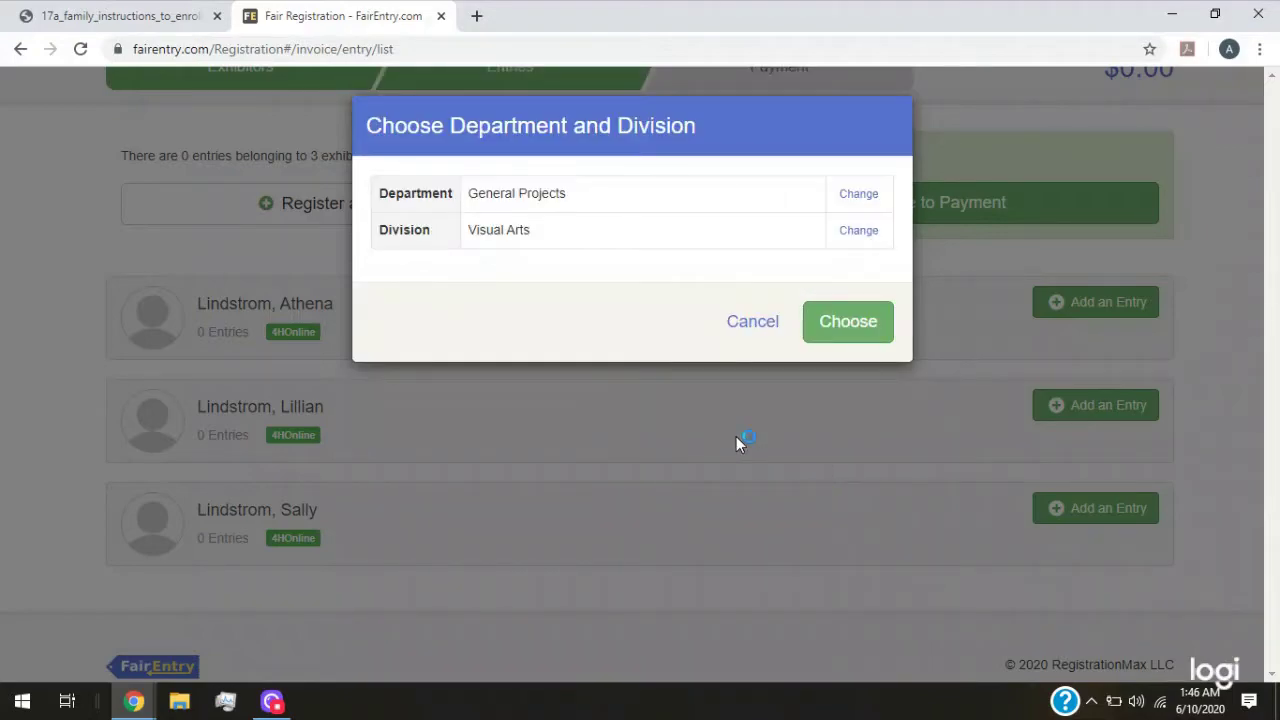
left_click(848, 322)
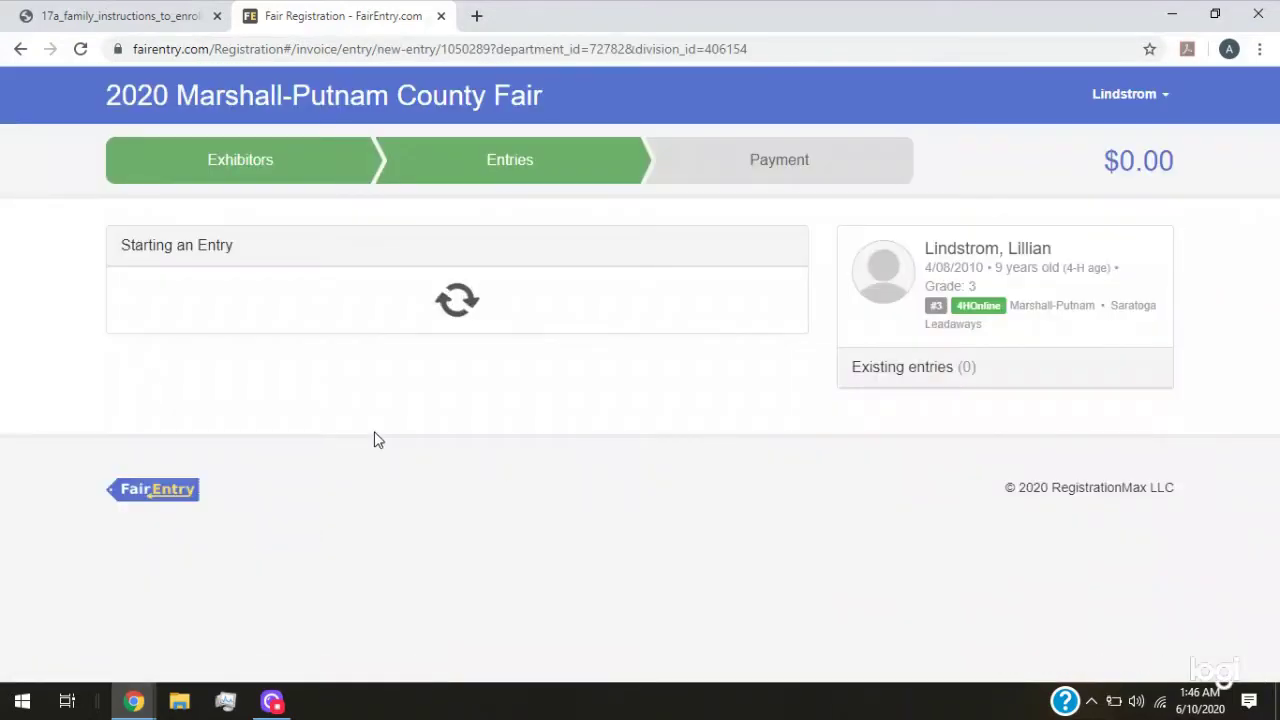
scroll(366, 410, "down", 1)
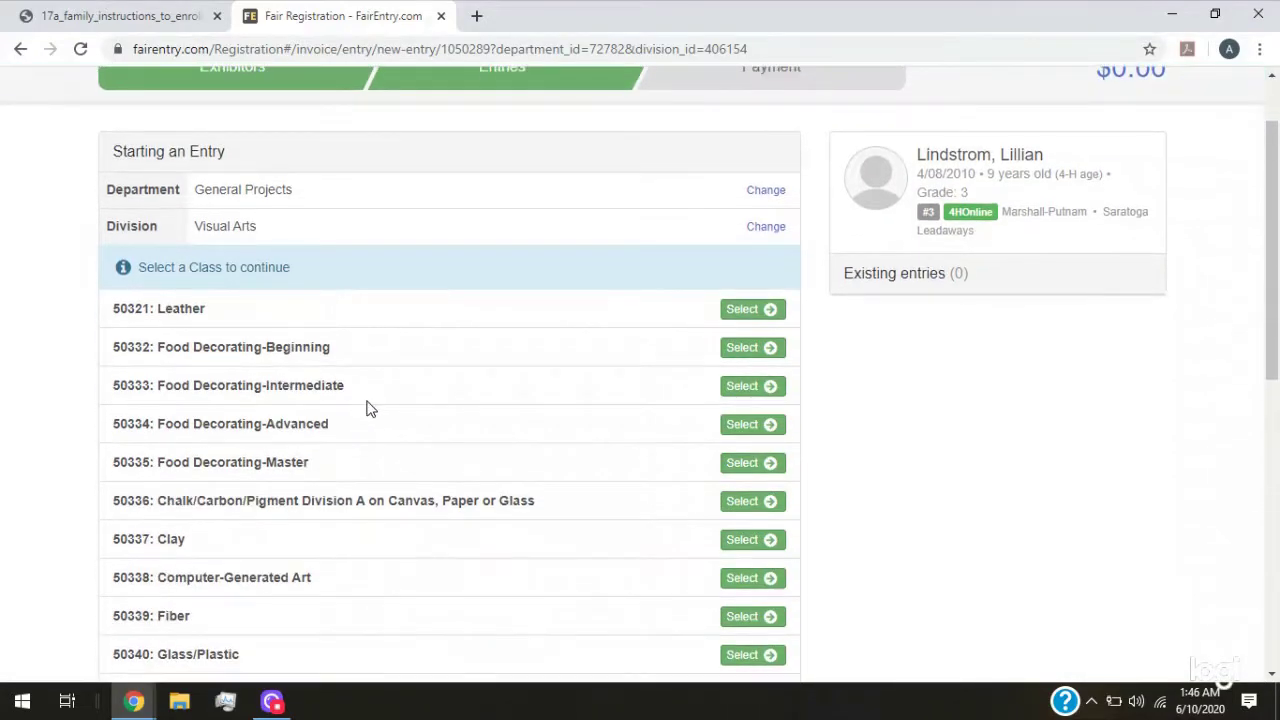
left_click(742, 316)
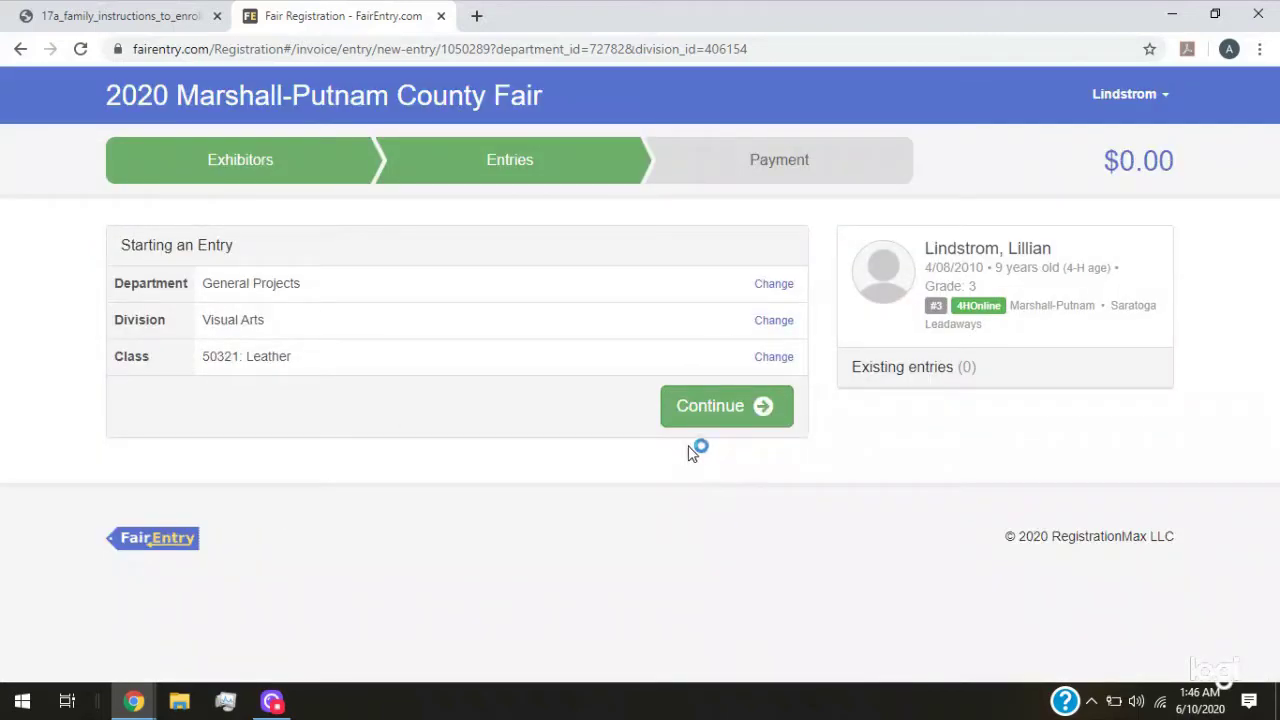
left_click(519, 175)
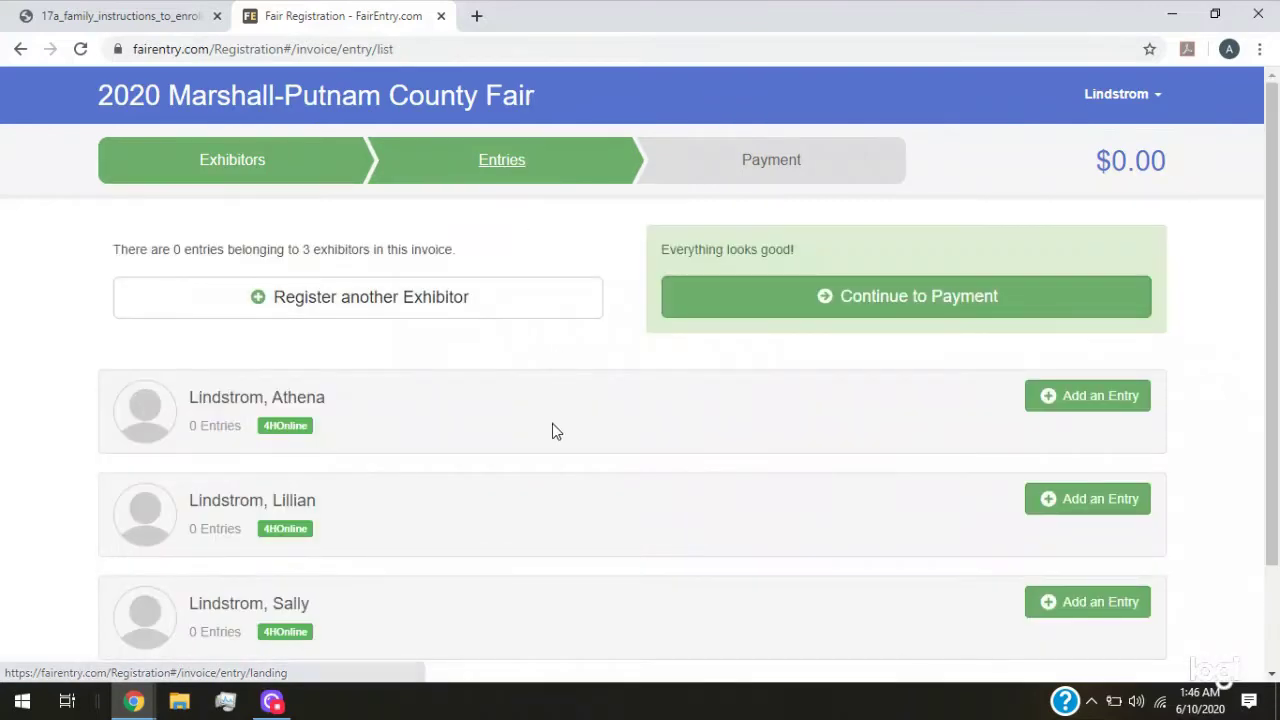
Start the entry again with General Projects, Visual Arts and class 50321: Leather, and confirm it
left_click(1118, 499)
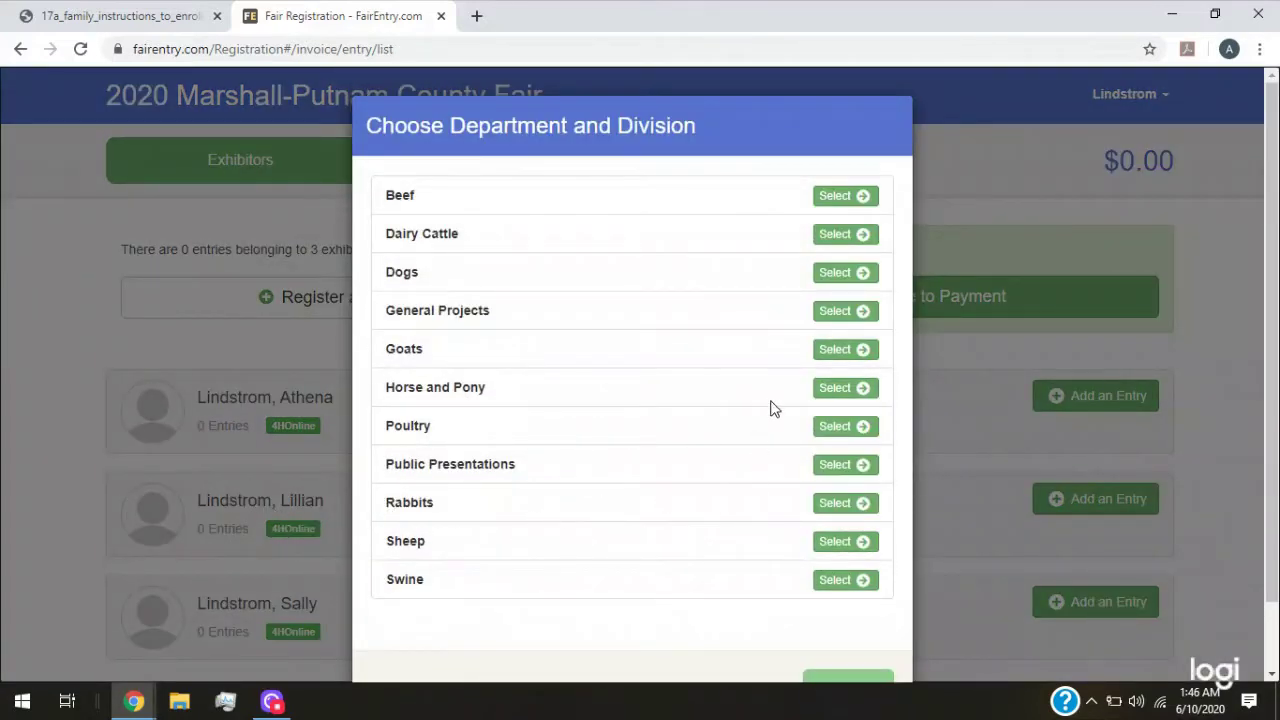
left_click(833, 313)
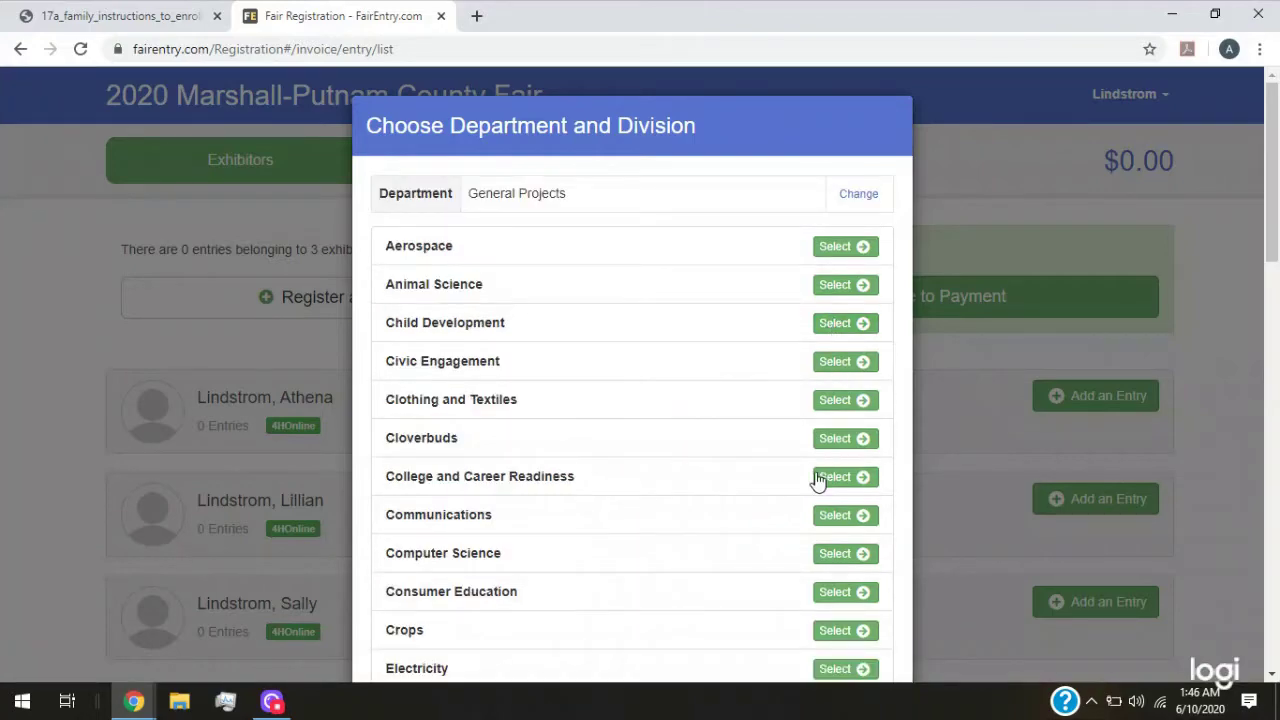
scroll(632, 548, "down", 6)
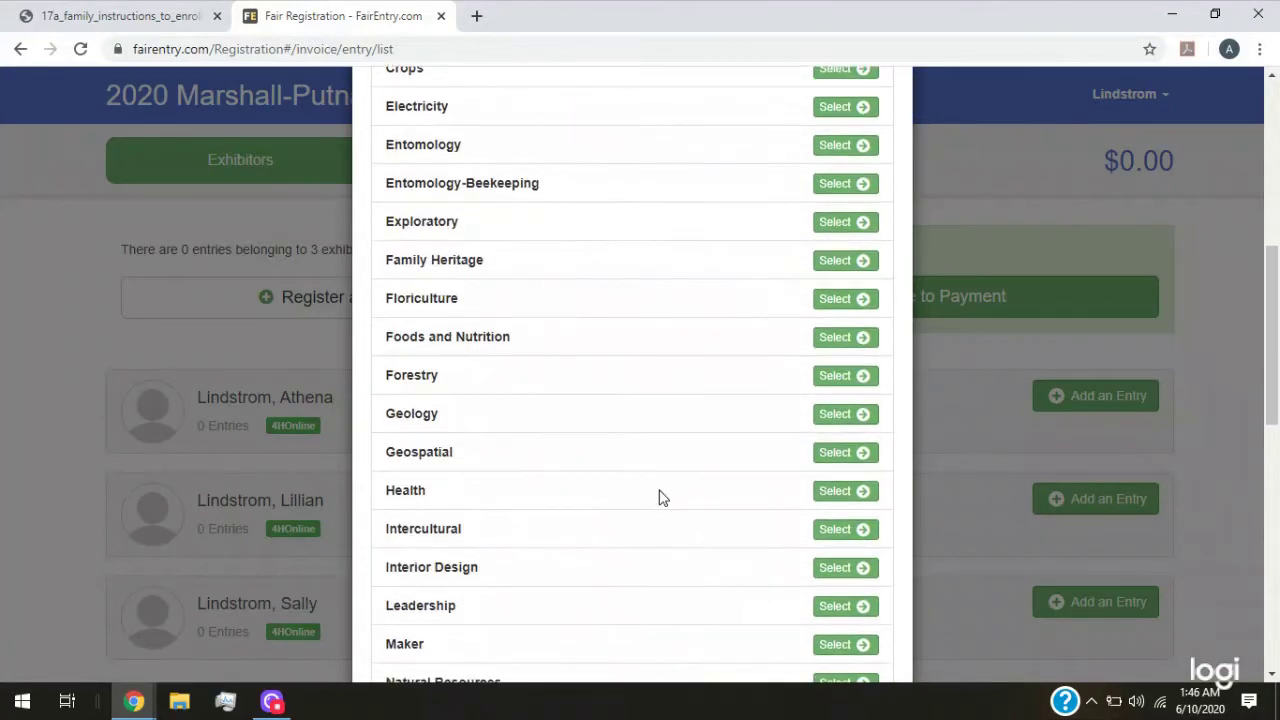
scroll(678, 419, "down", 5)
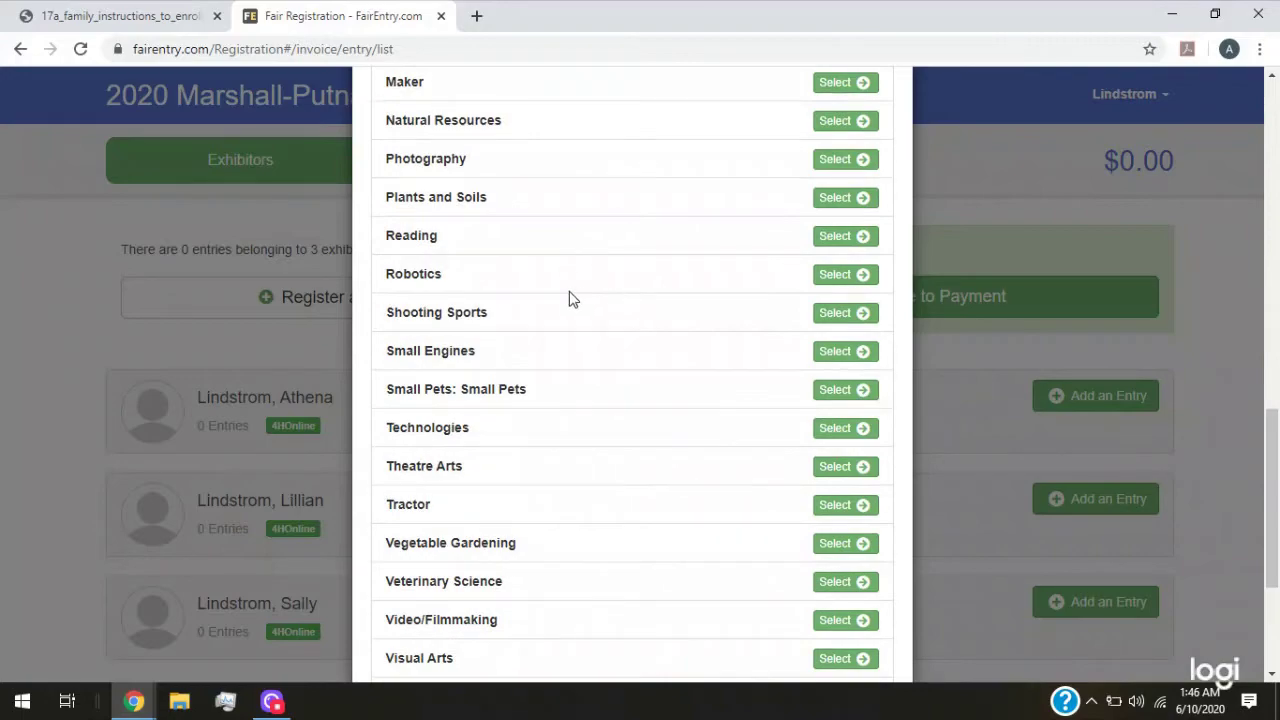
scroll(572, 299, "up", 10)
scroll(566, 305, "down", 12)
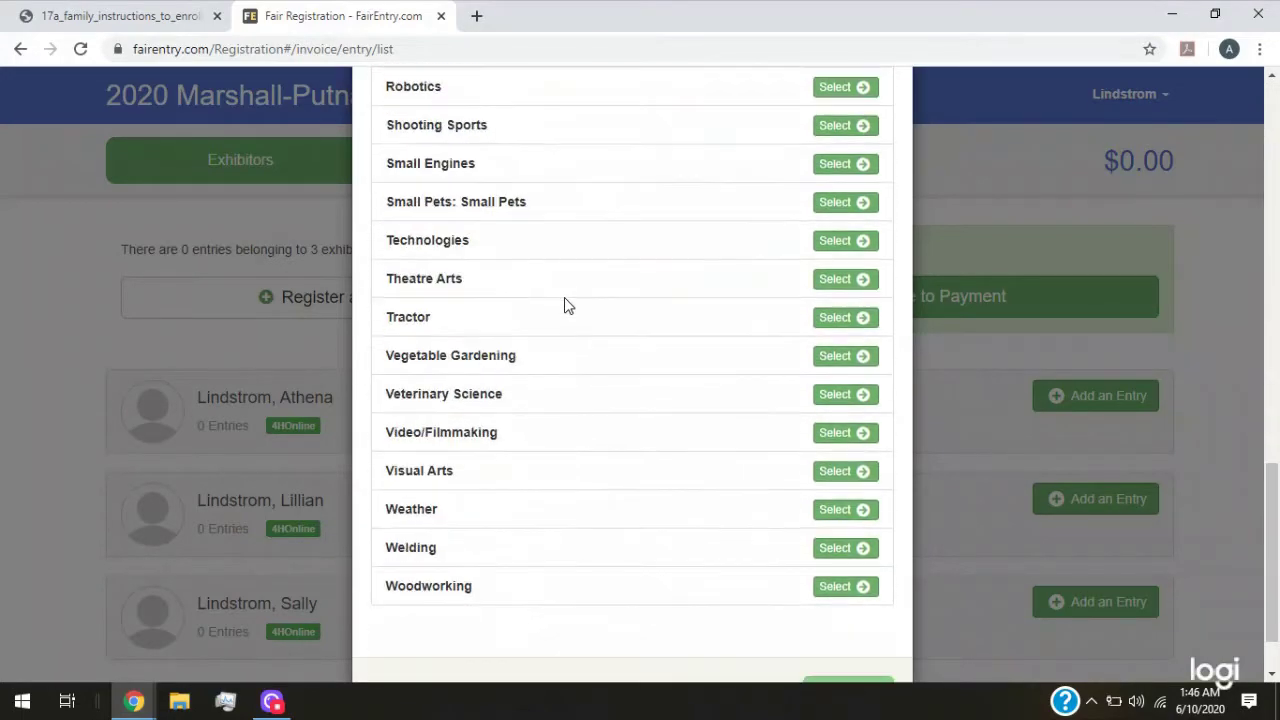
left_click(845, 480)
left_click(845, 333)
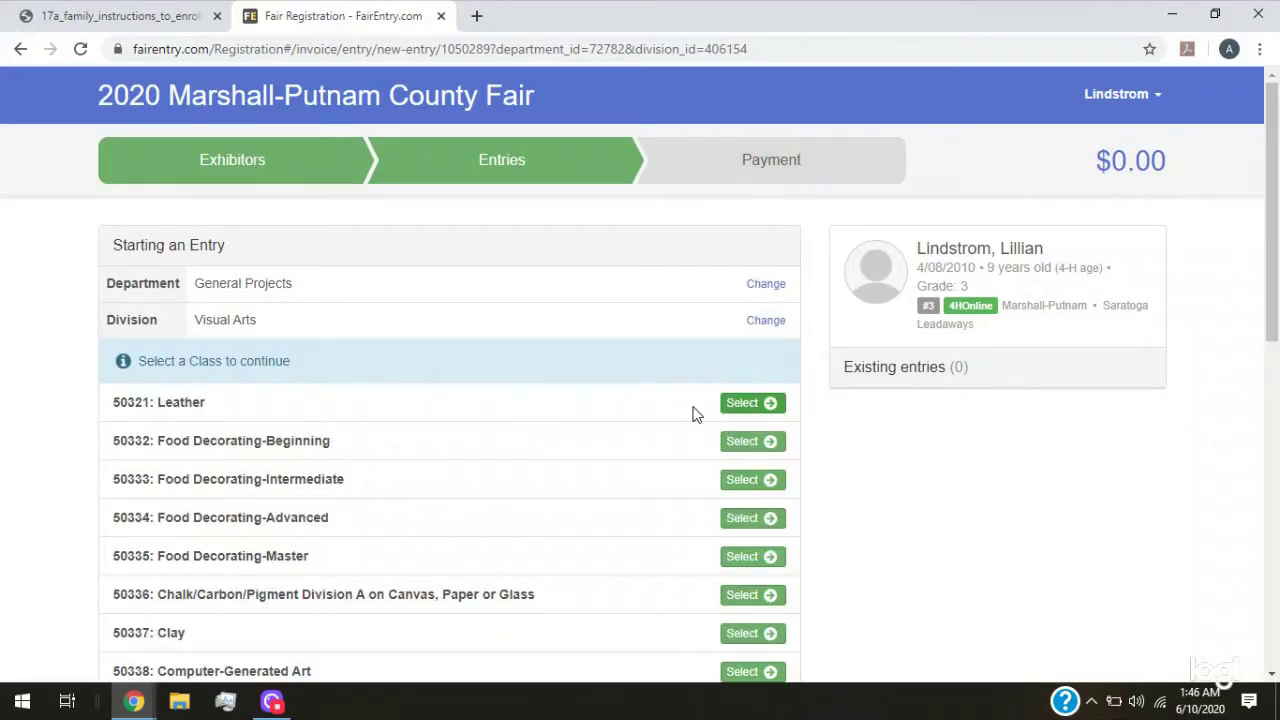
scroll(257, 380, "down", 2)
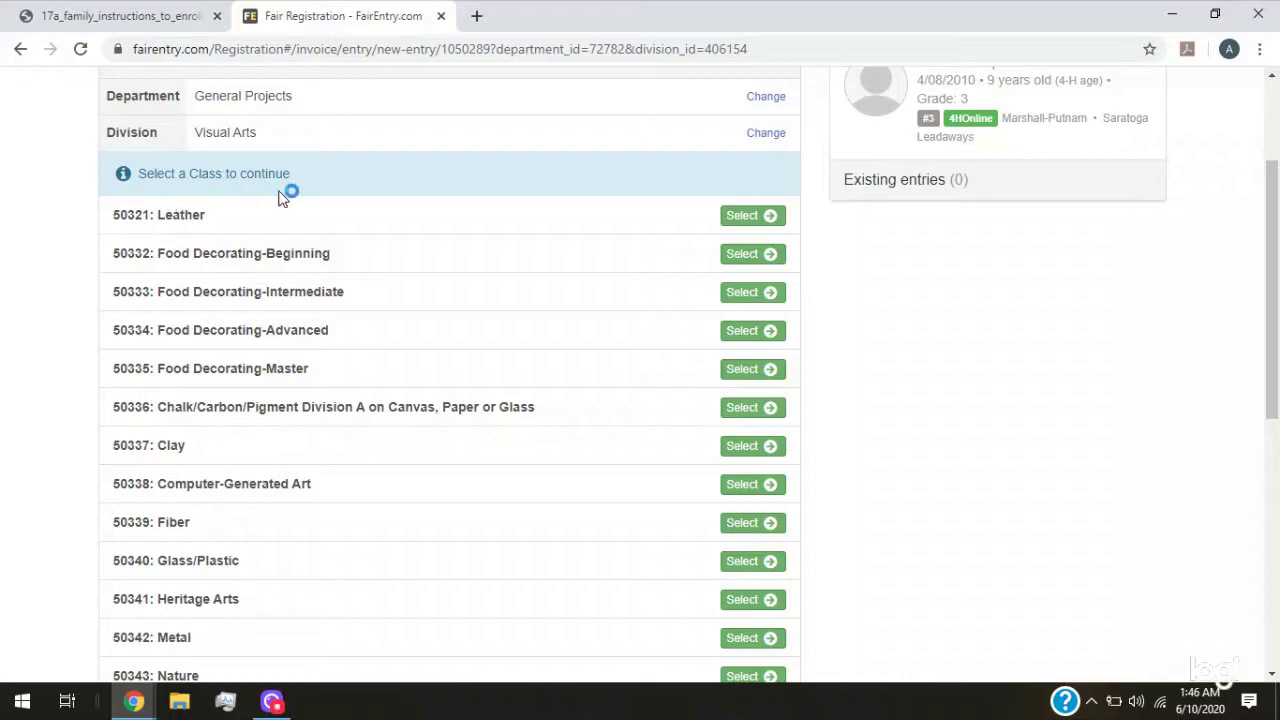
left_click_drag(113, 222, 191, 220)
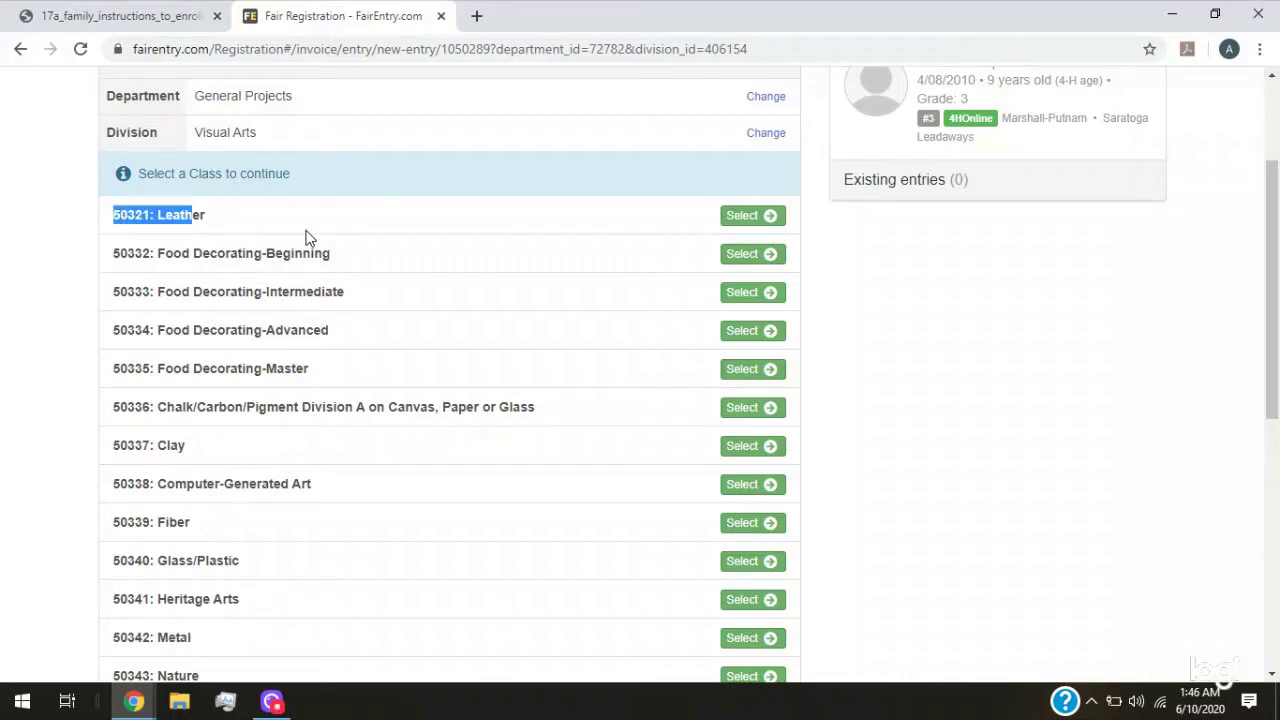
left_click(752, 218)
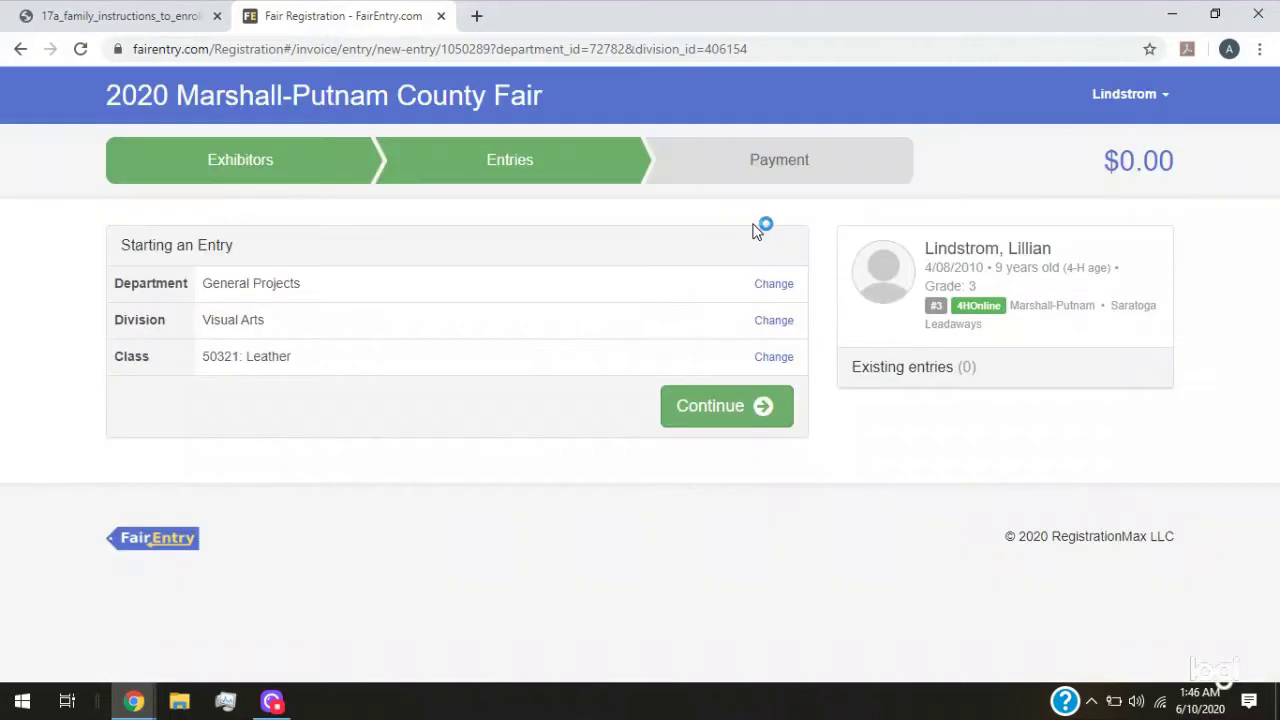
left_click(712, 420)
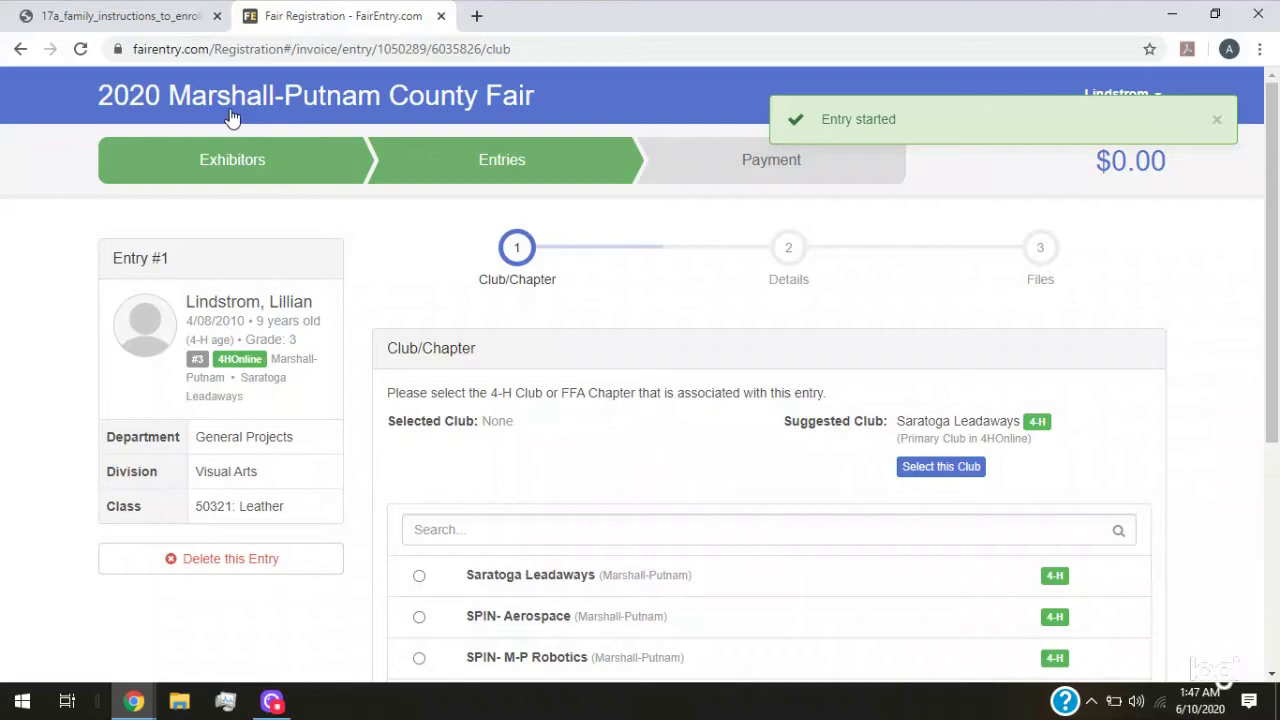
left_click(149, 20)
scroll(620, 522, "down", 3)
scroll(620, 522, "down", 7)
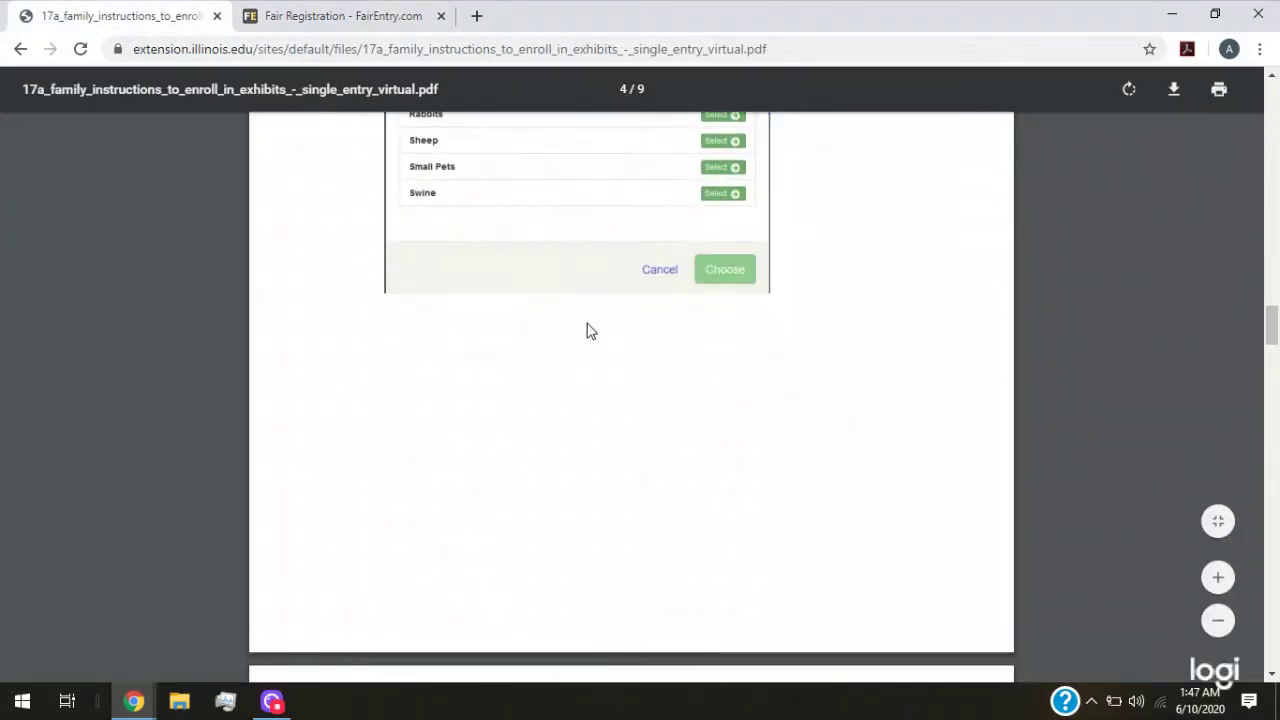
scroll(573, 236, "down", 10)
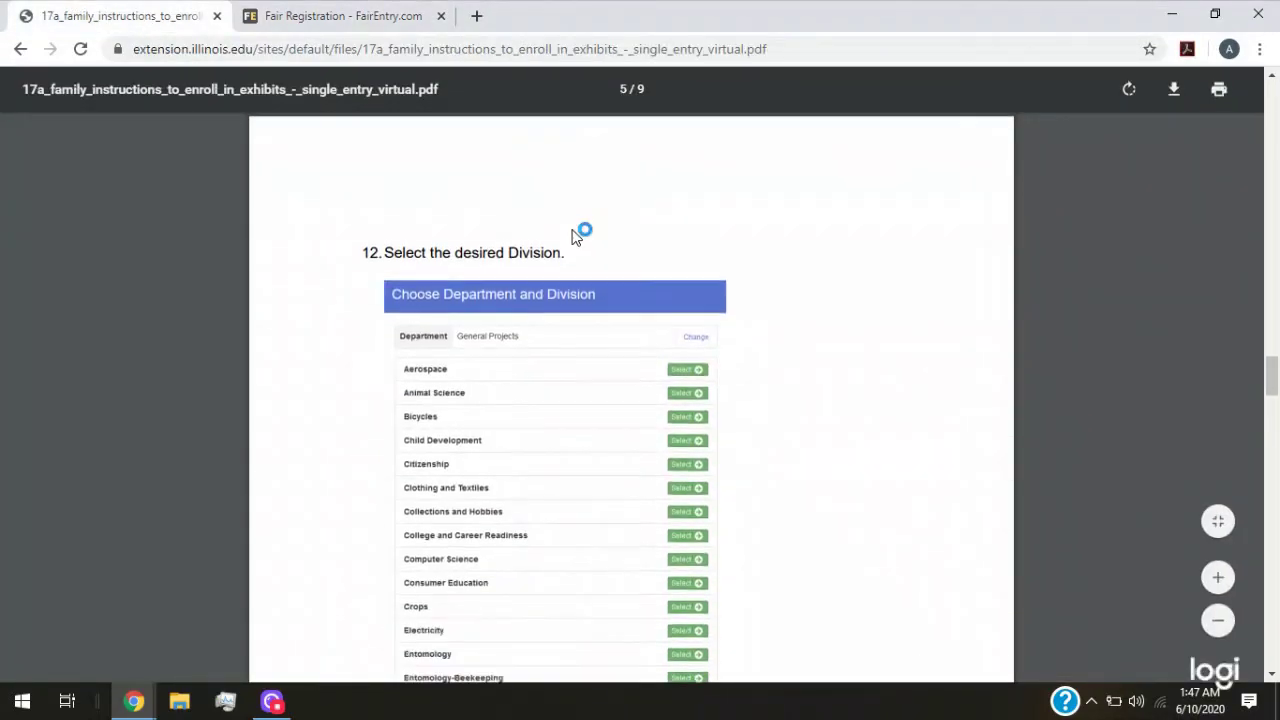
scroll(575, 235, "down", 2)
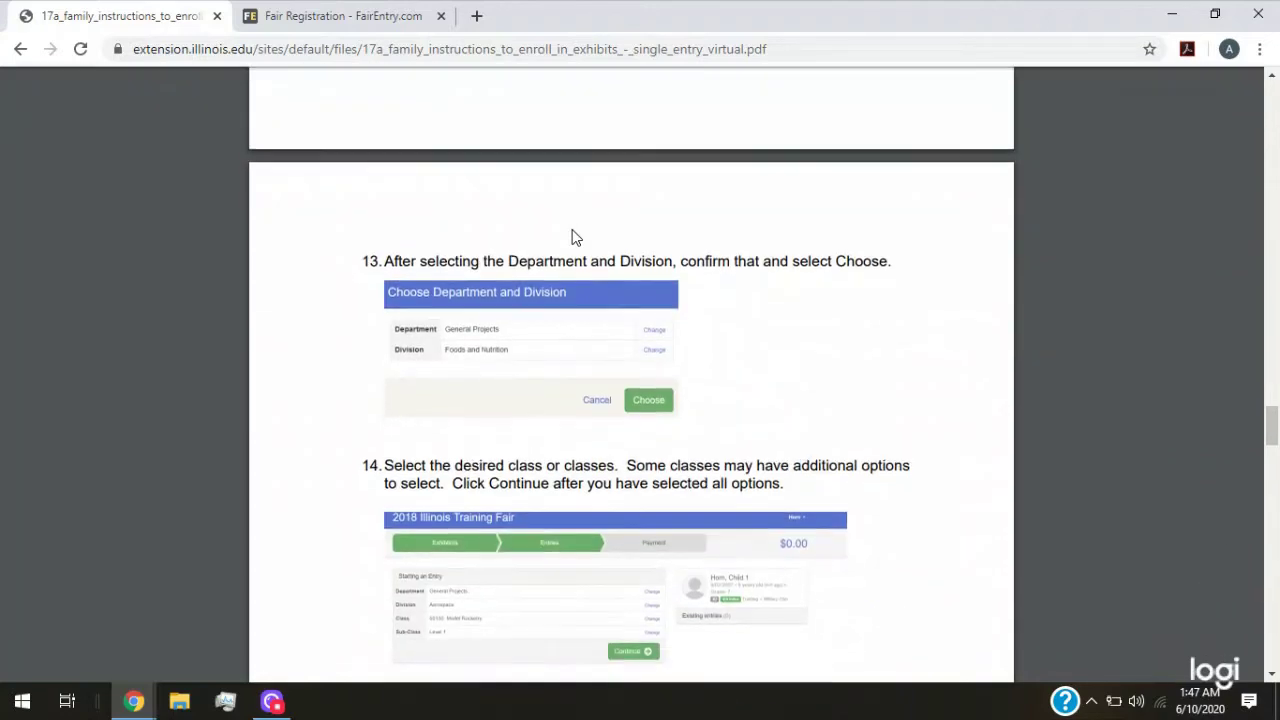
scroll(531, 271, "down", 3)
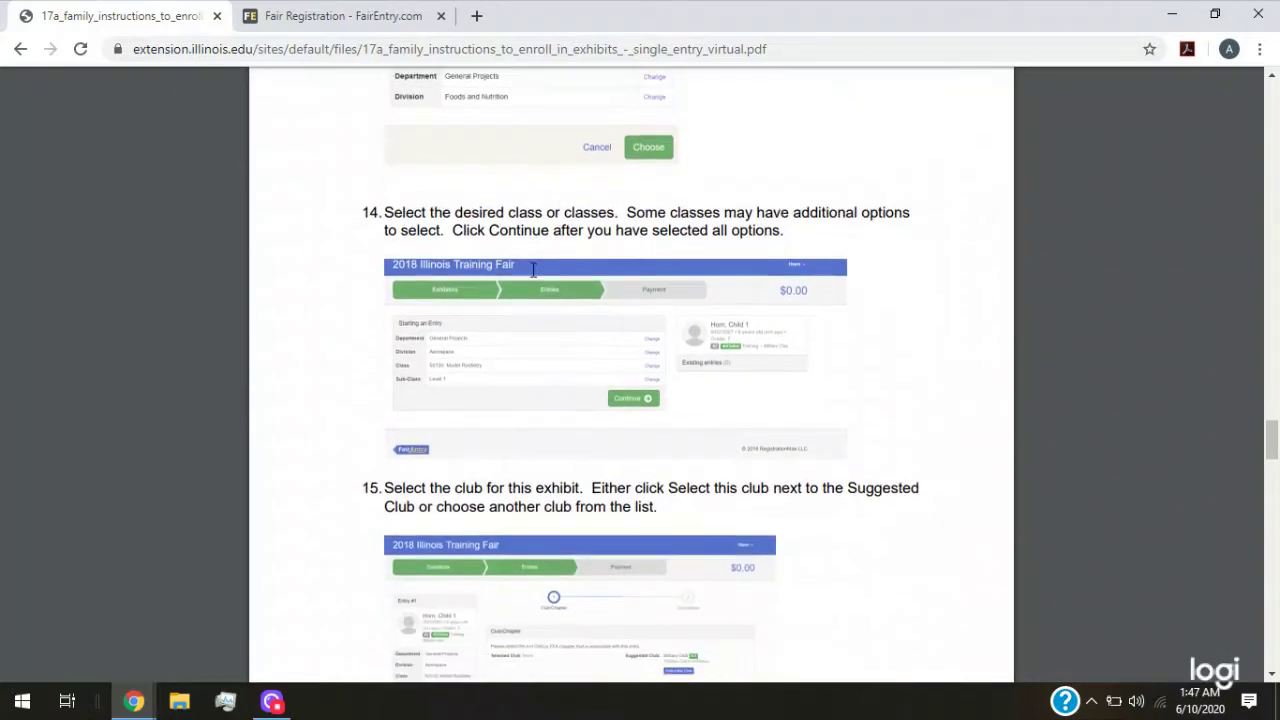
scroll(595, 356, "down", 2)
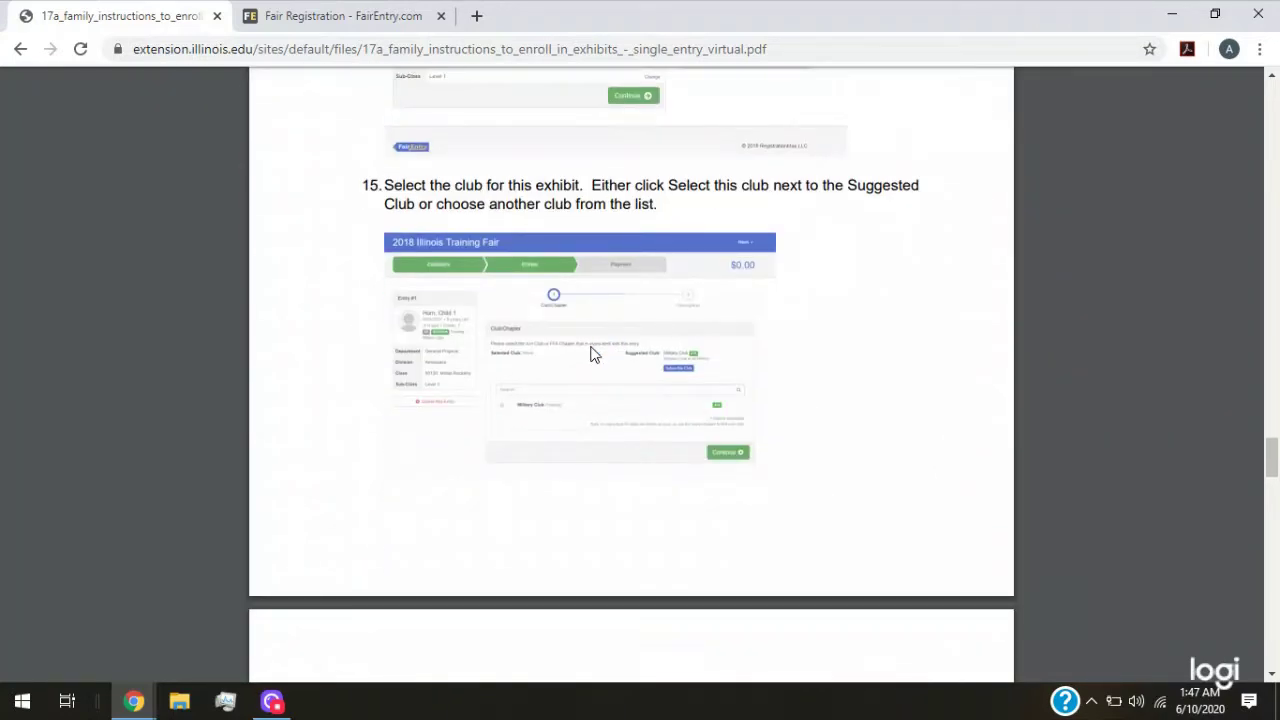
scroll(590, 354, "up", 1)
left_click_drag(361, 185, 714, 220)
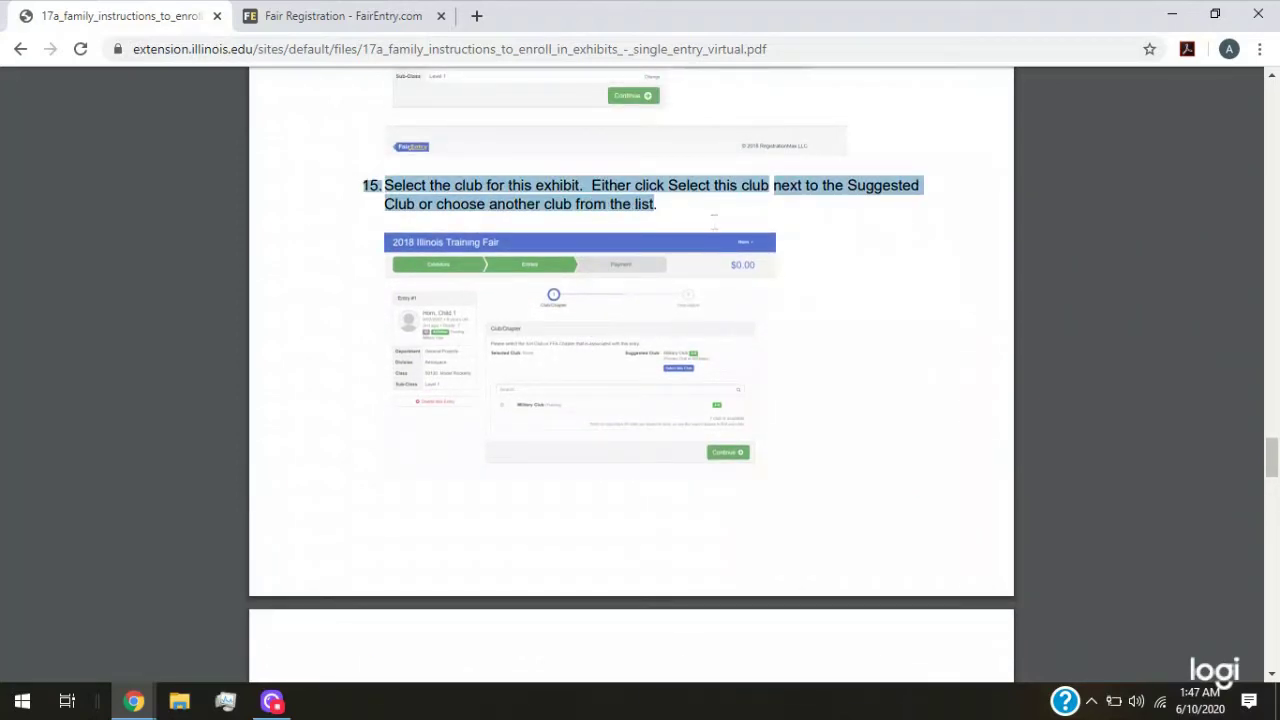
left_click(336, 25)
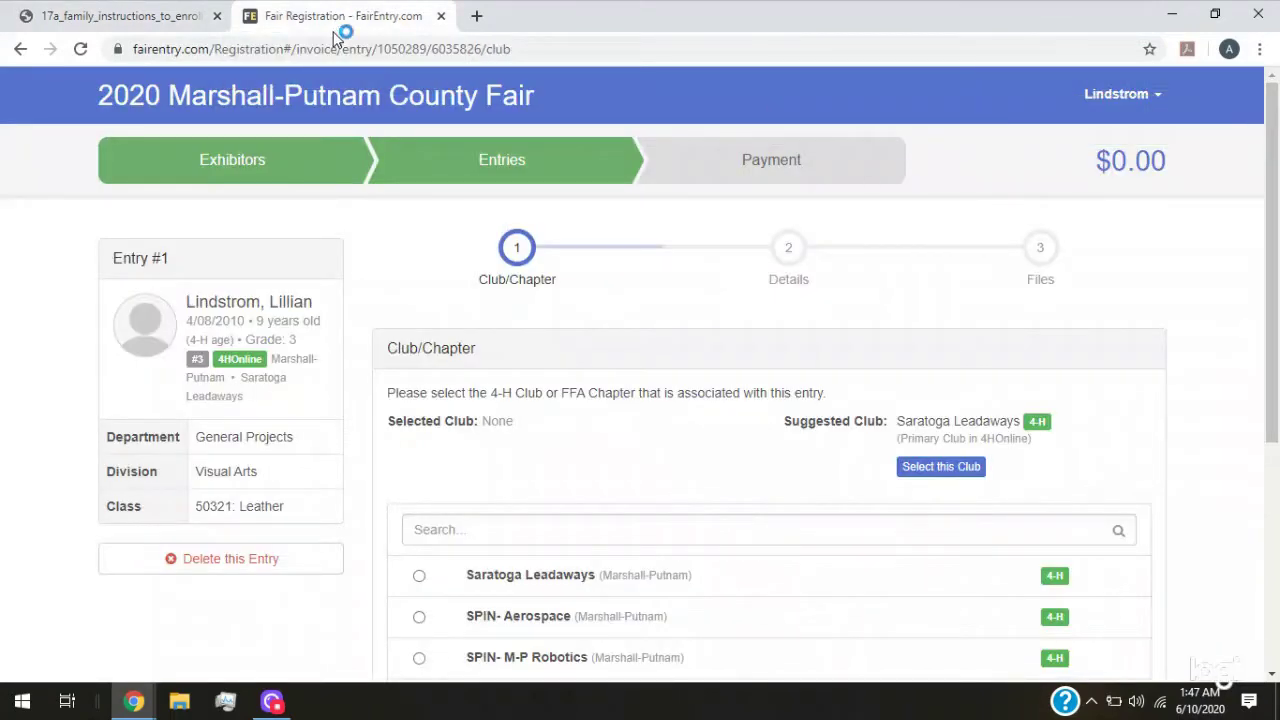
Assign the suggested primary club, Saratoga Leadaways, to Entry #1
scroll(580, 357, "down", 1)
scroll(770, 383, "down", 1)
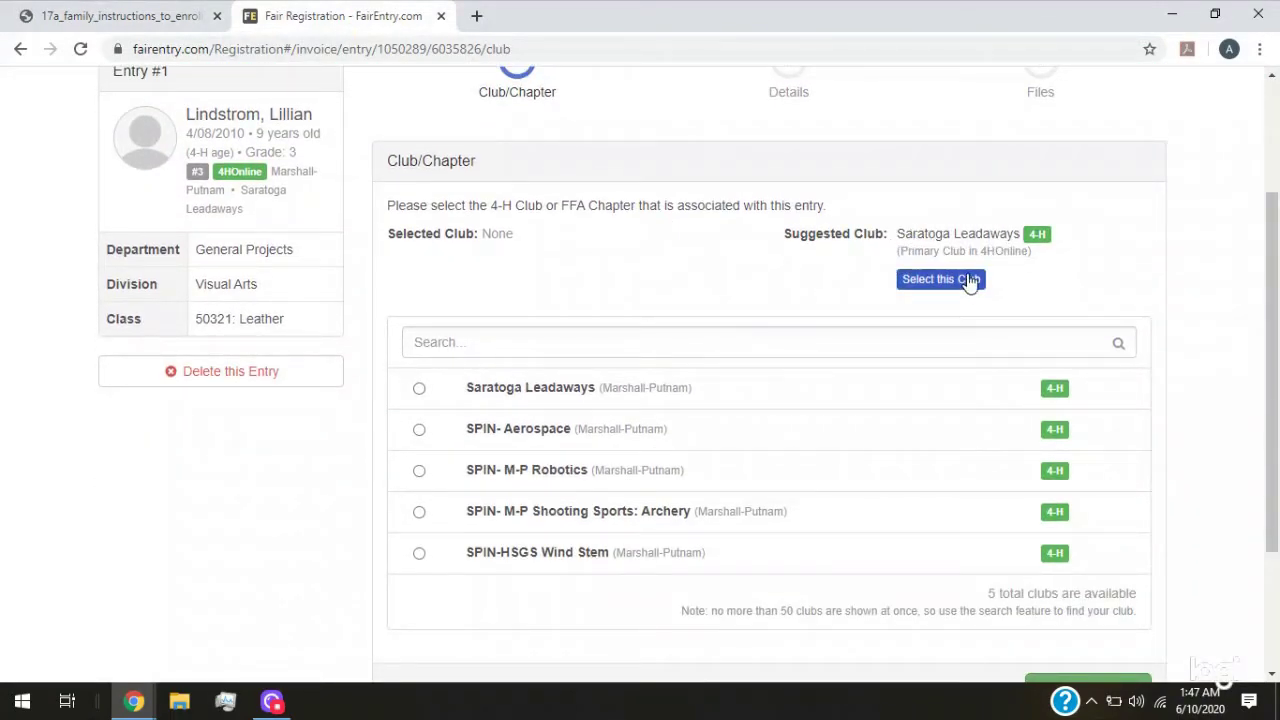
left_click_drag(905, 233, 1021, 235)
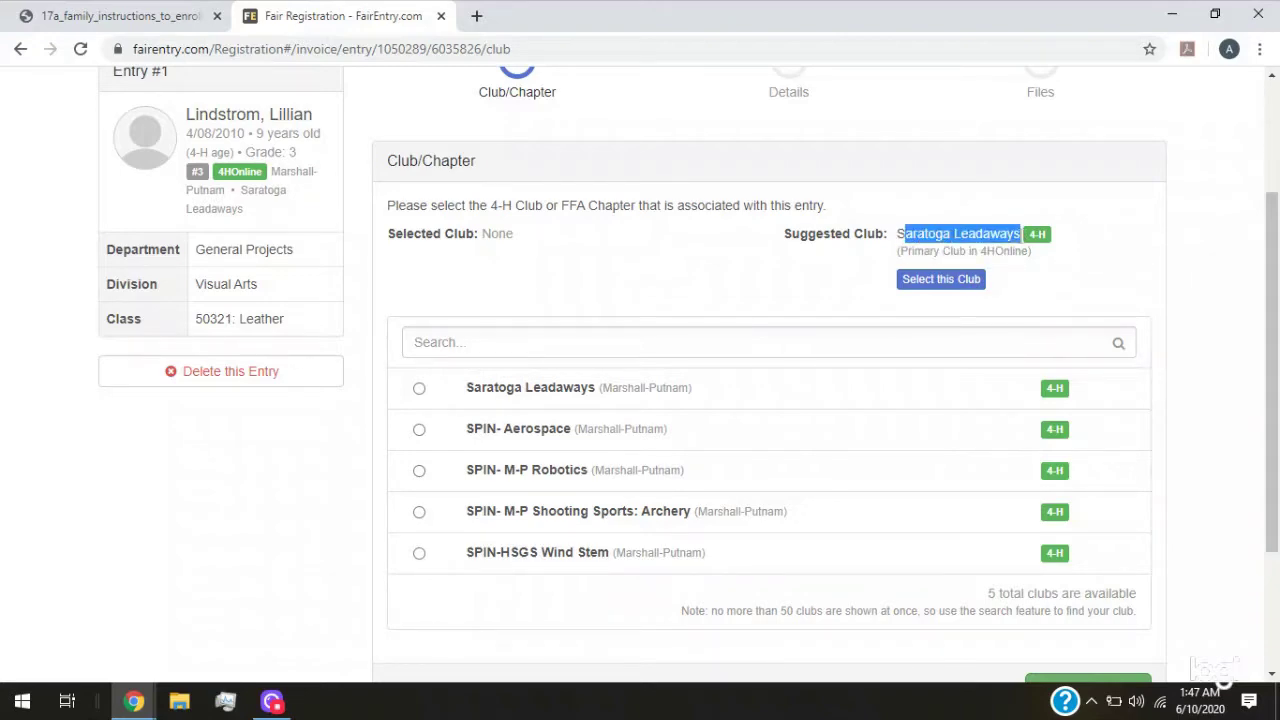
left_click_drag(899, 233, 1020, 233)
left_click(420, 469)
left_click_drag(842, 267, 903, 248)
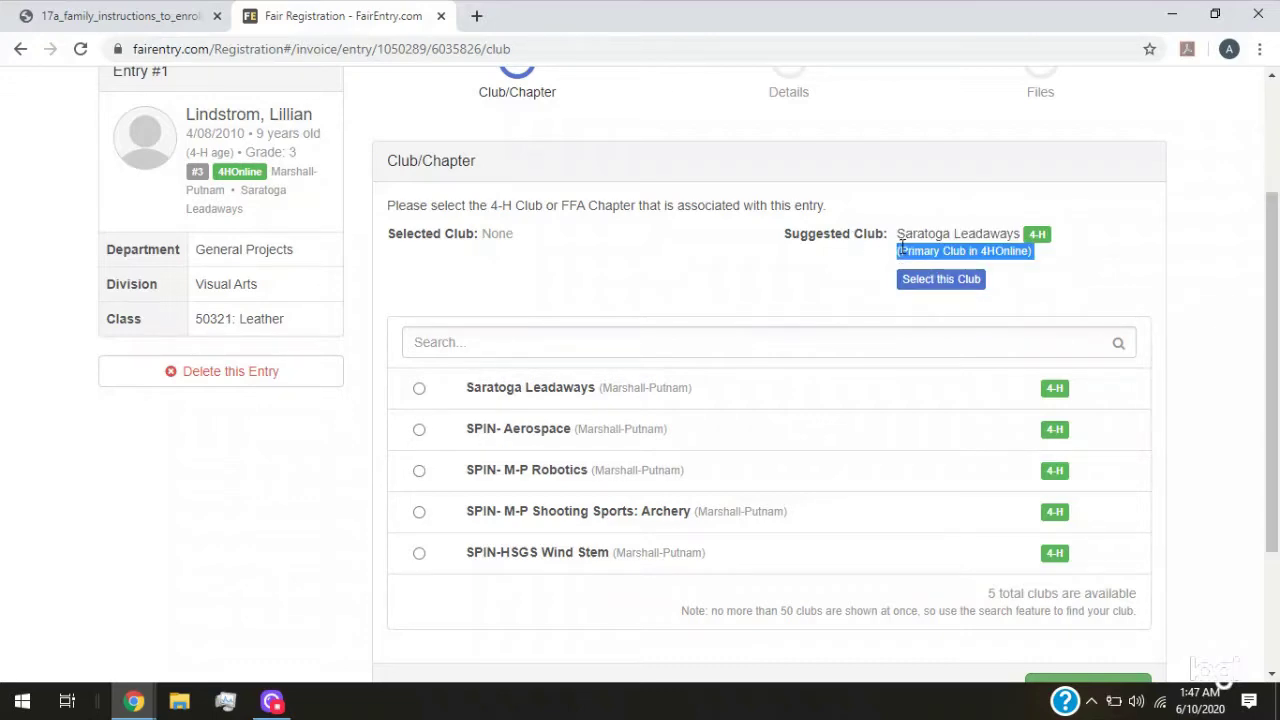
left_click(938, 286)
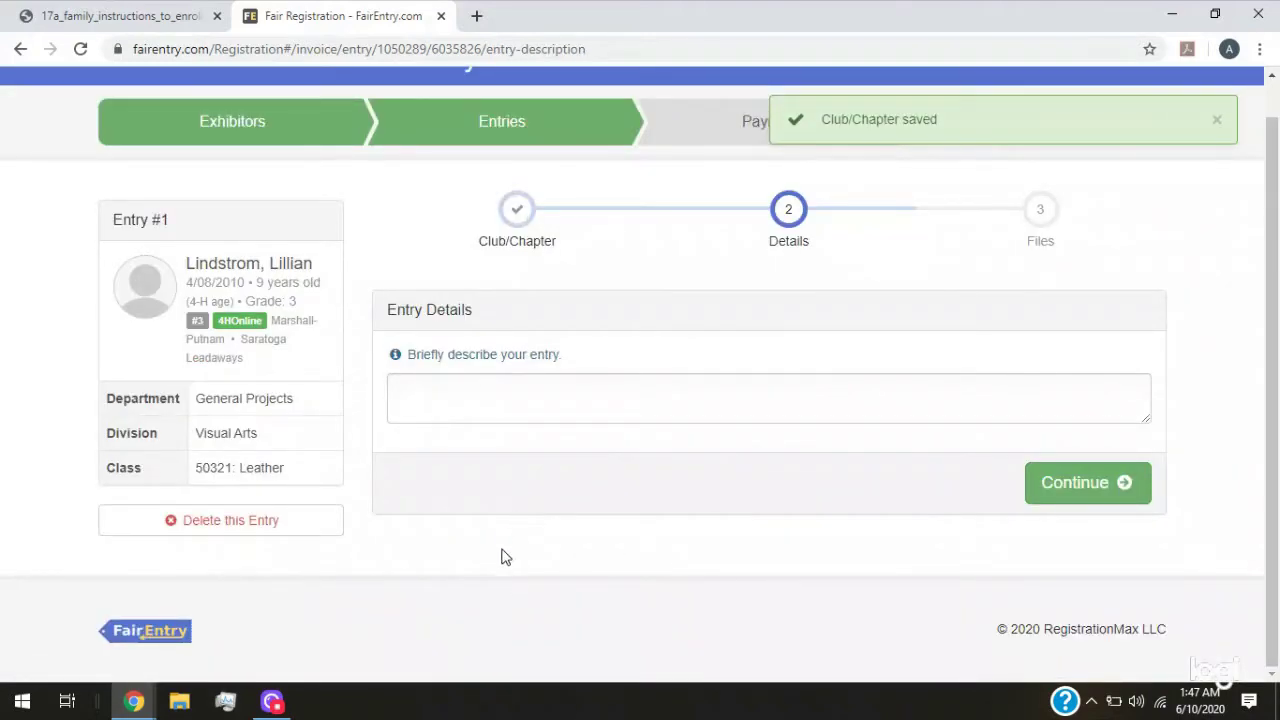
Enter the description 'A stamped leather workpiece' and save the entry details
left_click(471, 387)
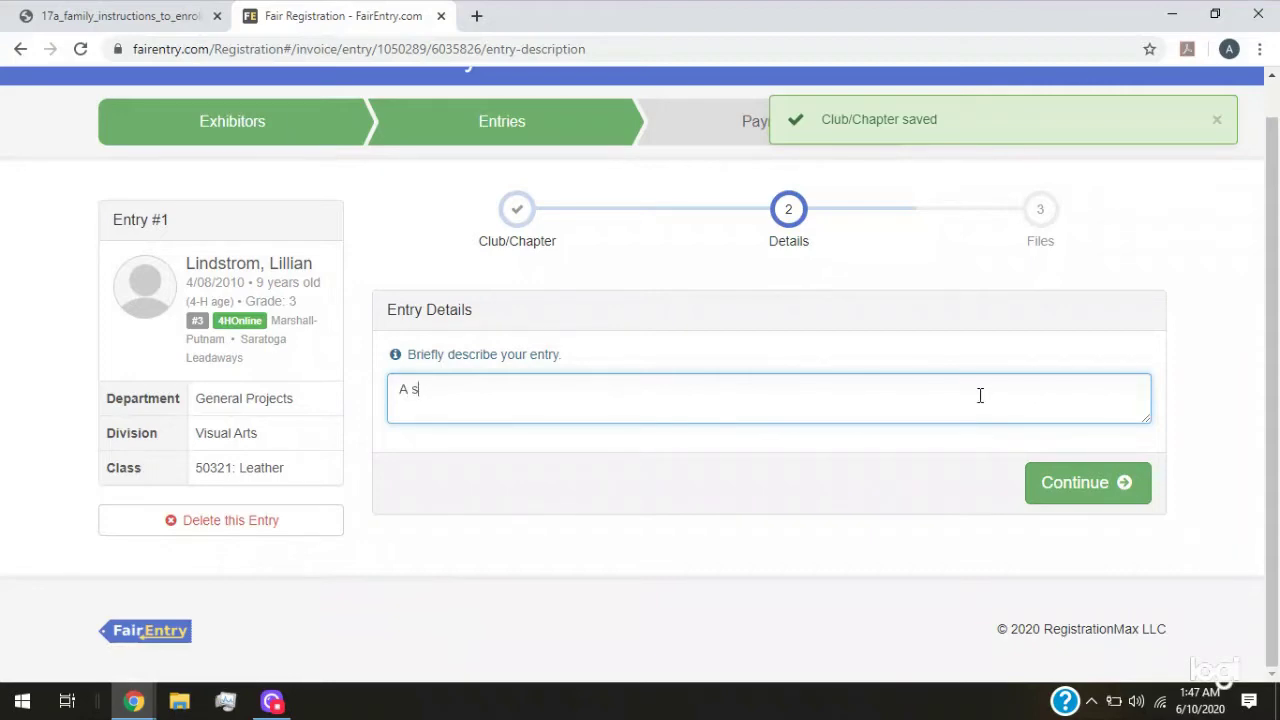
type("A stamped leather workpiece")
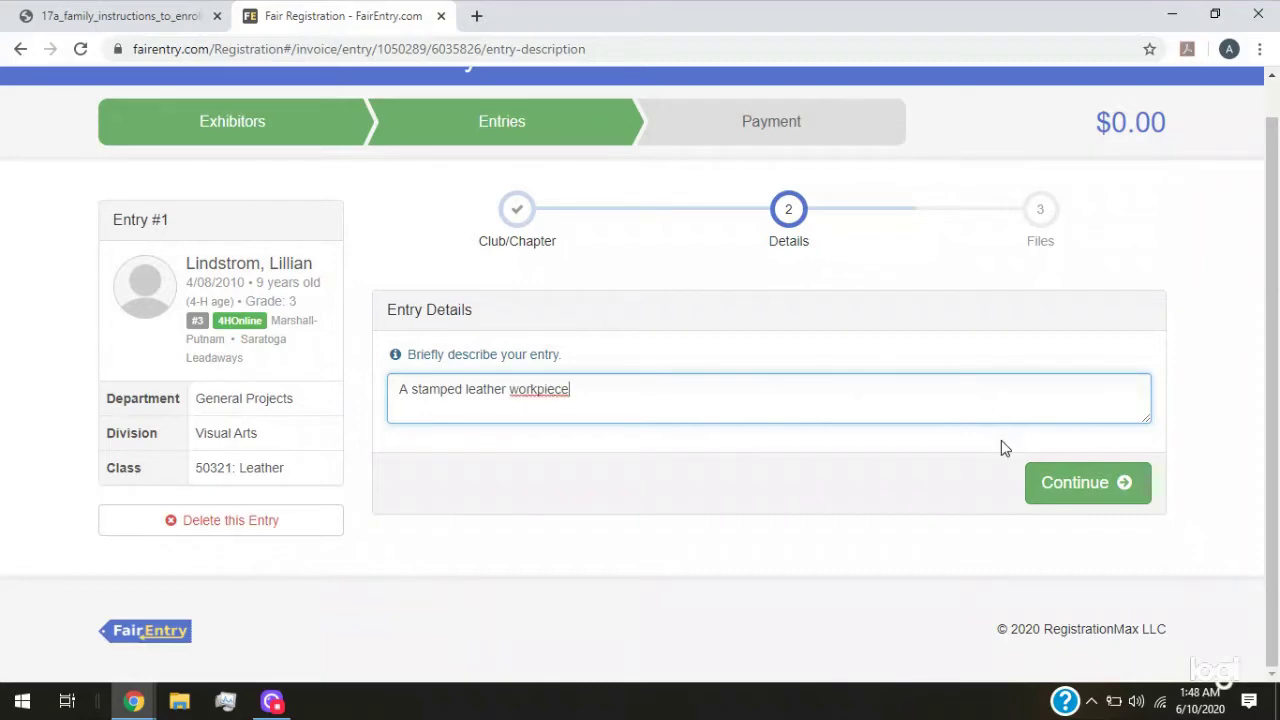
left_click(1113, 500)
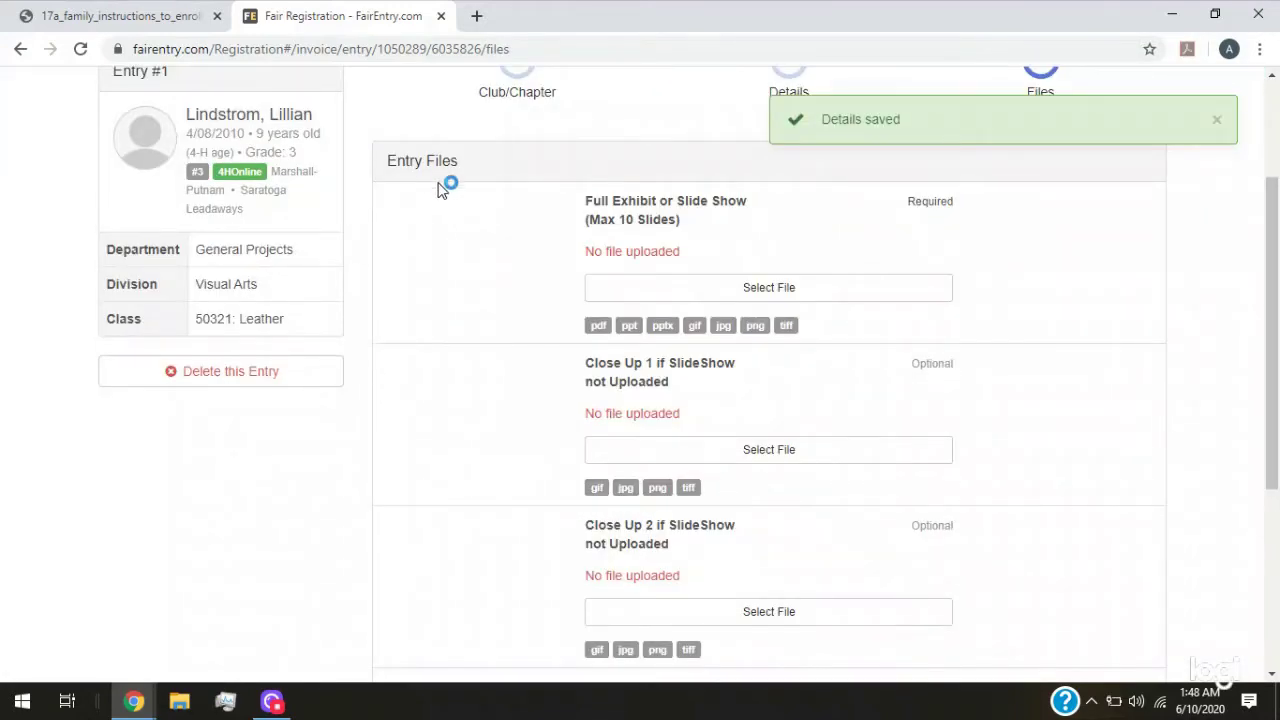
scroll(450, 245, "down", 1)
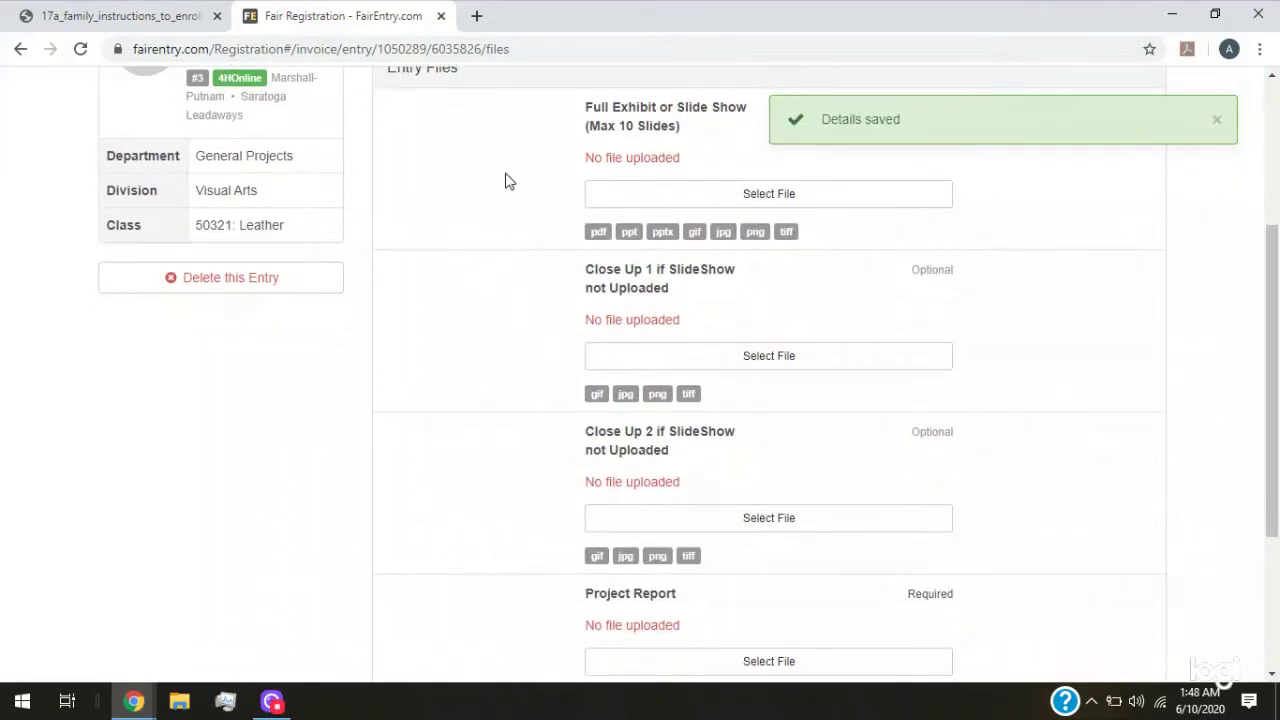
left_click(106, 18)
scroll(480, 440, "down", 1)
scroll(480, 337, "down", 5)
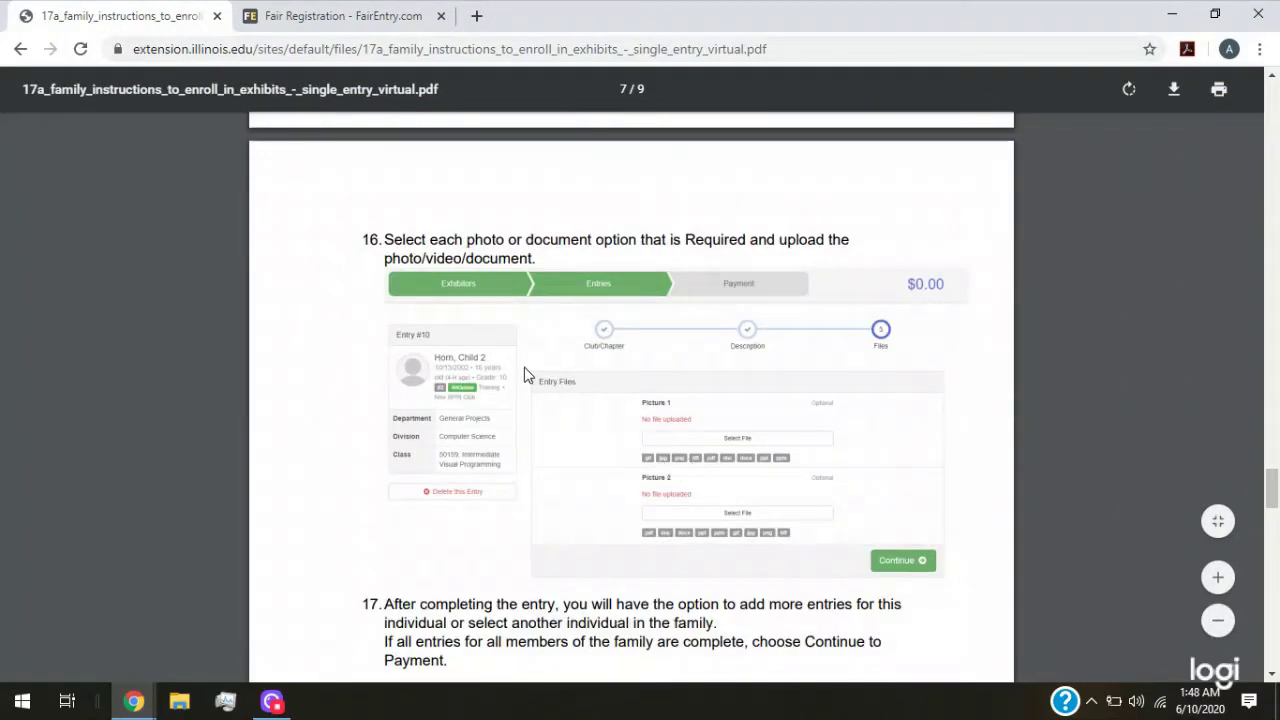
left_click(678, 393)
scroll(735, 497, "down", 2)
left_click(380, 18)
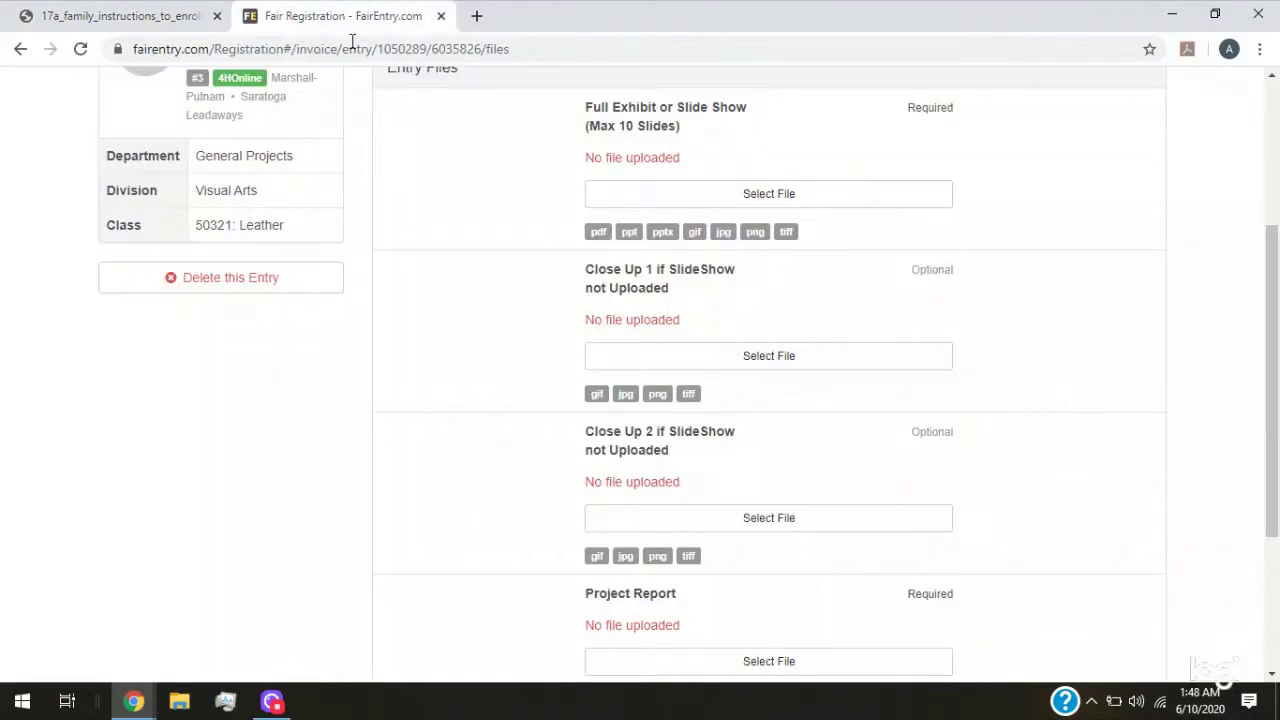
scroll(560, 265, "up", 1)
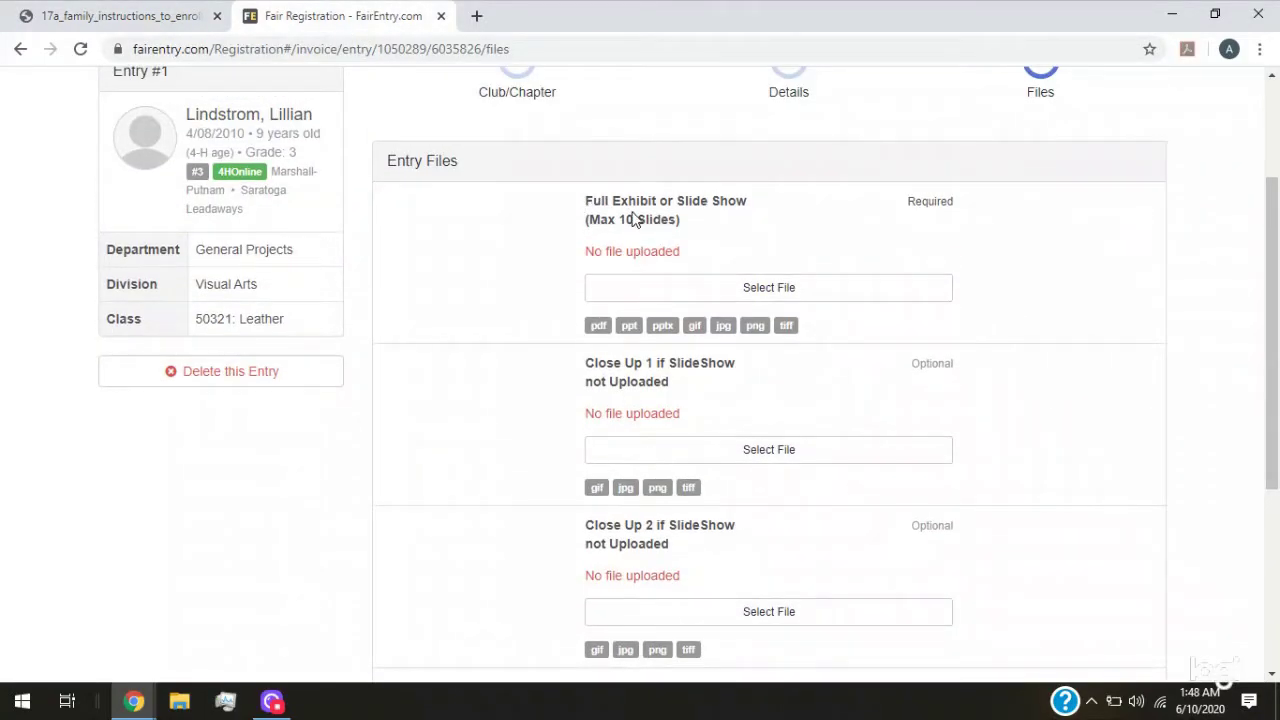
left_click(594, 209)
left_click_drag(585, 209, 747, 202)
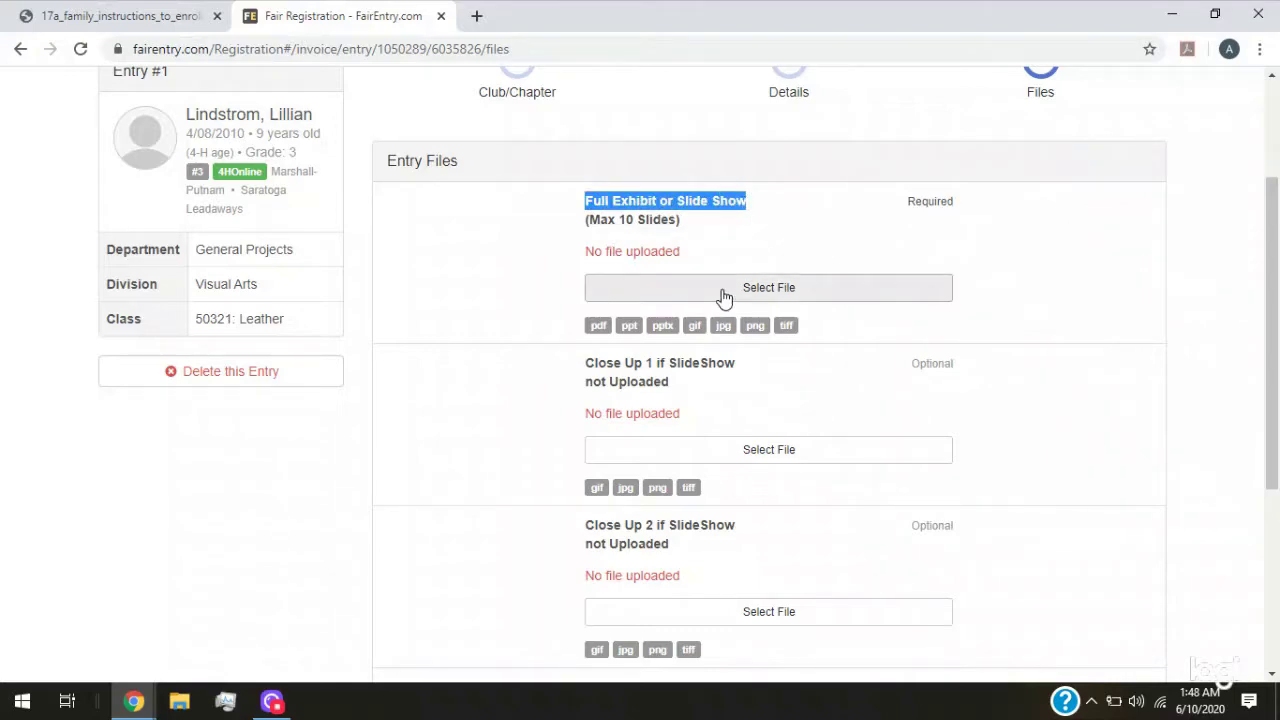
Upload the complete leather photo from Documents > 4-H > FairEntry as the Full Exhibit file
left_click(724, 297)
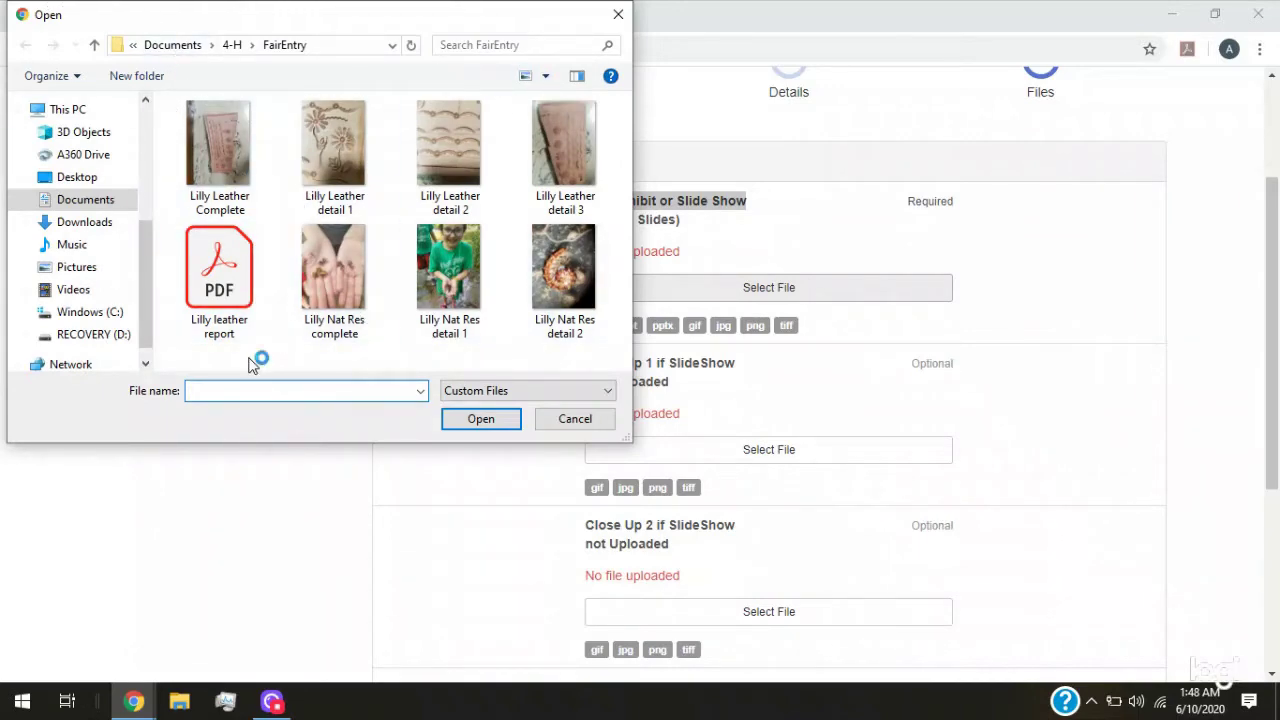
left_click(166, 46)
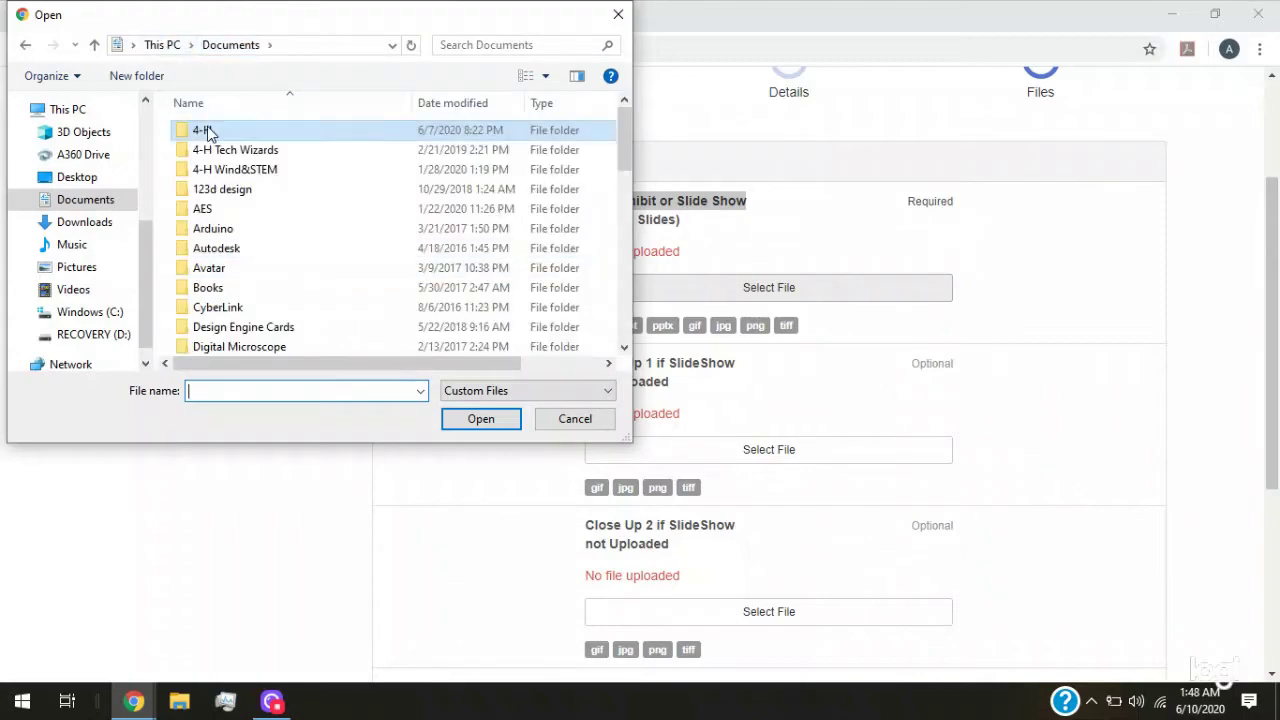
double_click(205, 131)
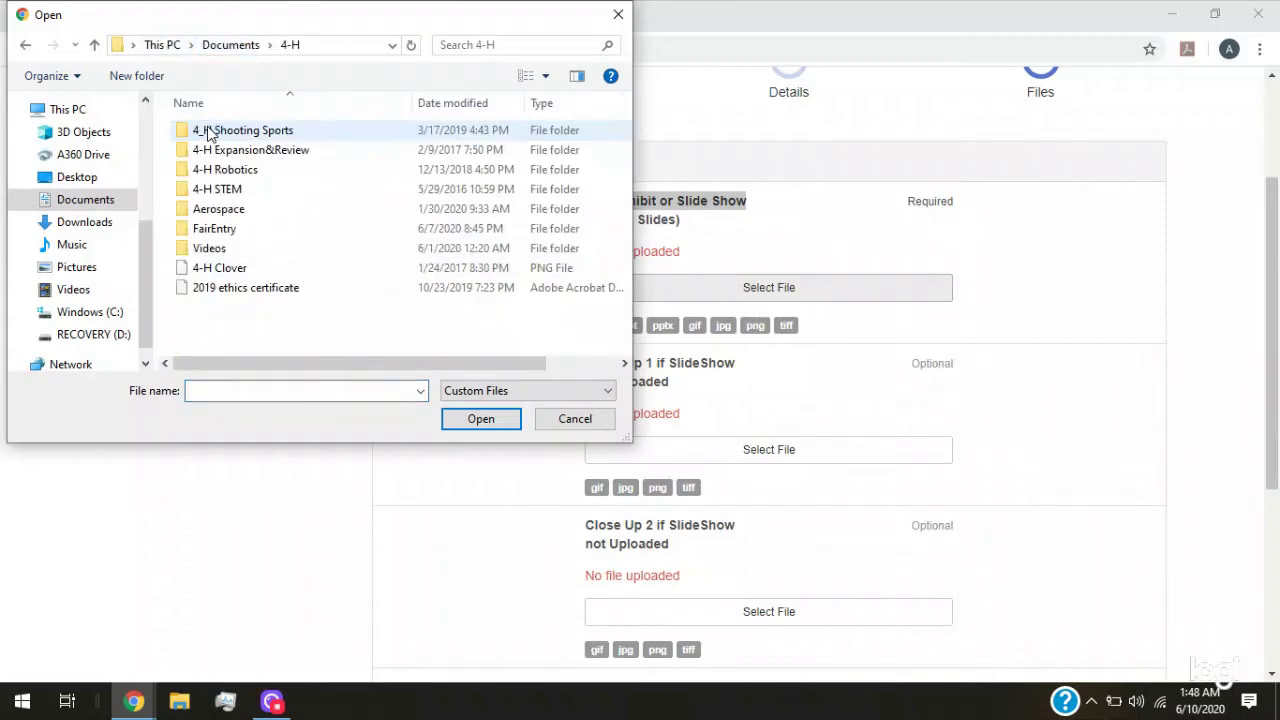
left_click(210, 233)
double_click(210, 233)
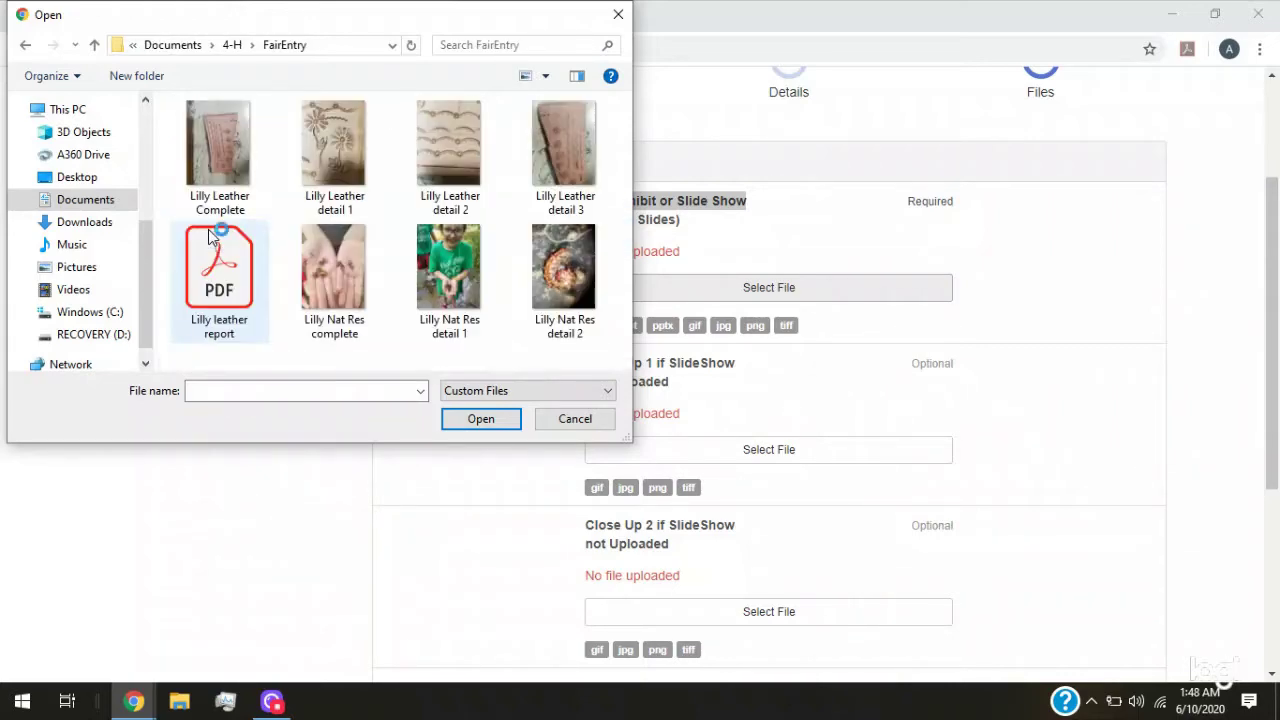
left_click(219, 159)
left_click(488, 420)
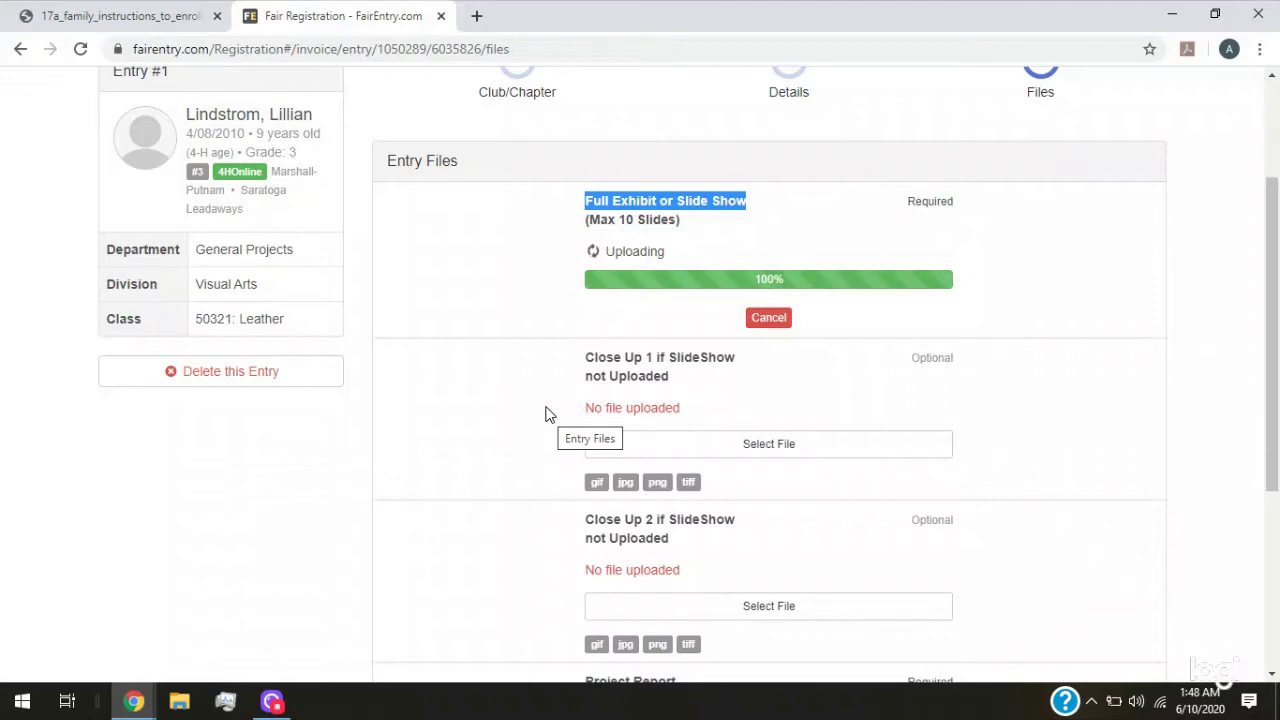
scroll(547, 414, "down", 1)
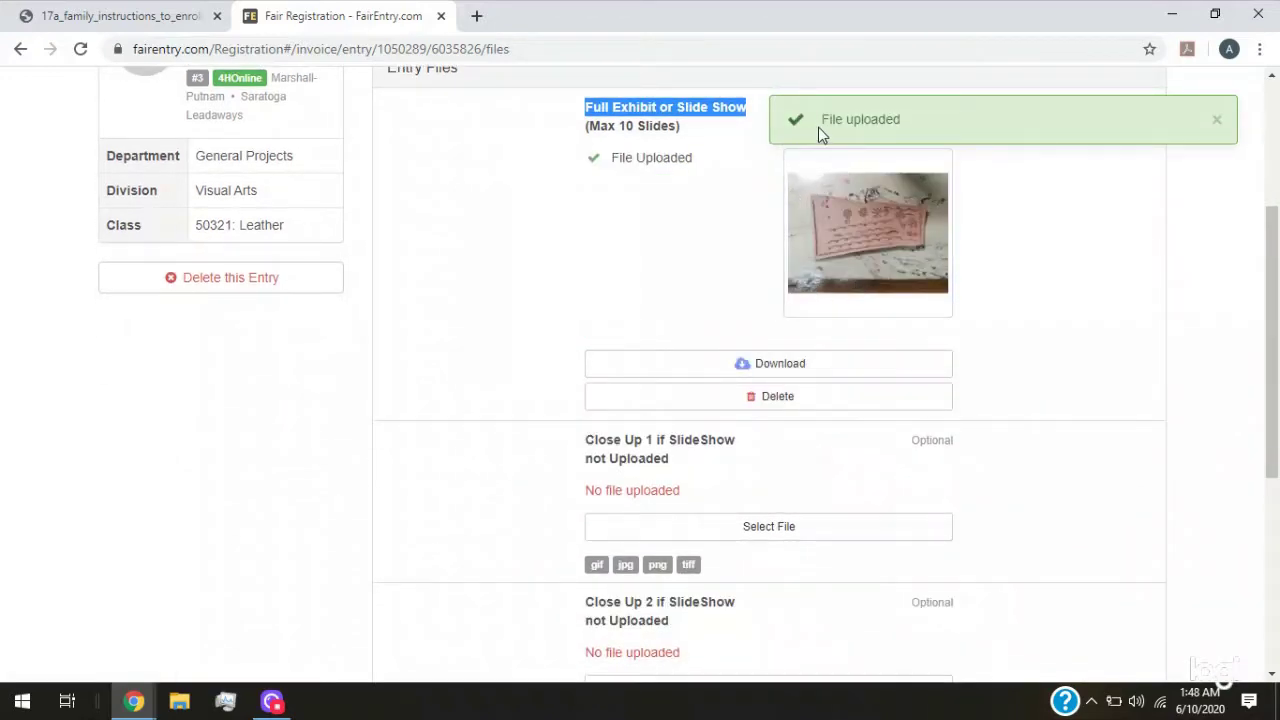
left_click_drag(818, 127, 918, 152)
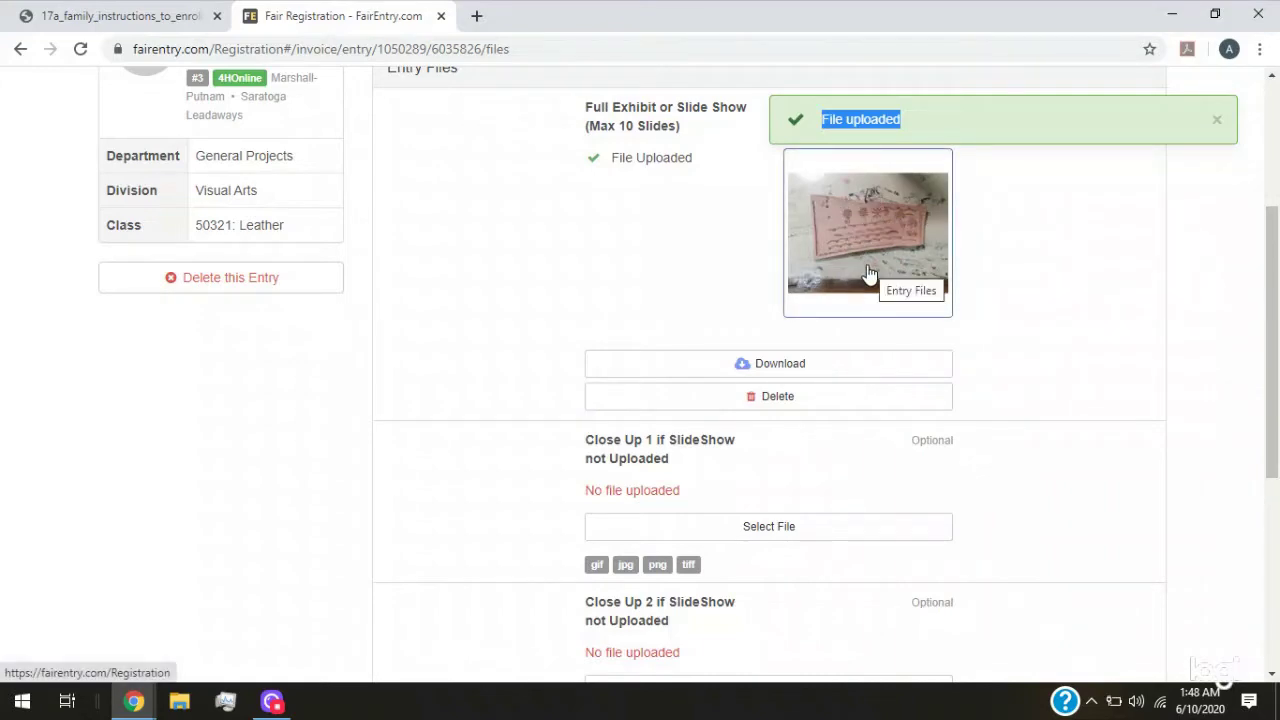
scroll(709, 437, "down", 1)
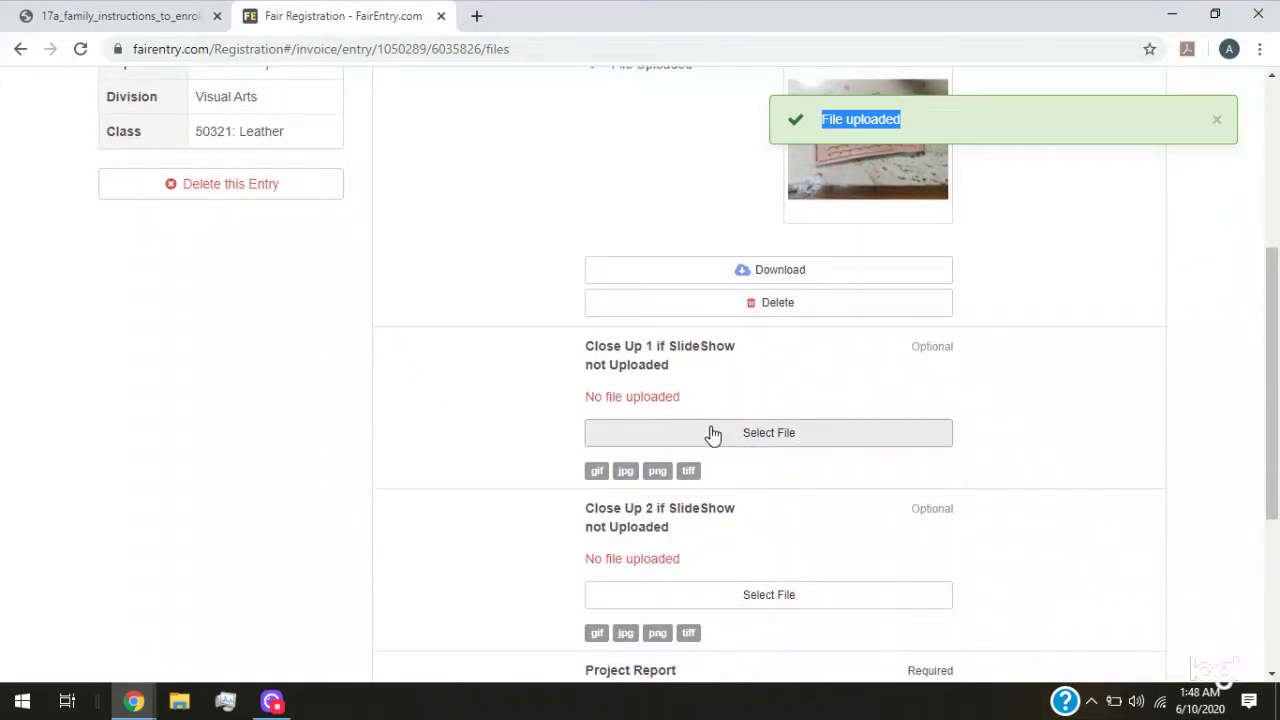
Upload the first and second leather detail photos to Close Up 1 and Close Up 2
left_click(720, 443)
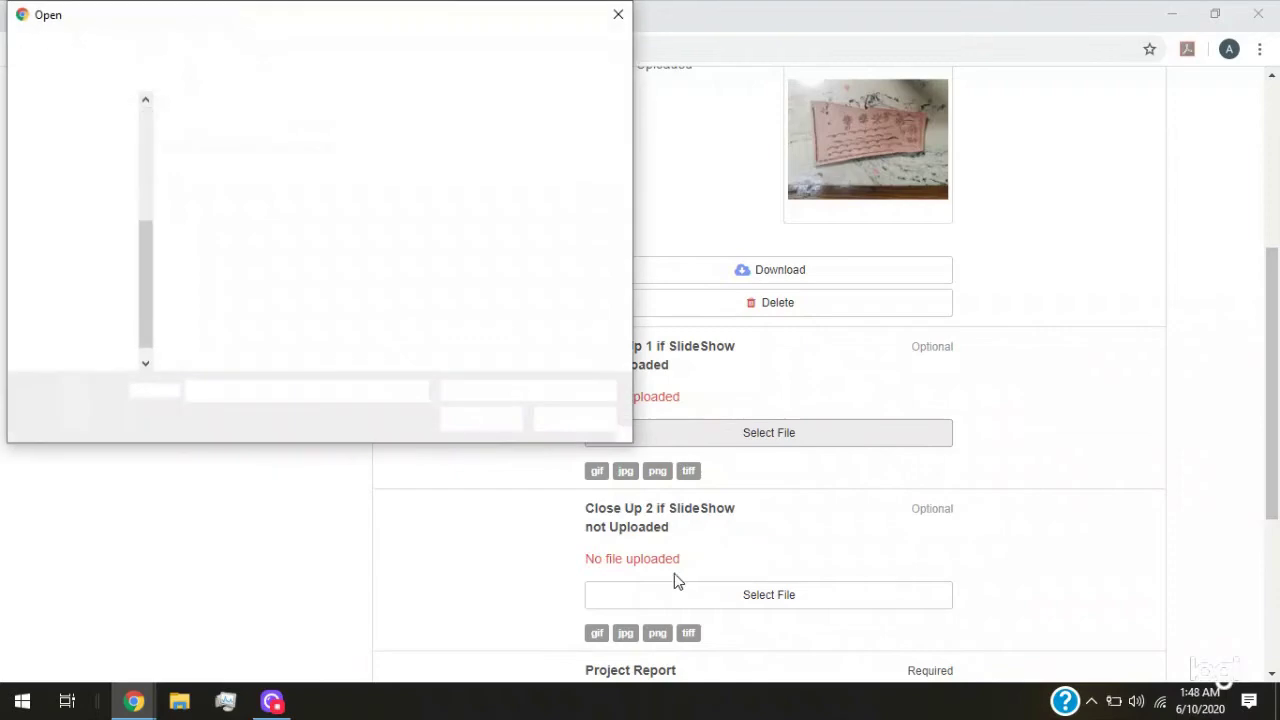
left_click(334, 150)
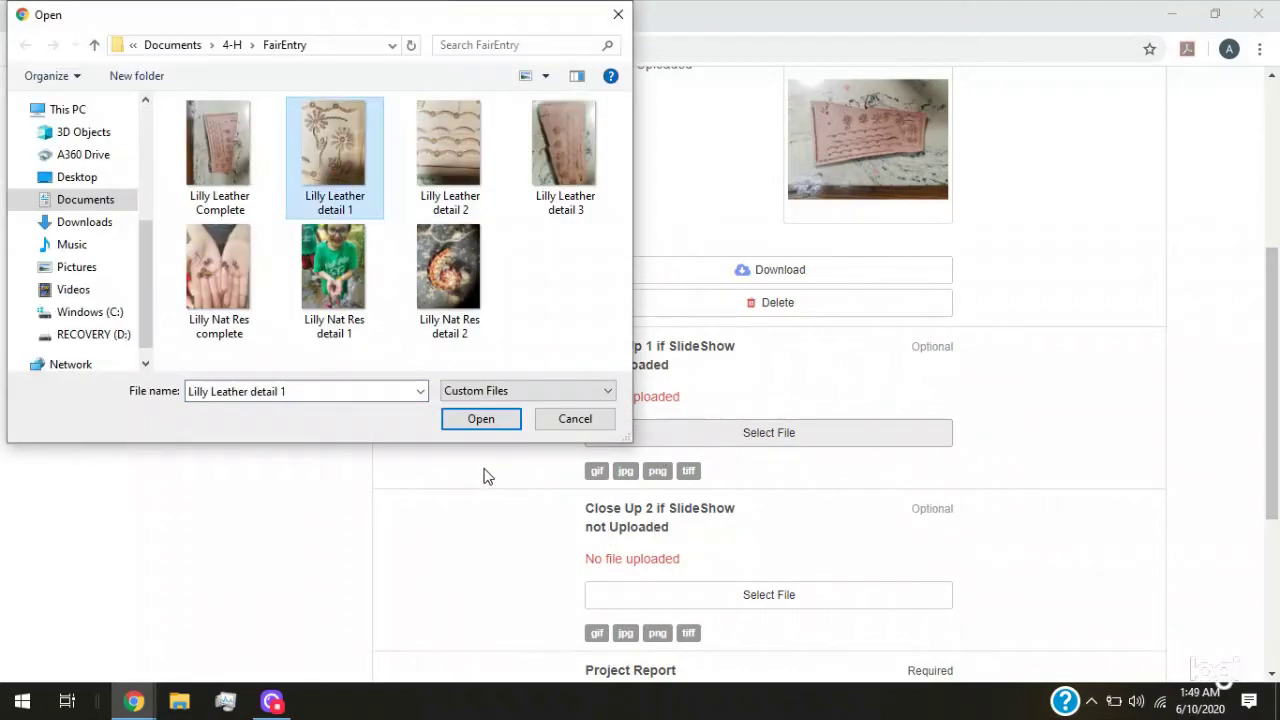
left_click(490, 418)
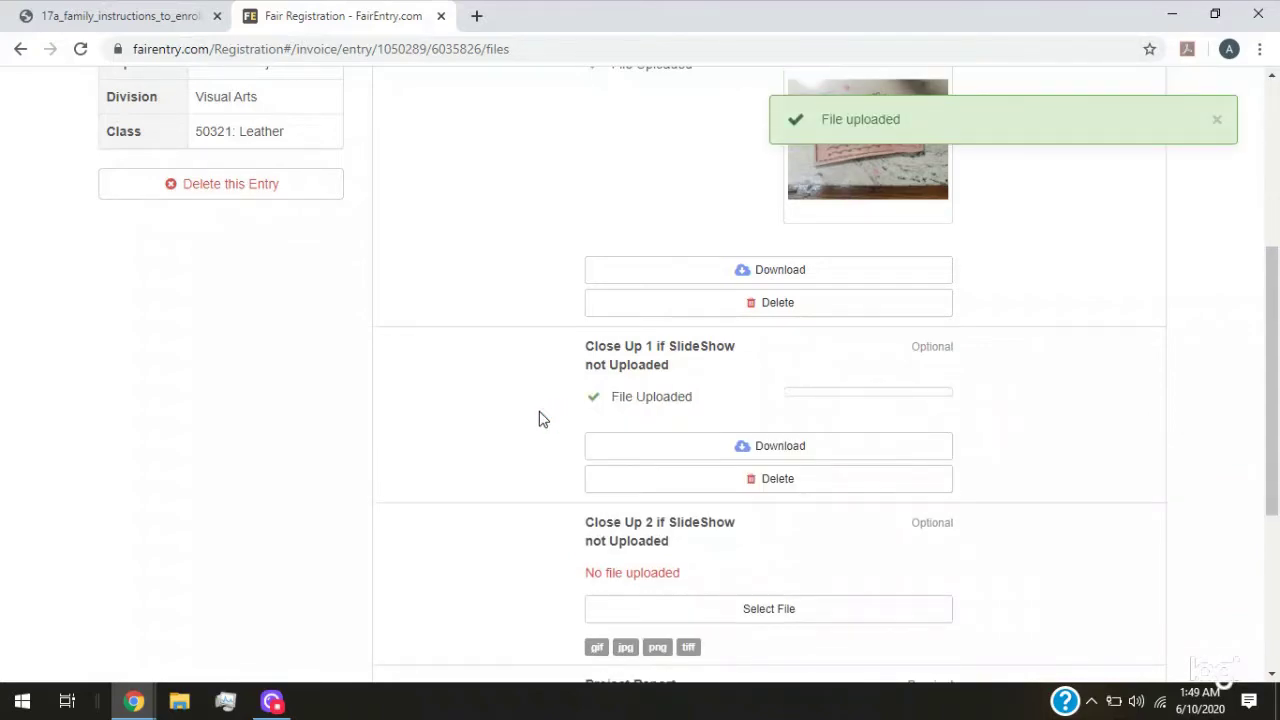
scroll(746, 346, "down", 2)
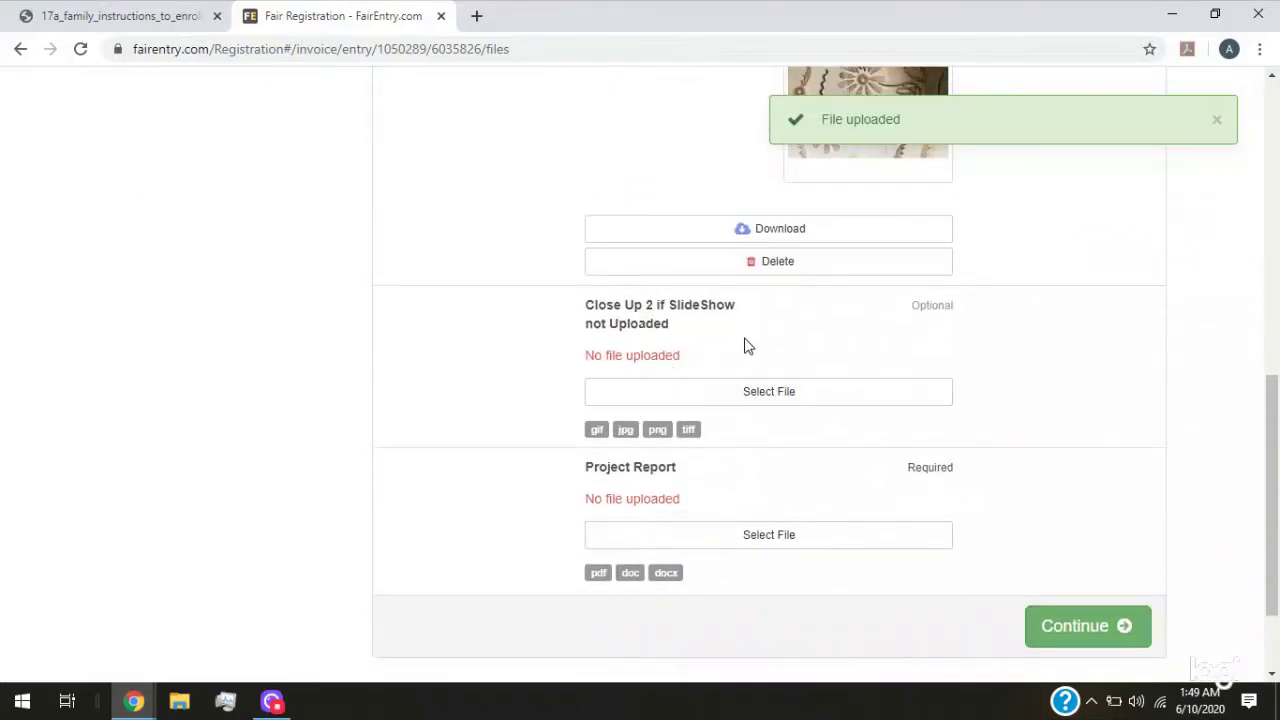
left_click(768, 396)
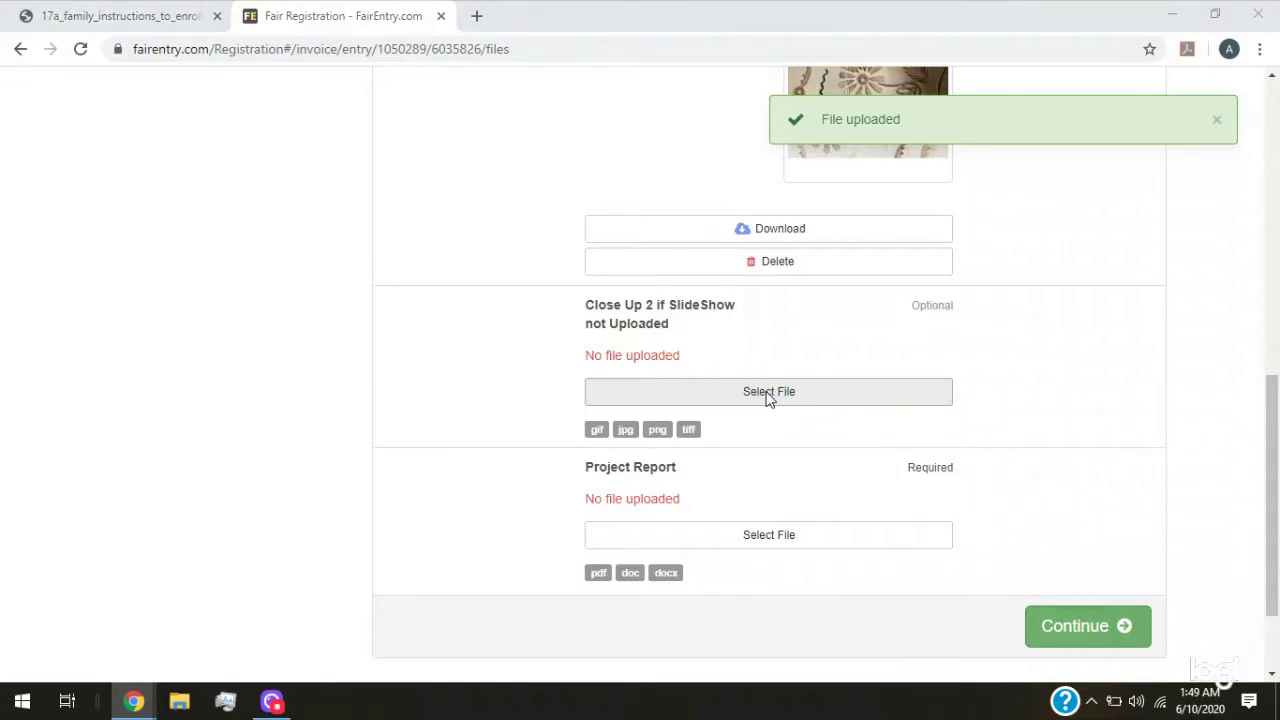
left_click(447, 148)
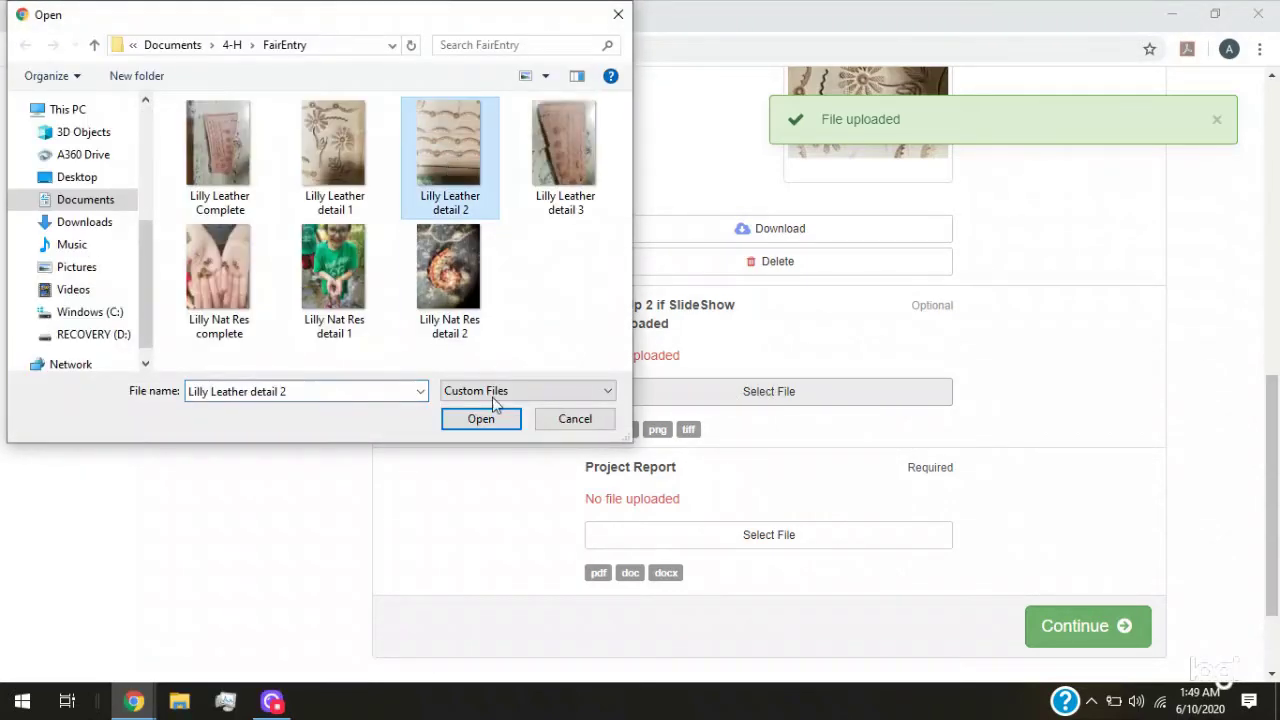
left_click(507, 421)
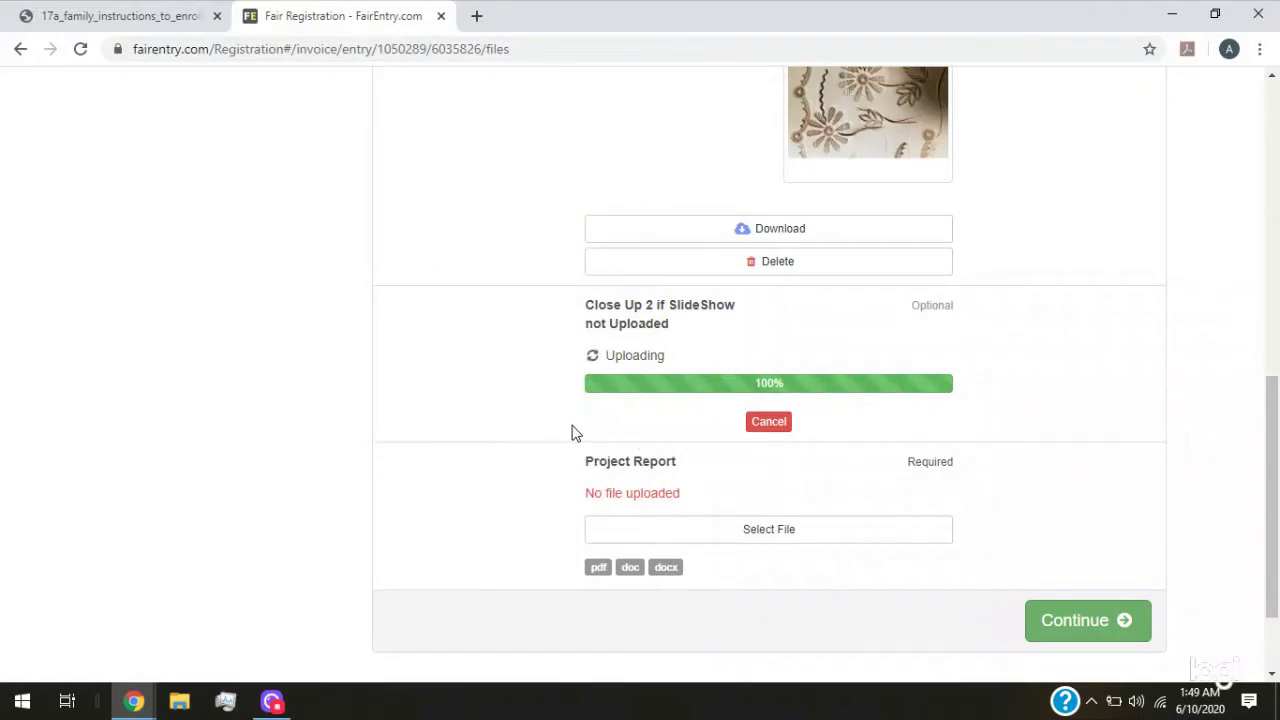
Review the uploads, noting the Max 10 Slides limit and the required Project Report
scroll(697, 362, "up", 4)
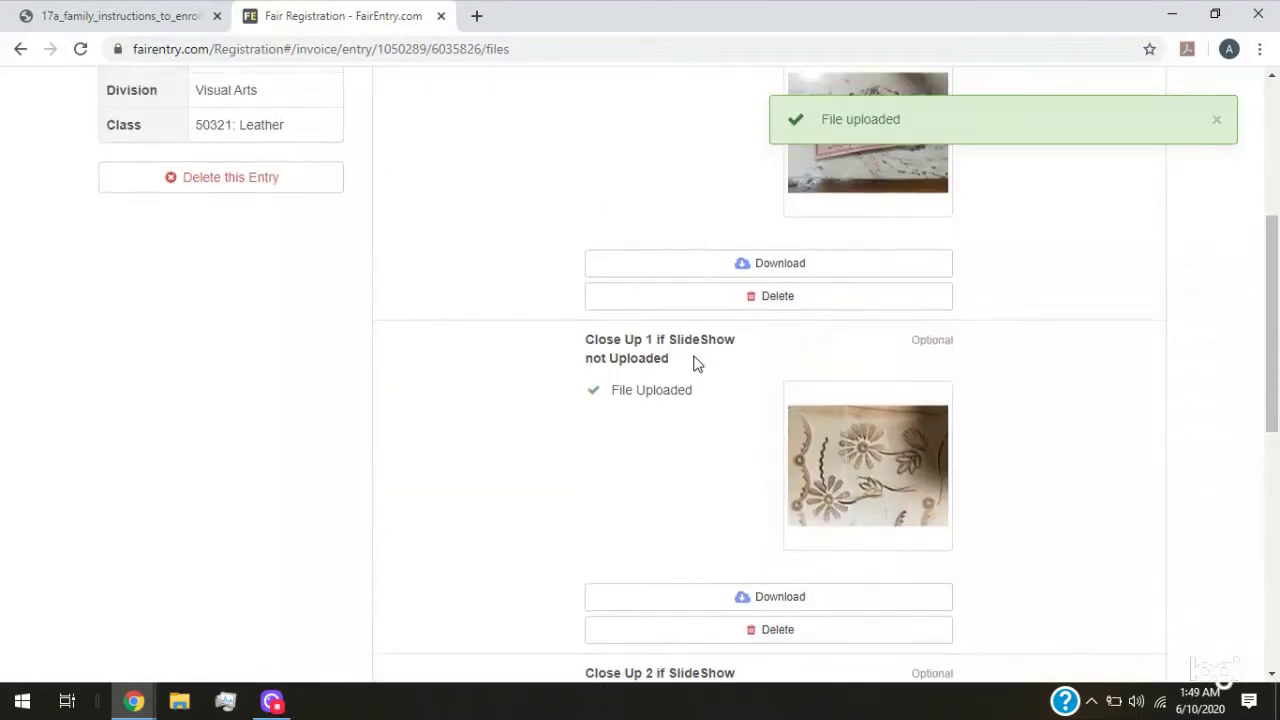
scroll(697, 362, "up", 2)
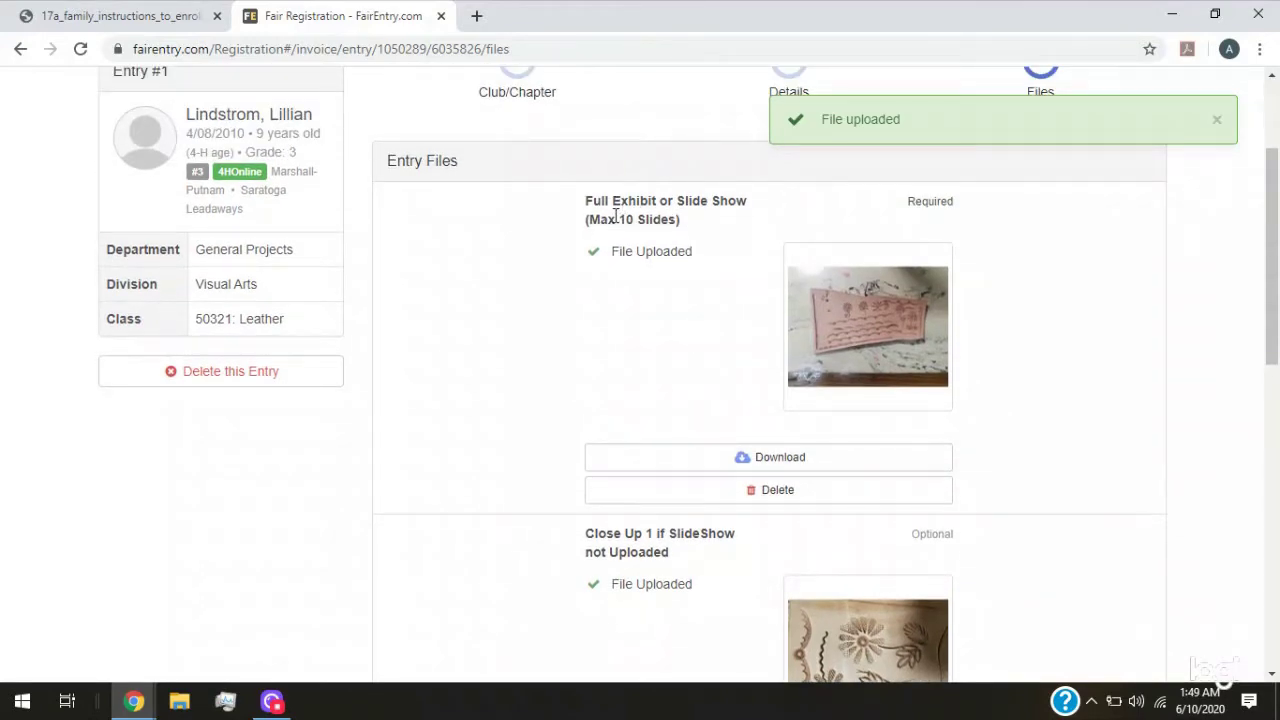
left_click_drag(586, 219, 679, 220)
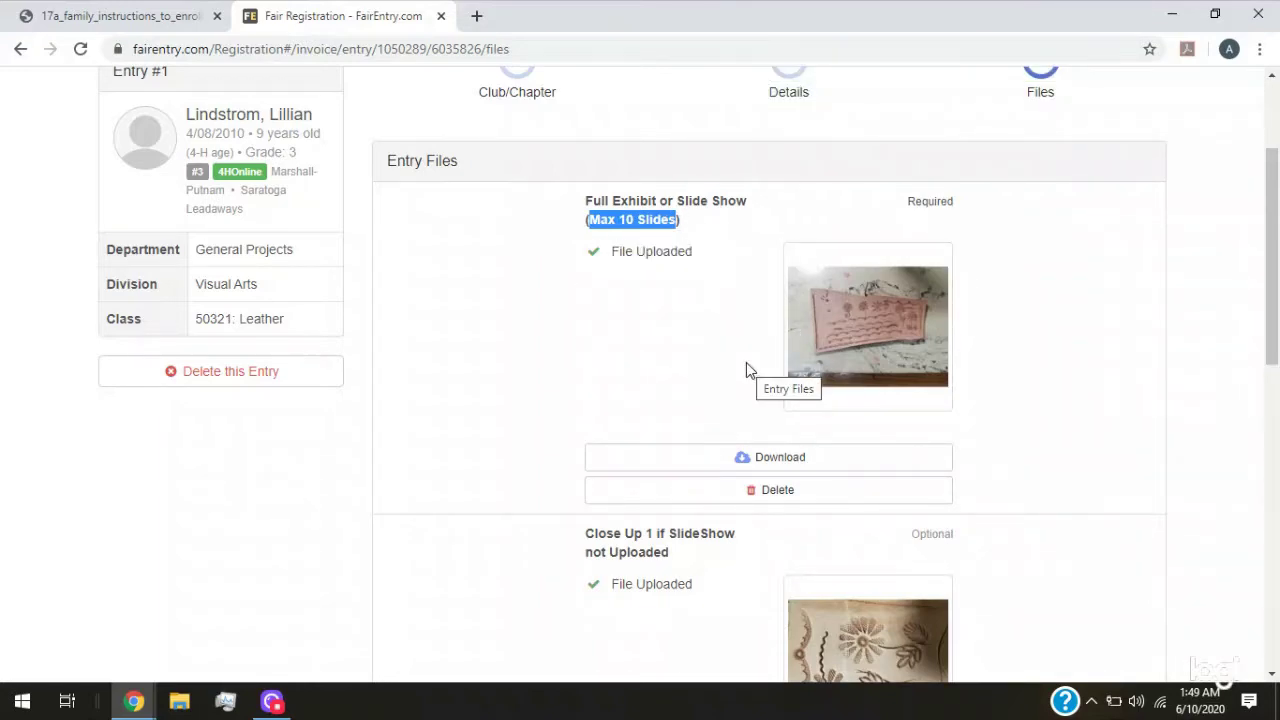
scroll(744, 362, "down", 4)
scroll(678, 330, "down", 2)
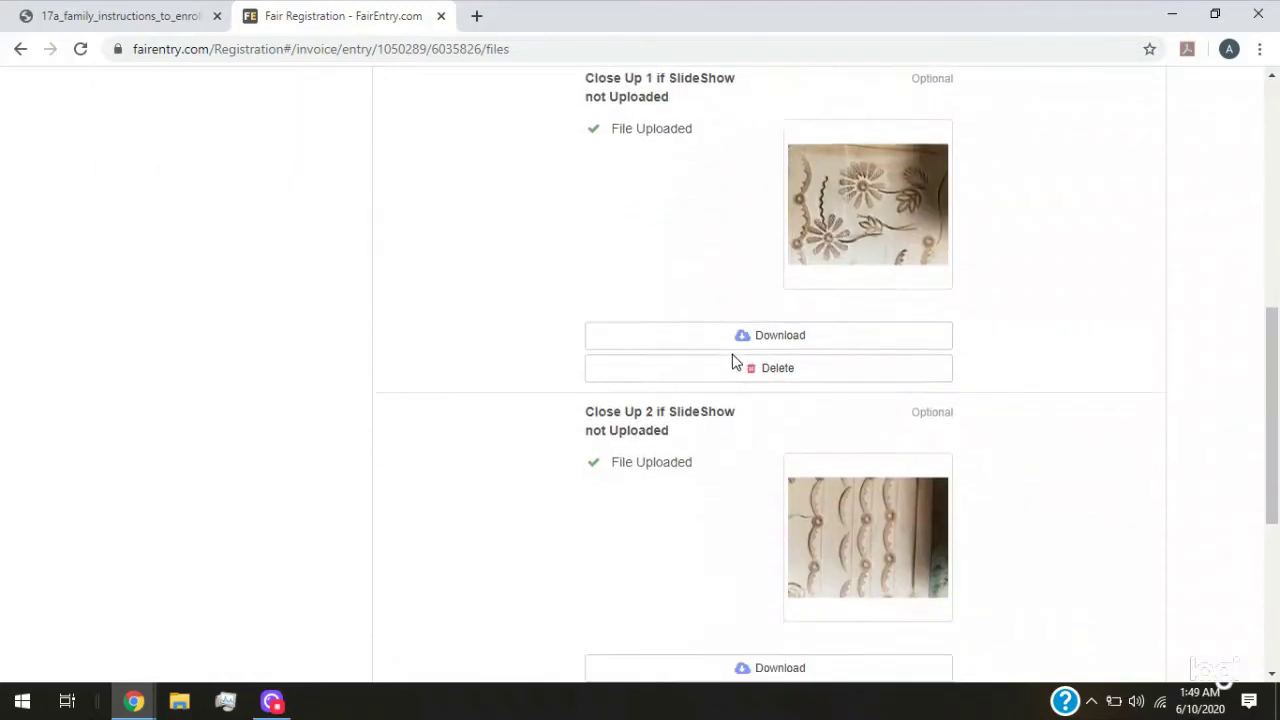
scroll(724, 424, "down", 1)
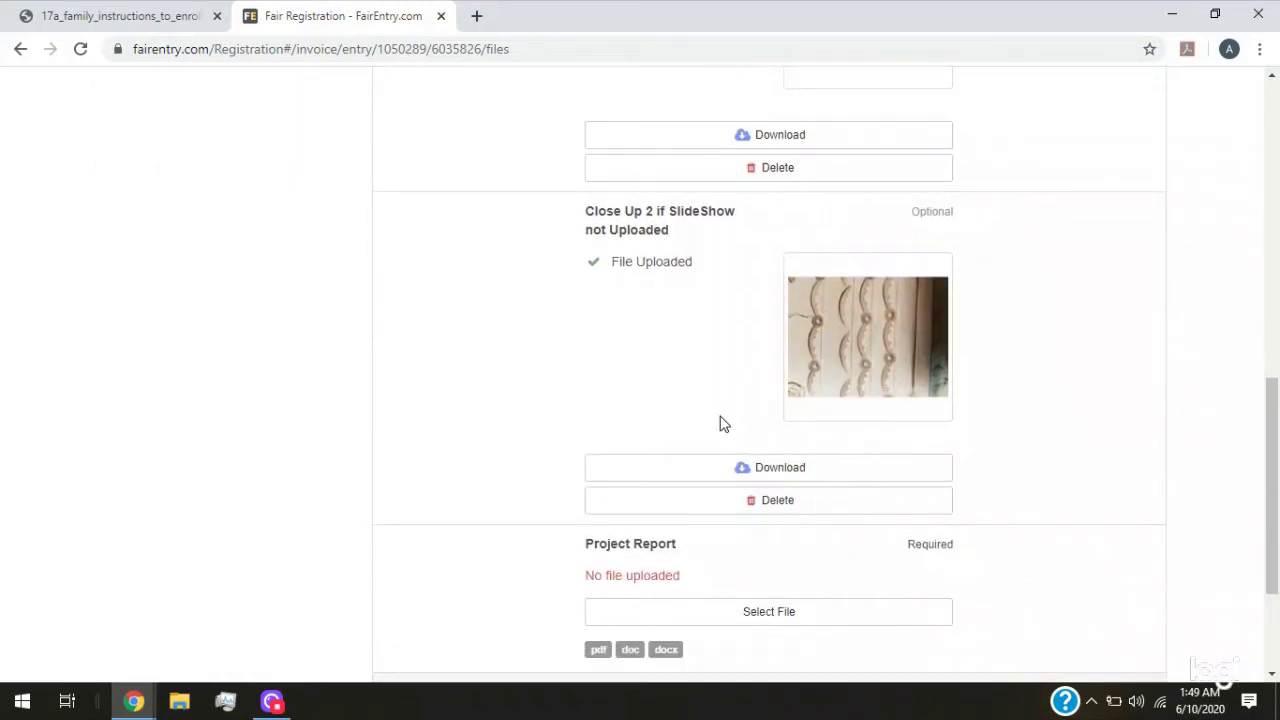
scroll(754, 380, "up", 4)
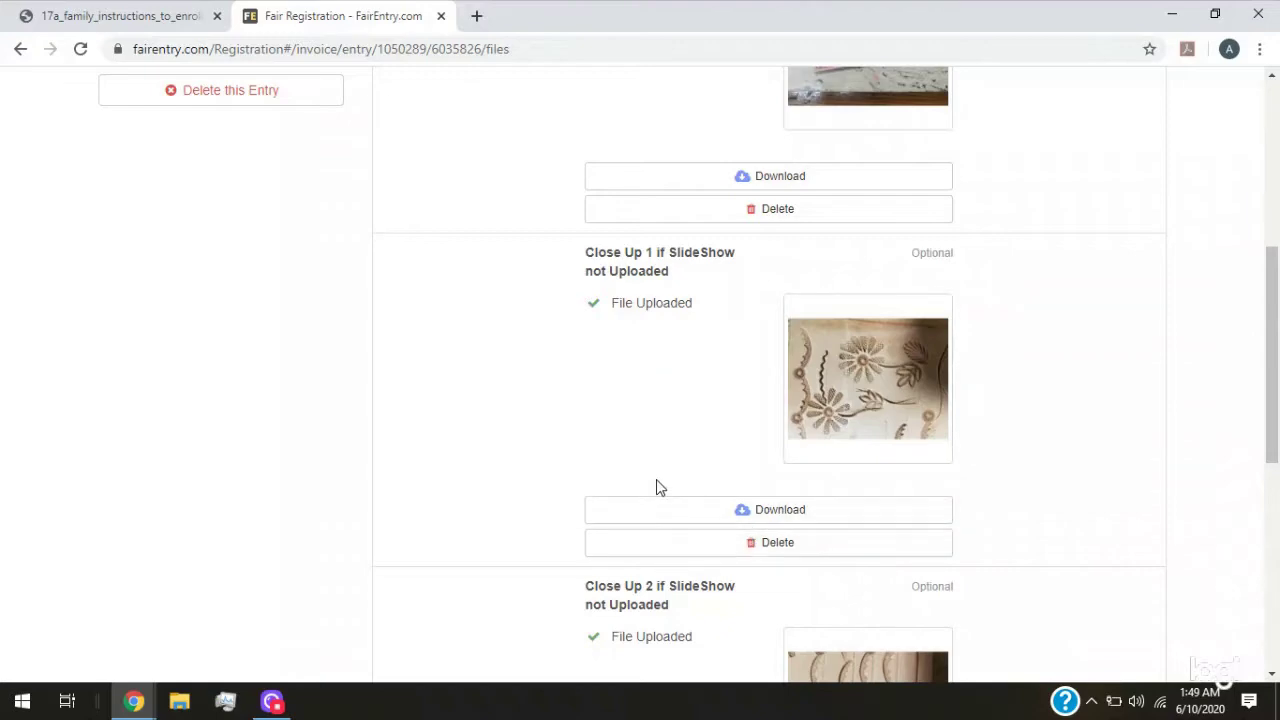
scroll(660, 480, "up", 2)
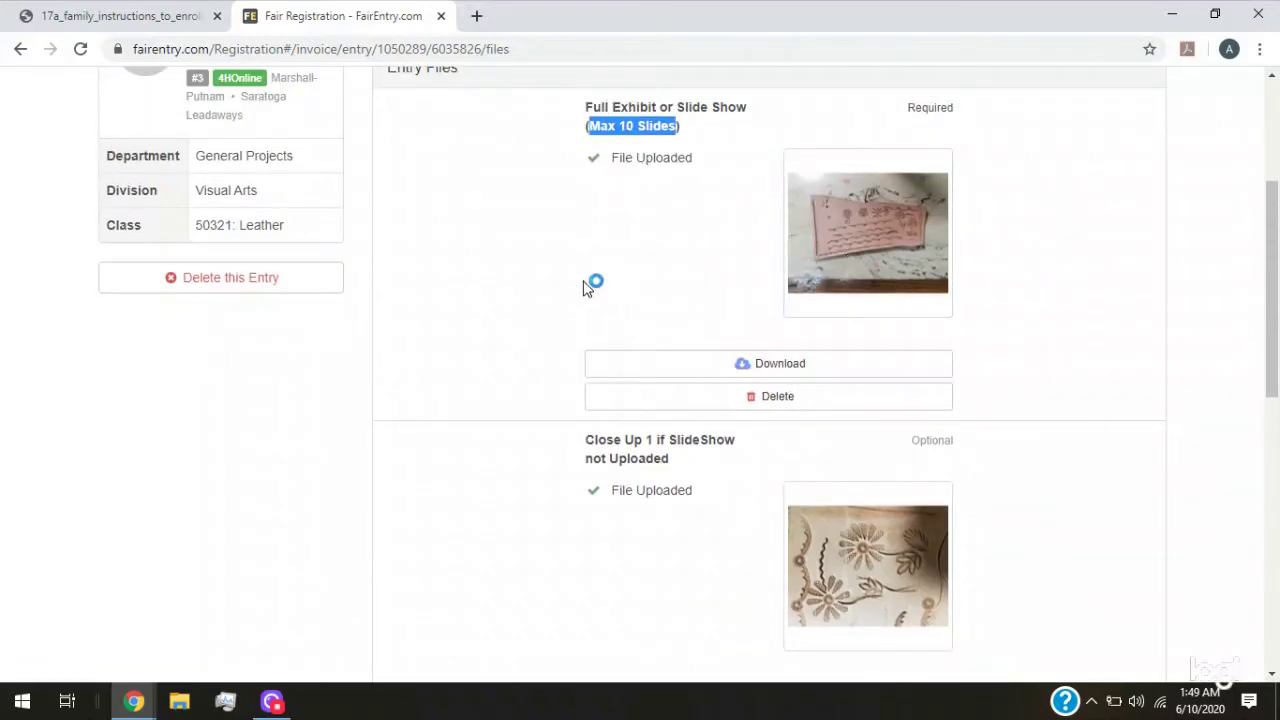
scroll(689, 317, "down", 5)
scroll(689, 317, "down", 2)
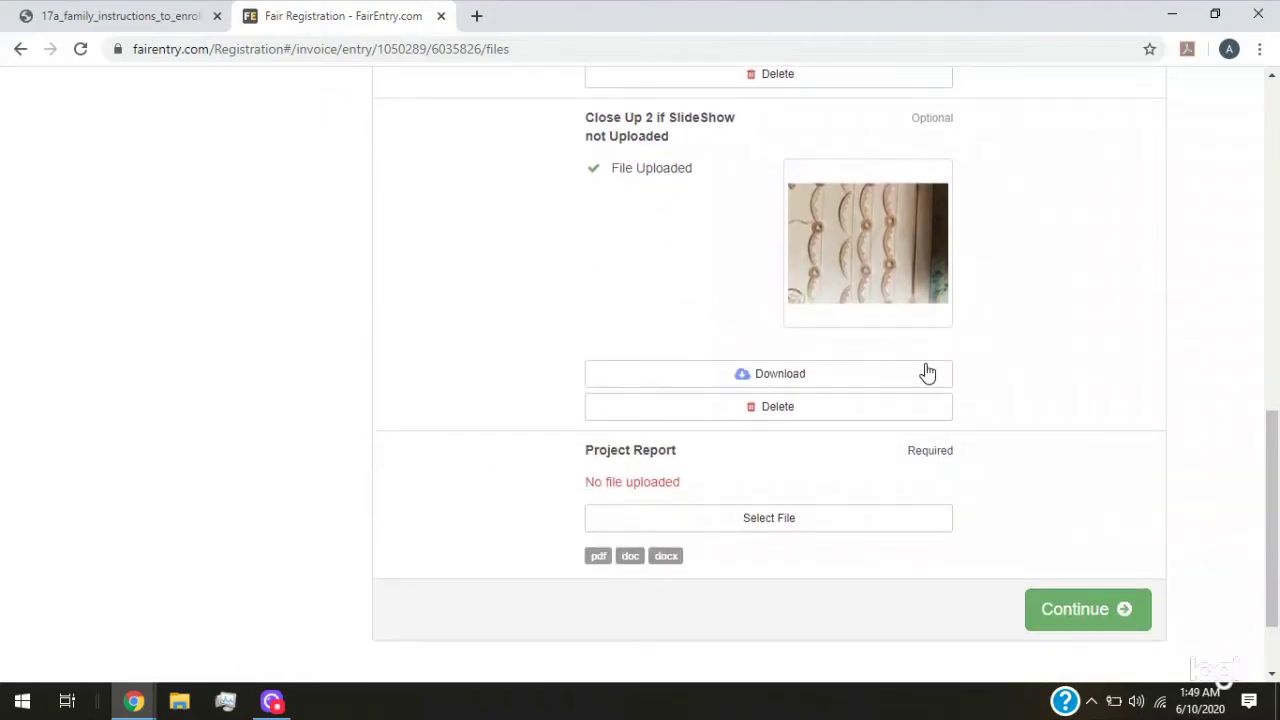
scroll(660, 217, "down", 2)
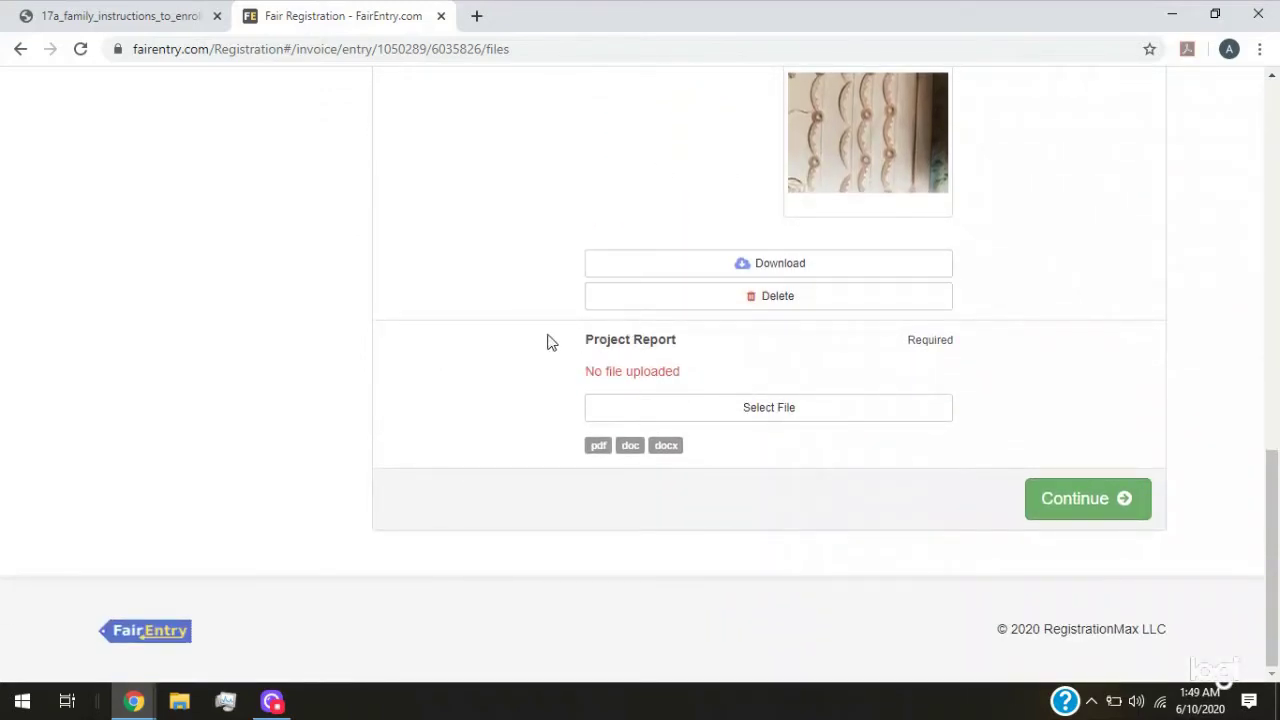
left_click_drag(586, 340, 700, 334)
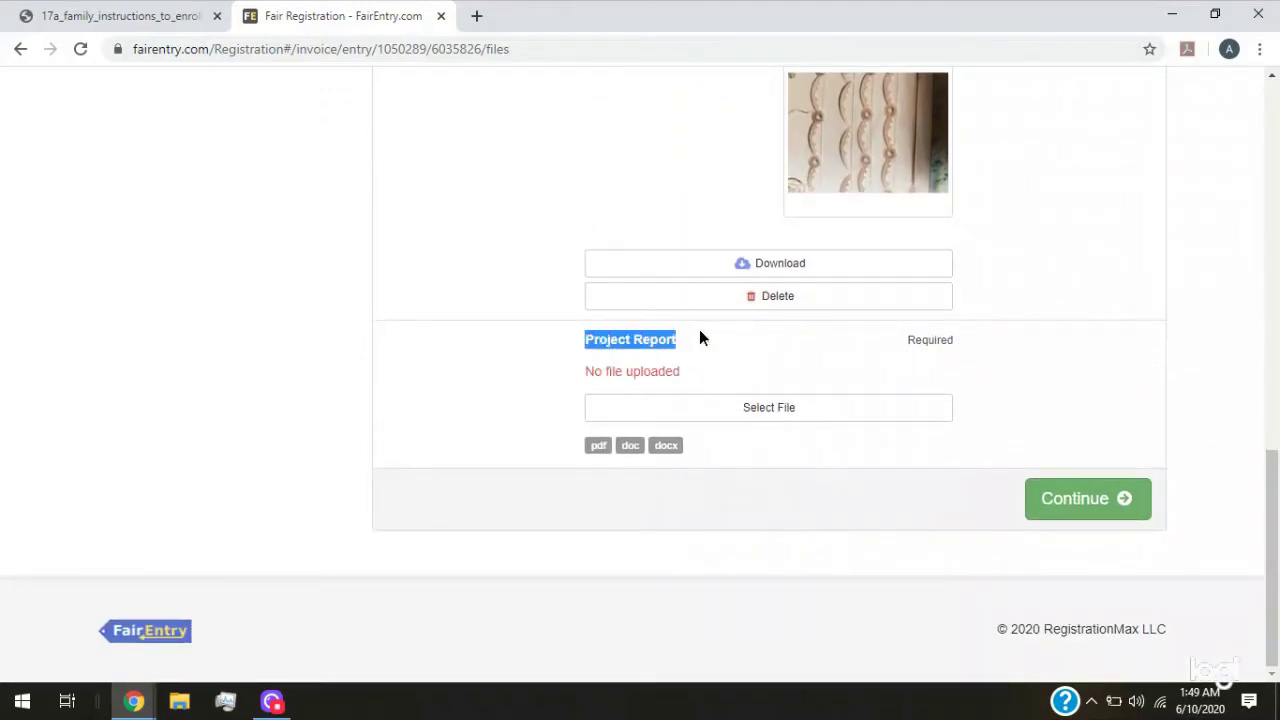
left_click(145, 18)
left_click(17, 49)
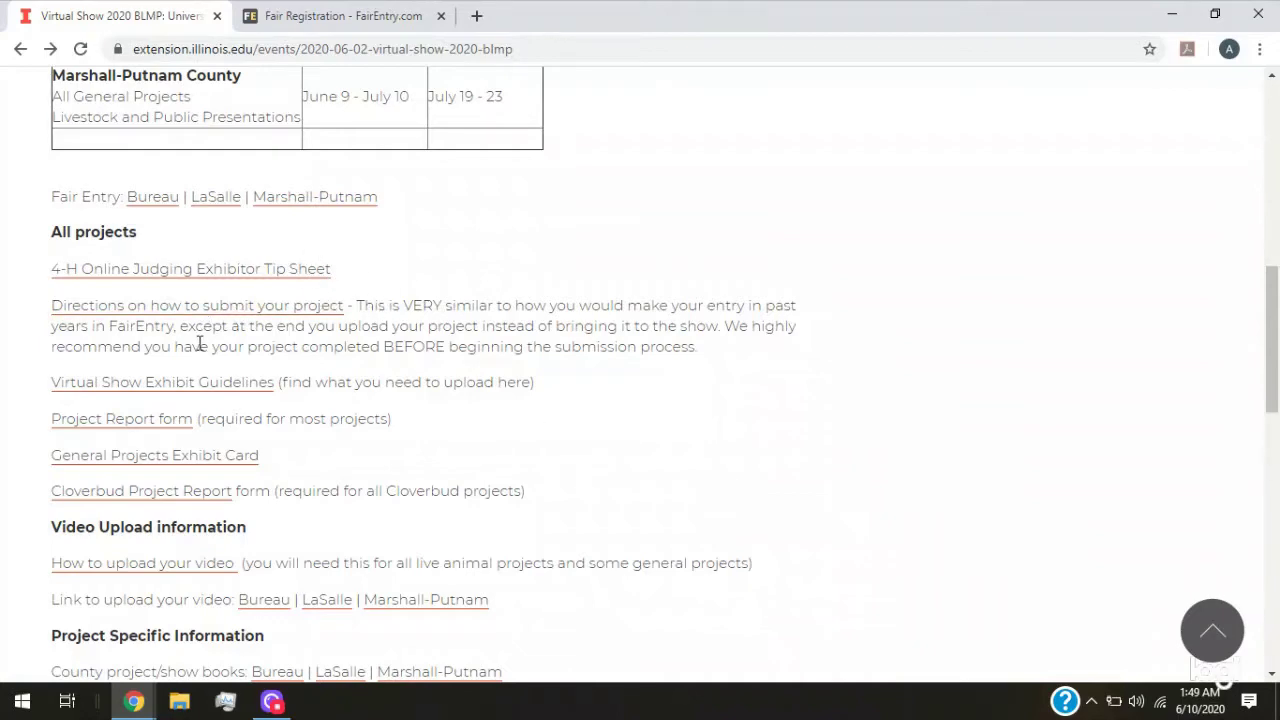
left_click(160, 420)
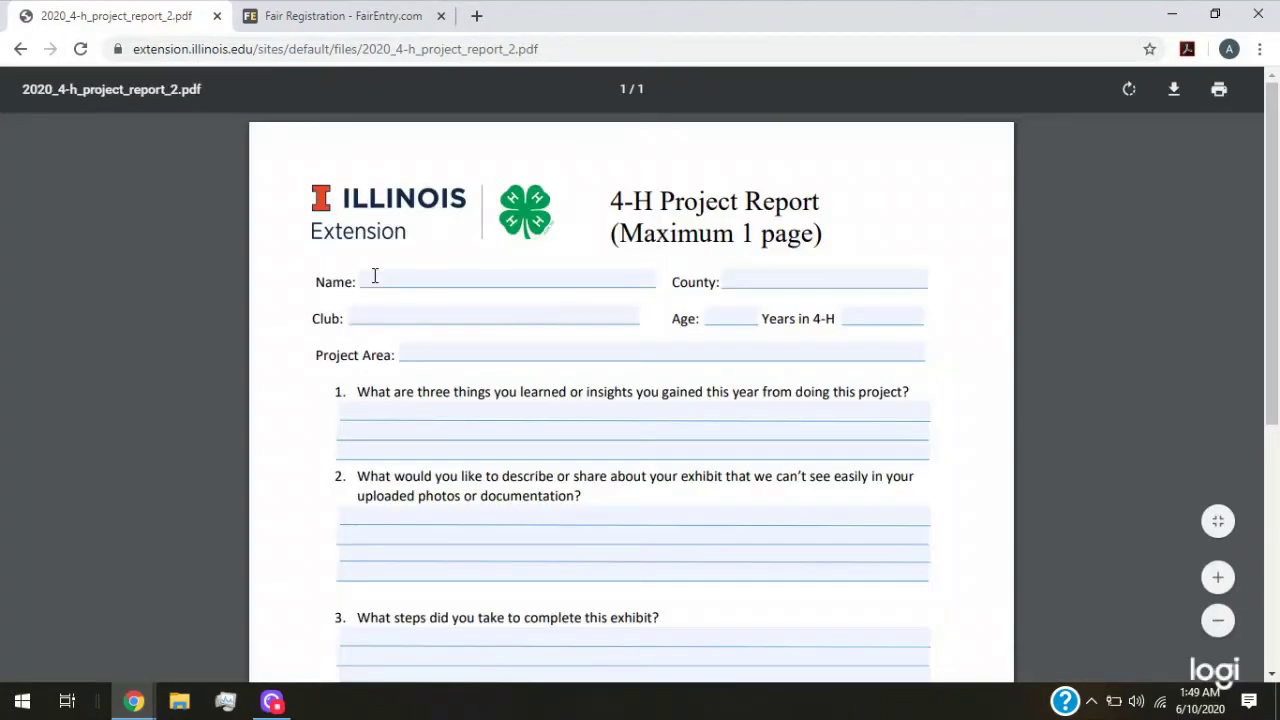
left_click(375, 276)
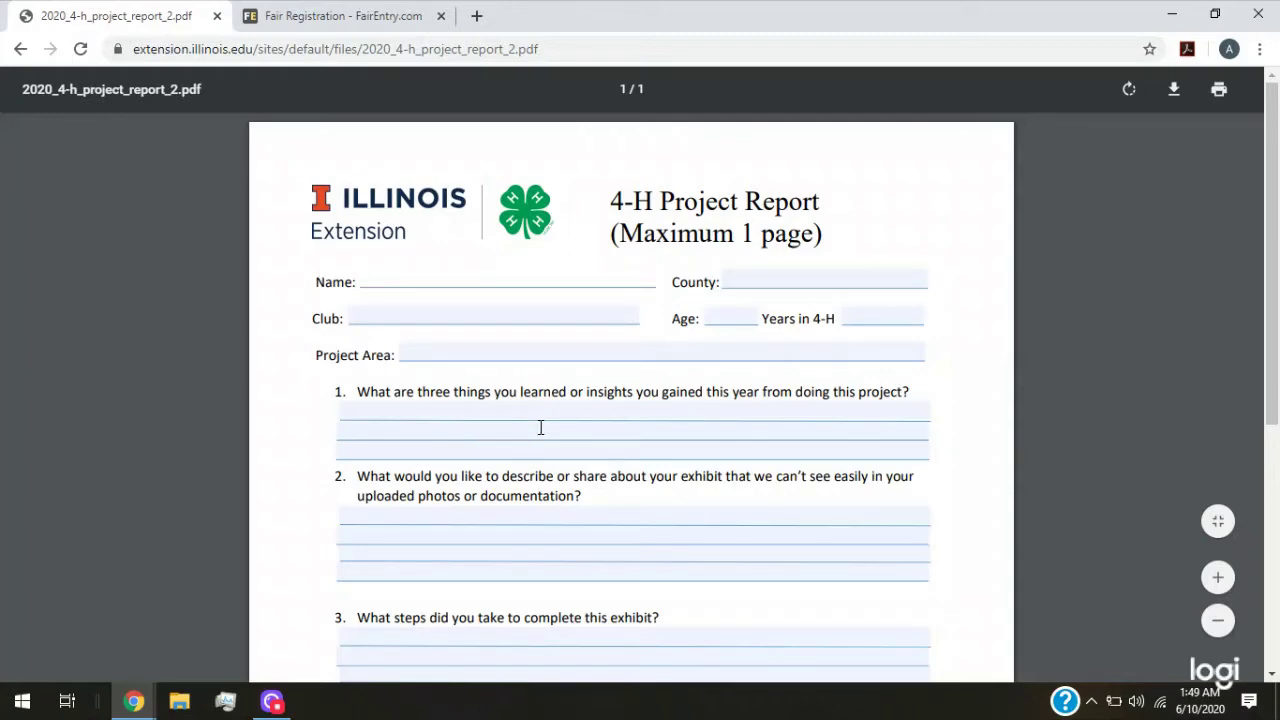
left_click(16, 52)
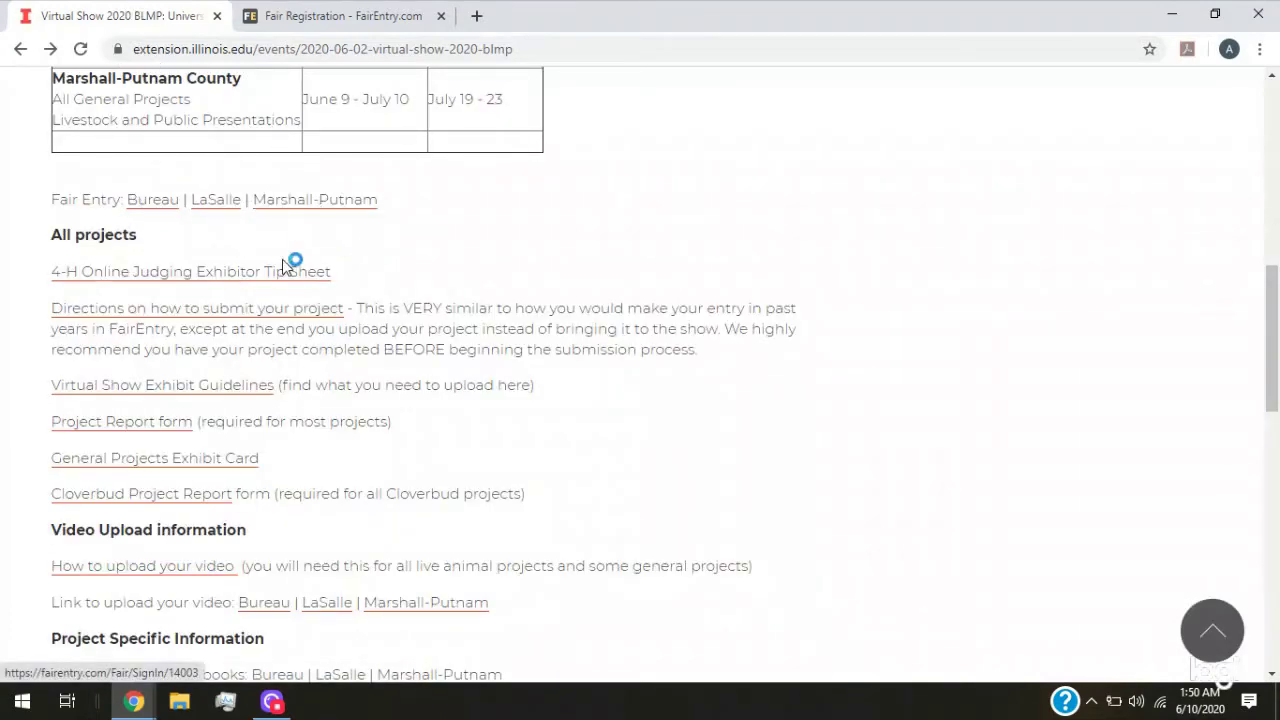
left_click(242, 312)
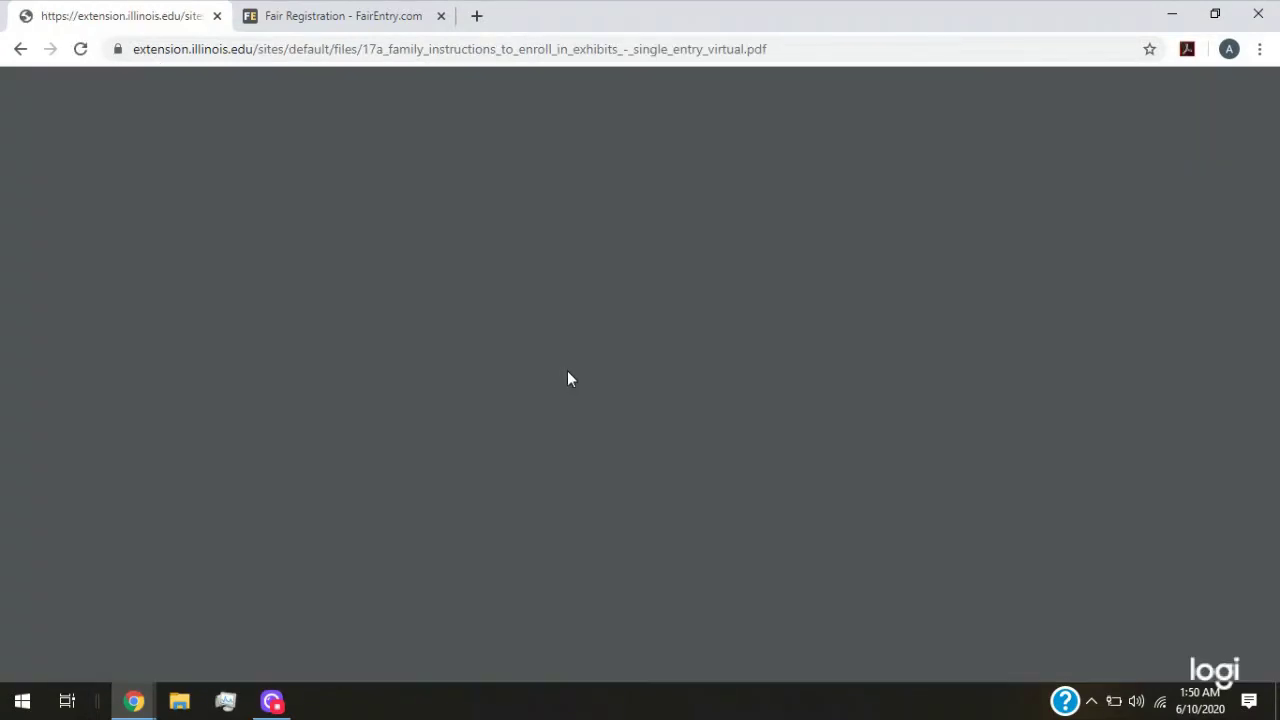
scroll(551, 352, "down", 20)
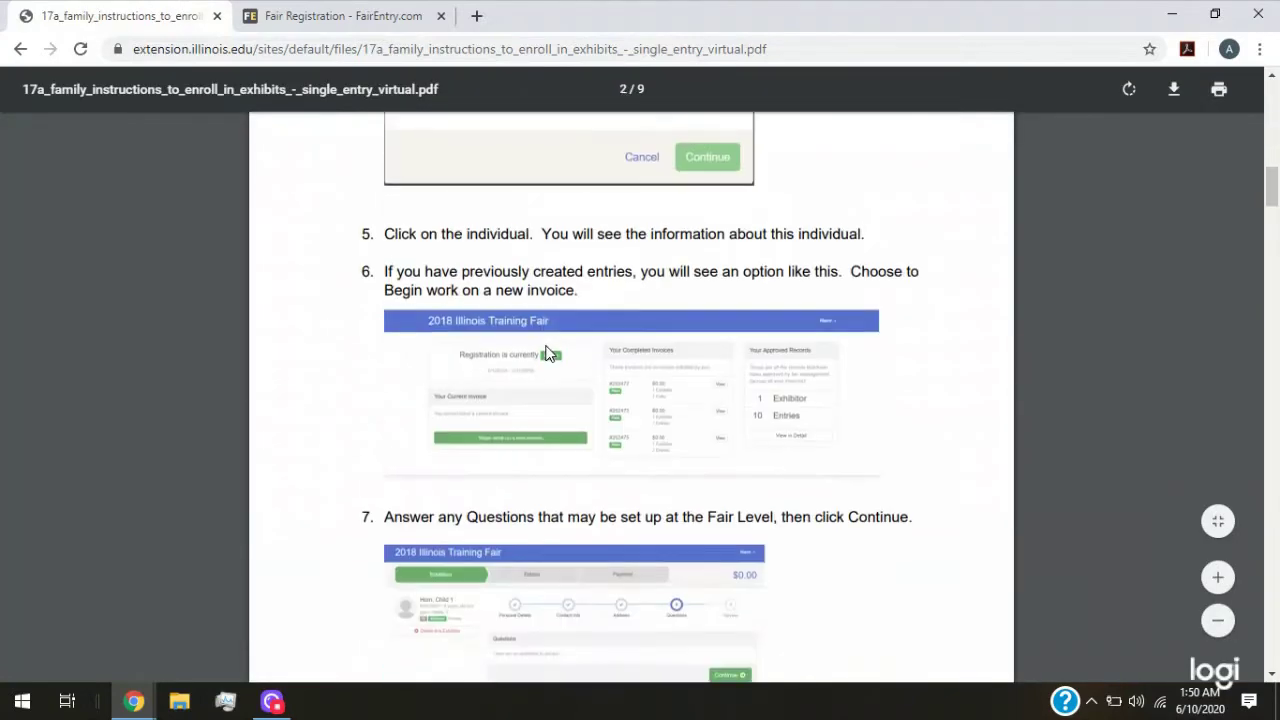
scroll(545, 349, "down", 20)
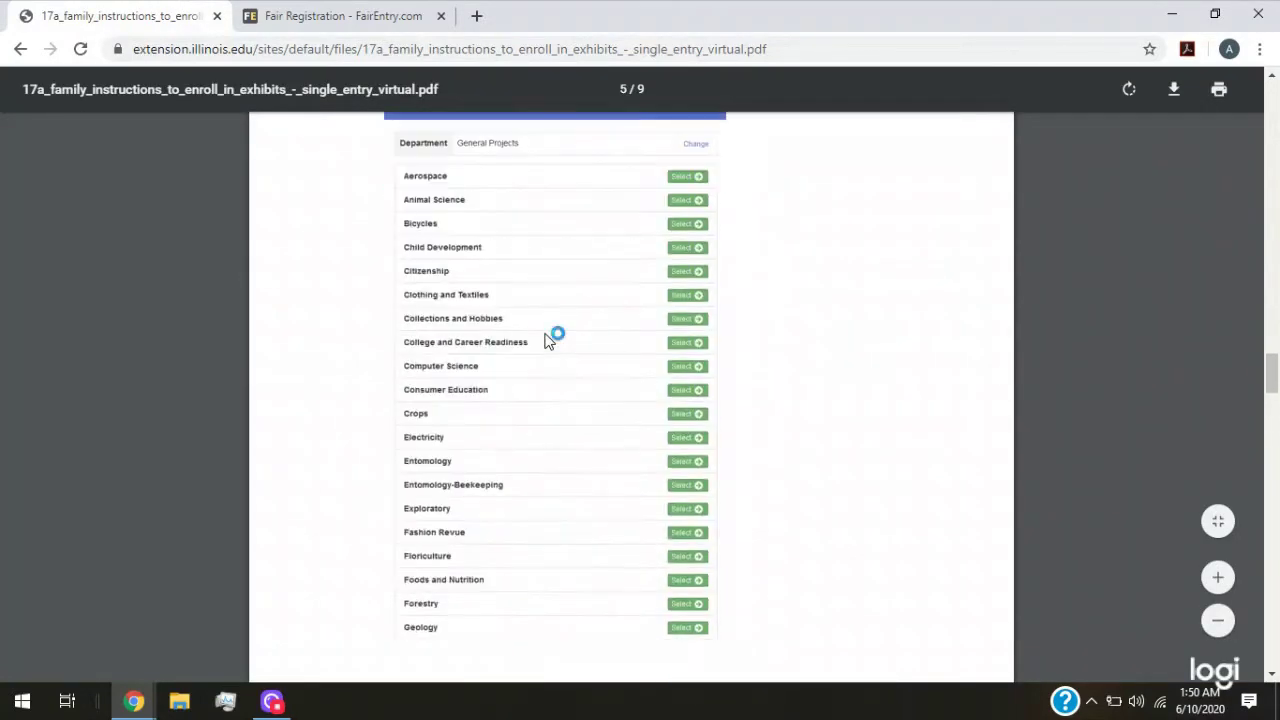
scroll(545, 341, "down", 9)
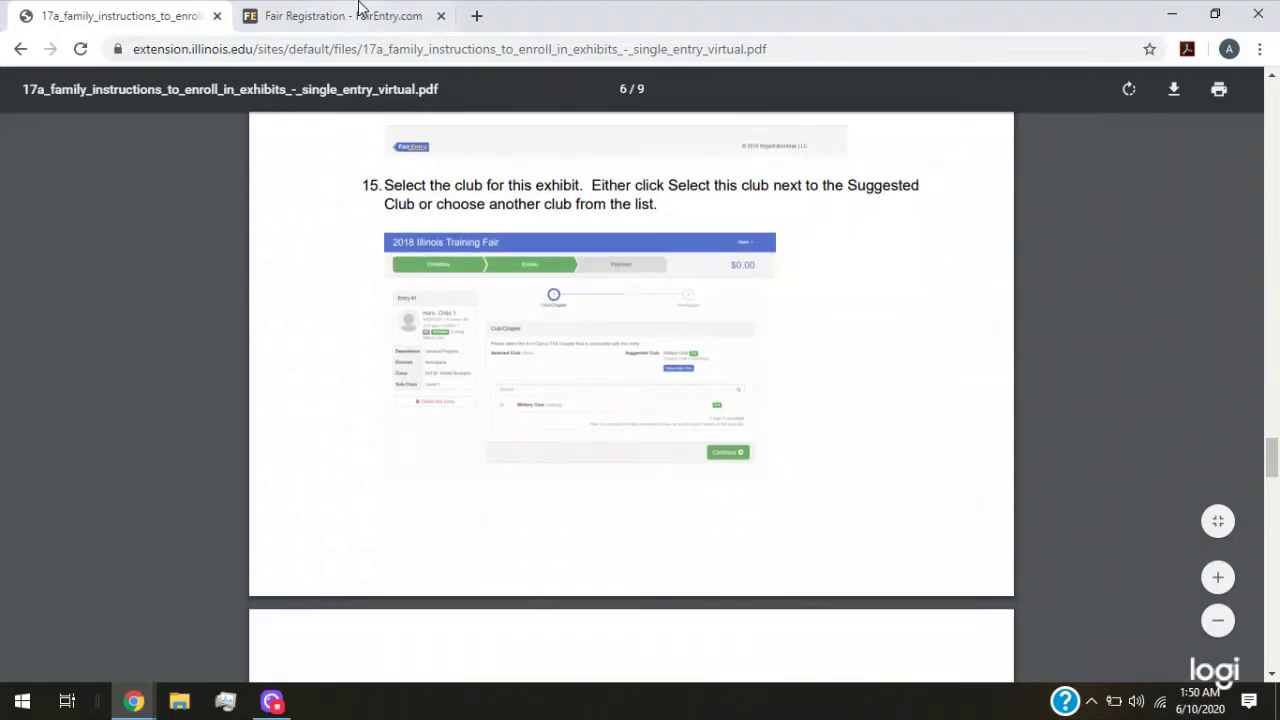
scroll(558, 475, "down", 5)
left_click(293, 17)
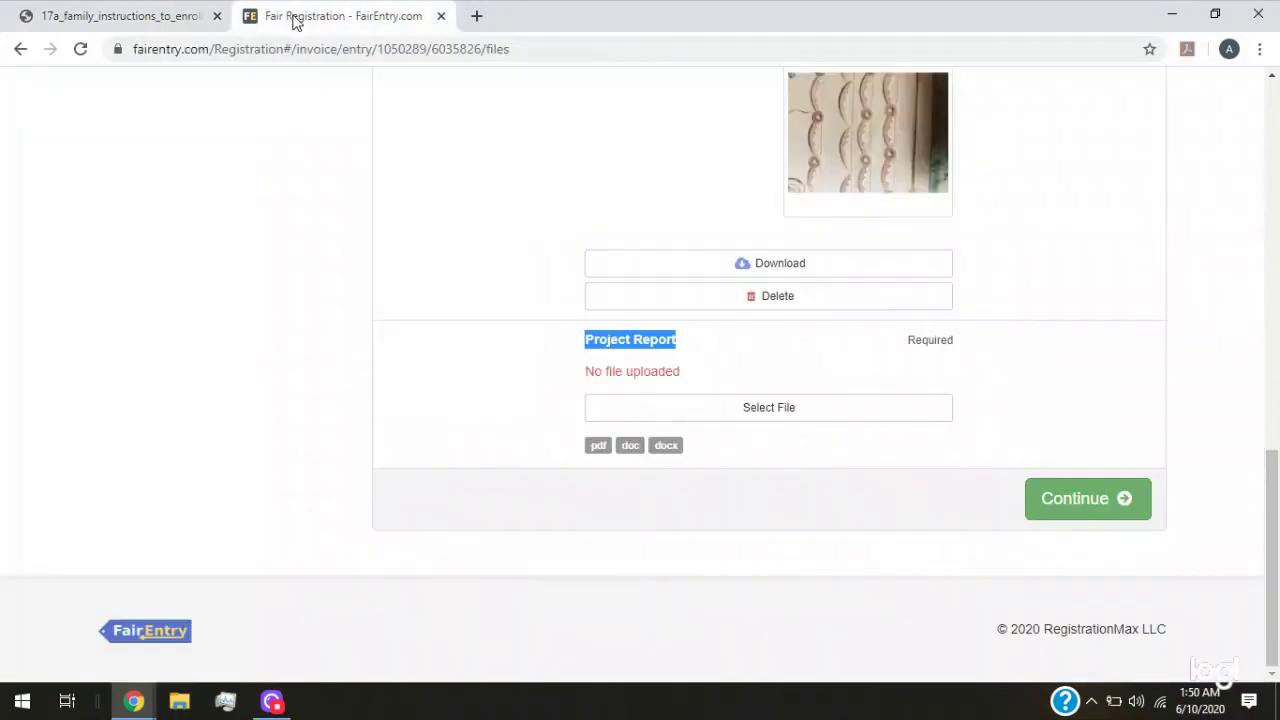
Upload the leather project report PDF as the Project Report and save the entry's files
left_click(772, 415)
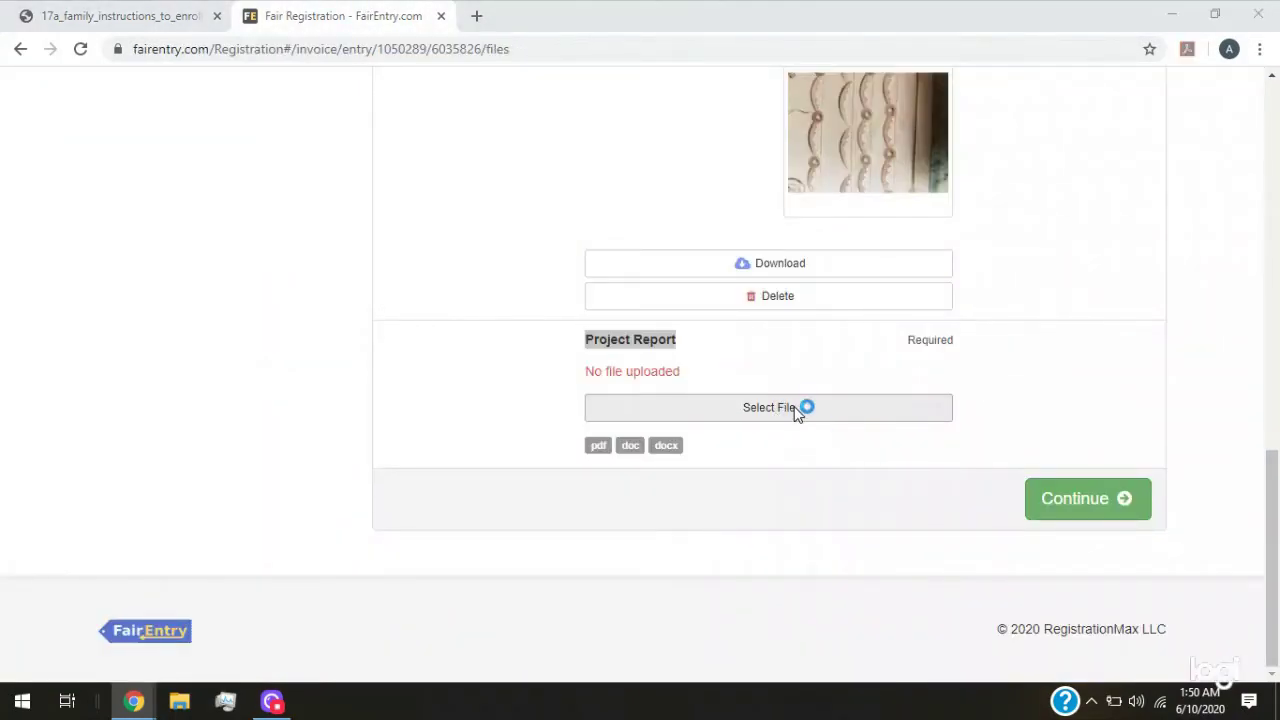
left_click(183, 119)
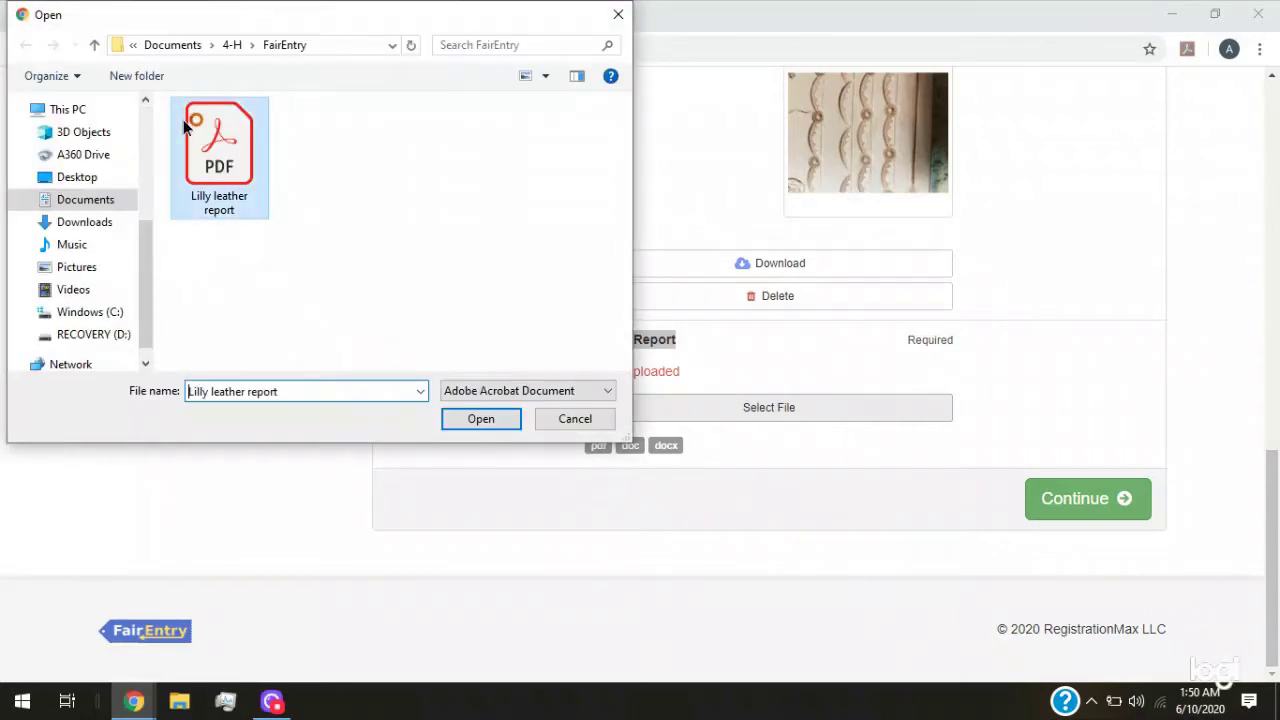
left_click(482, 419)
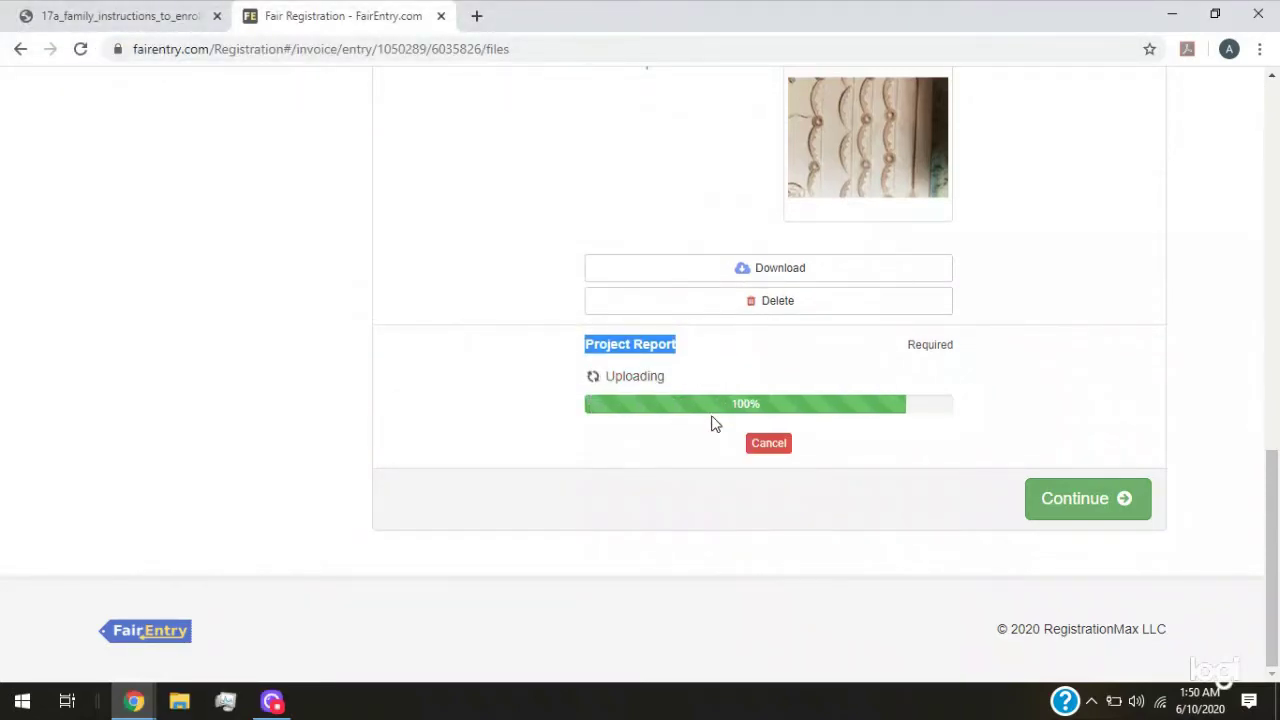
scroll(684, 485, "up", 10)
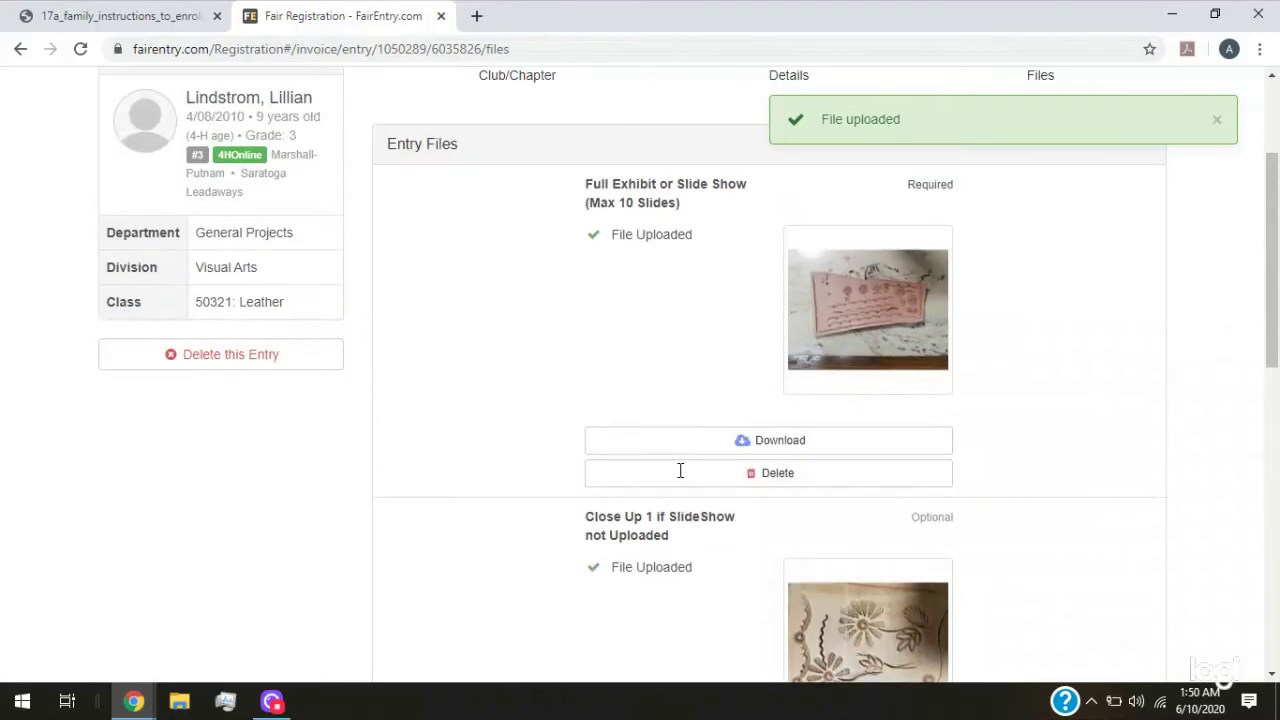
scroll(878, 402, "down", 2)
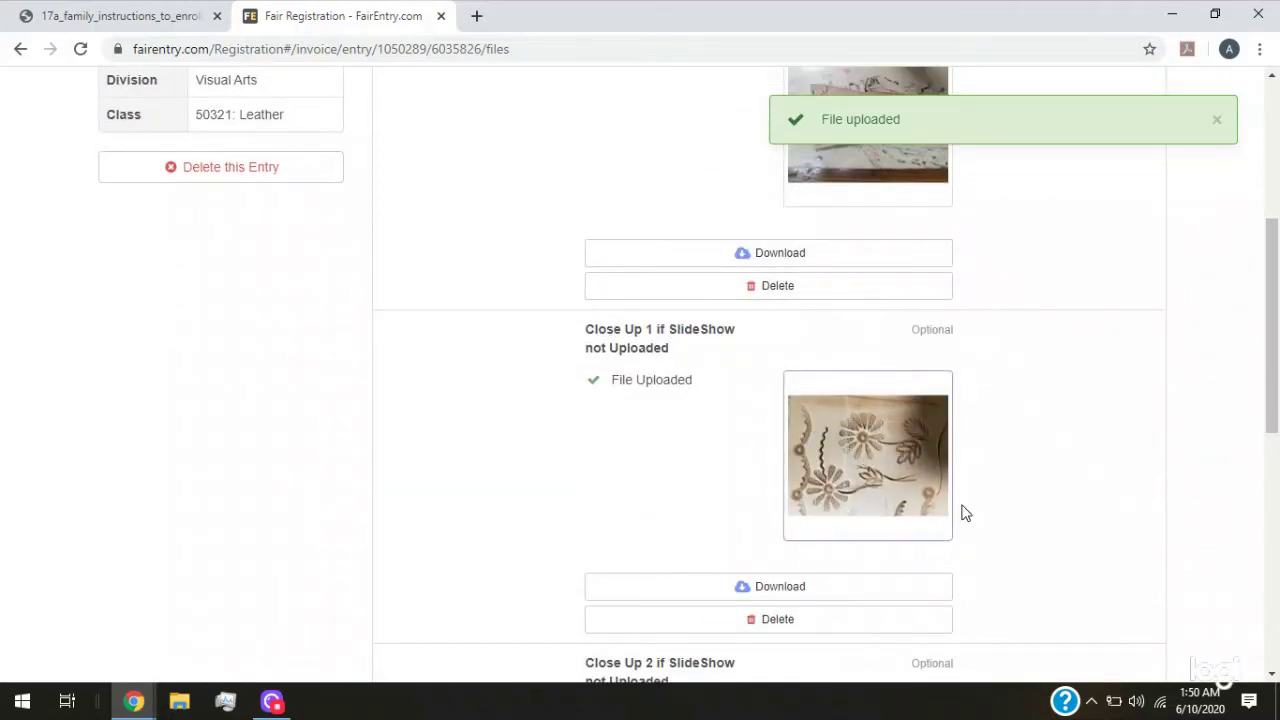
scroll(689, 526, "down", 4)
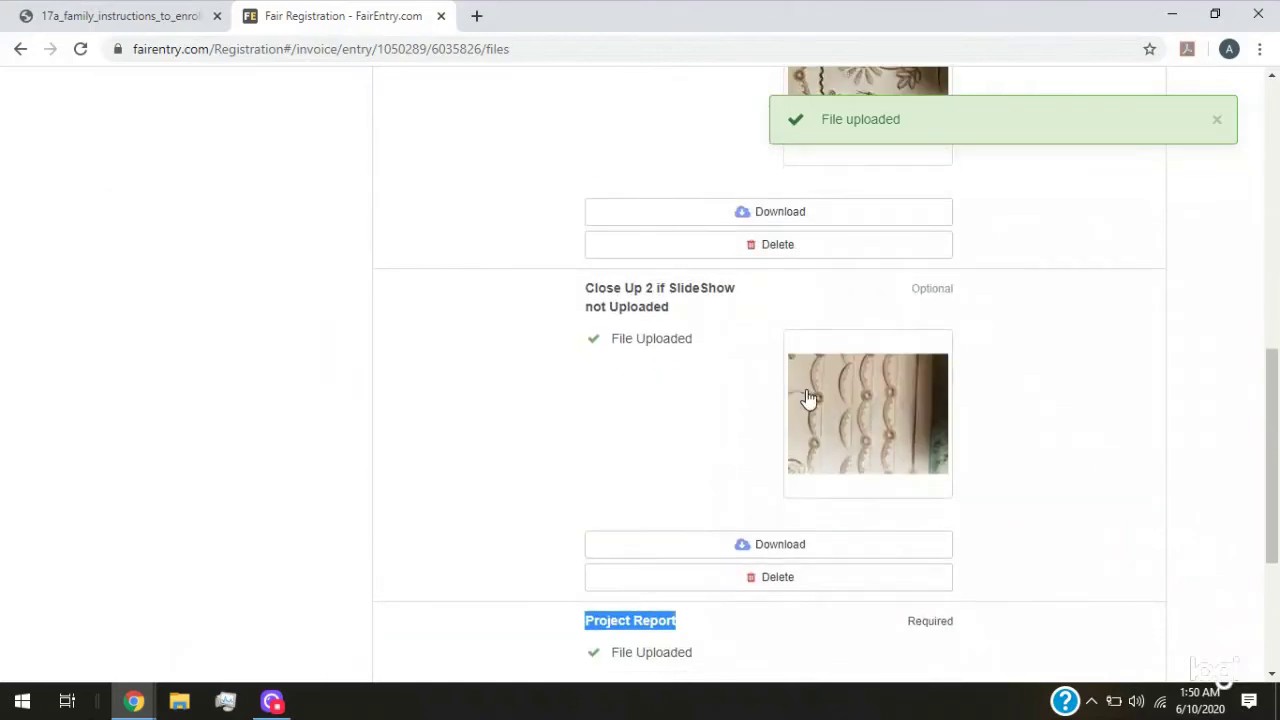
scroll(971, 497, "down", 3)
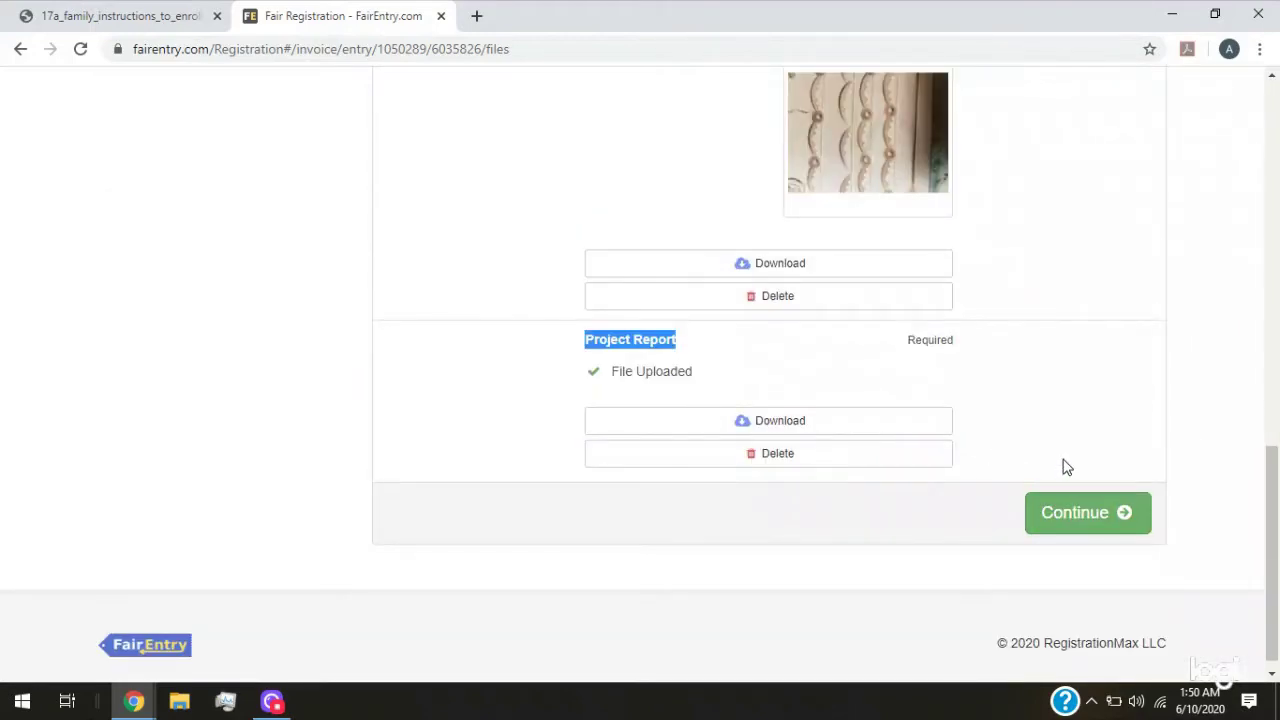
left_click(1065, 511)
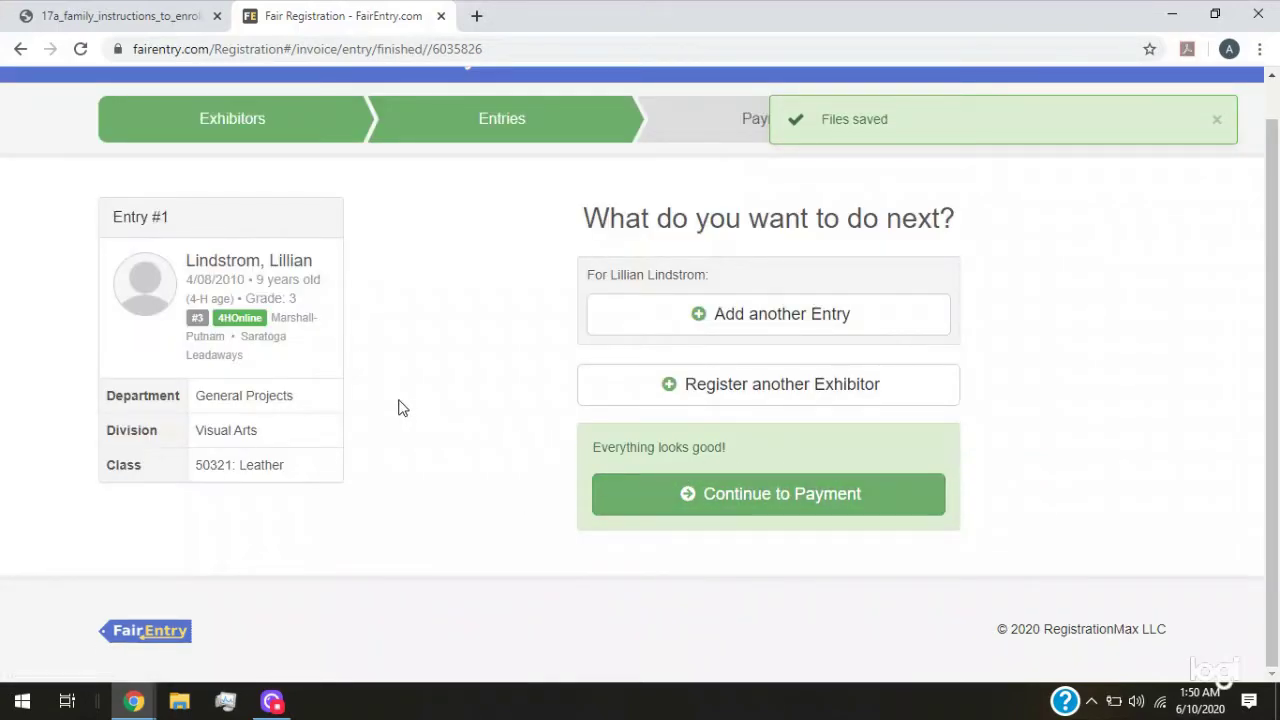
left_click(145, 22)
scroll(452, 347, "down", 2)
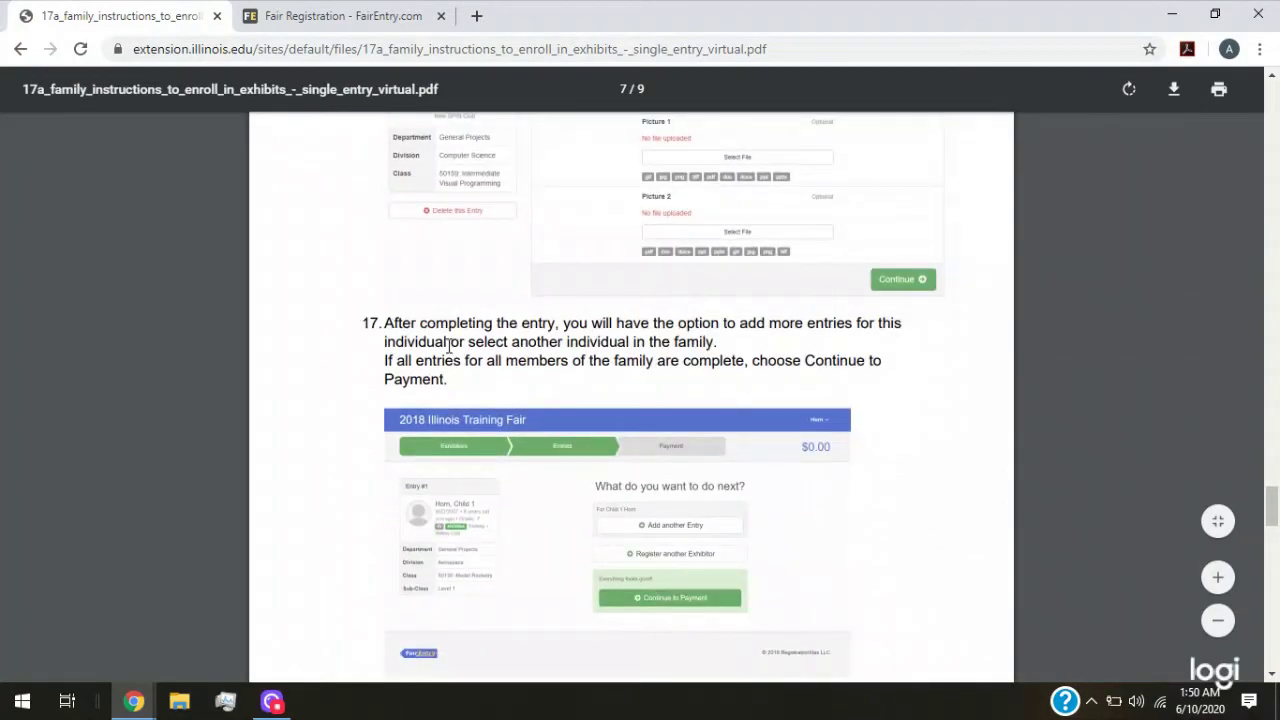
scroll(449, 345, "up", 1)
scroll(449, 346, "down", 2)
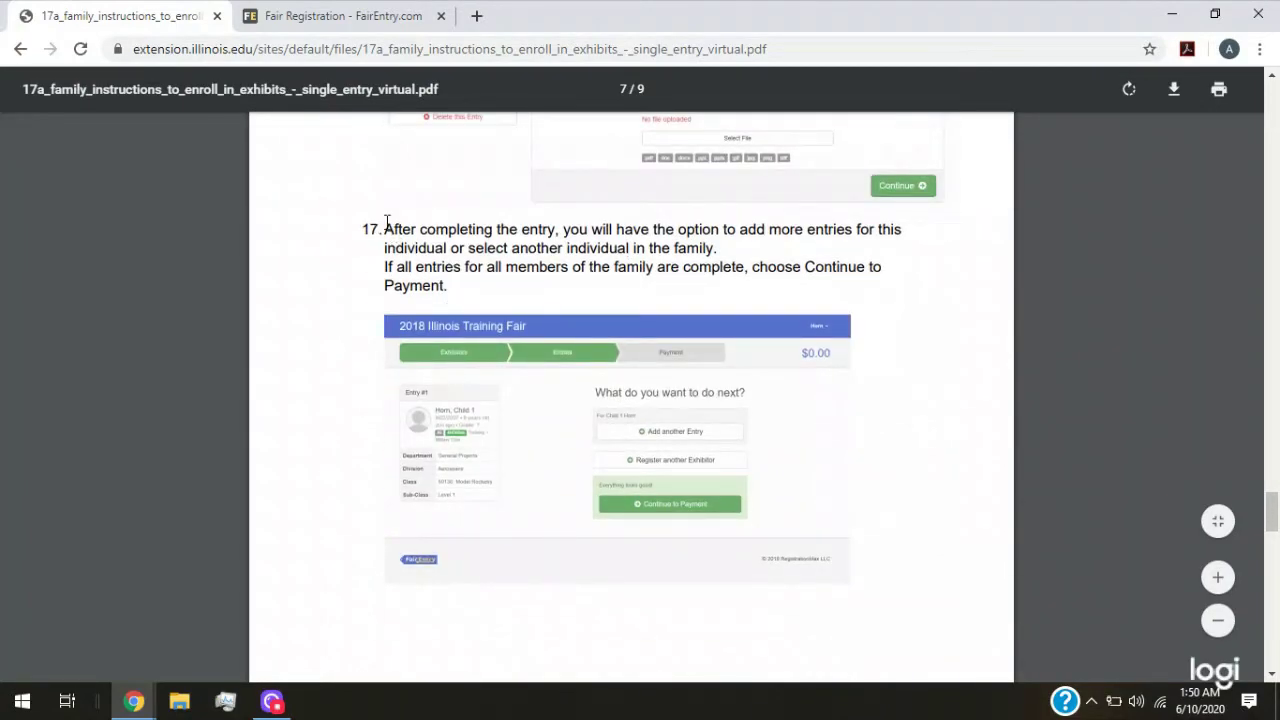
left_click_drag(386, 222, 455, 290)
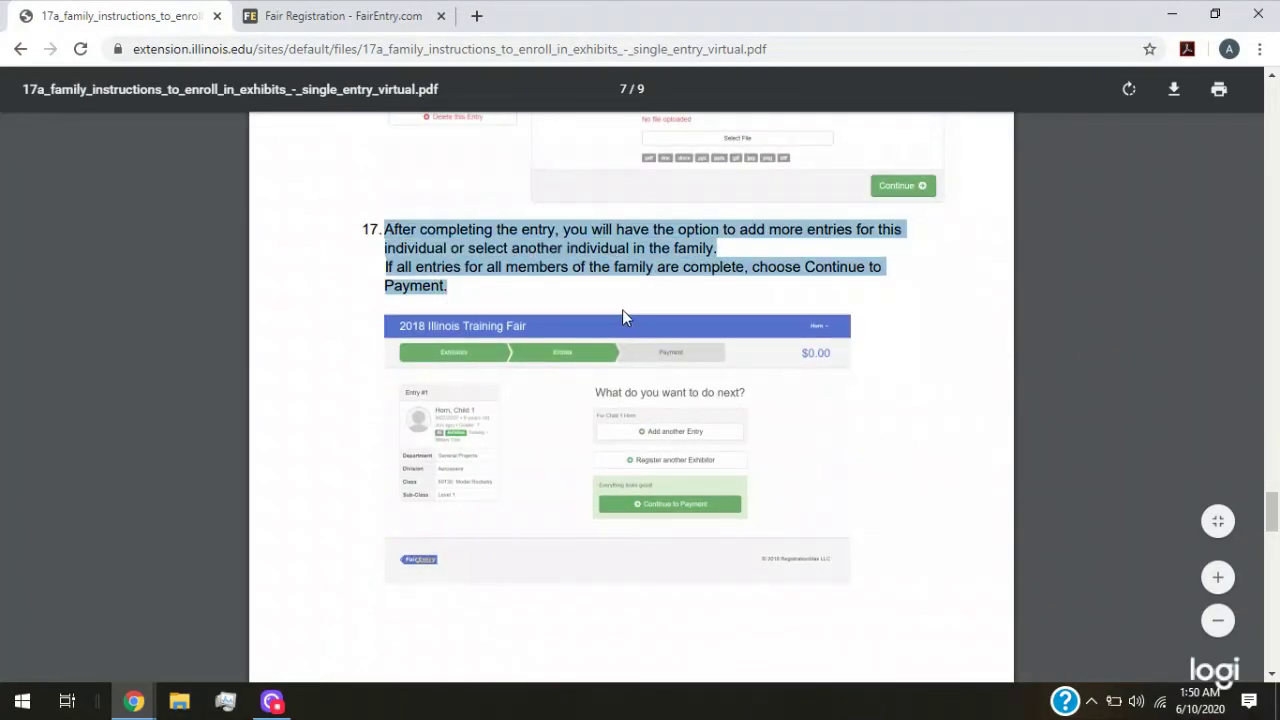
left_click(312, 20)
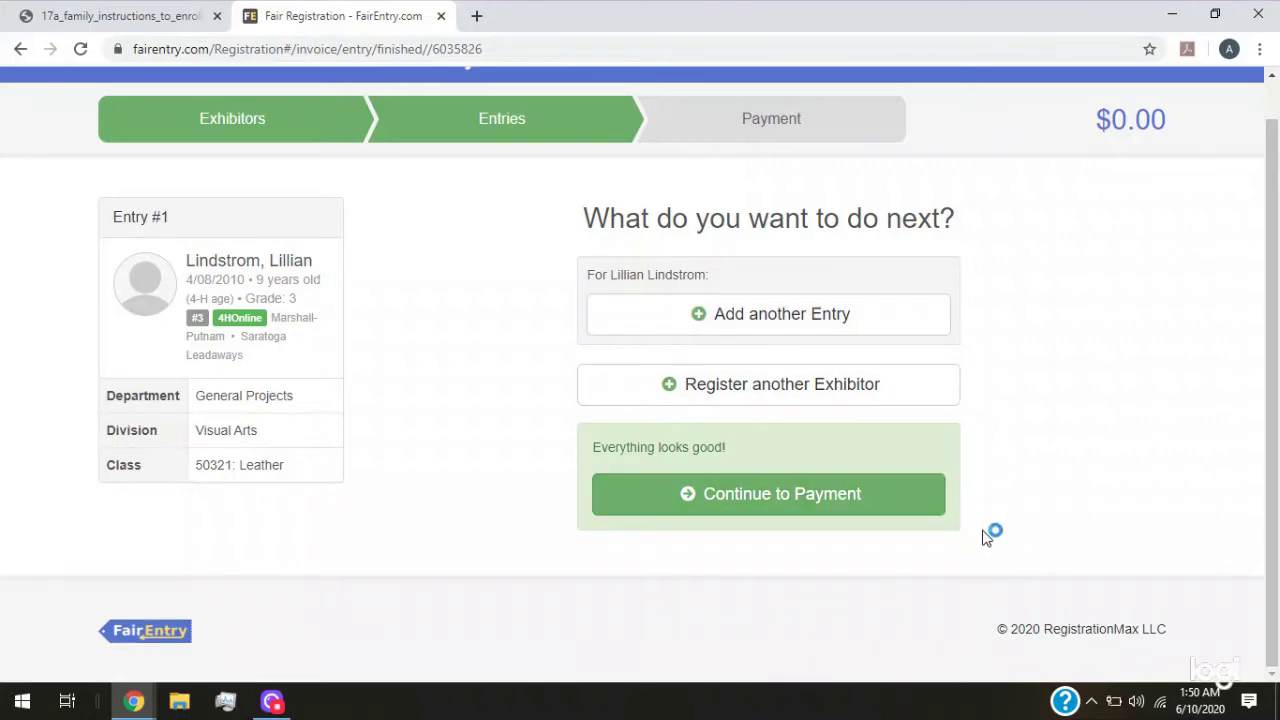
Pass invoice review and payment method to the $0.00 Confirm step, then step back once
left_click(793, 500)
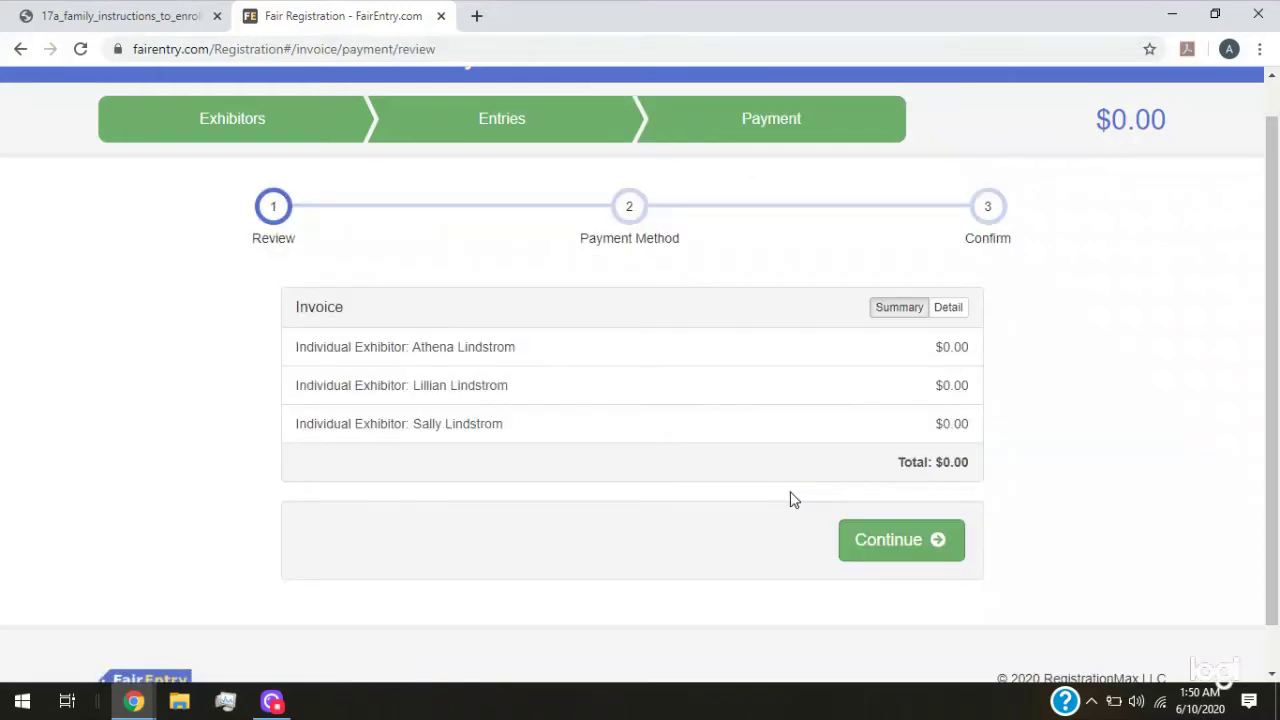
left_click(900, 558)
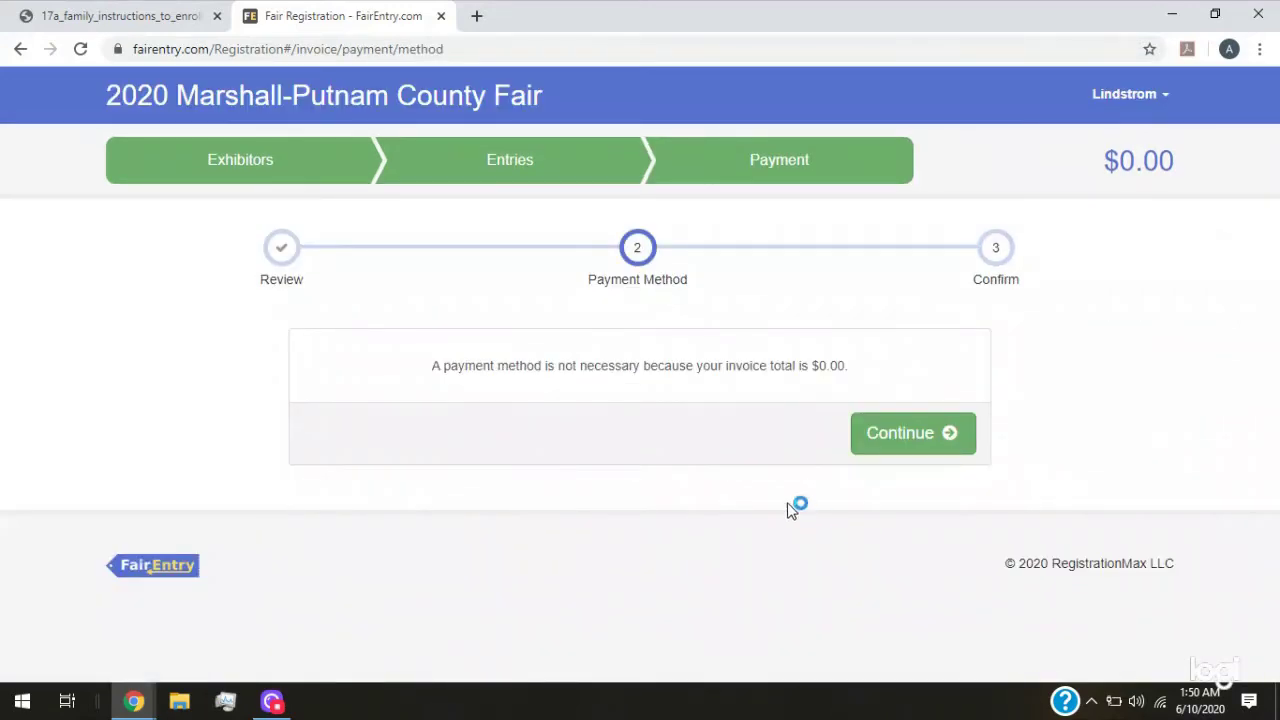
left_click(922, 446)
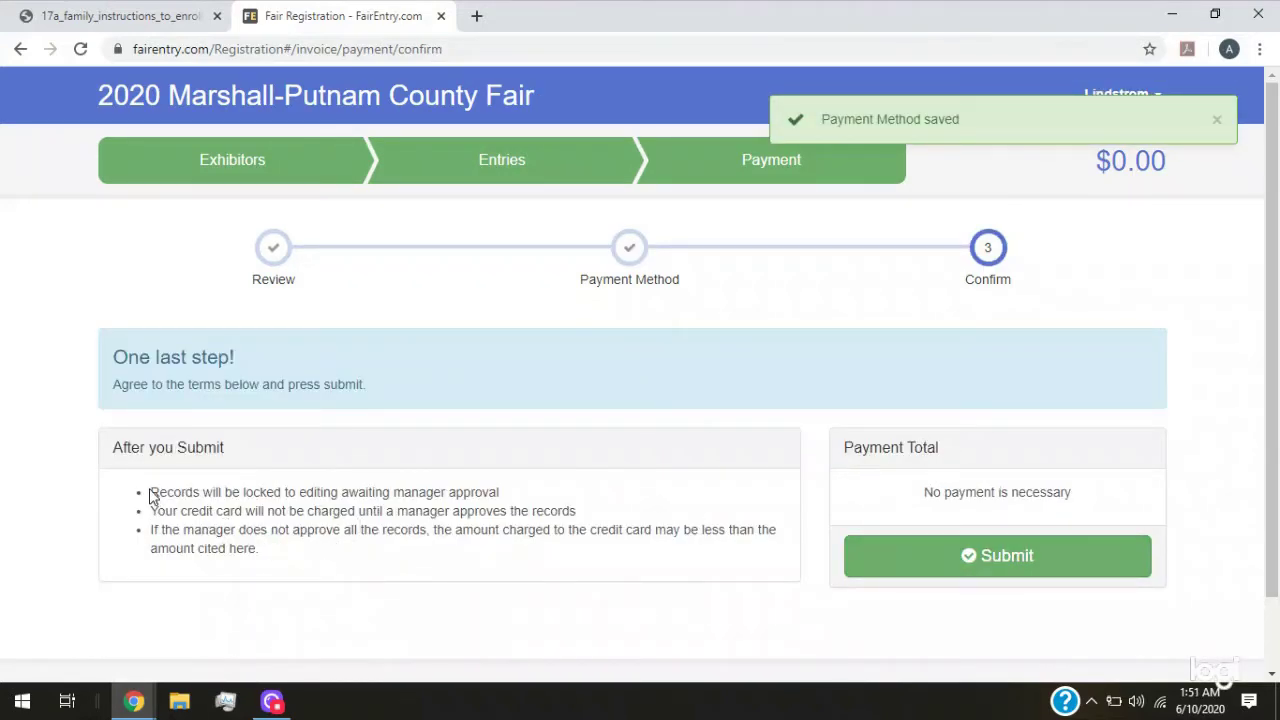
left_click_drag(224, 476, 484, 492)
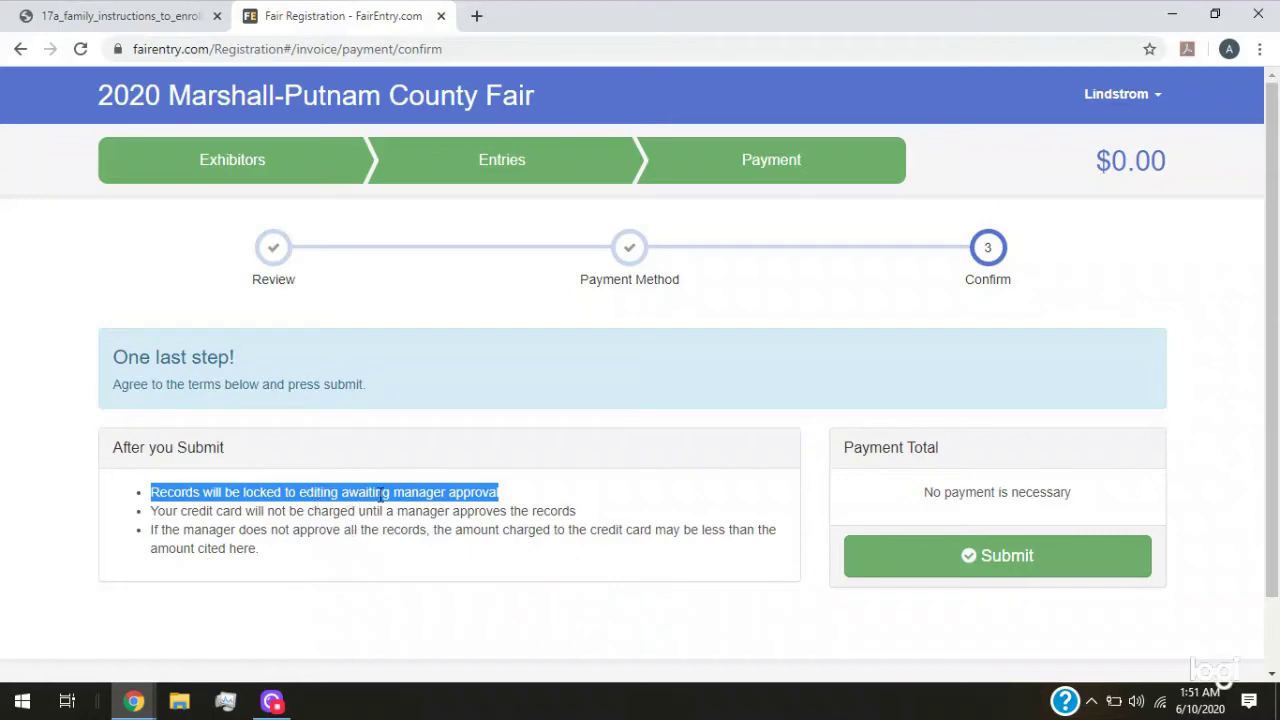
left_click(20, 49)
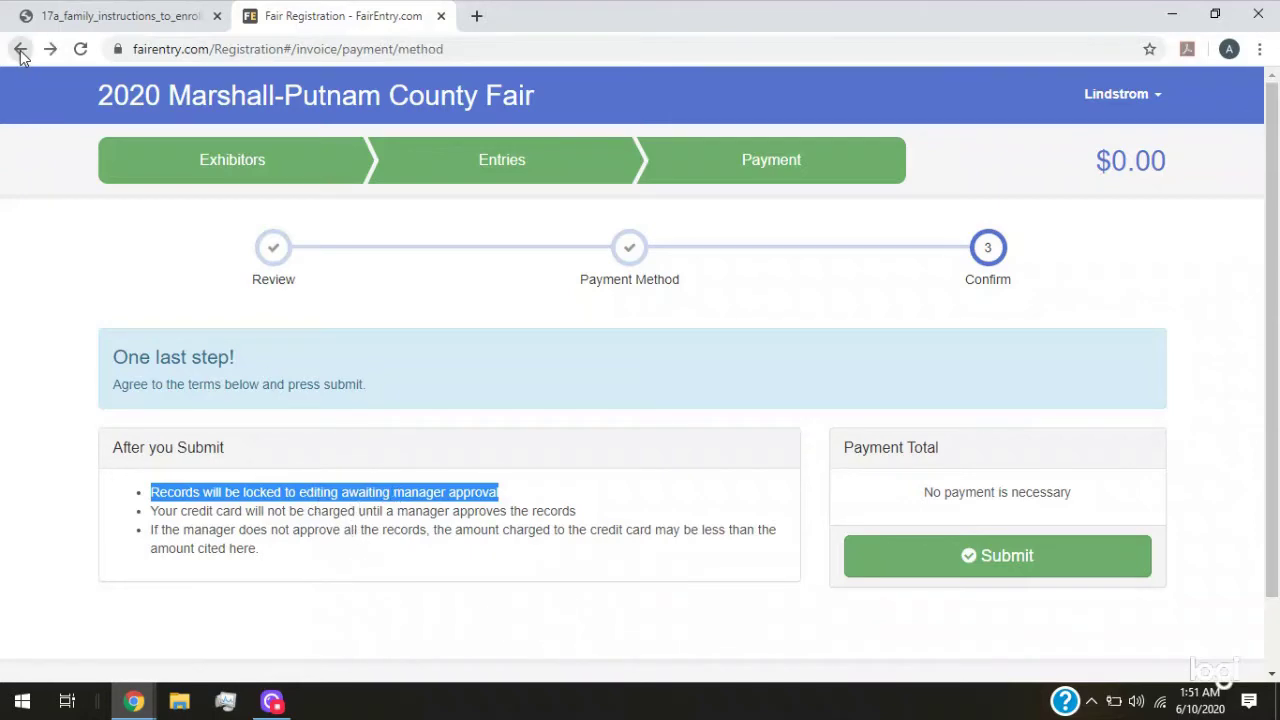
Go back to Entry #1's summary page and begin adding another entry
left_click(20, 49)
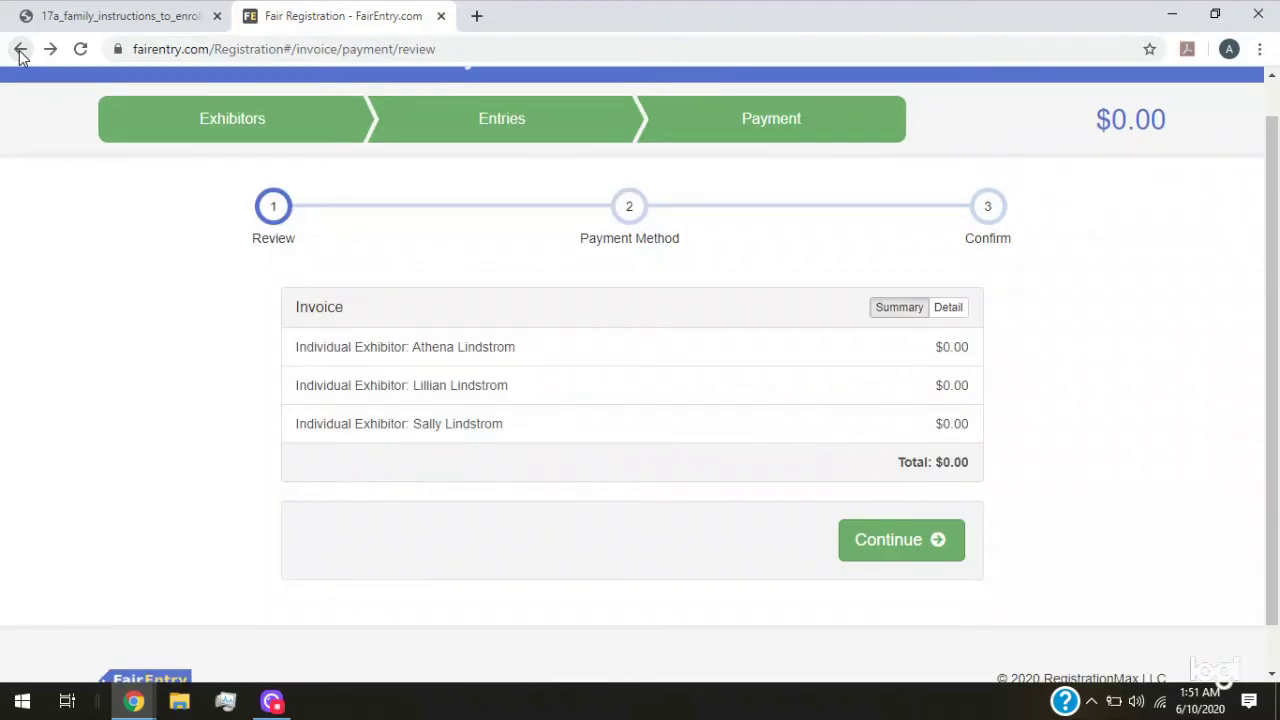
left_click(20, 50)
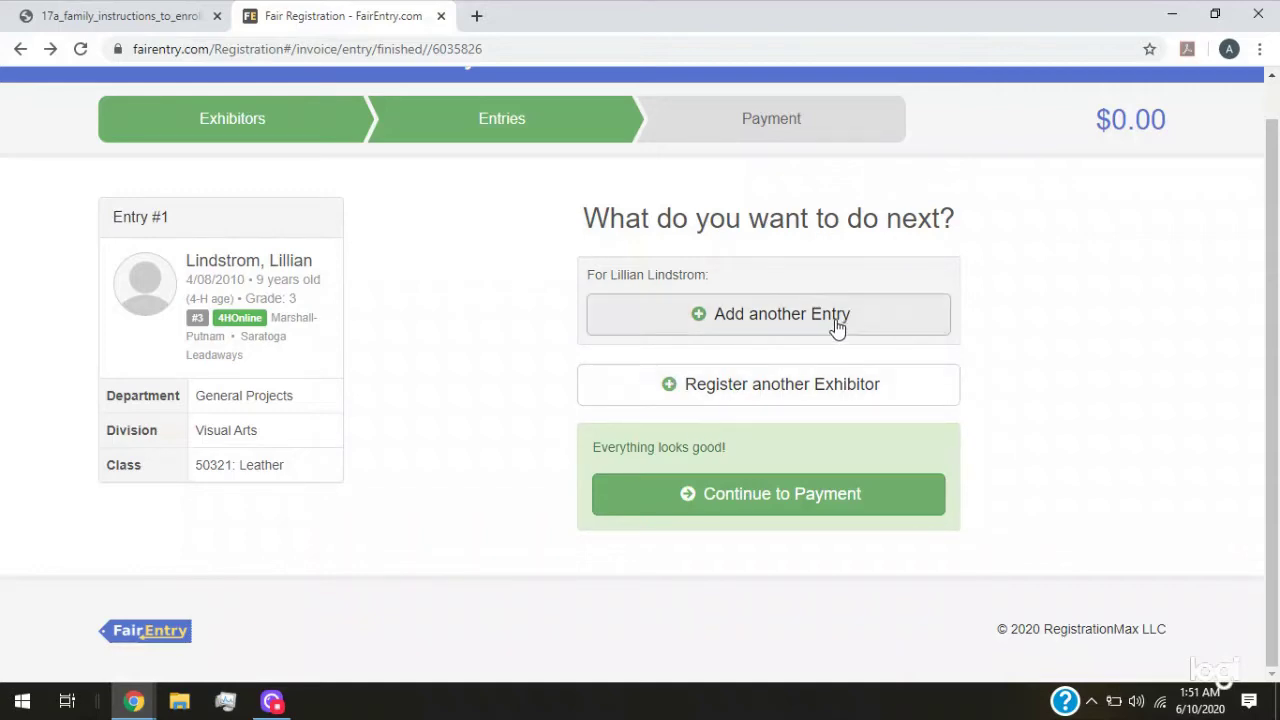
left_click(755, 330)
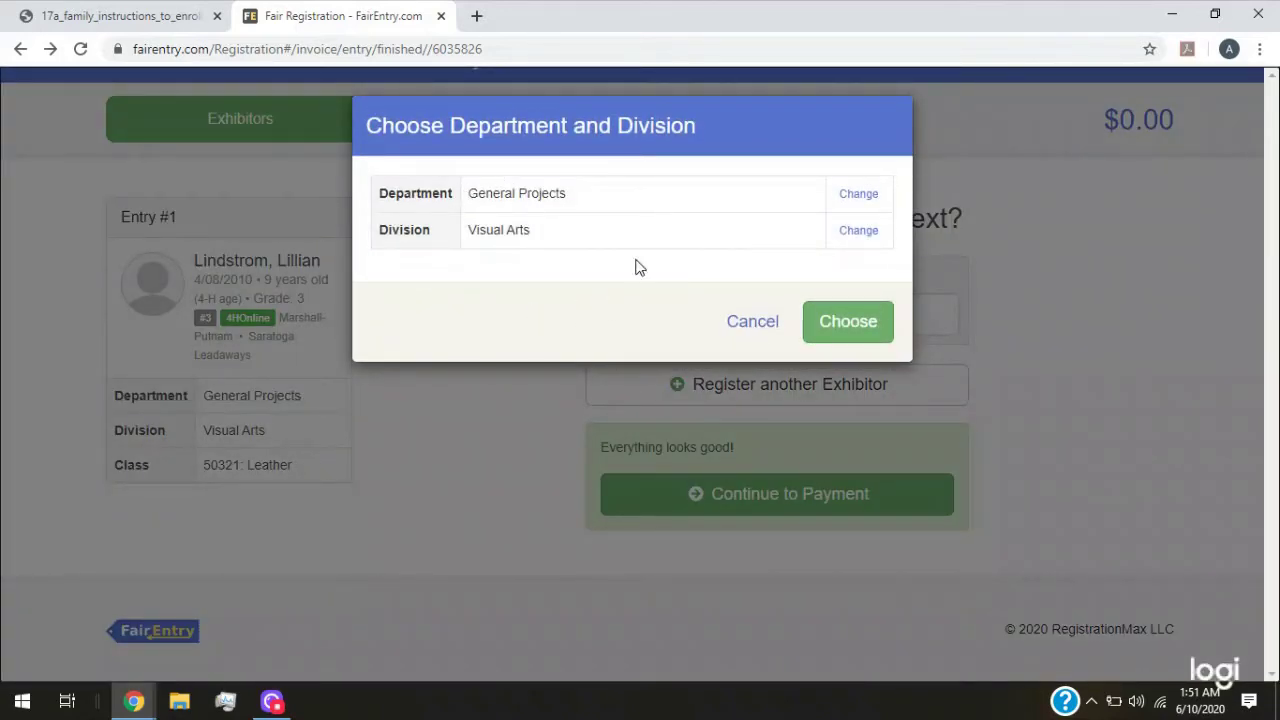
left_click(123, 24)
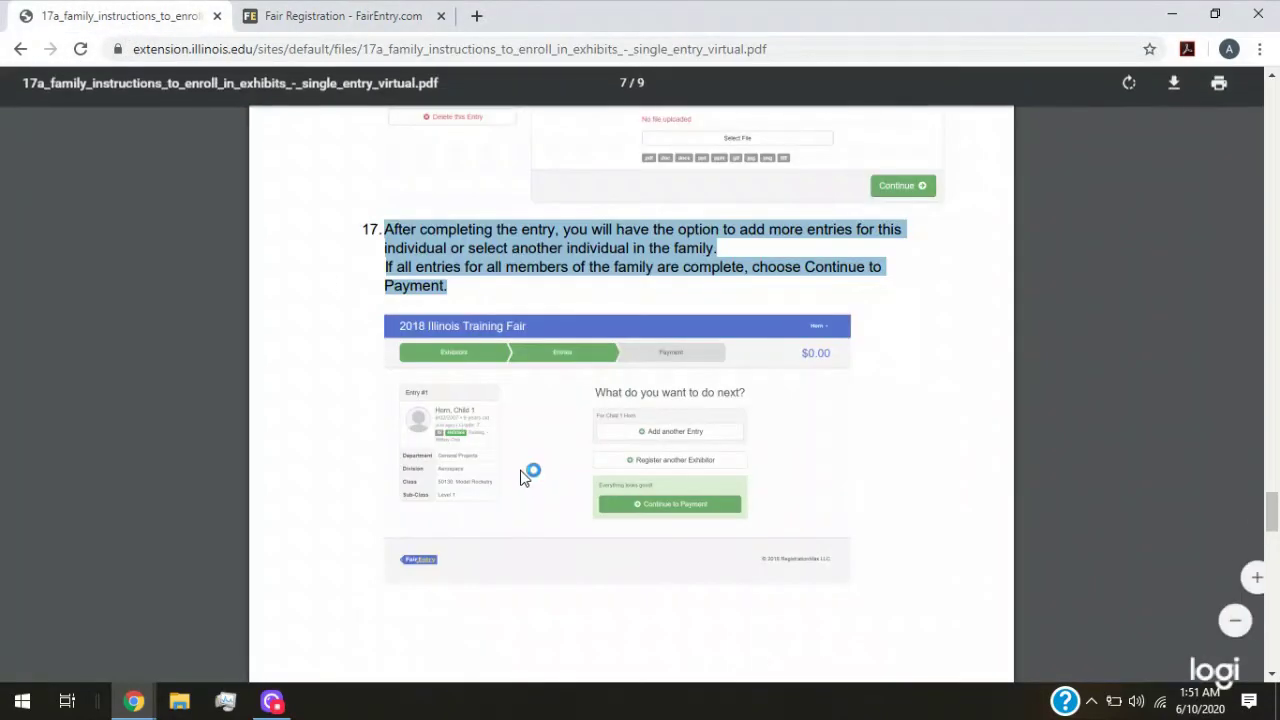
scroll(519, 462, "down", 6)
scroll(517, 465, "down", 6)
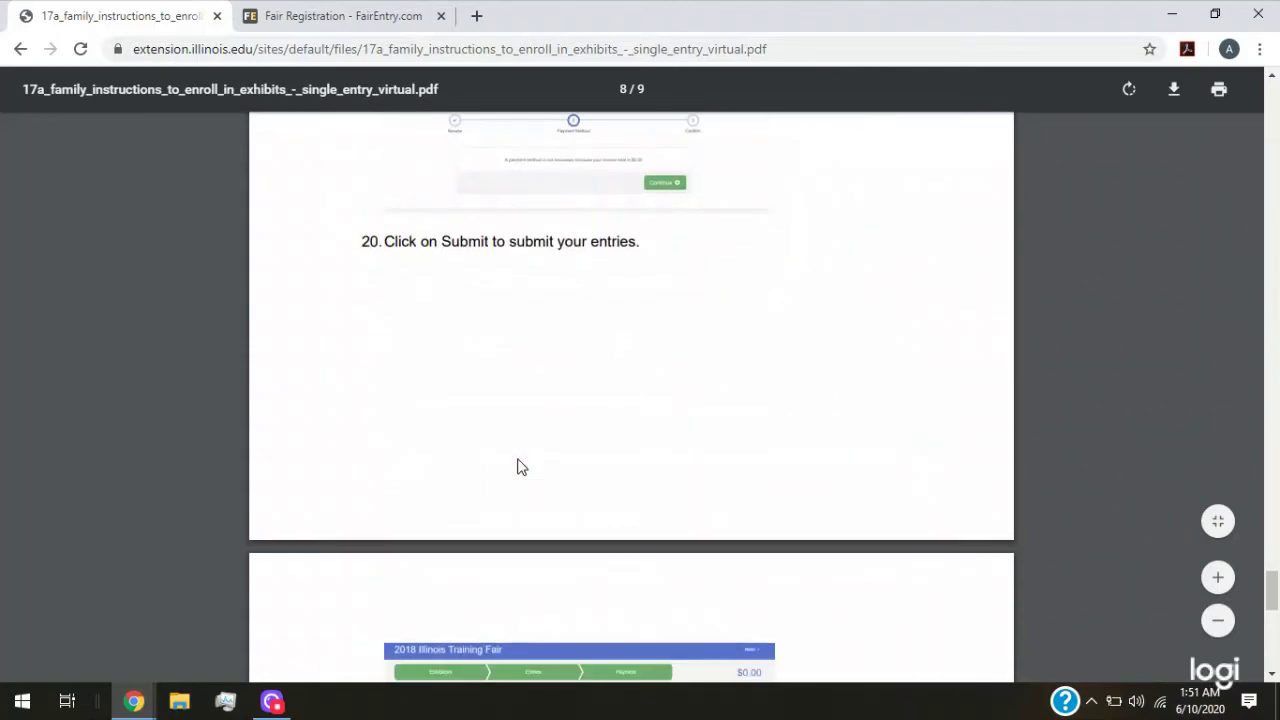
scroll(517, 465, "up", 2)
scroll(517, 465, "down", 7)
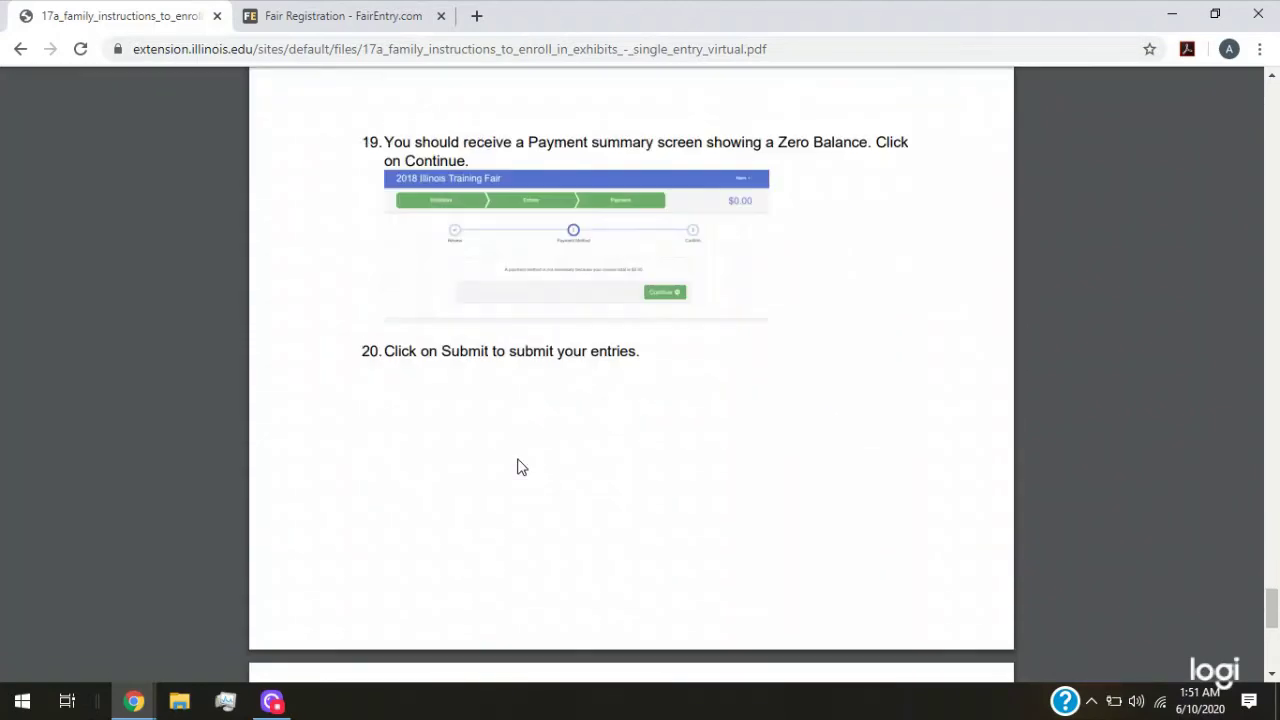
scroll(405, 333, "up", 2)
left_click(325, 22)
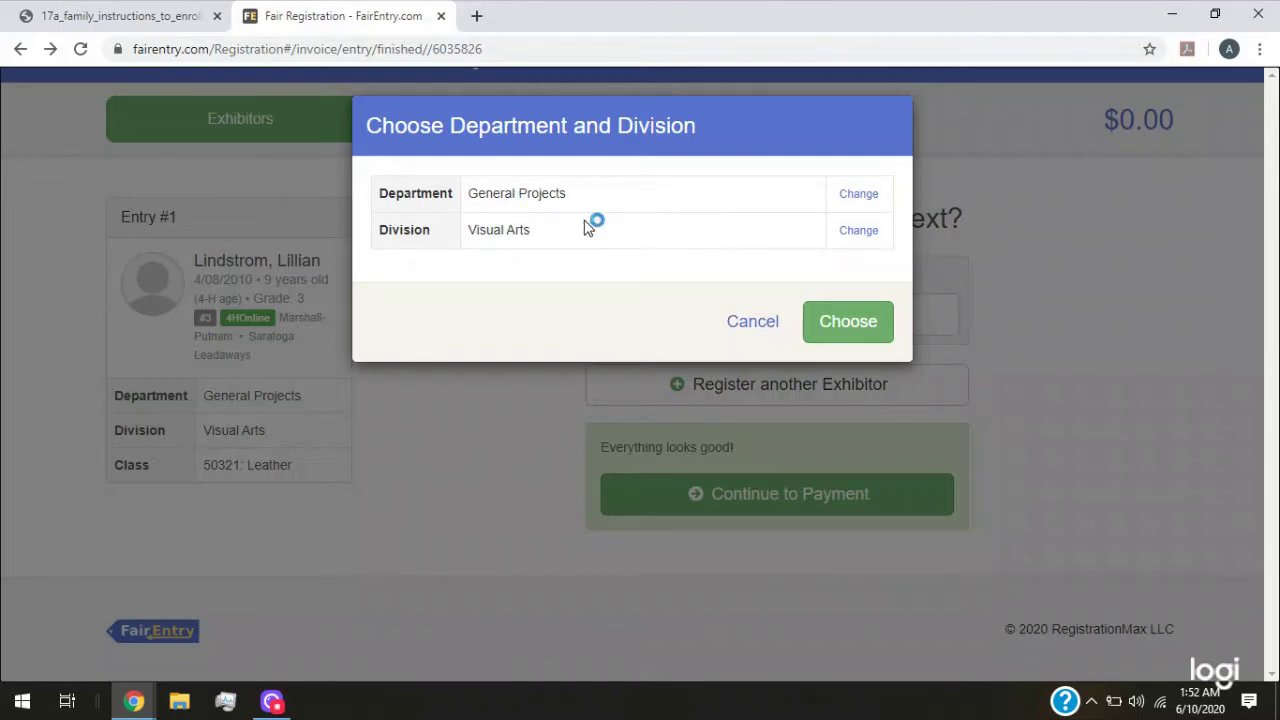
Browse the Visual Arts class list, then go back to the Leather entry's next-step summary
left_click(843, 322)
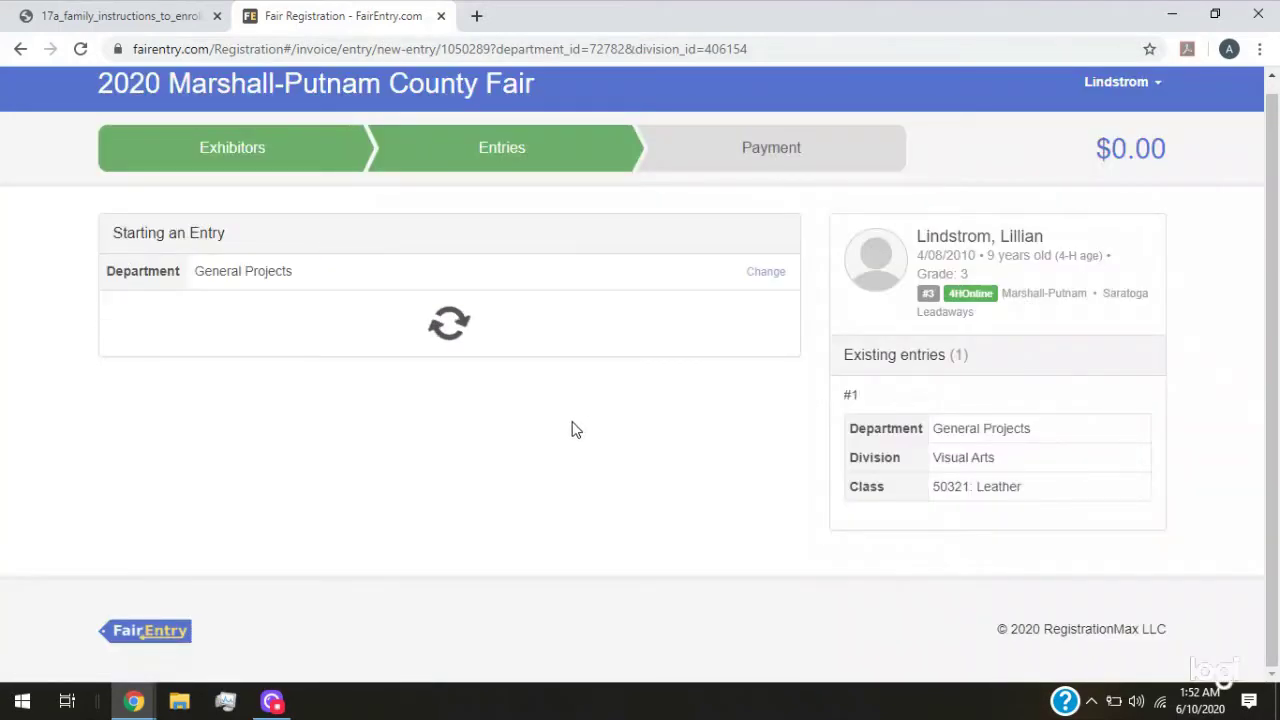
scroll(518, 400, "down", 4)
scroll(510, 398, "down", 6)
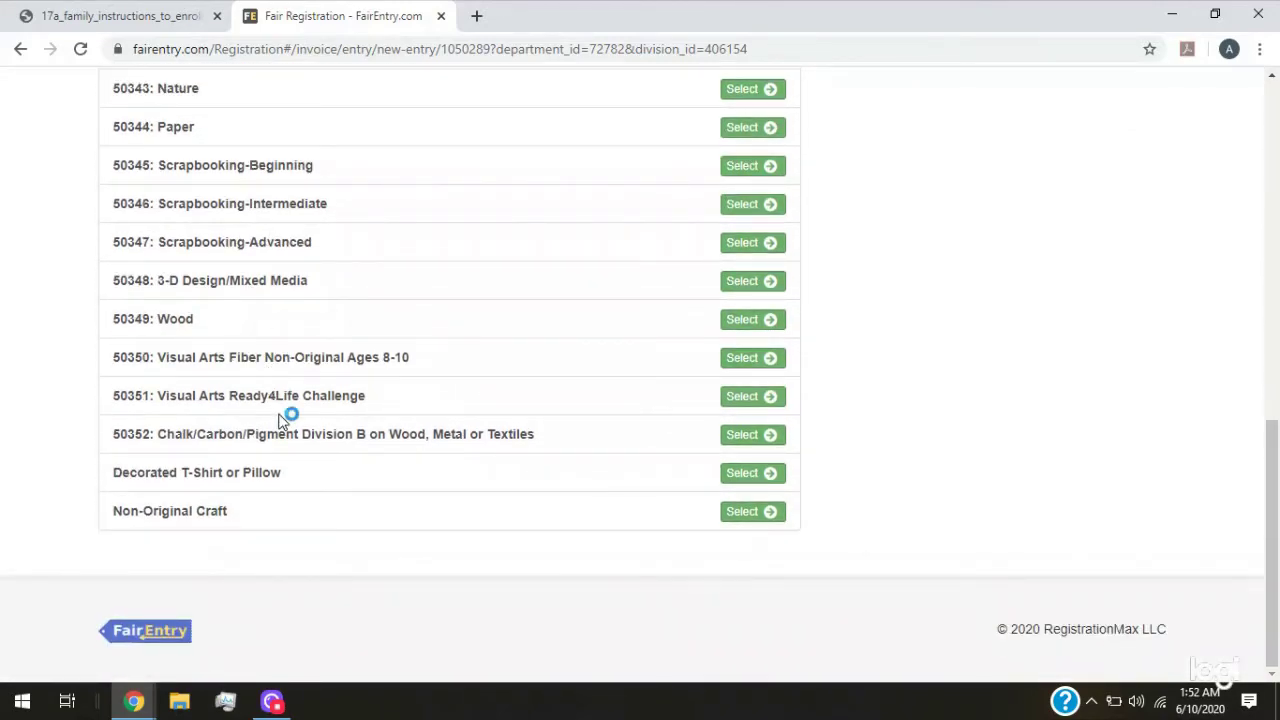
scroll(277, 413, "up", 5)
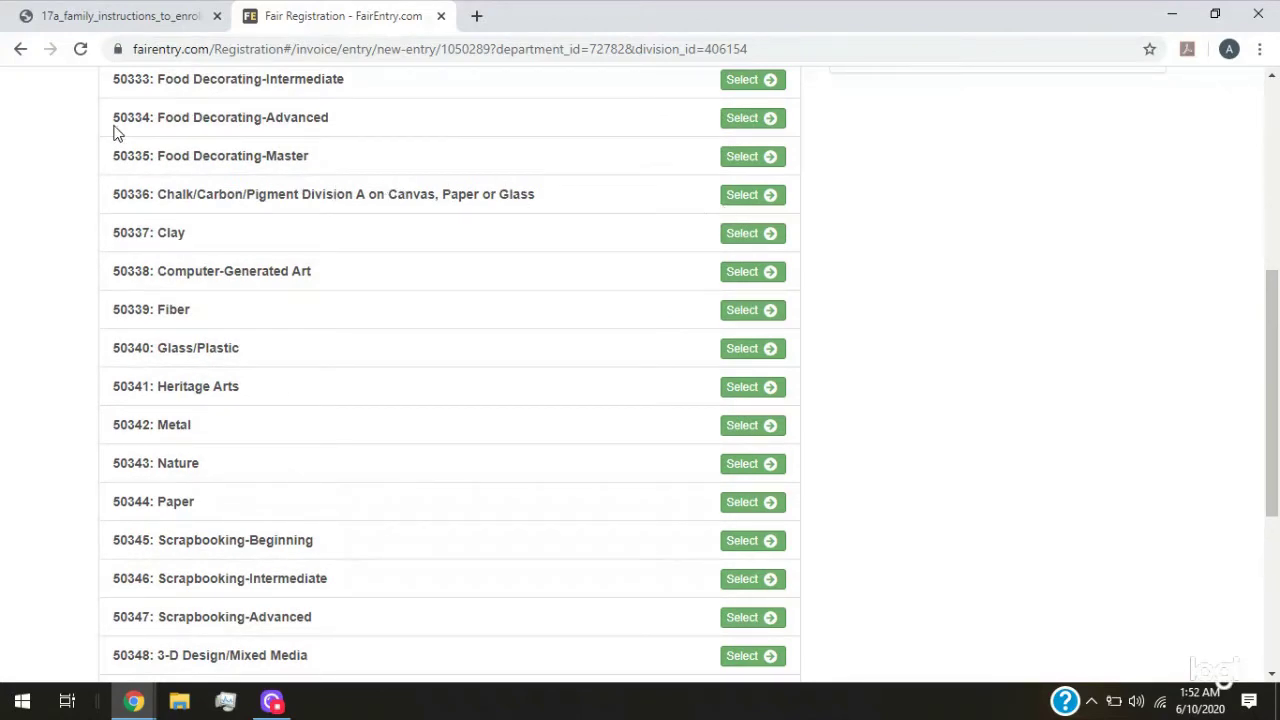
left_click(20, 49)
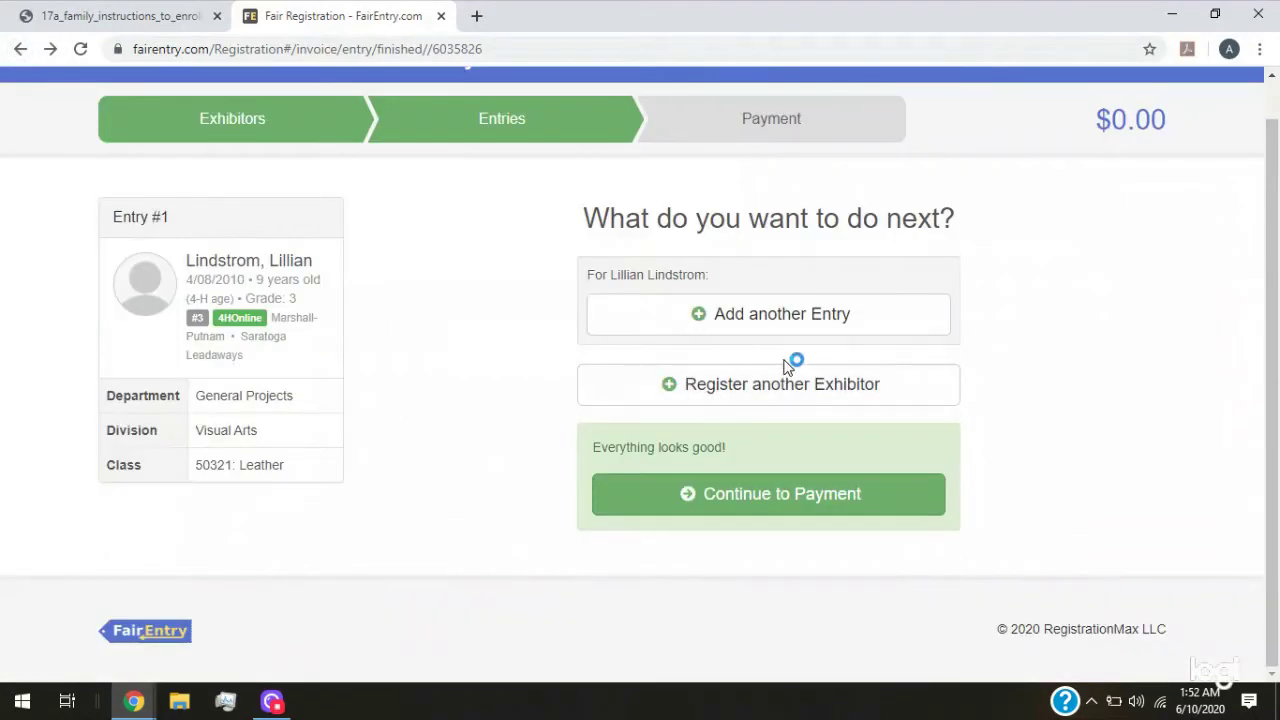
Add another General Projects entry with the division changed to Natural Resources
left_click(751, 322)
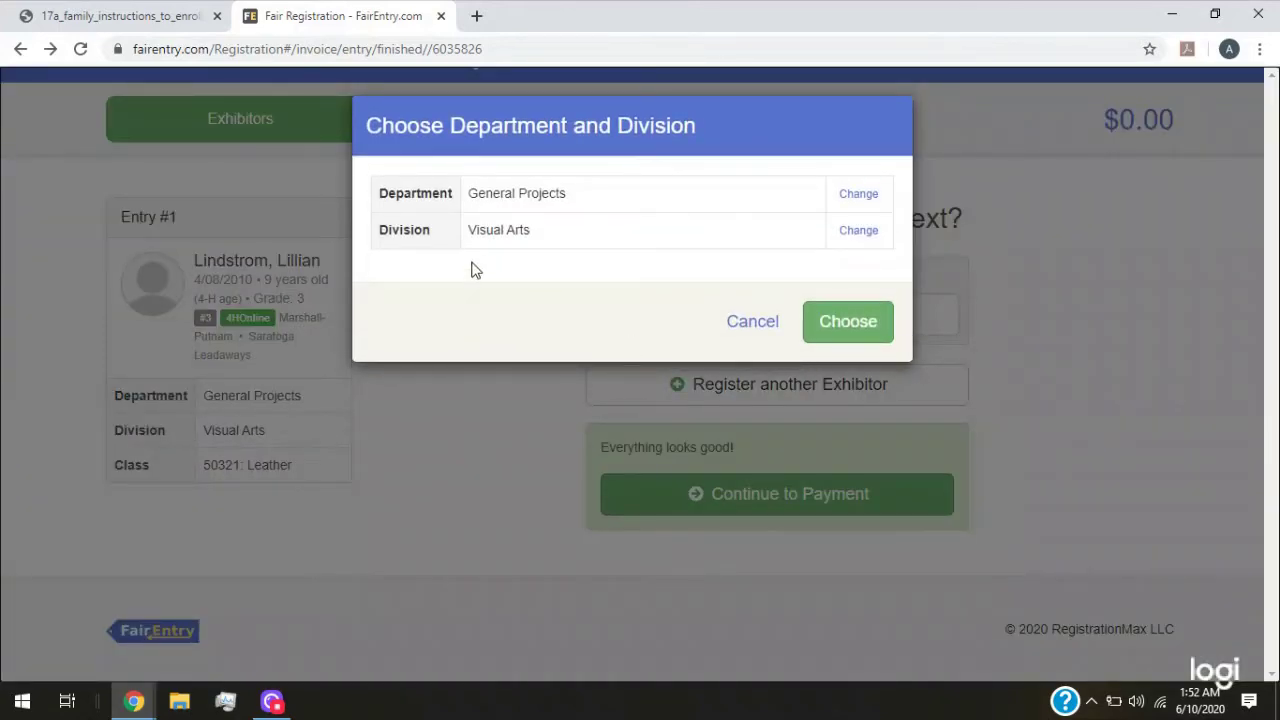
left_click(856, 231)
scroll(586, 363, "down", 5)
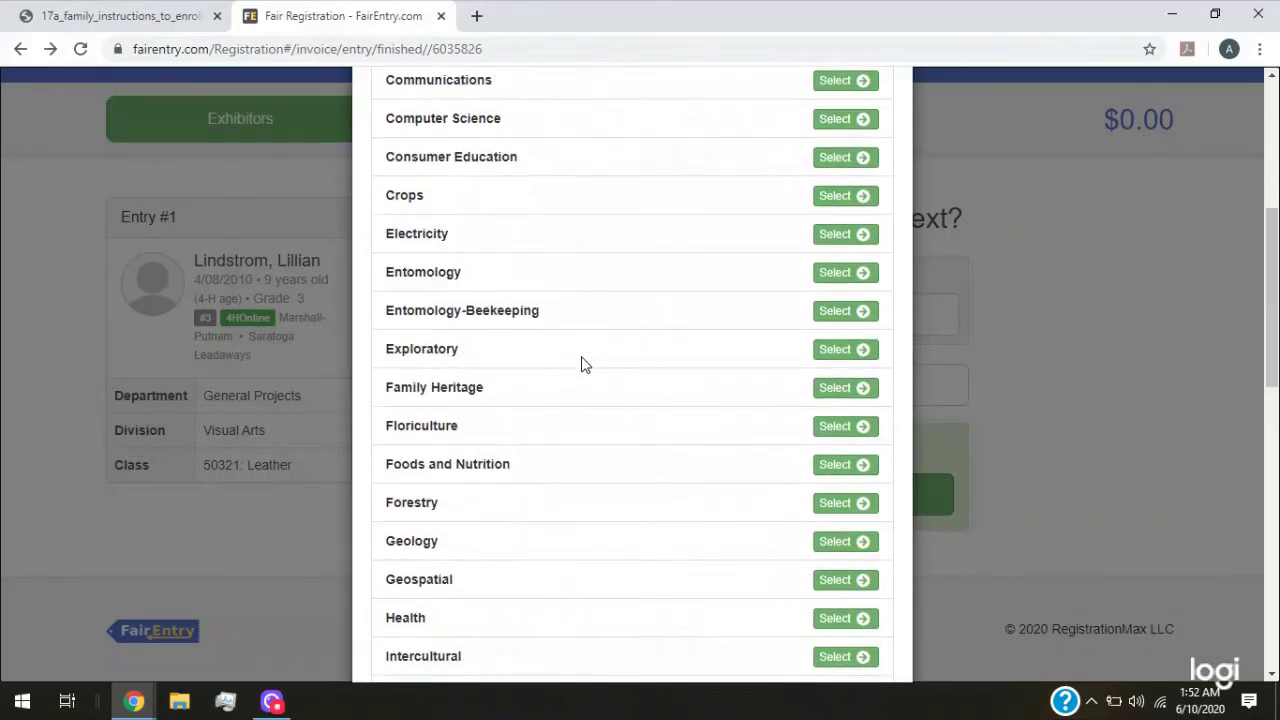
scroll(586, 363, "down", 5)
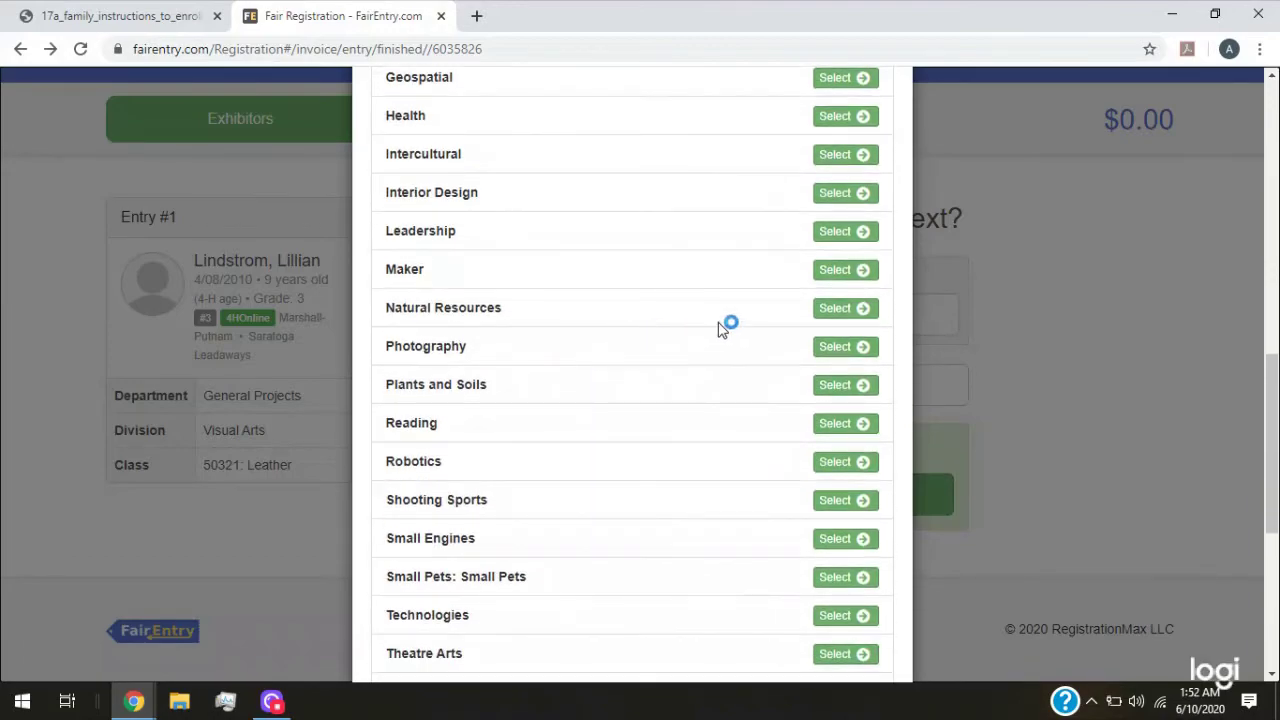
left_click(828, 312)
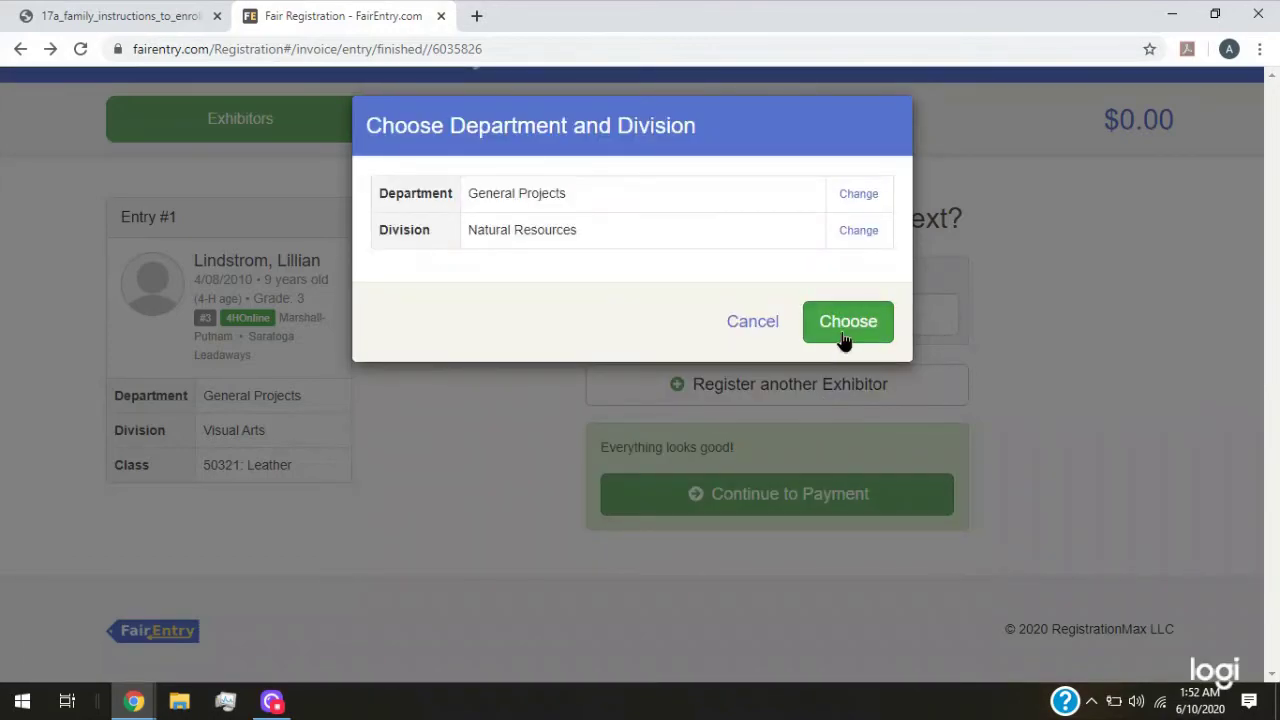
left_click(843, 321)
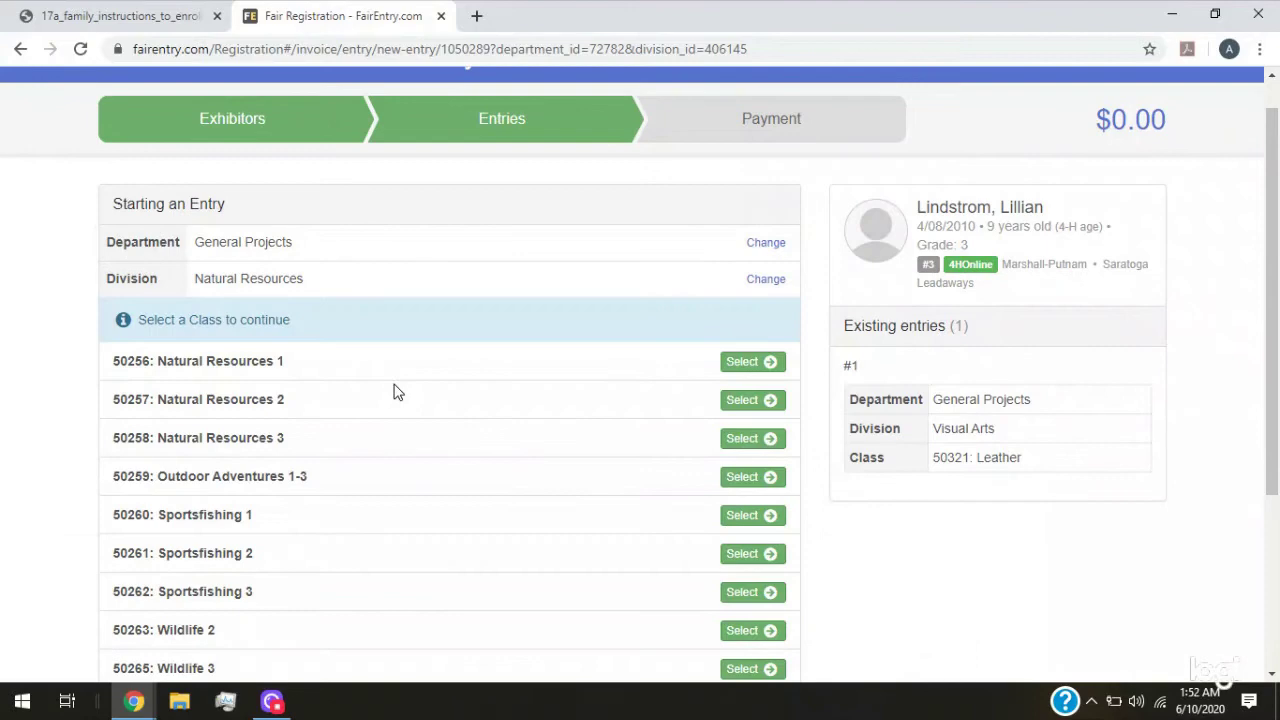
Start a class 50256: Natural Resources 1 entry assigned to the Saratoga Leadaways club
scroll(395, 392, "down", 2)
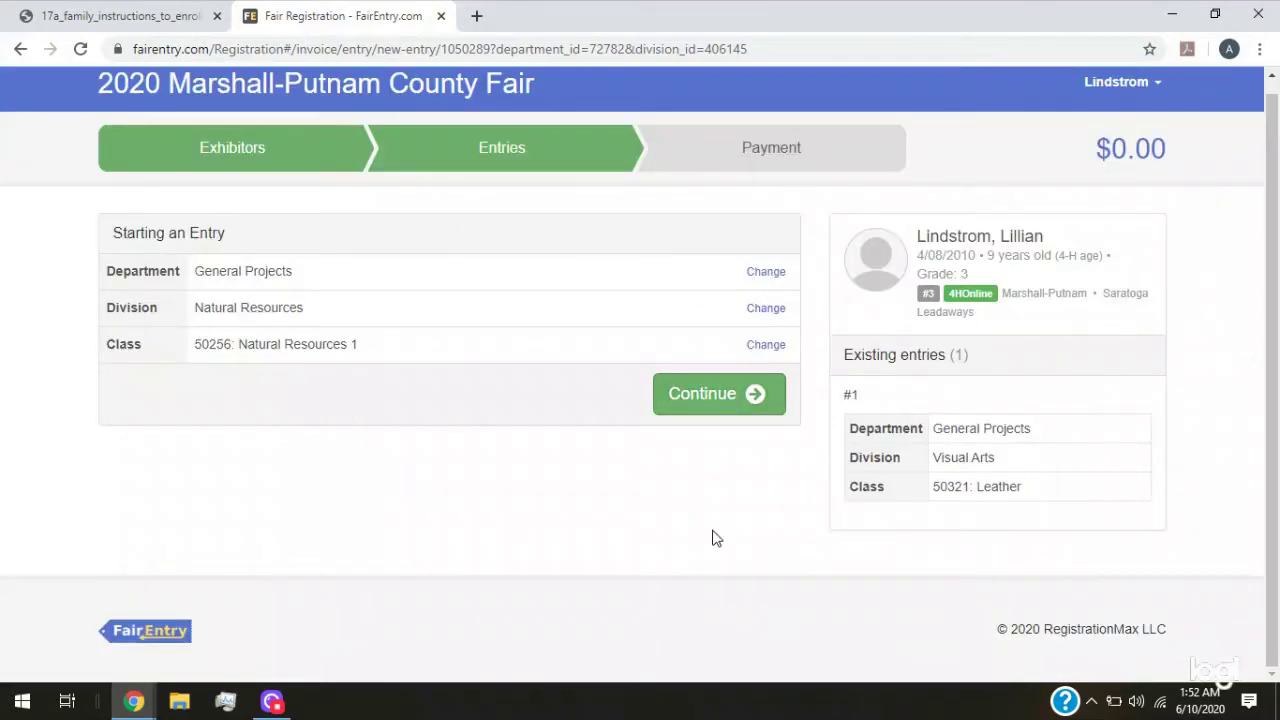
left_click(748, 395)
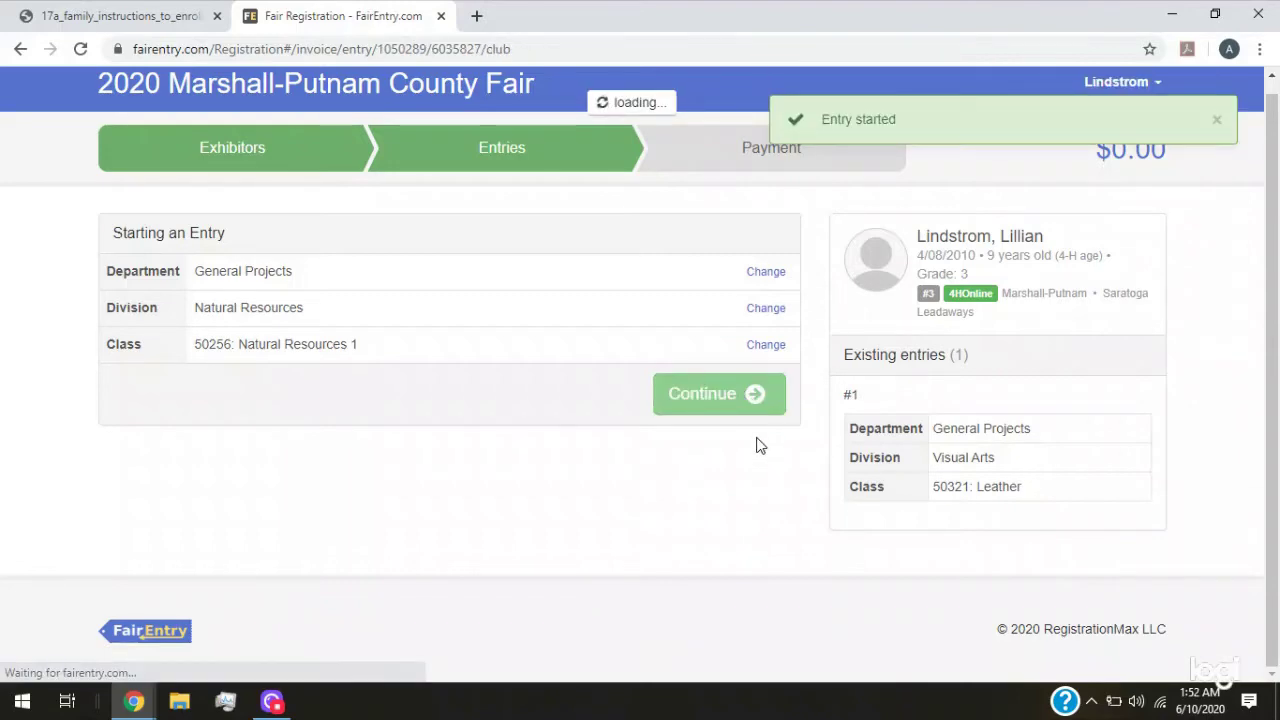
scroll(737, 446, "down", 2)
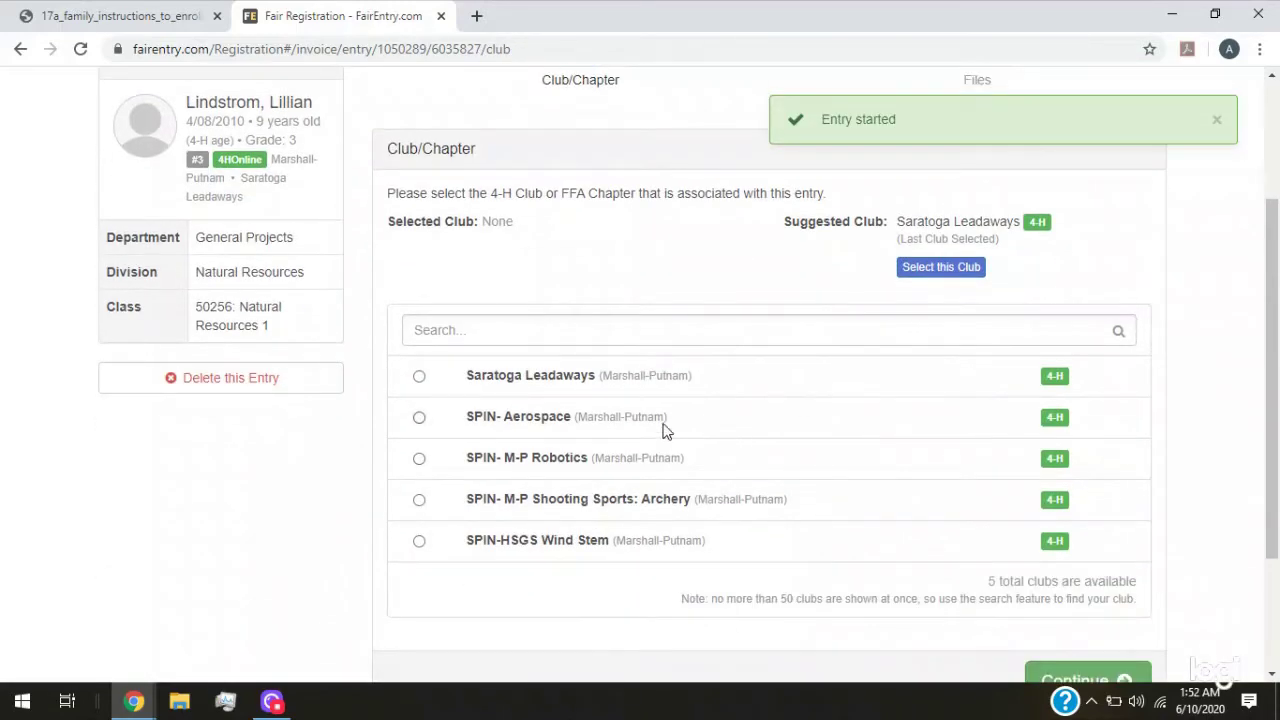
left_click(924, 268)
Try to continue past Entry Files and read the error that the Project Report is missing
scroll(656, 202, "down", 1)
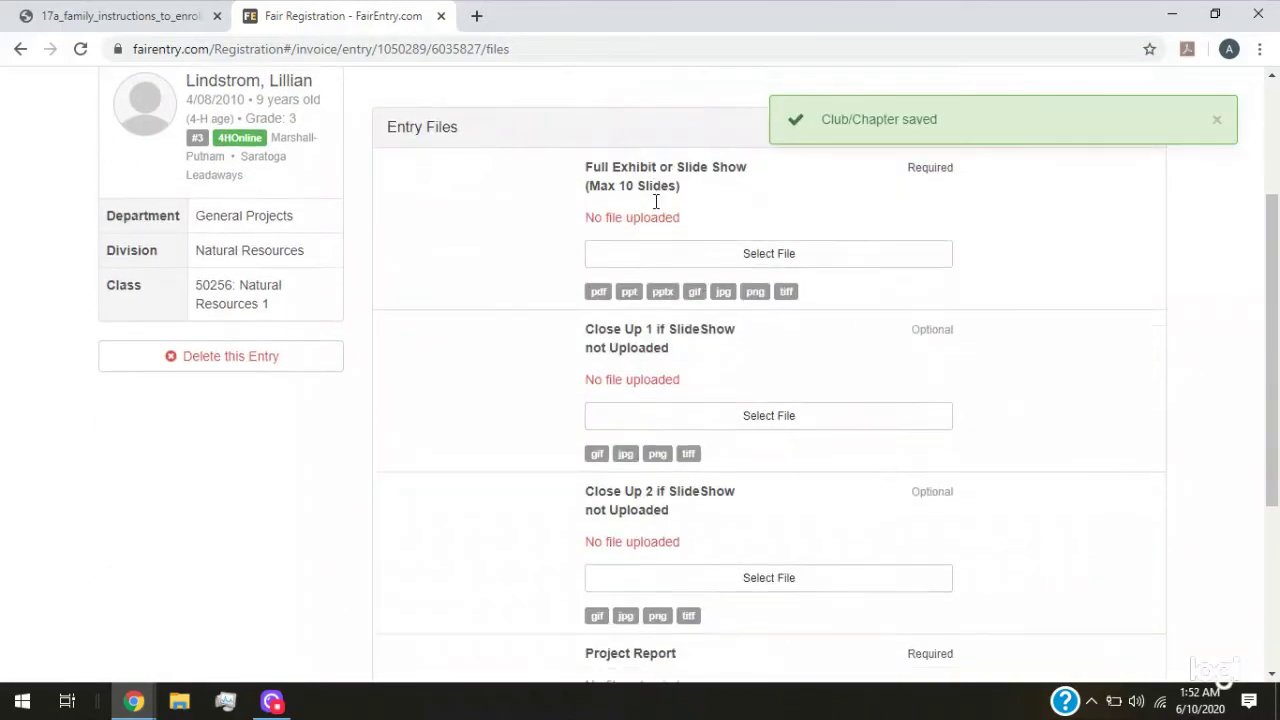
scroll(656, 202, "down", 3)
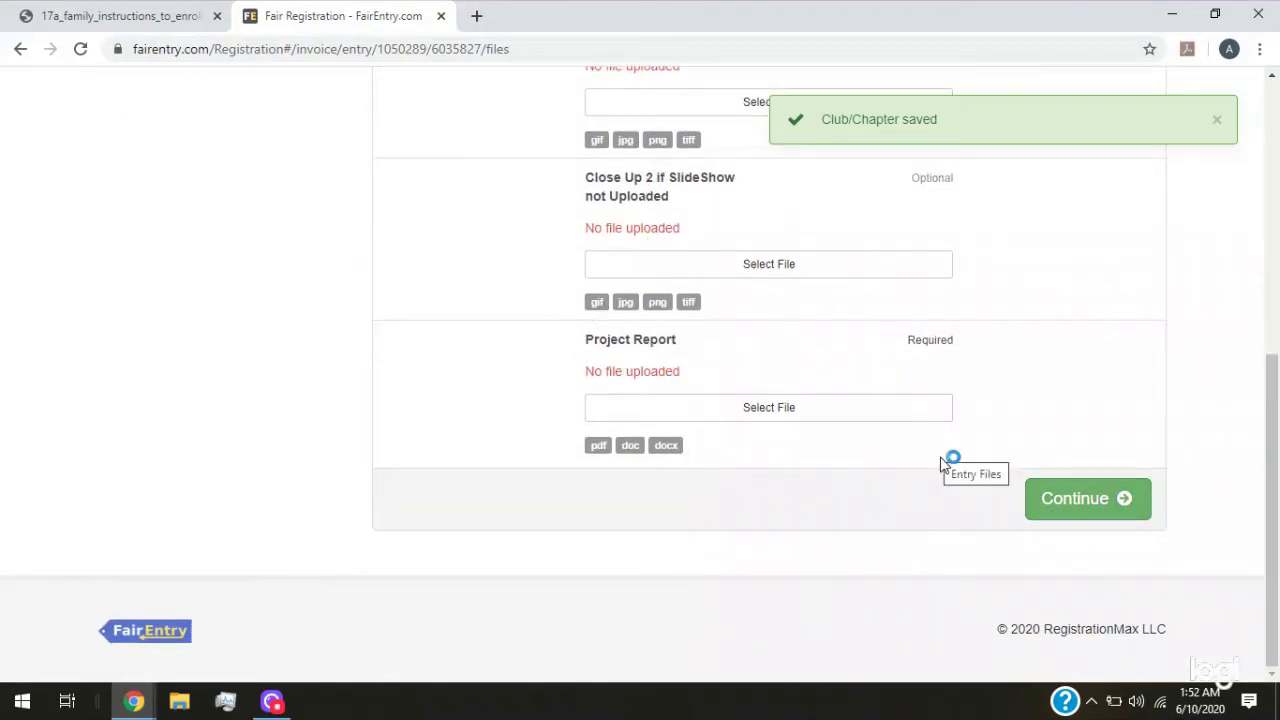
scroll(777, 420, "up", 3)
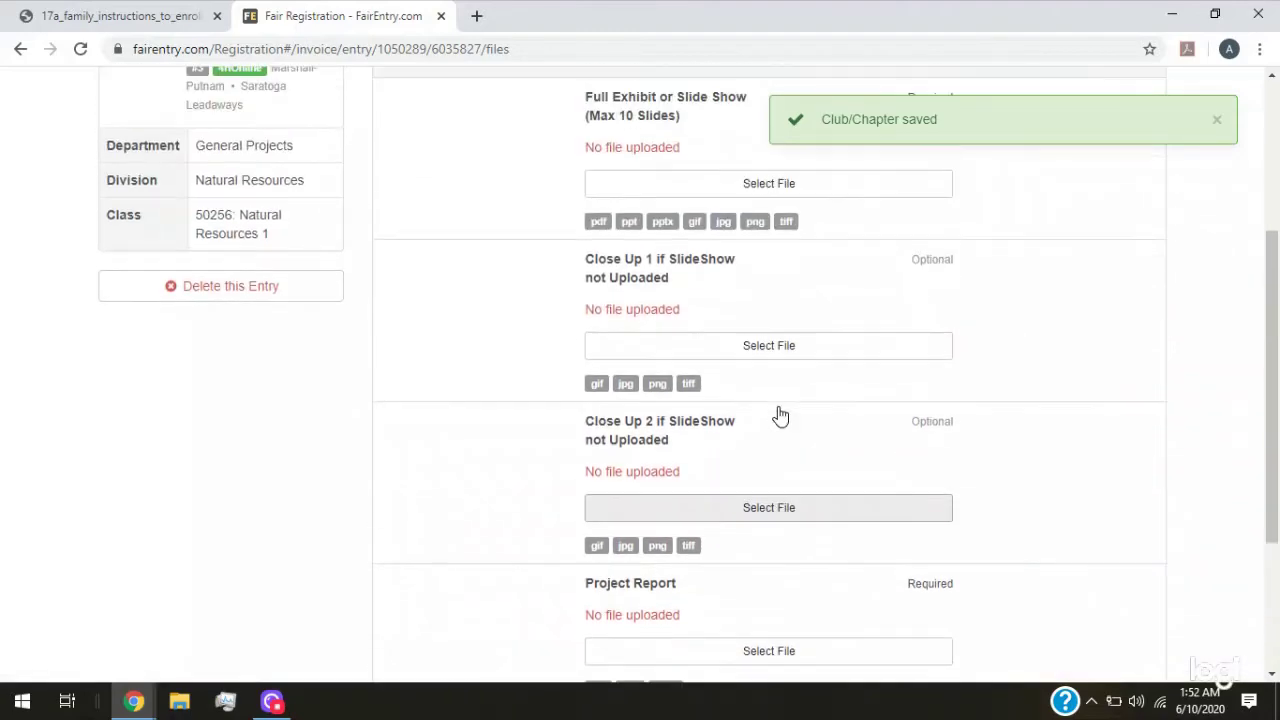
scroll(777, 414, "down", 3)
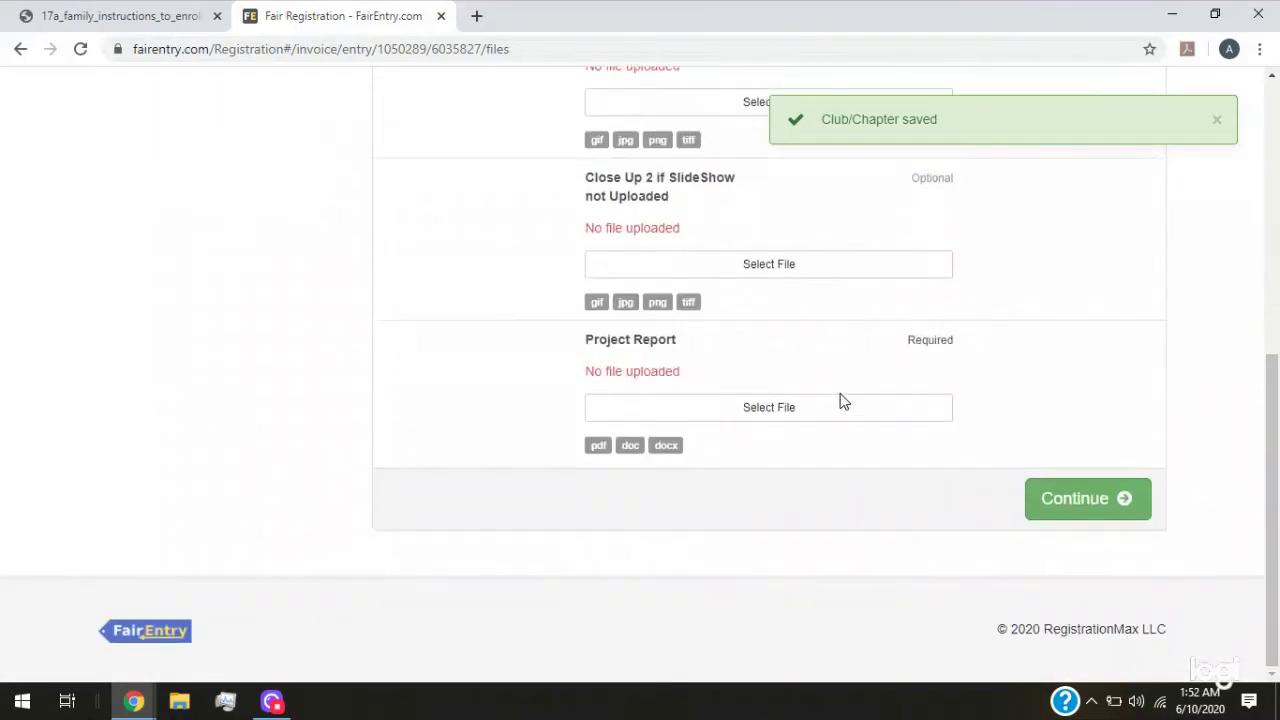
left_click(1078, 502)
left_click_drag(822, 120, 1143, 143)
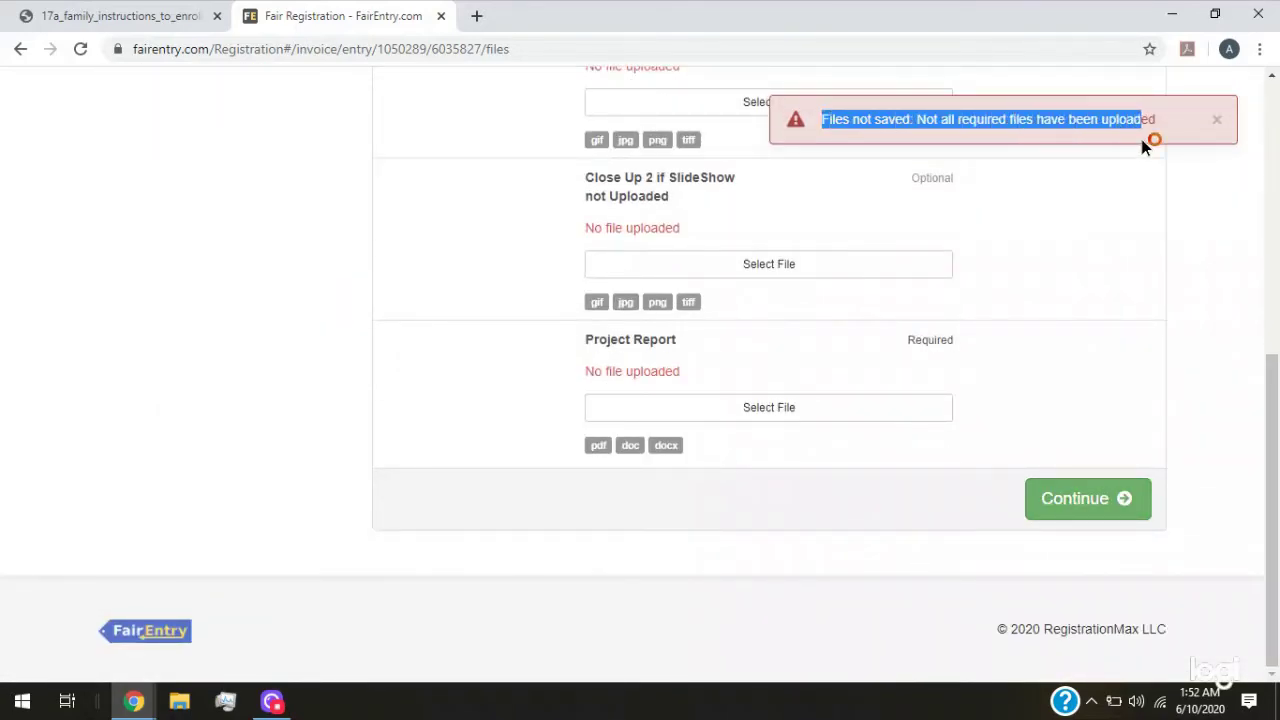
left_click(1065, 504)
left_click_drag(822, 120, 1160, 130)
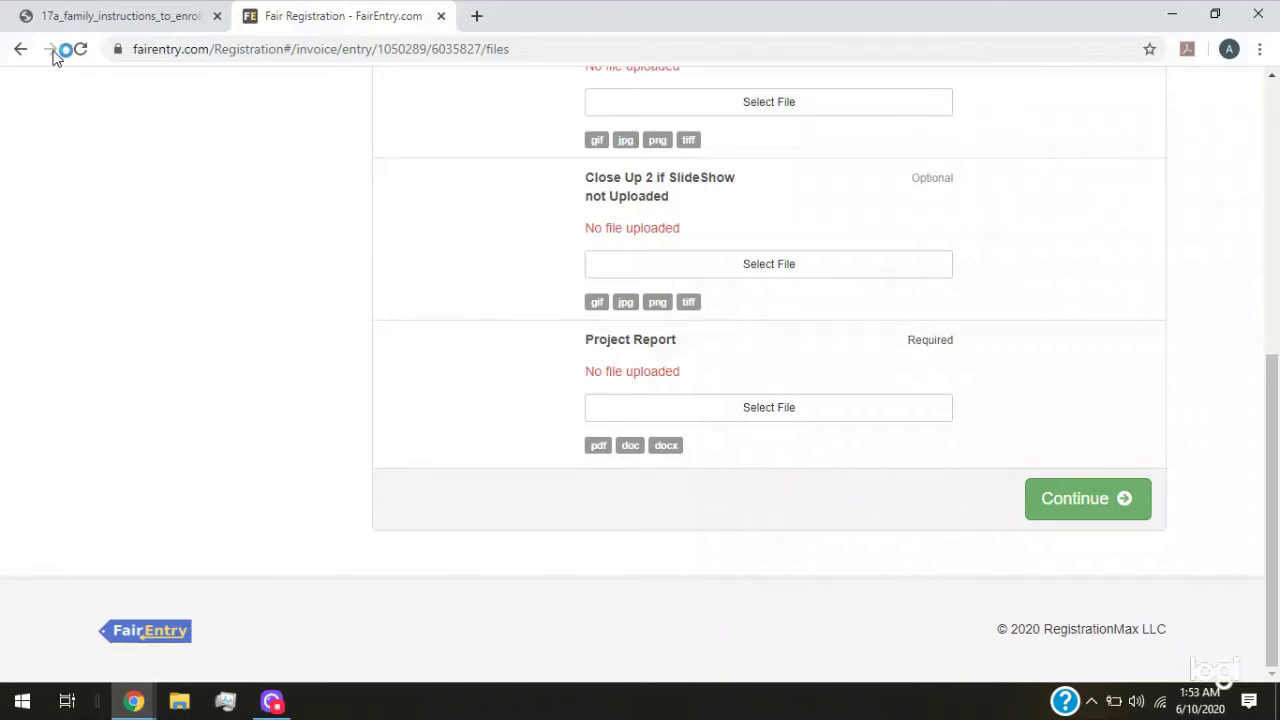
Go back through the browser history to the next-step summary page
left_click(17, 52)
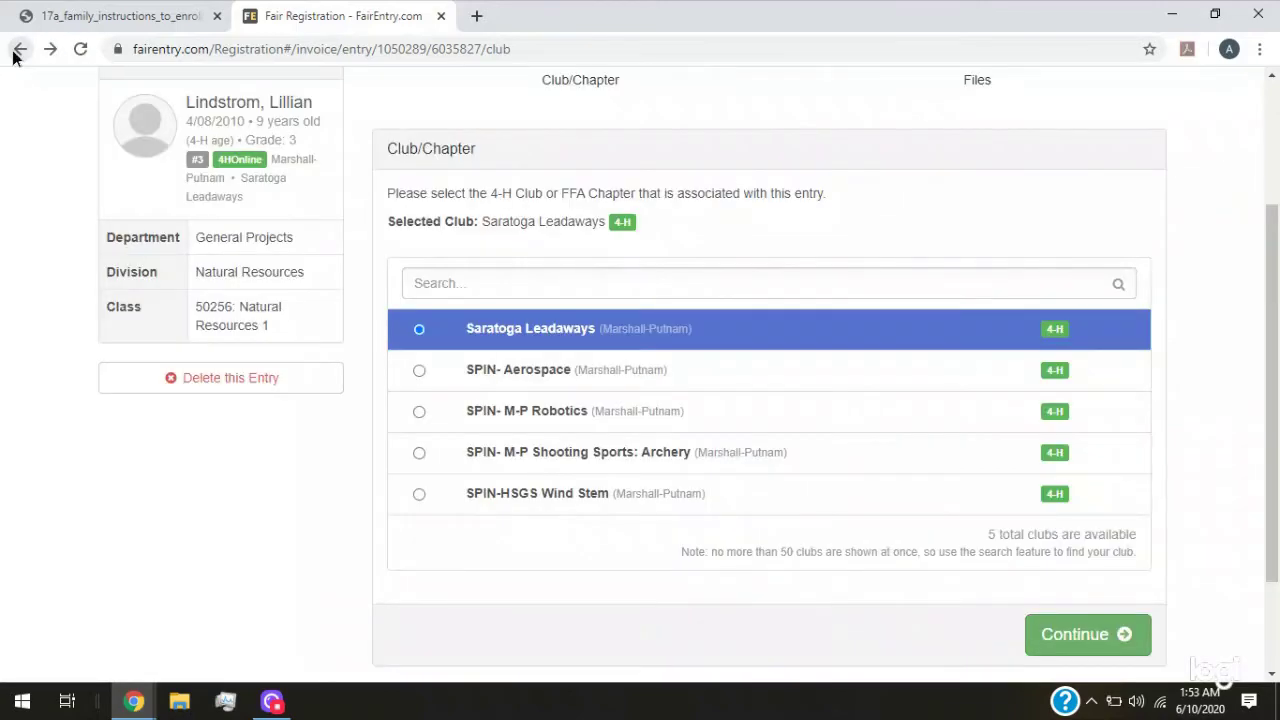
left_click(14, 54)
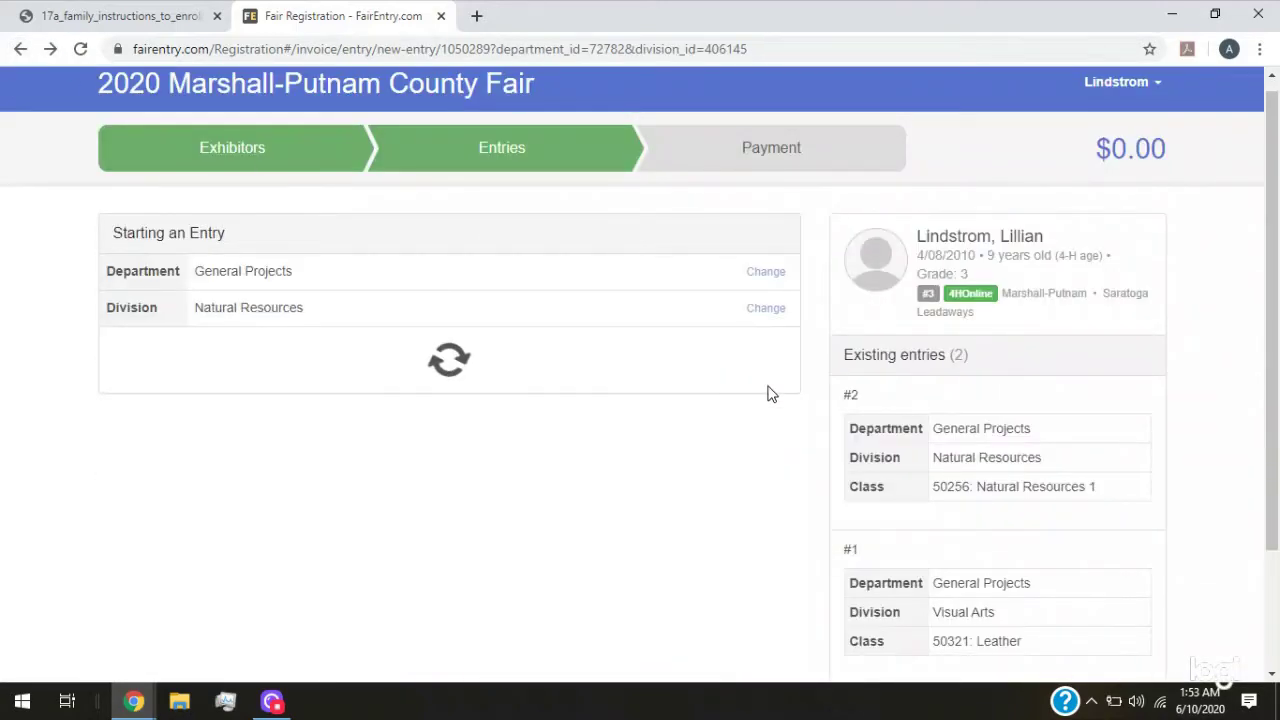
right_click(15, 50)
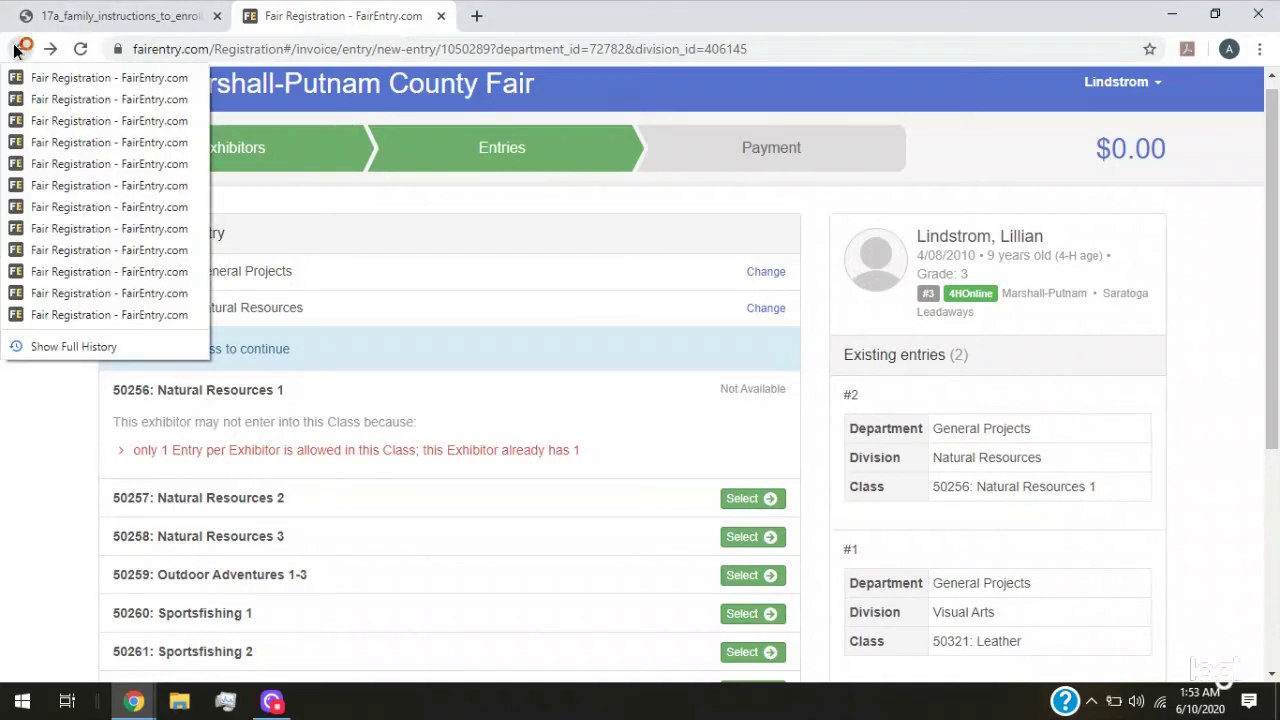
left_click(18, 50)
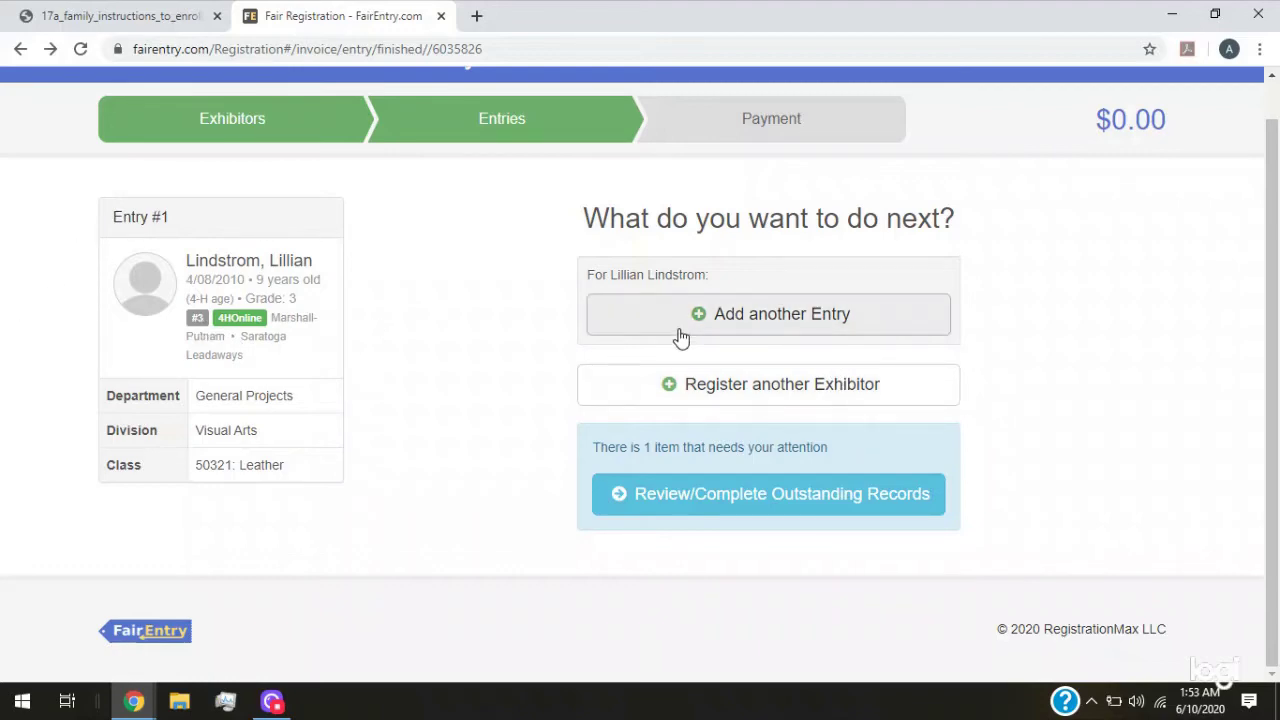
left_click(738, 400)
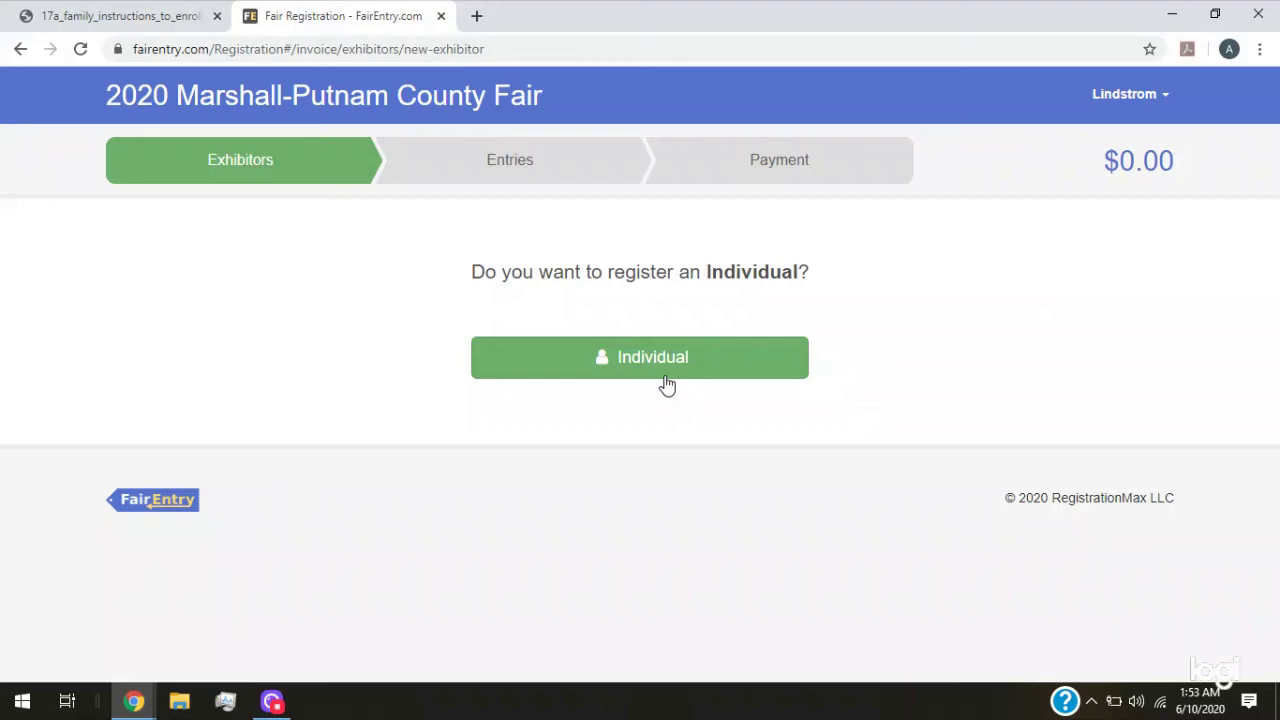
left_click(682, 357)
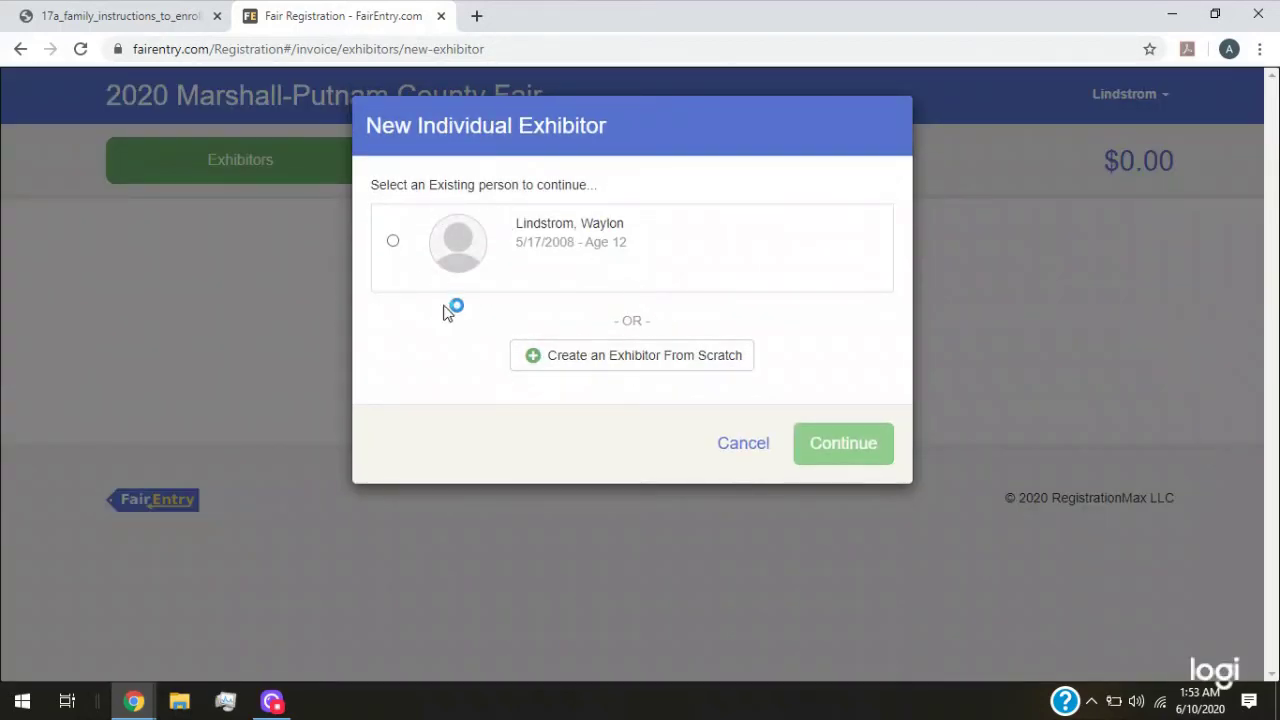
left_click(743, 443)
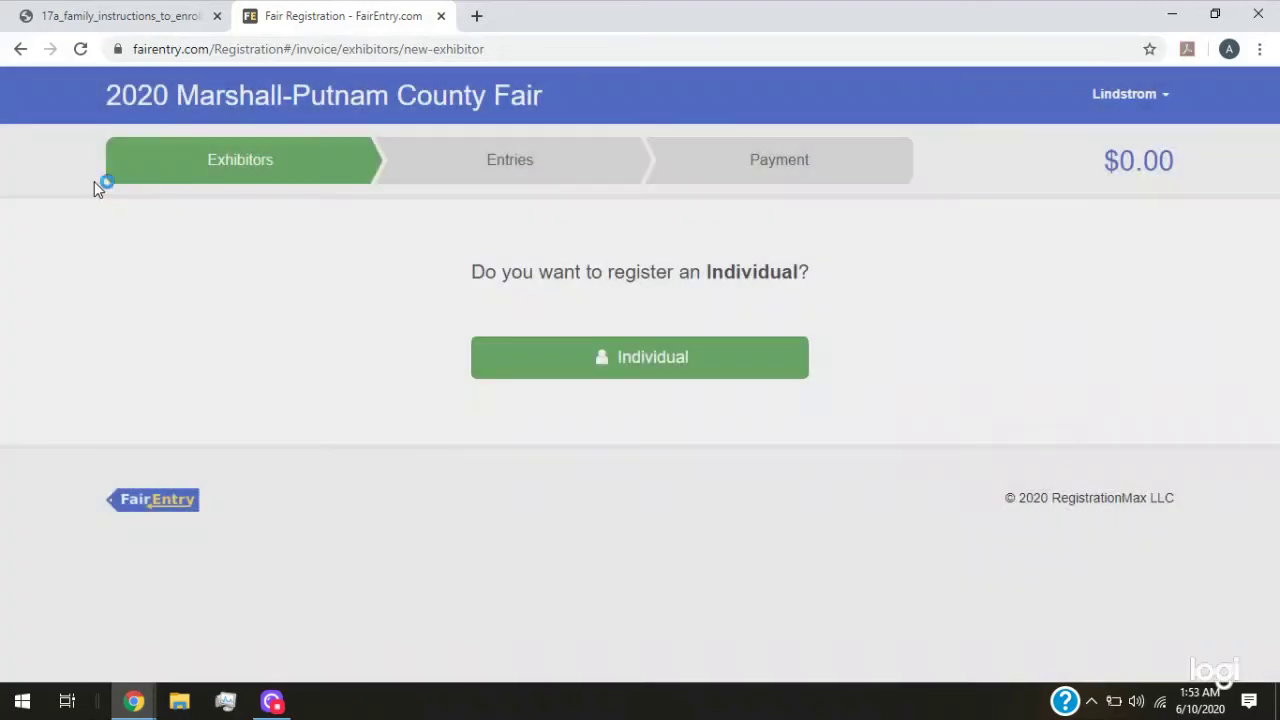
left_click(20, 49)
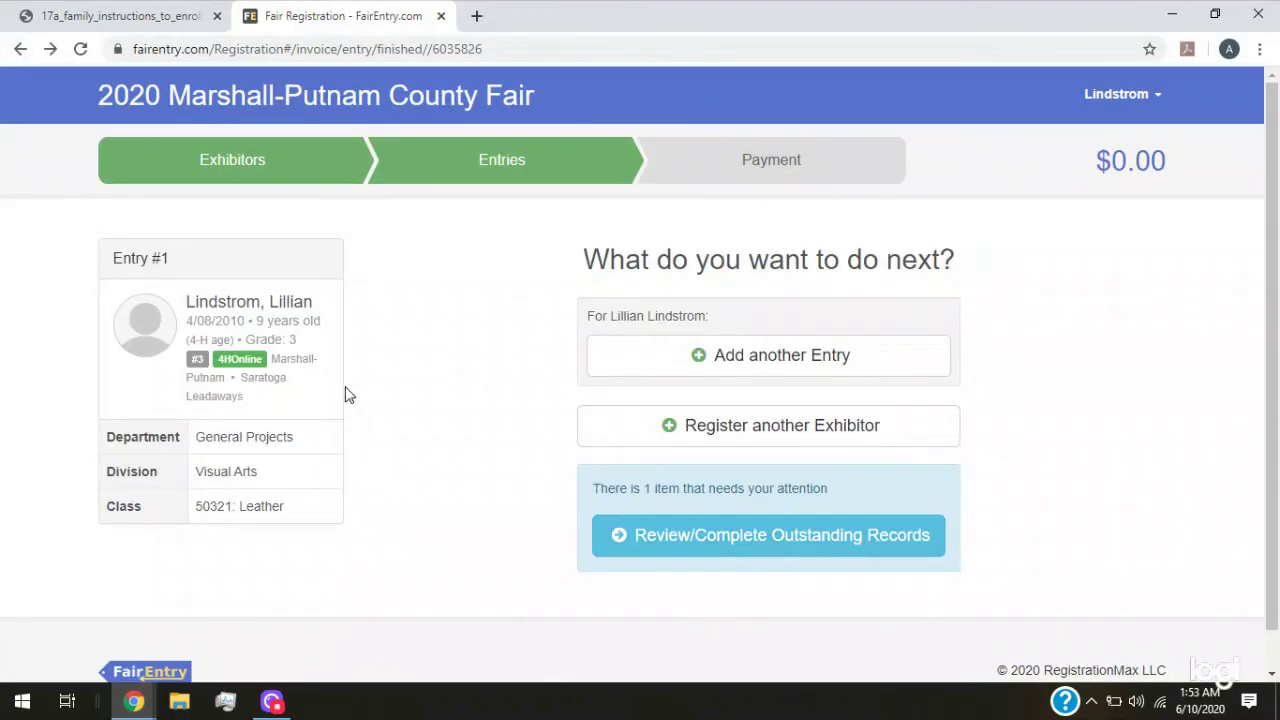
Open the item needing attention and delete the unfinished Natural Resources 1 entry
left_click(712, 555)
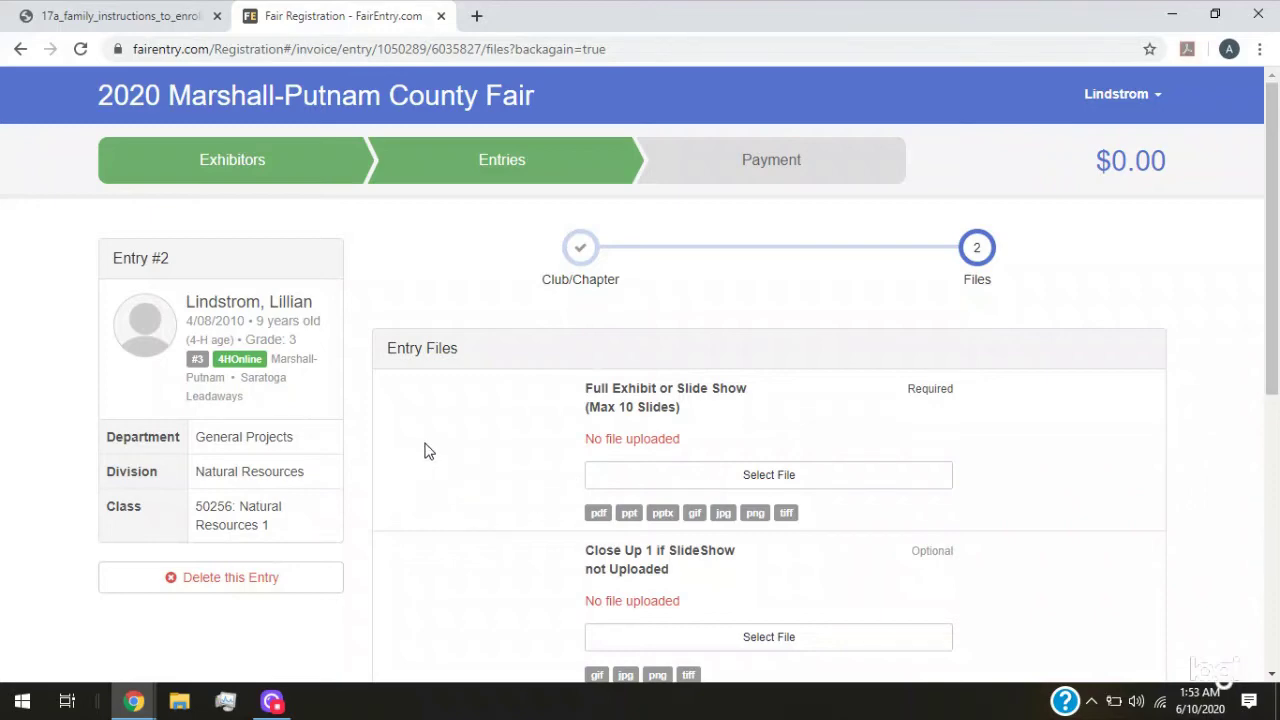
scroll(424, 450, "down", 2)
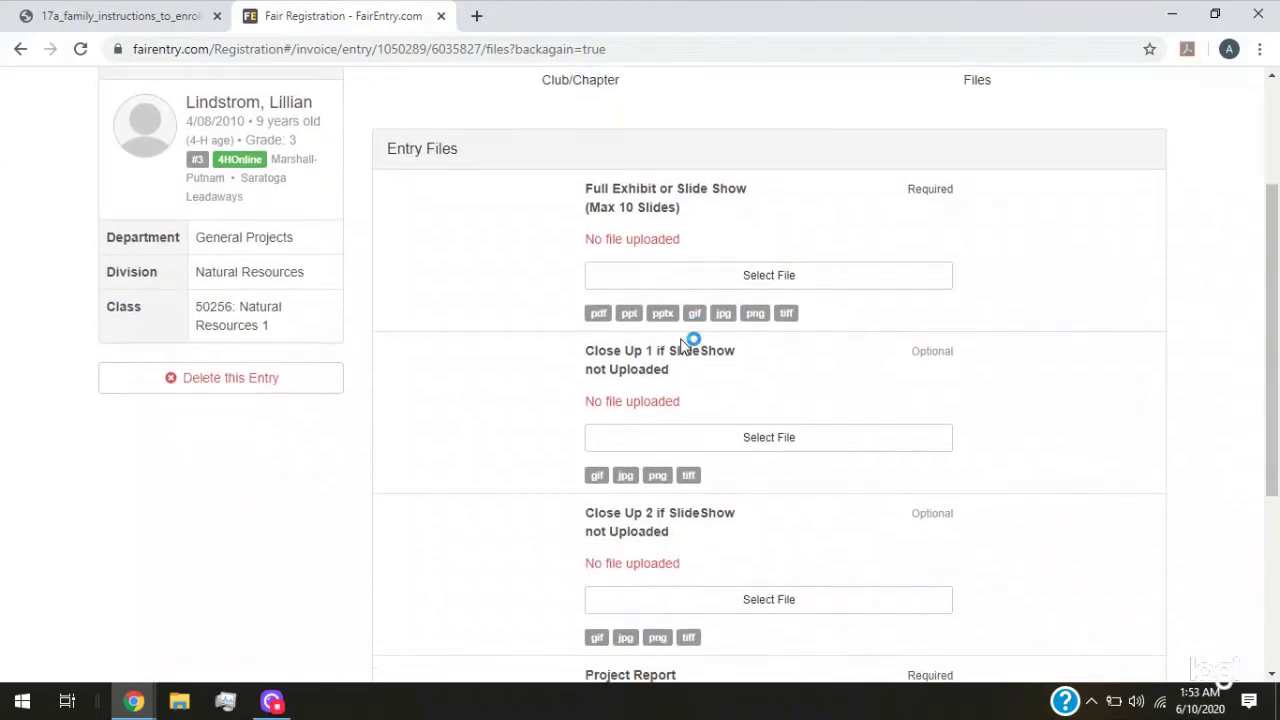
scroll(682, 345, "down", 3)
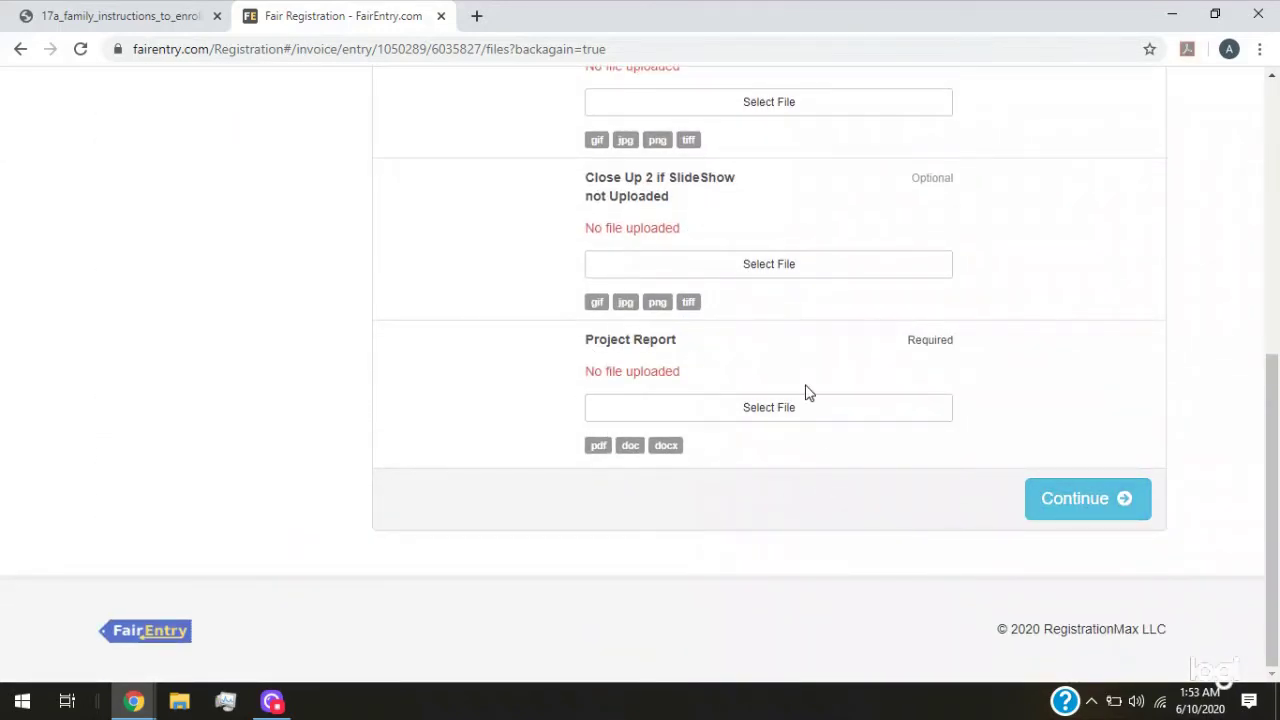
scroll(595, 360, "up", 5)
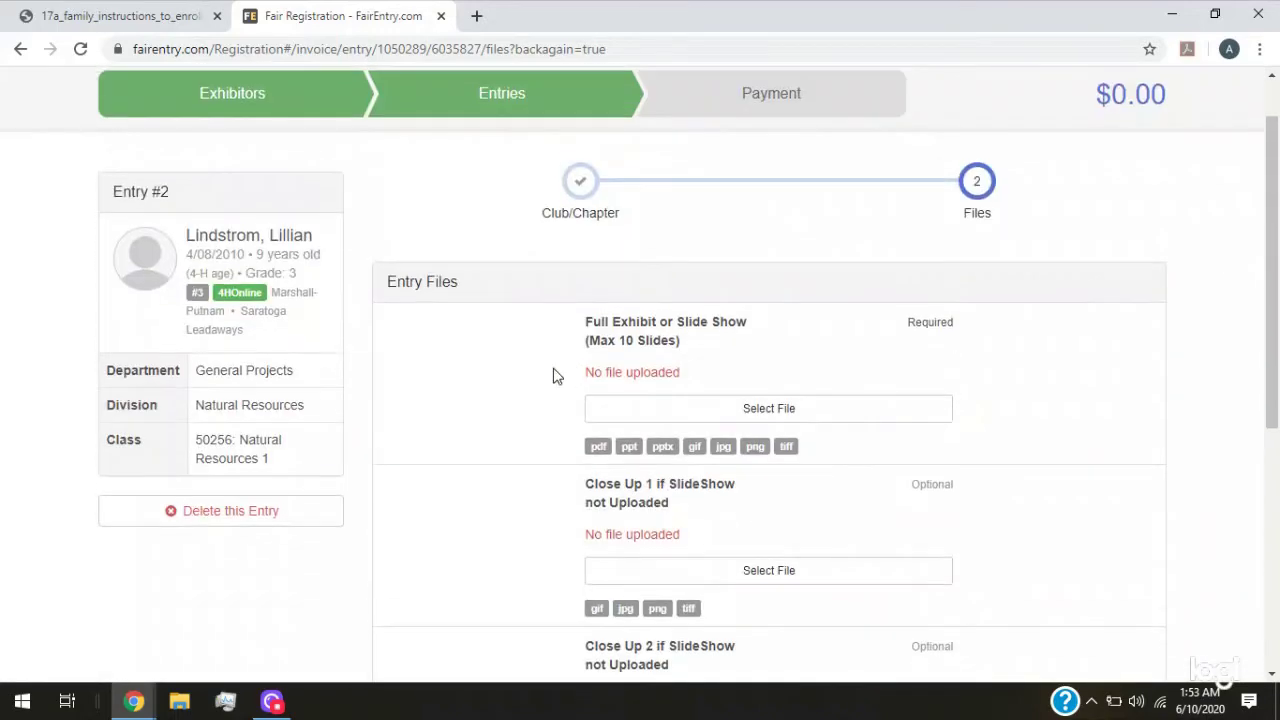
scroll(712, 378, "down", 2)
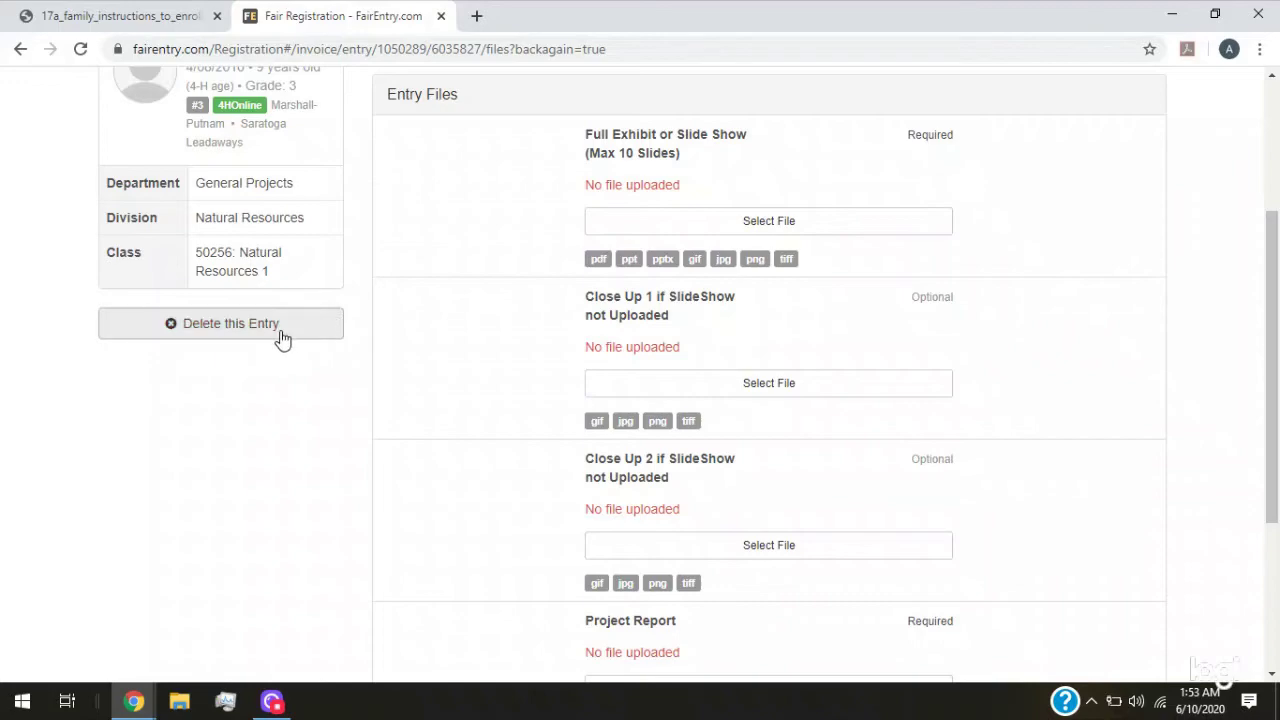
left_click(224, 330)
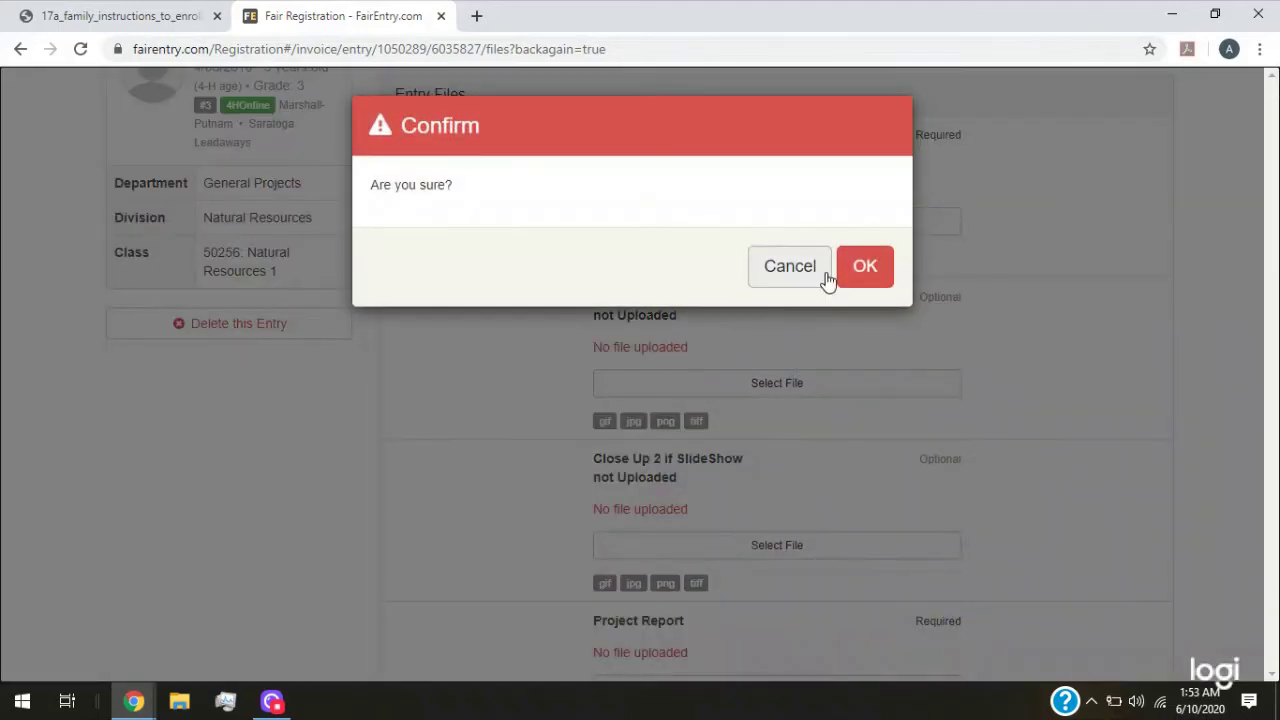
left_click(864, 268)
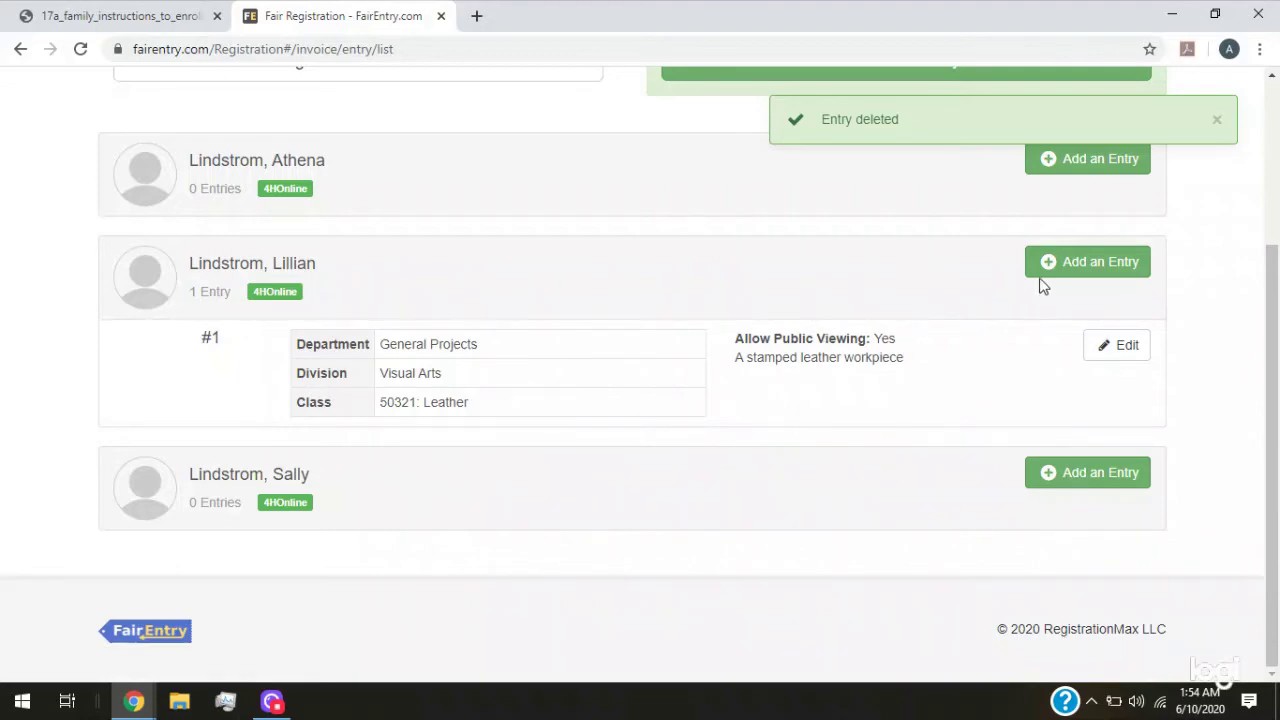
Start a new General Projects, Natural Resources entry in class 50256: Natural Resources 1
left_click(1097, 268)
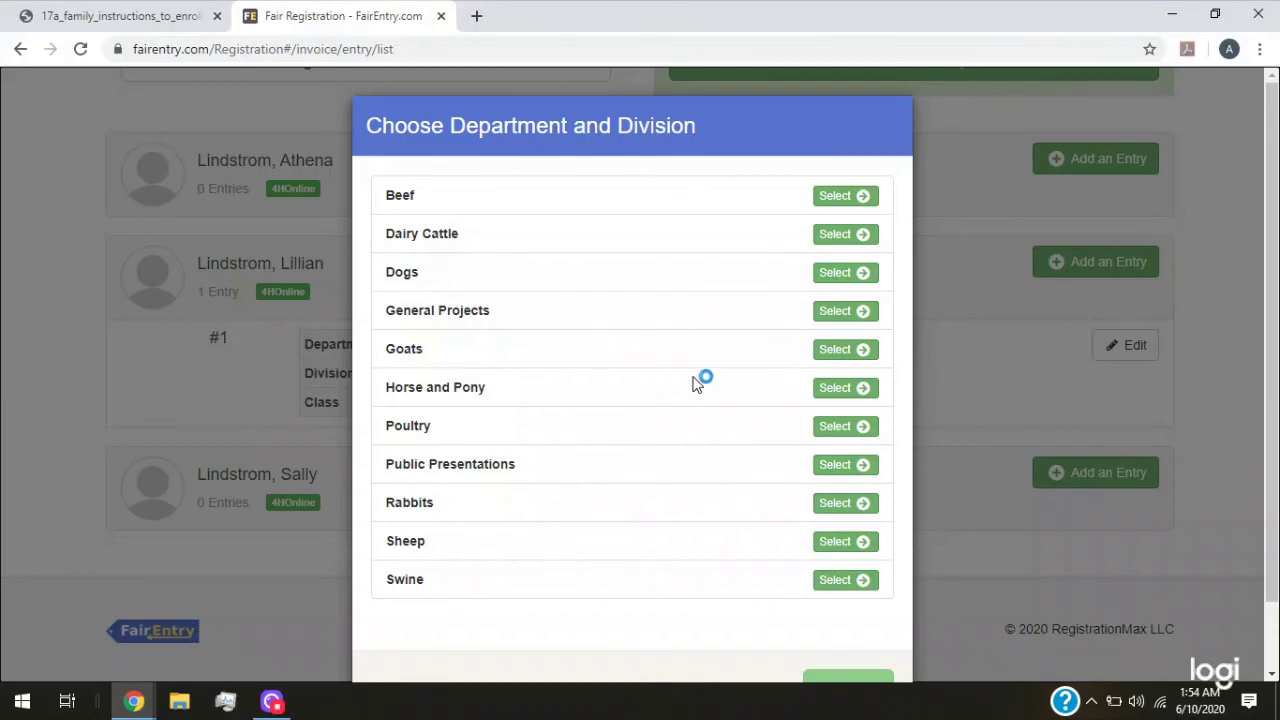
left_click(840, 311)
scroll(593, 365, "down", 4)
scroll(593, 365, "down", 4)
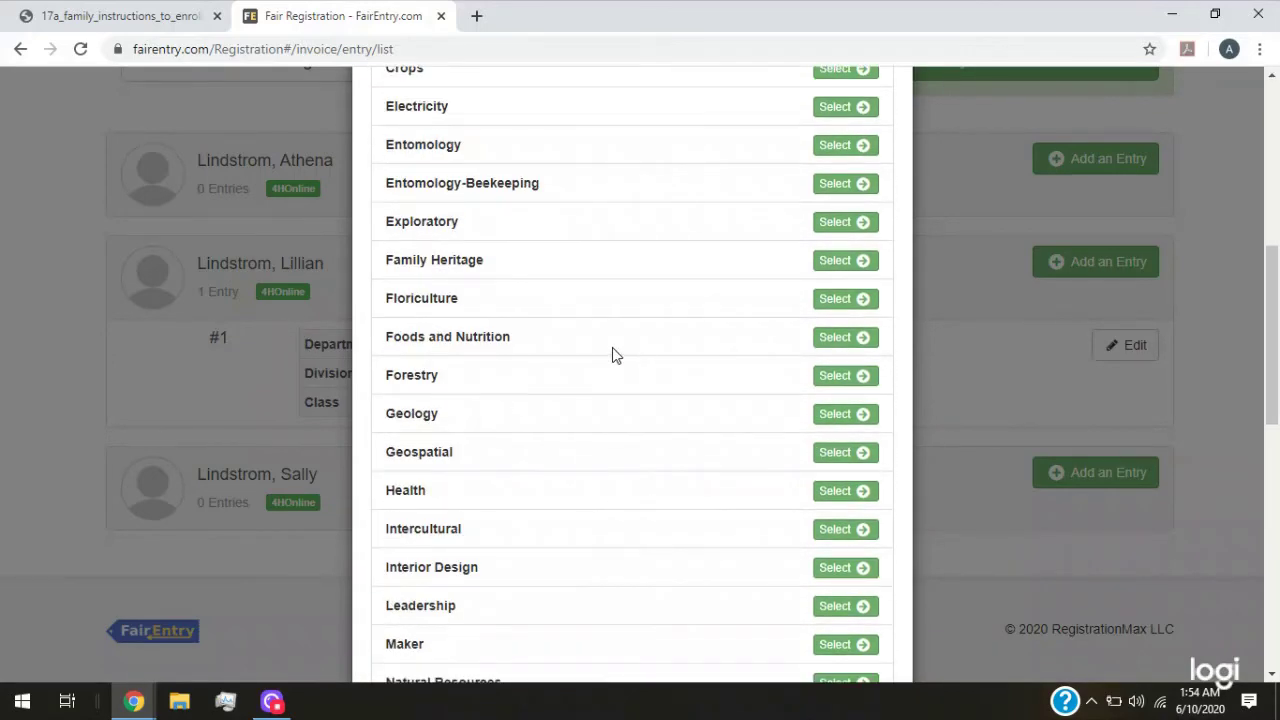
left_click(826, 404)
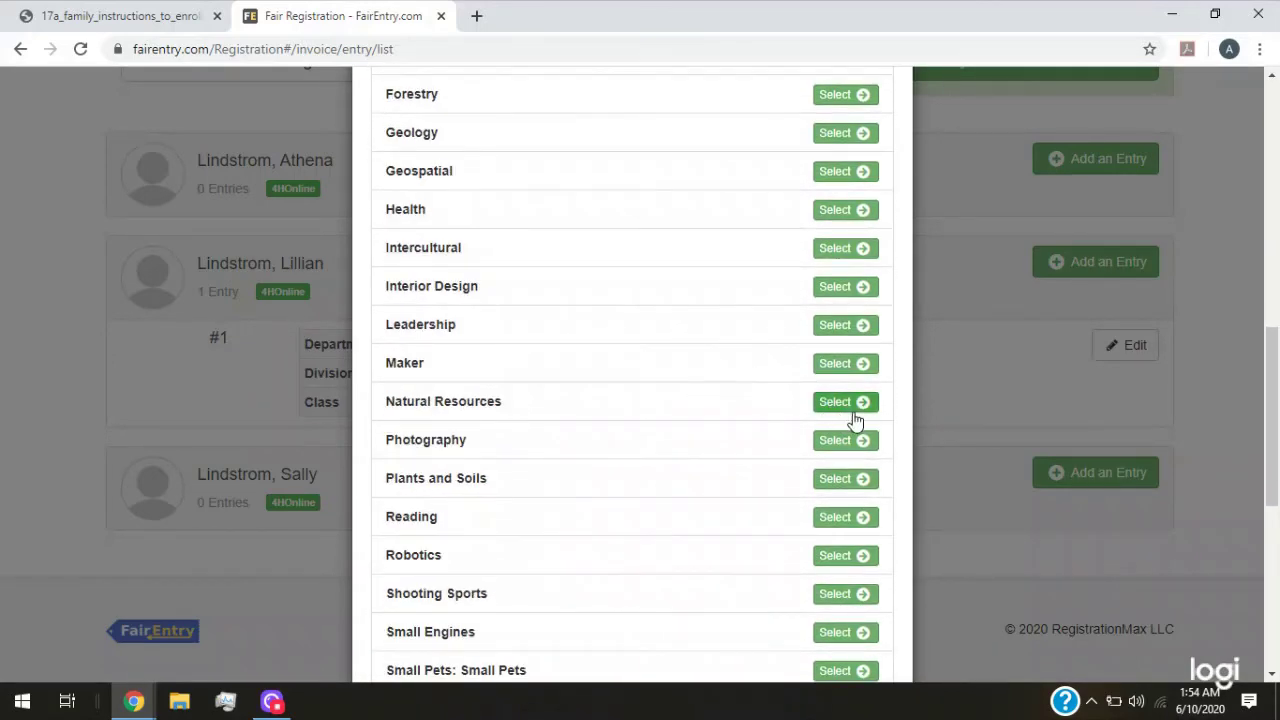
left_click(860, 336)
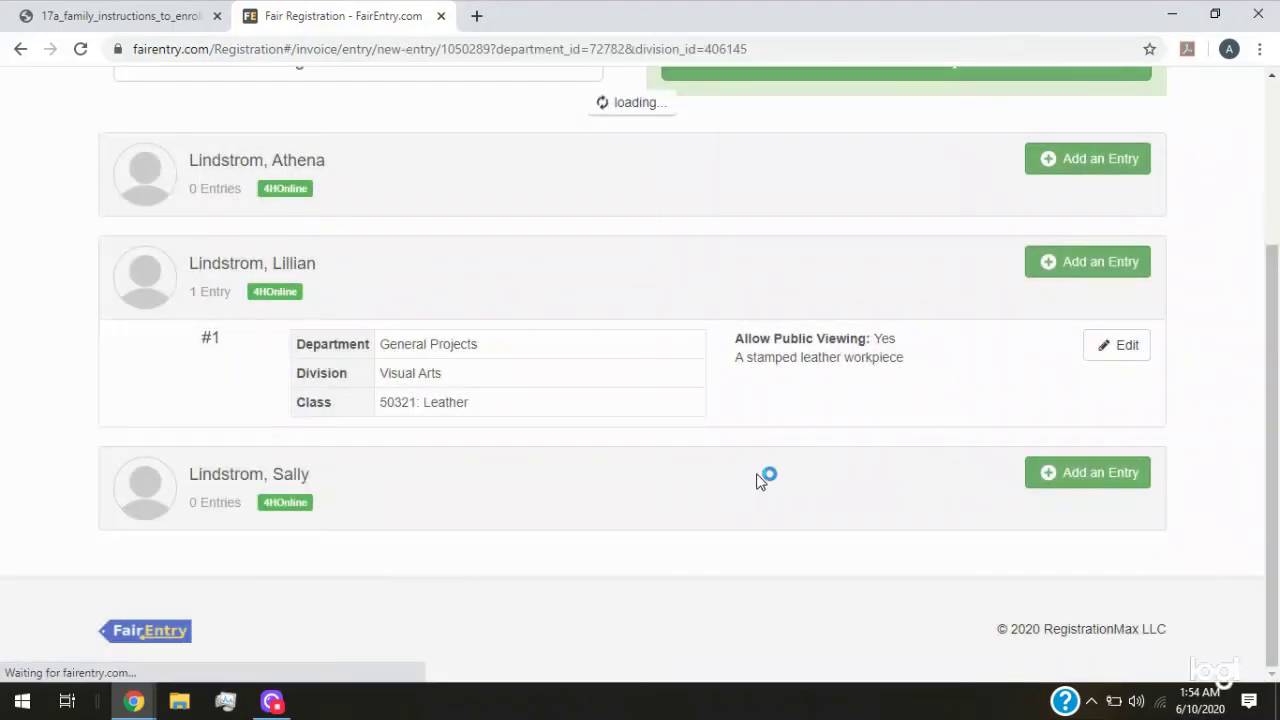
scroll(238, 386, "down", 3)
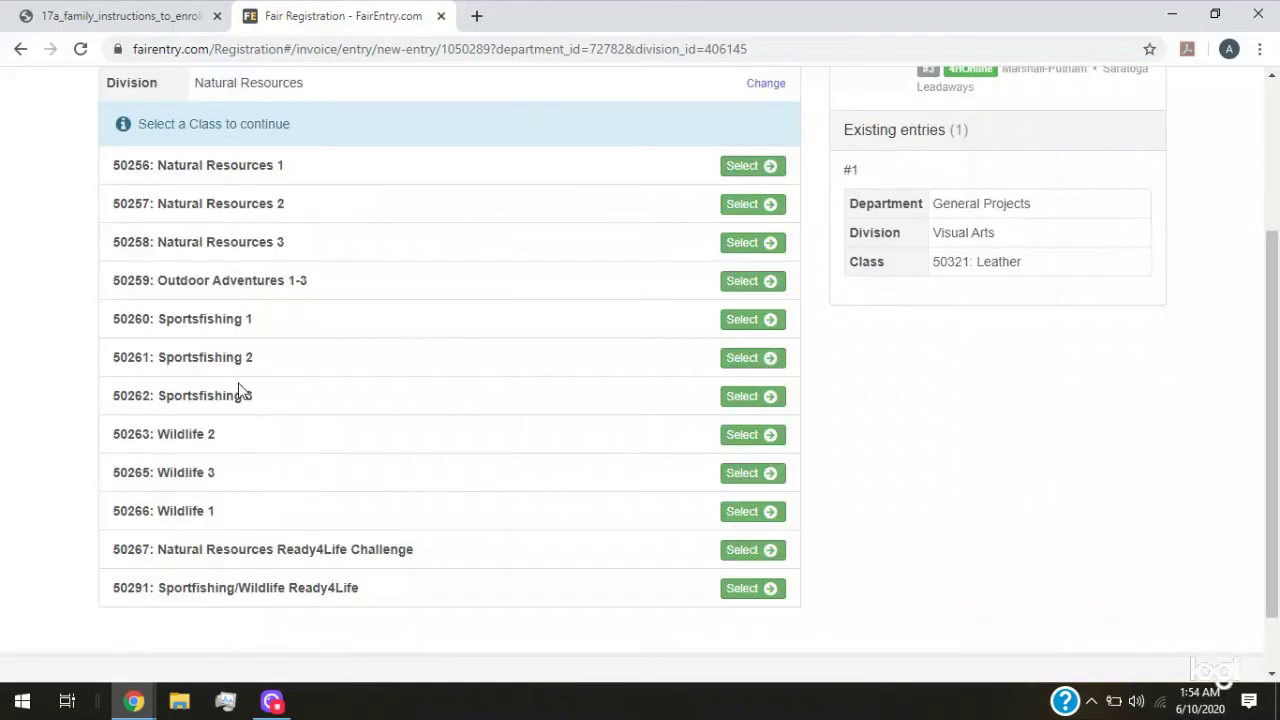
left_click(768, 168)
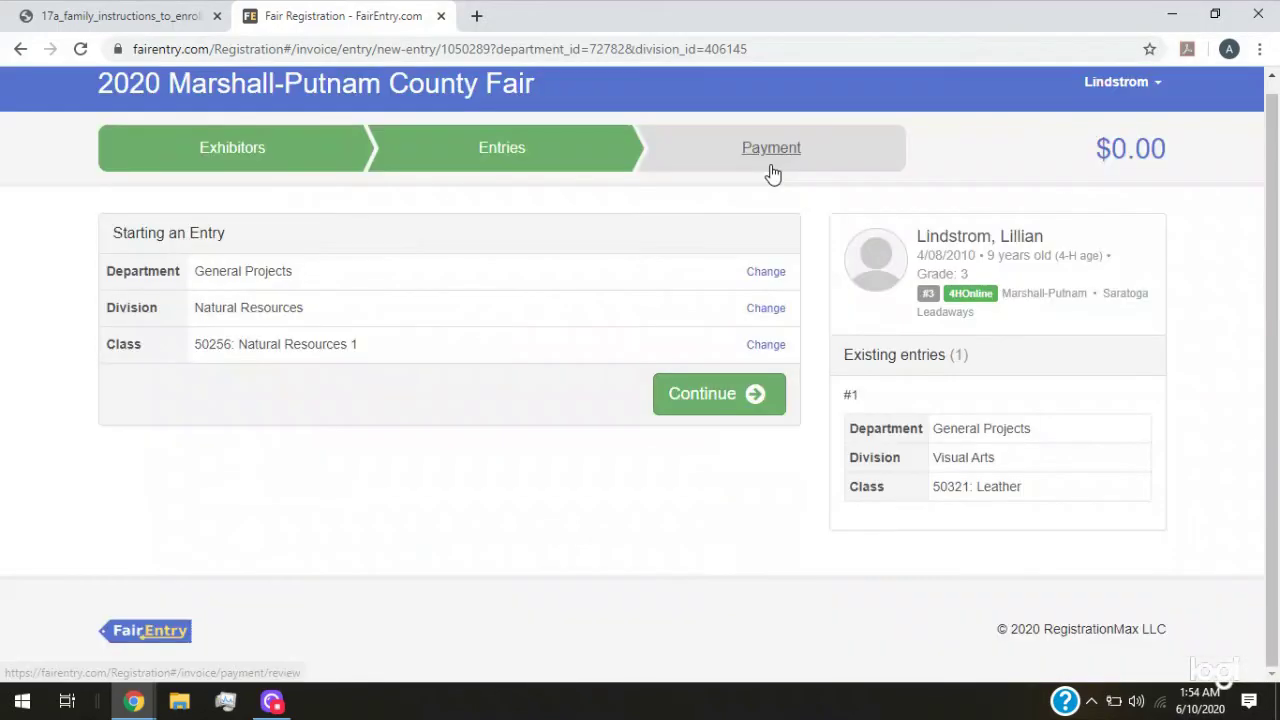
left_click(710, 414)
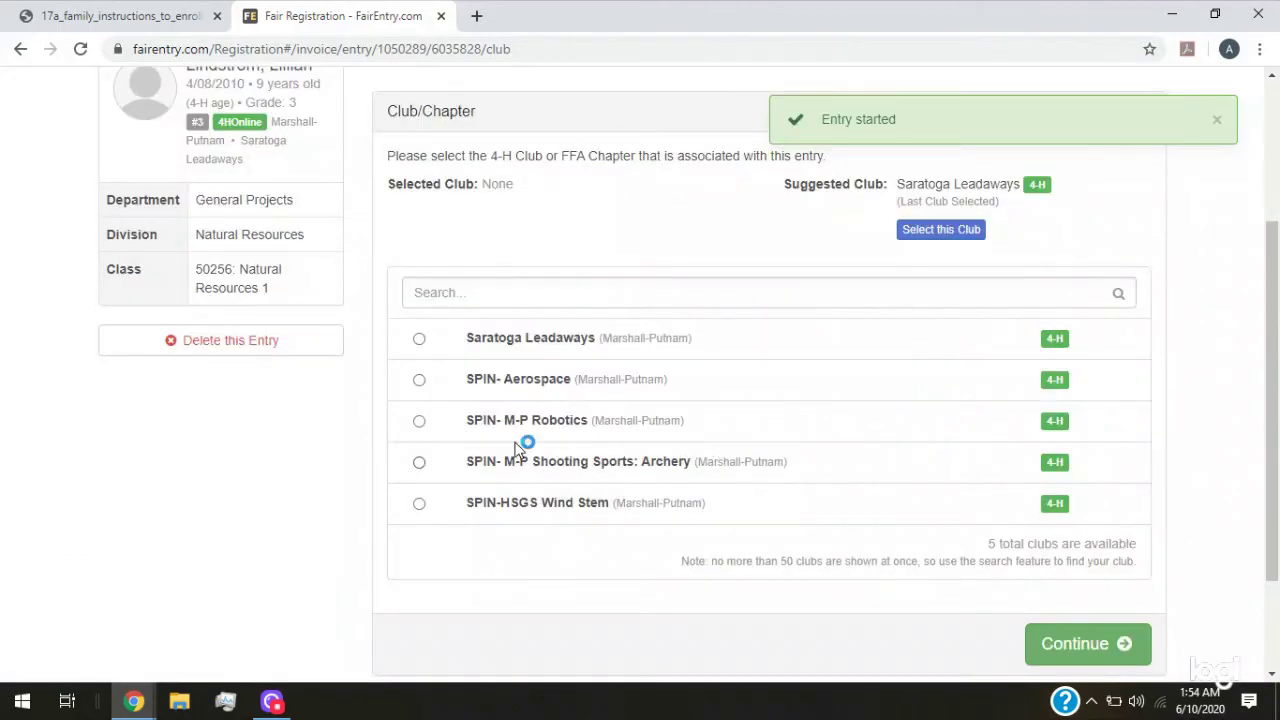
Assign the entry to Saratoga Leadaways and bring up the Project Report file picker
left_click(975, 234)
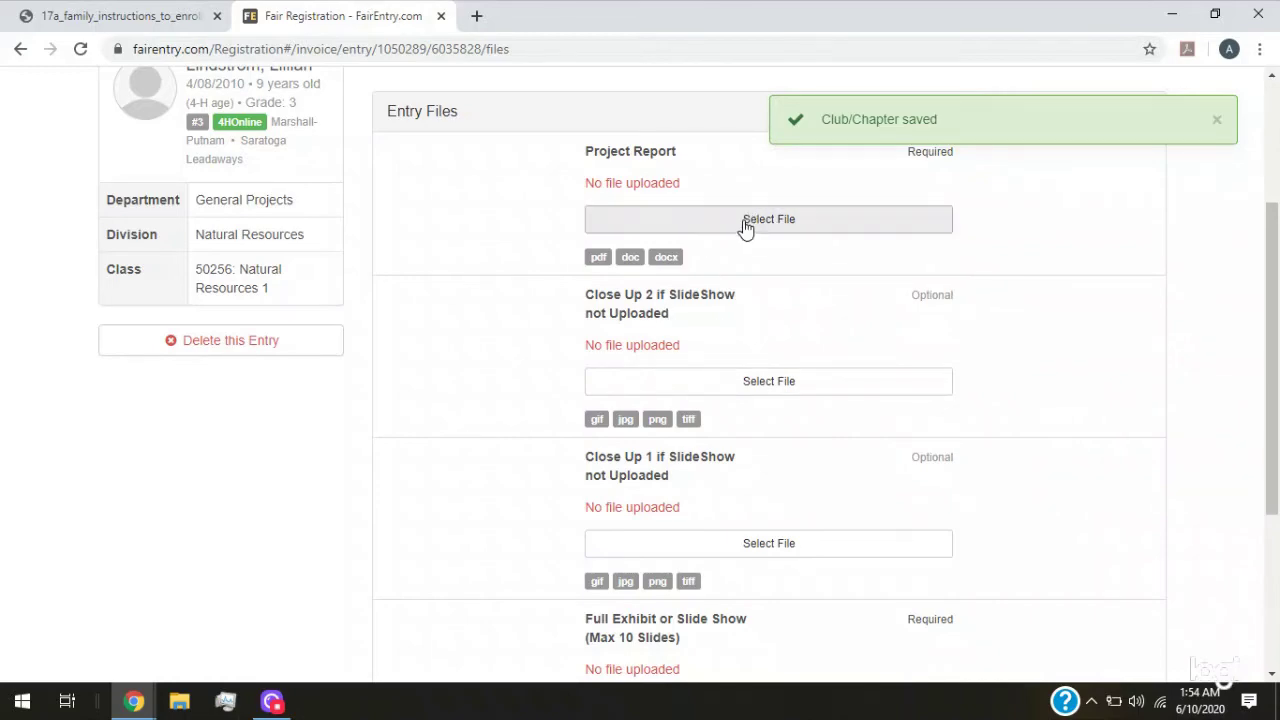
scroll(745, 230, "up", 3)
scroll(720, 274, "down", 1)
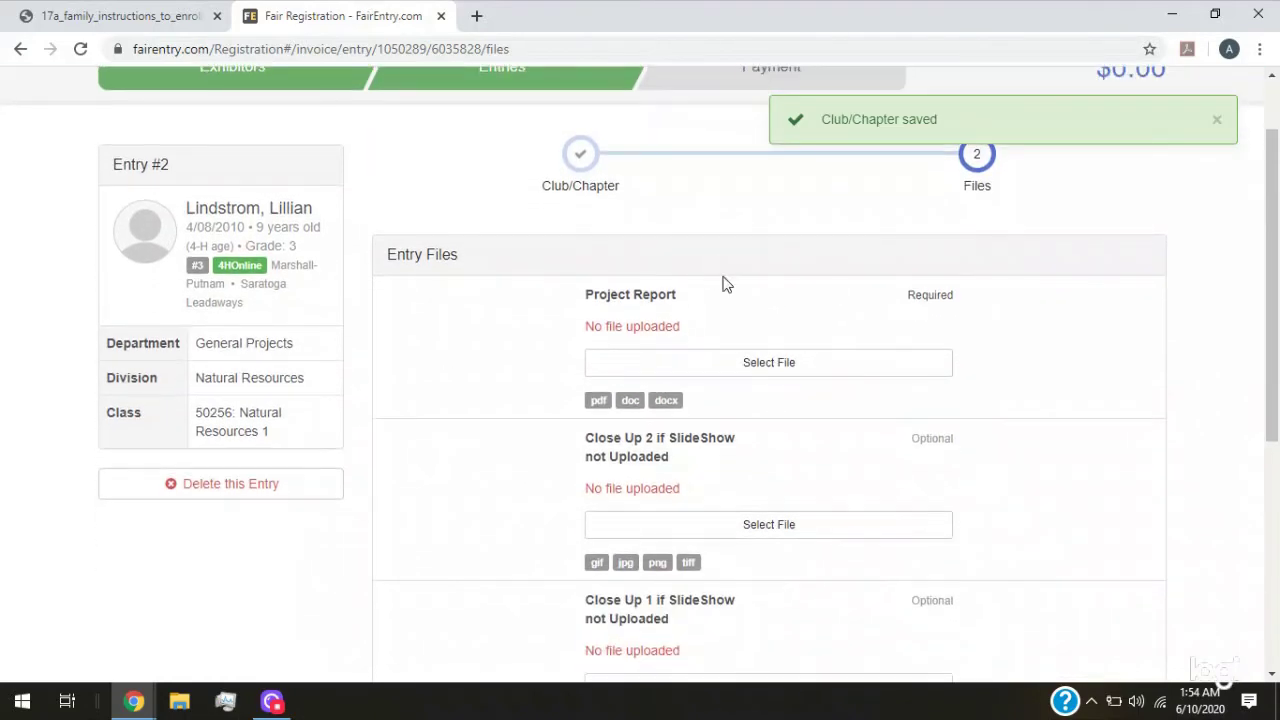
left_click(792, 376)
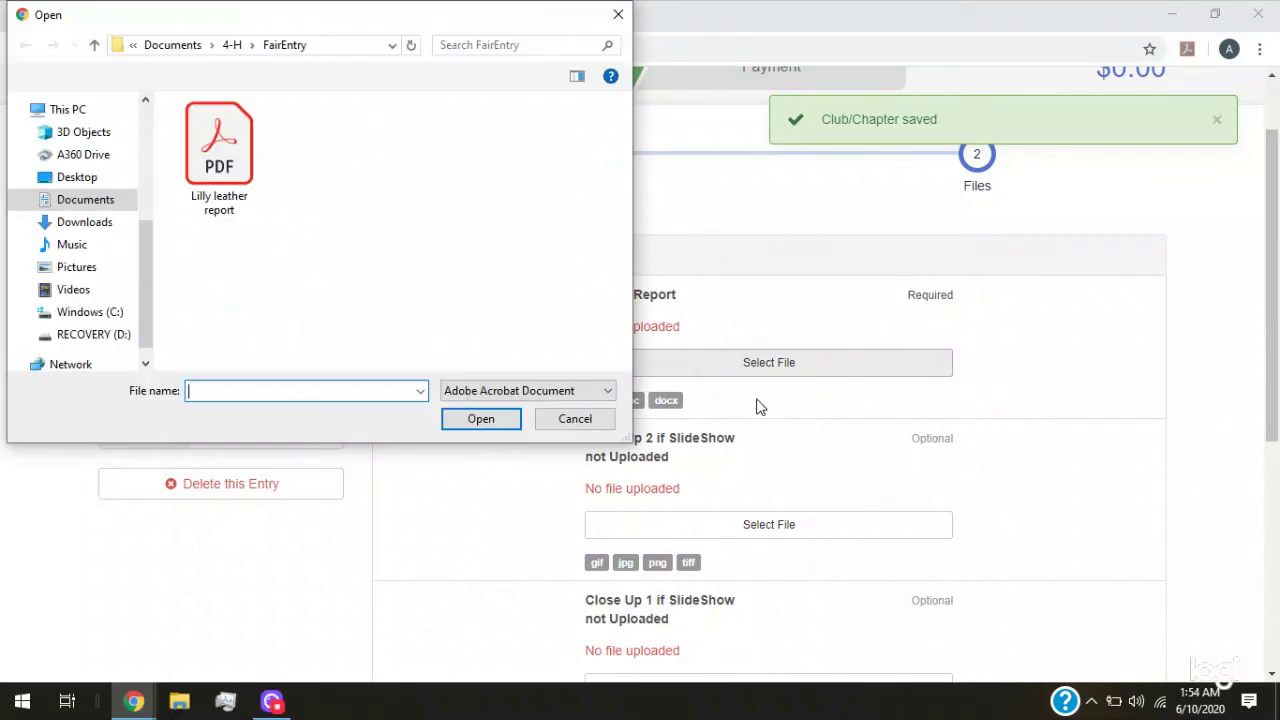
Upload the leather report PDF as Project Report and the Nat Res complete photo as Close Up 2
left_click(193, 128)
left_click(498, 420)
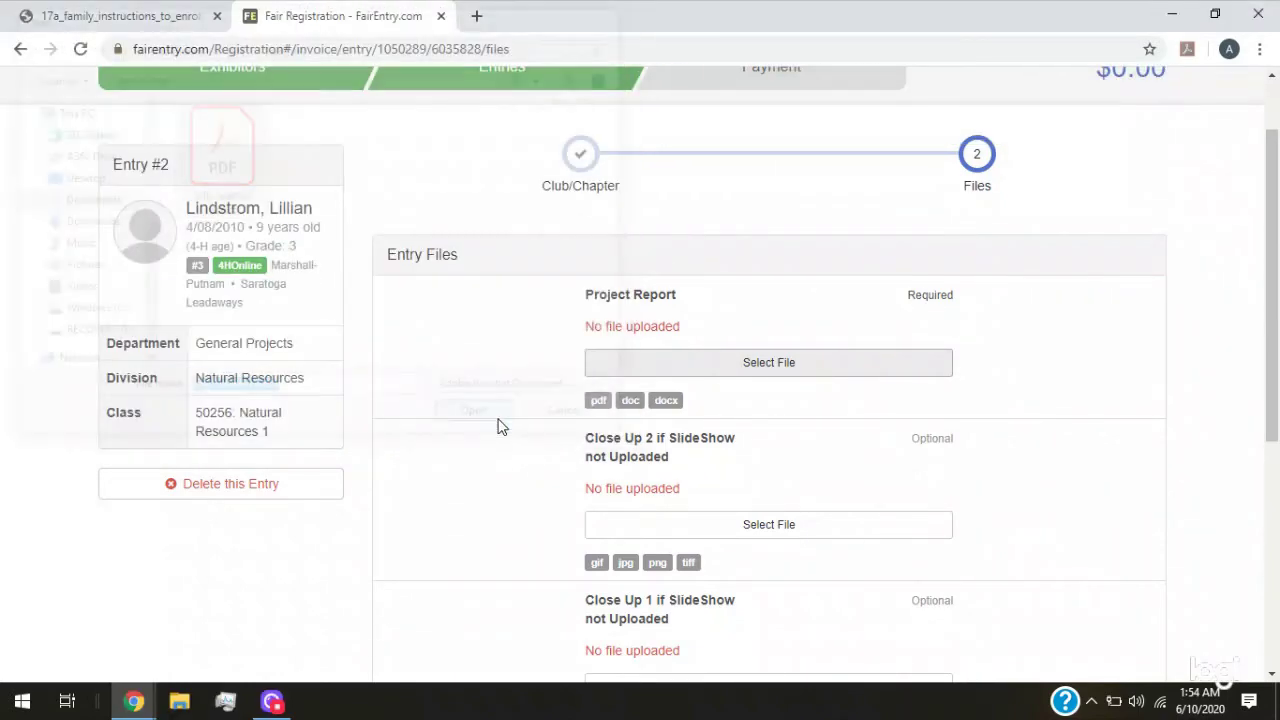
scroll(515, 430, "down", 2)
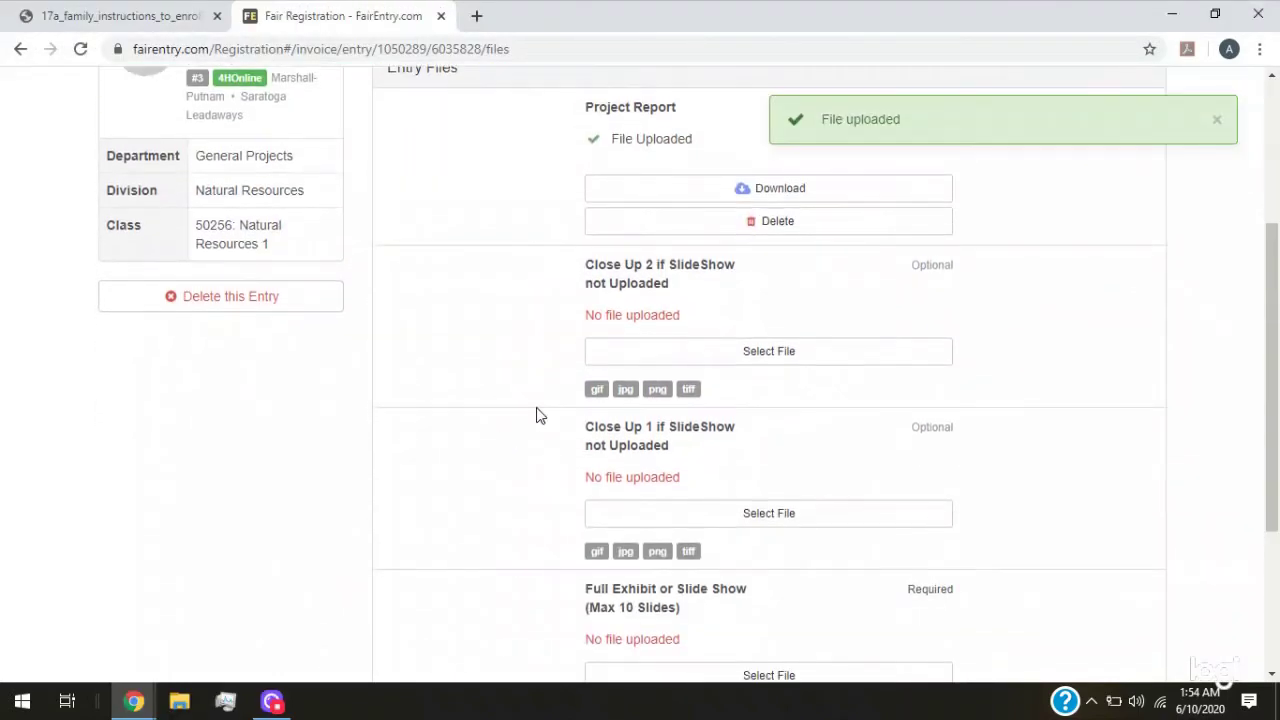
left_click(722, 356)
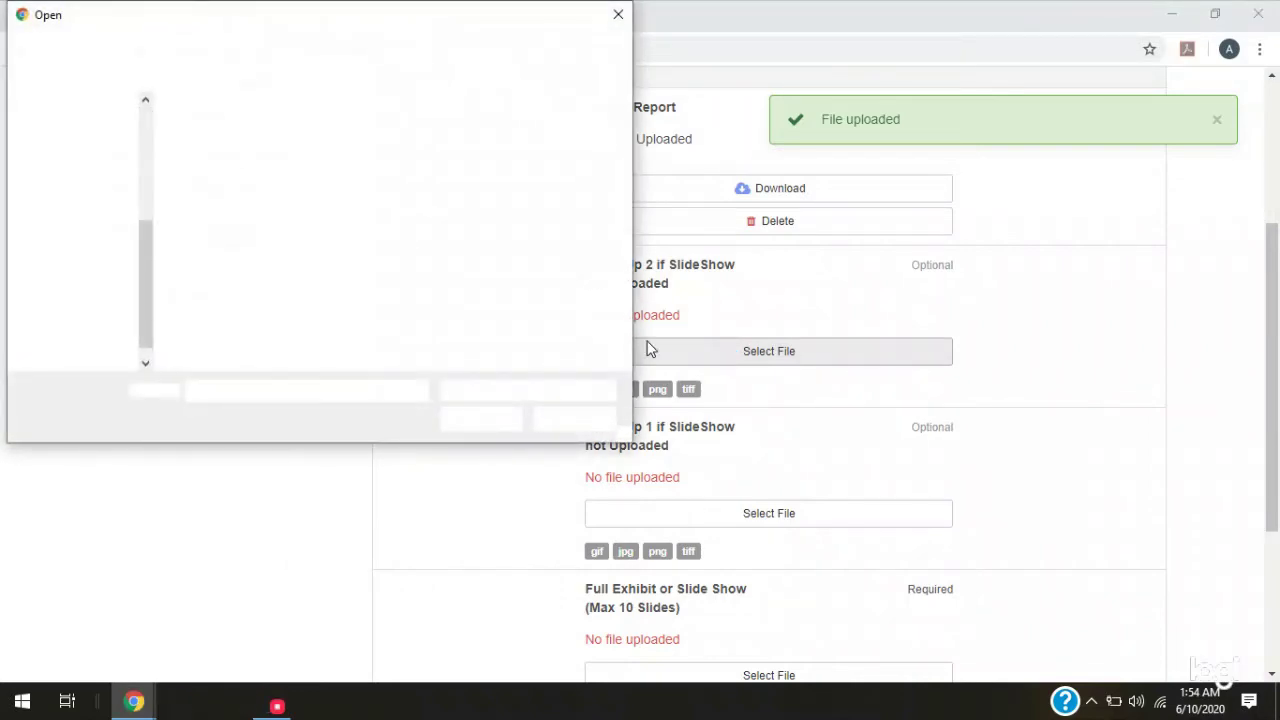
left_click(232, 262)
left_click(486, 421)
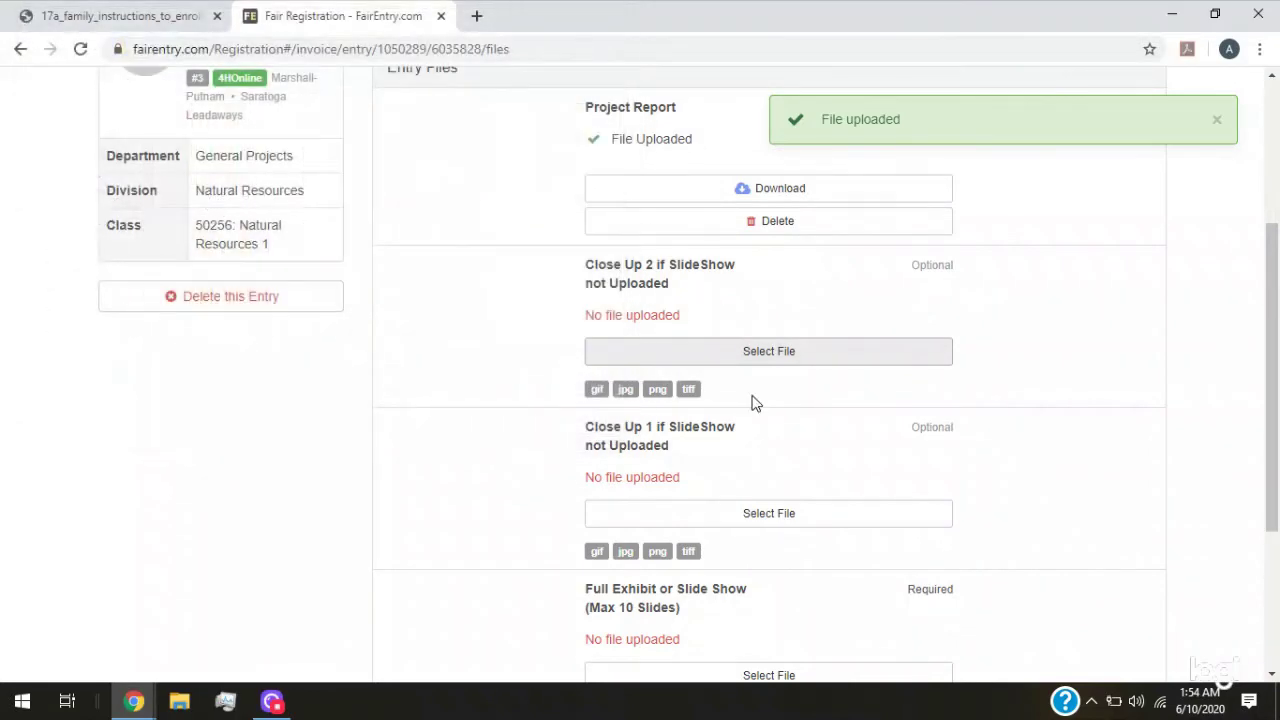
Upload Nat Res detail 1 as Close Up 1 and detail 2 as Full Exhibit, then save the files
scroll(728, 420, "down", 1)
left_click(727, 415)
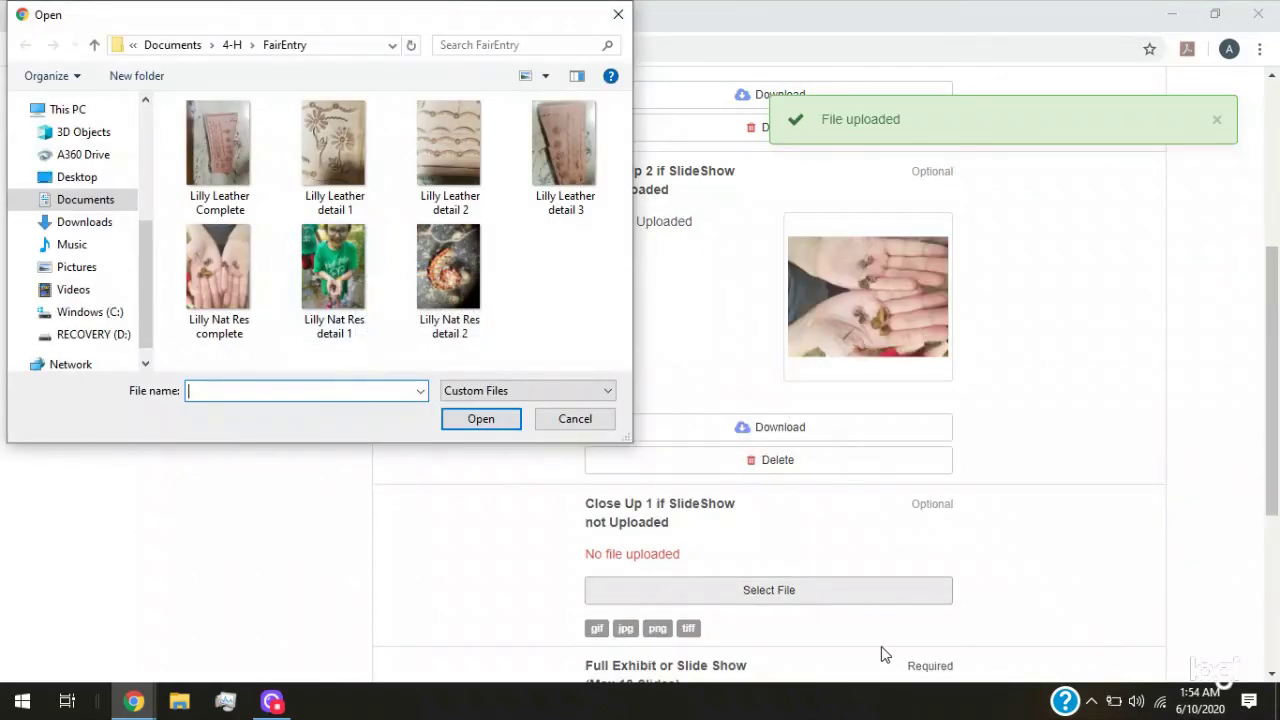
left_click(368, 292)
left_click(484, 420)
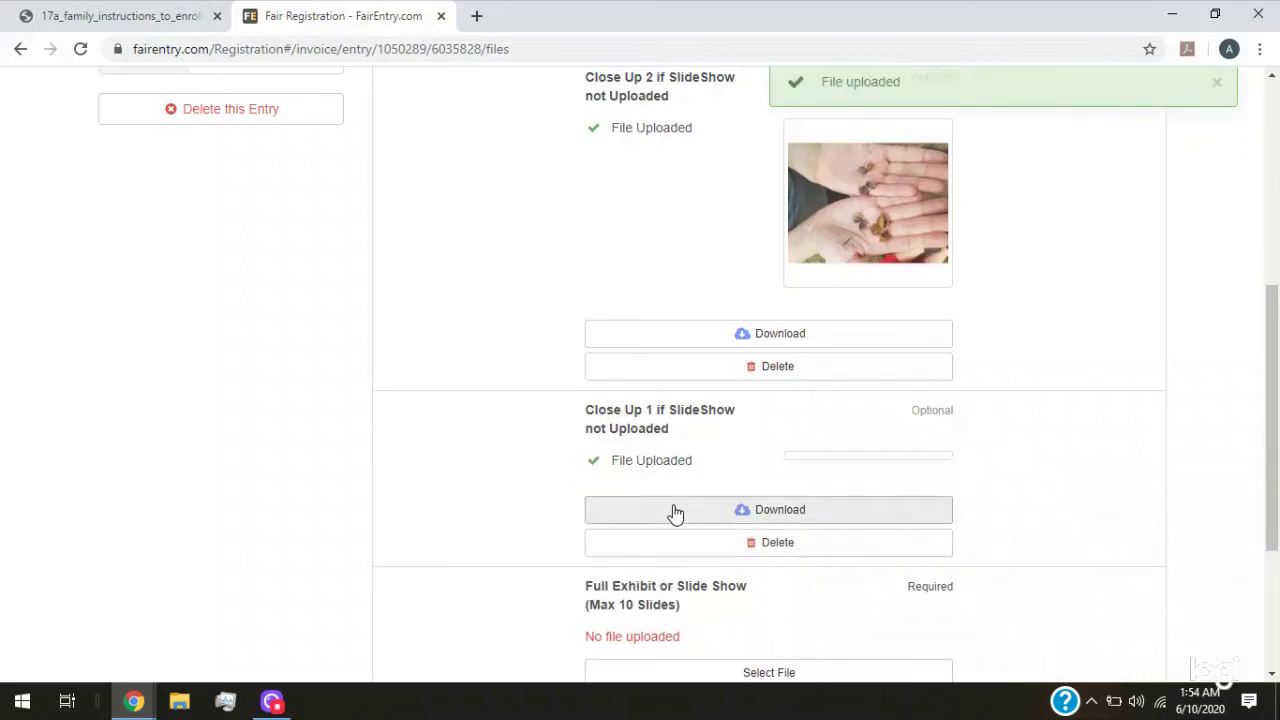
scroll(603, 430, "down", 1)
scroll(606, 362, "up", 5)
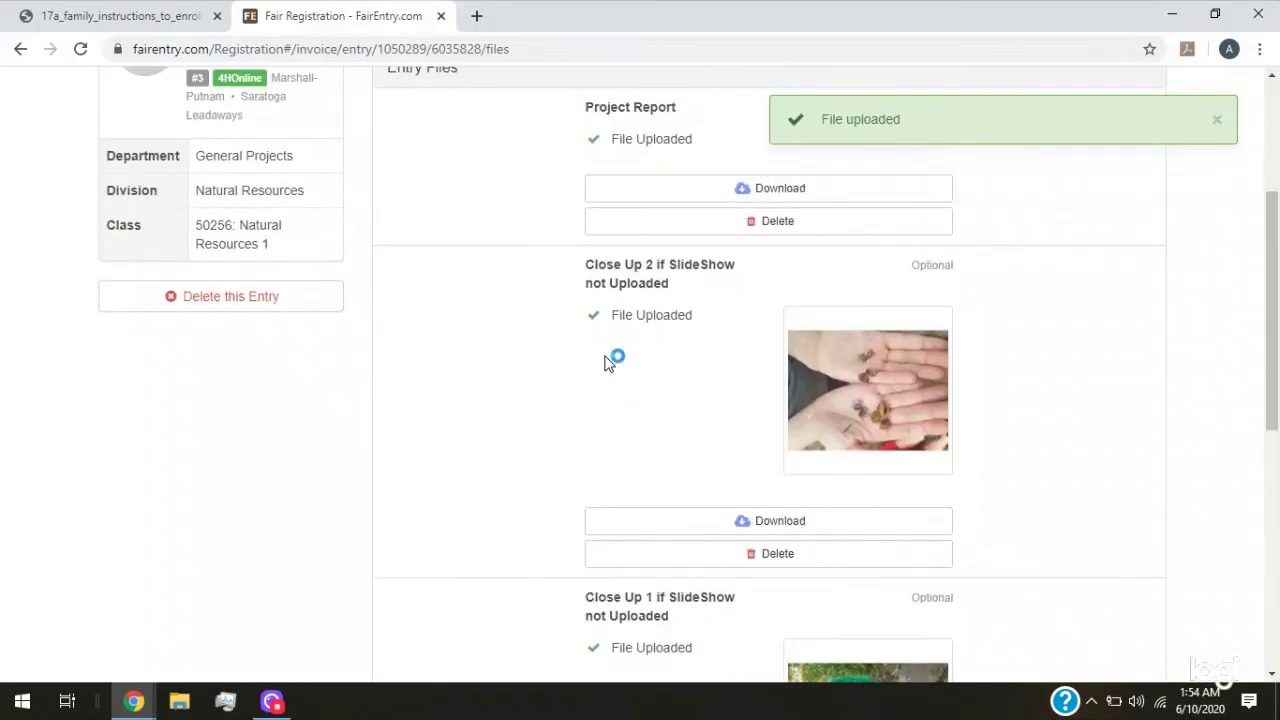
scroll(651, 491, "down", 5)
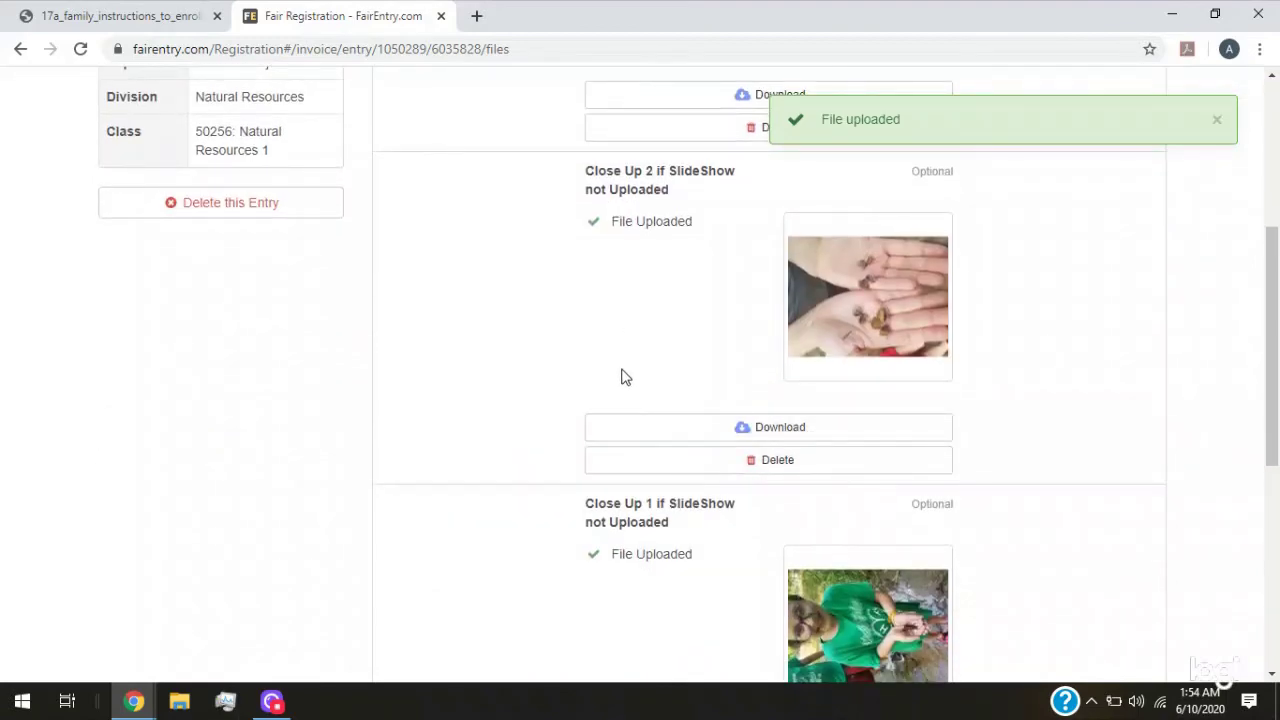
scroll(615, 412, "down", 3)
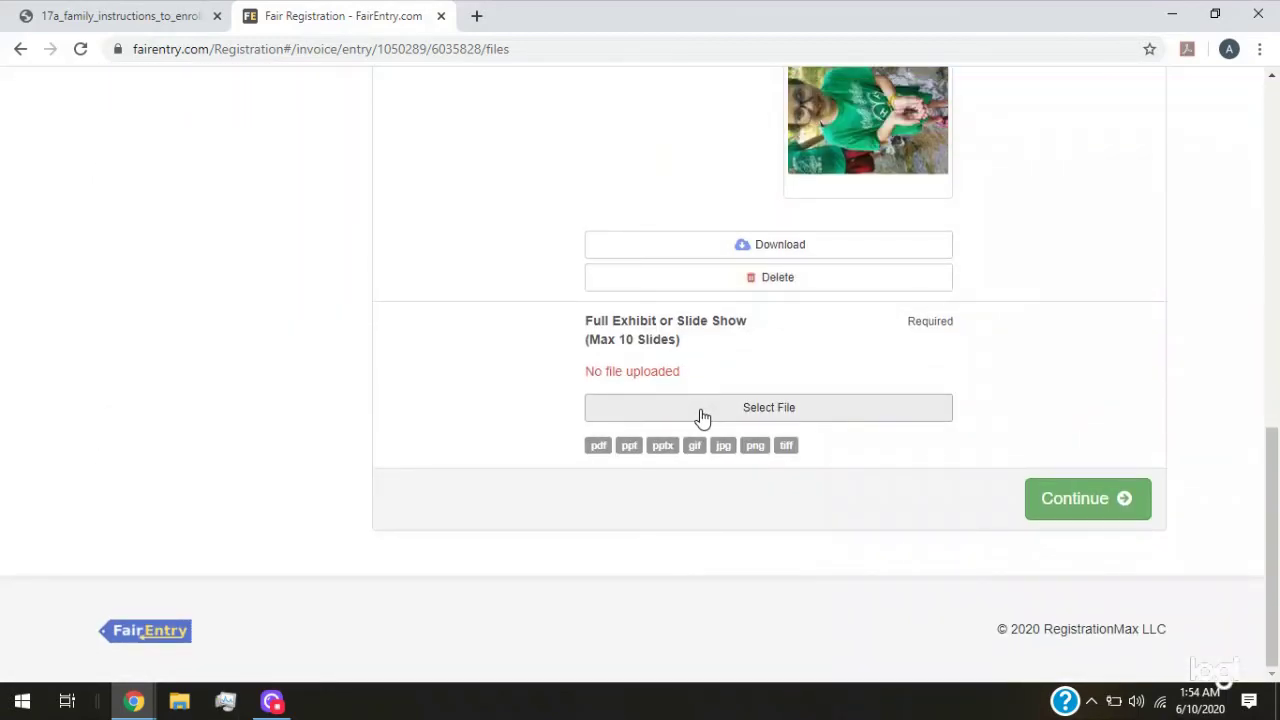
left_click(703, 412)
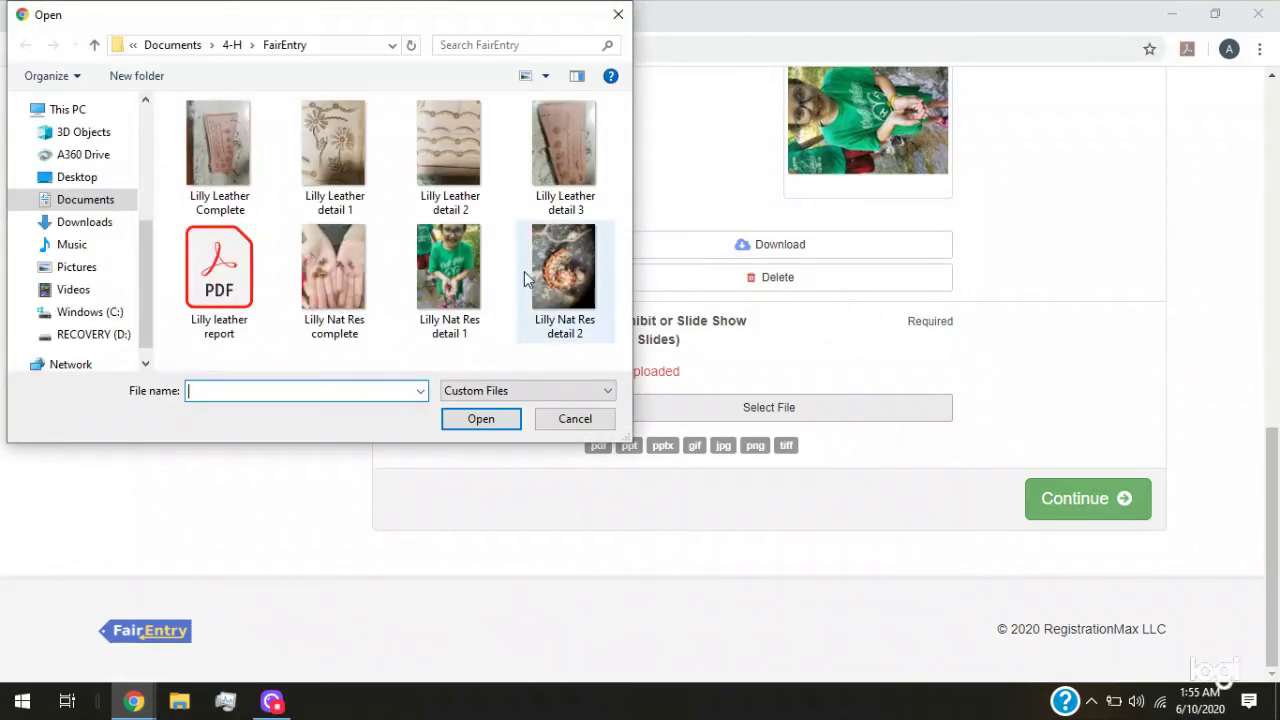
left_click(545, 275)
left_click(505, 415)
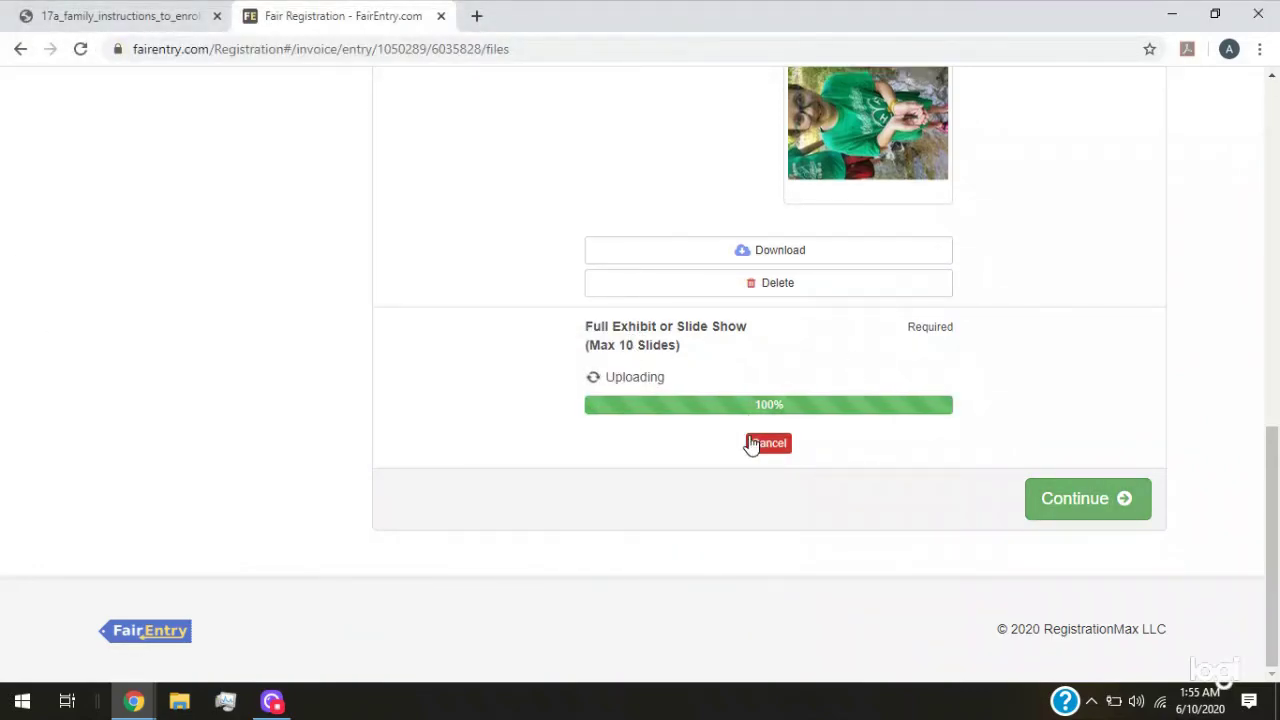
left_click(1074, 511)
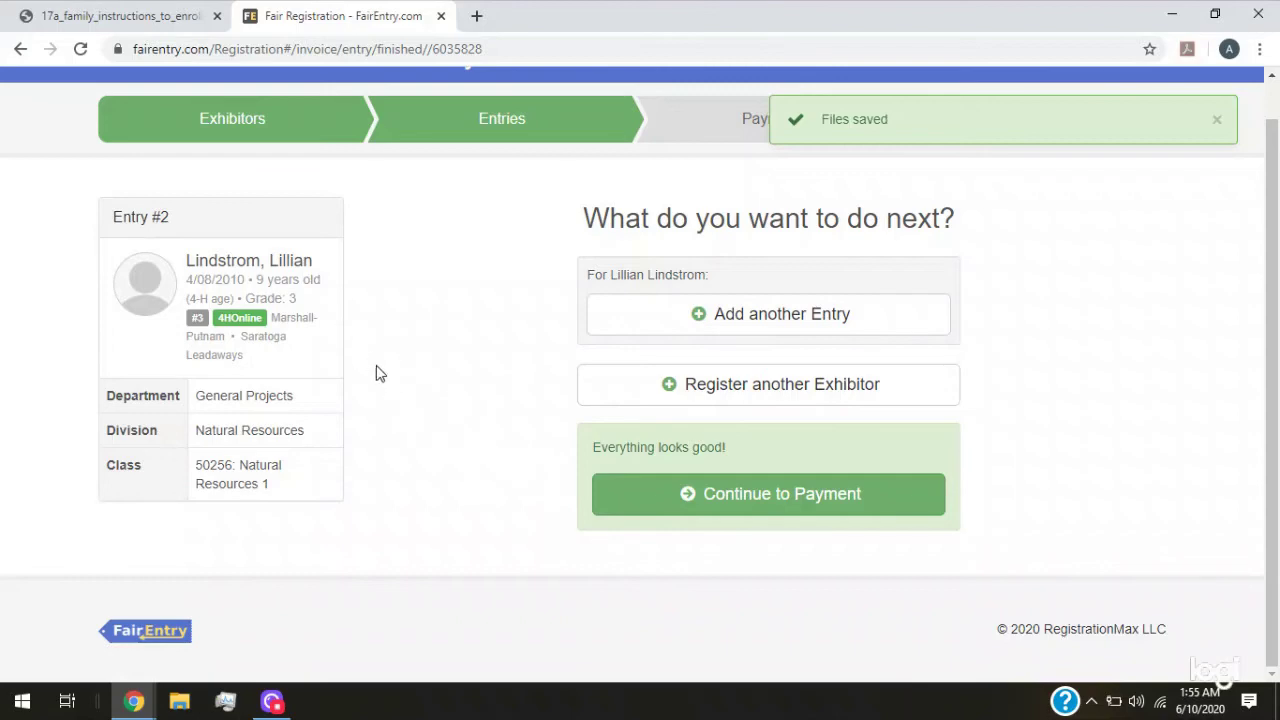
Get past the $0.00 invoice review and payment method to the Confirm step
left_click(808, 508)
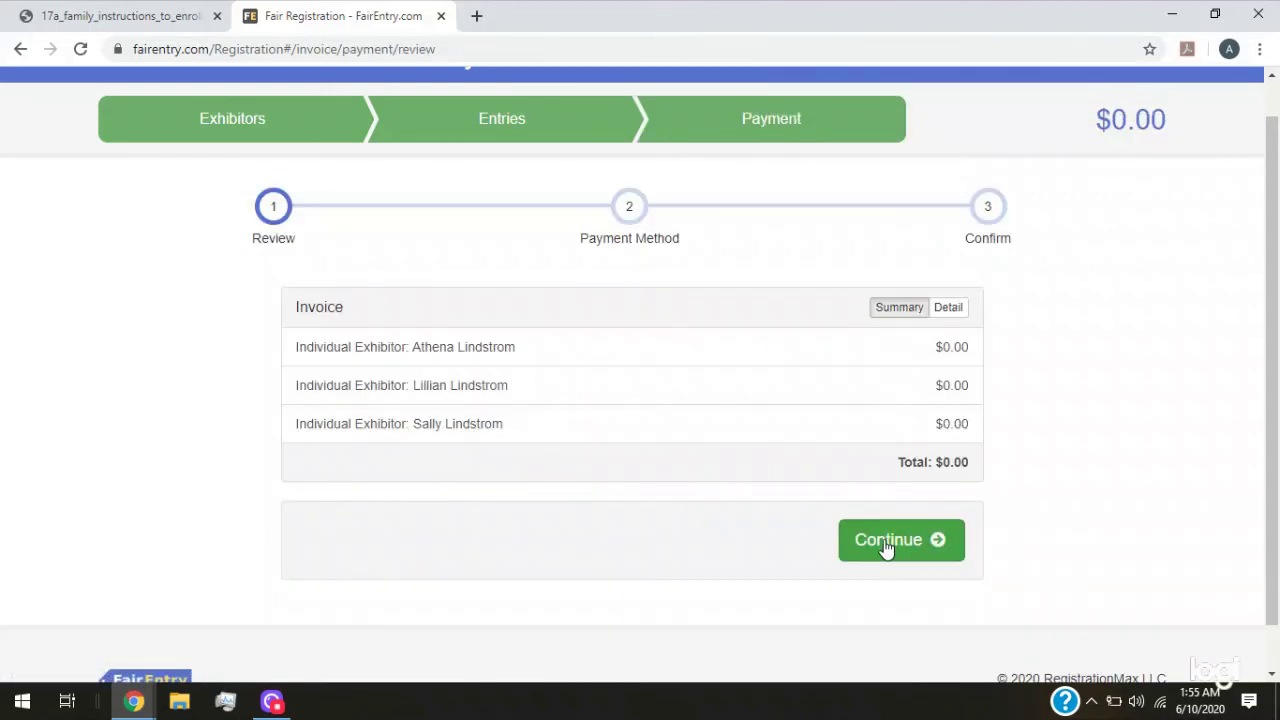
left_click(886, 544)
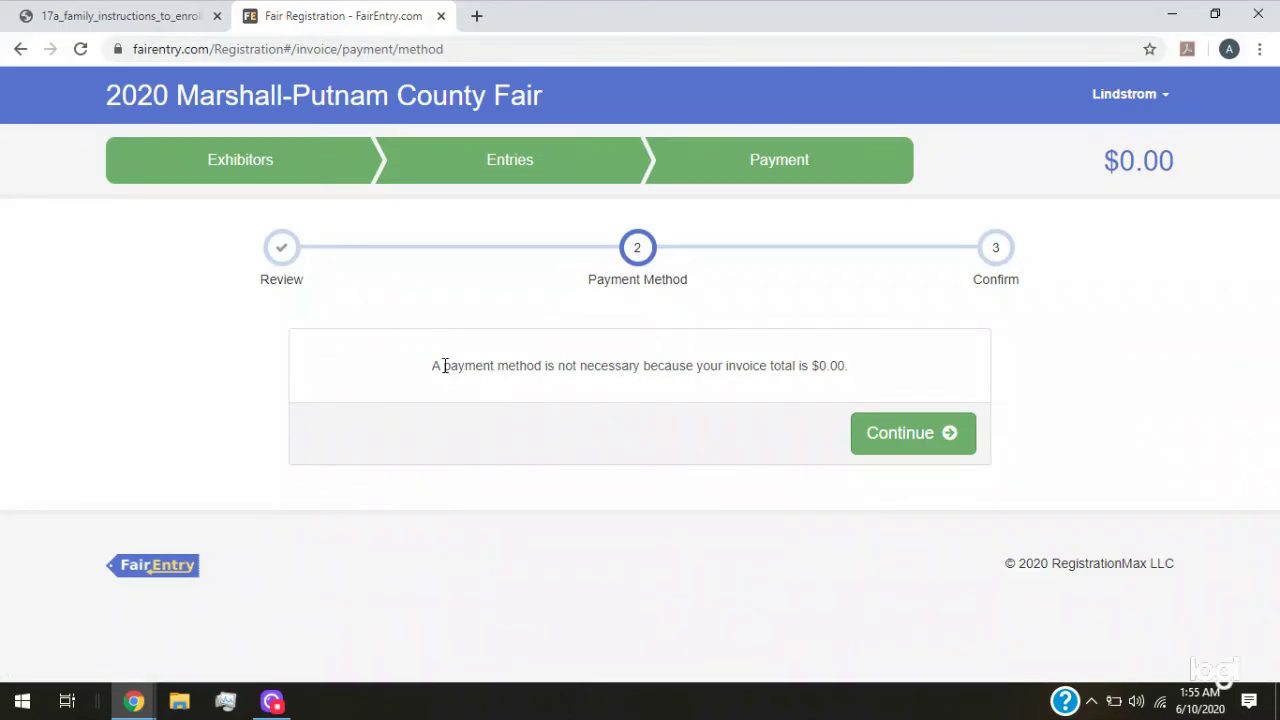
left_click_drag(445, 366, 873, 388)
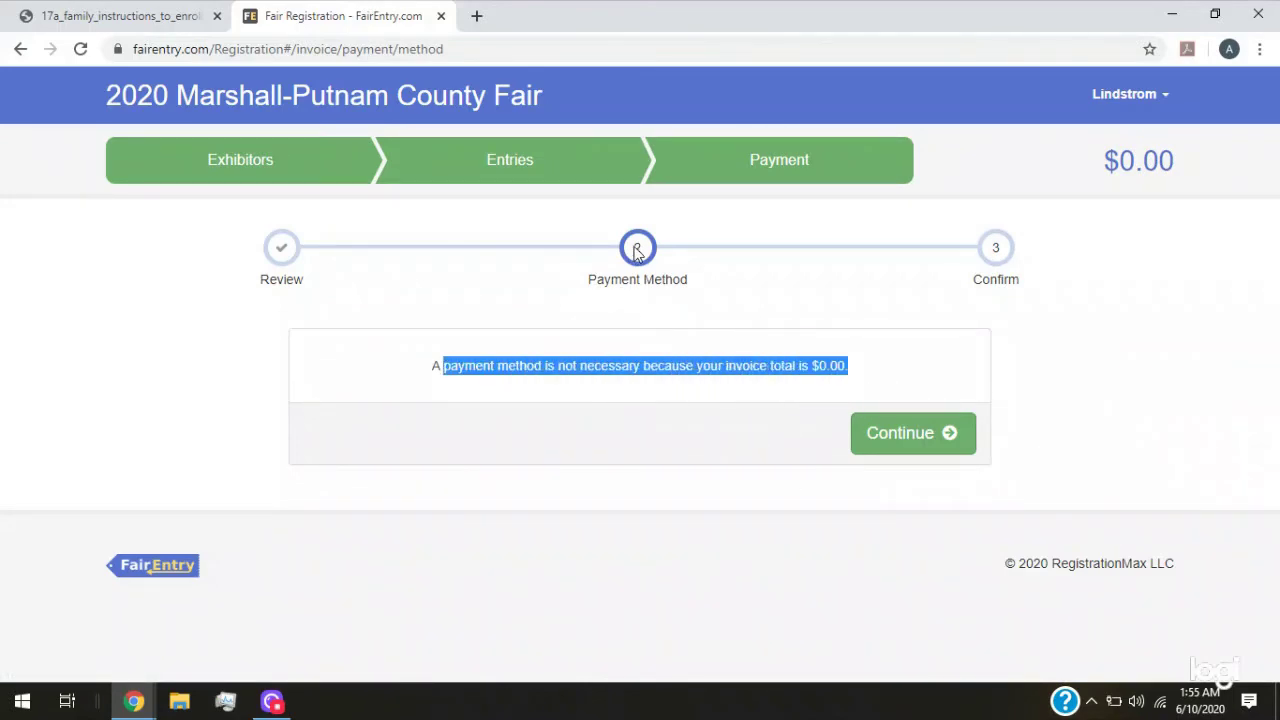
left_click(902, 432)
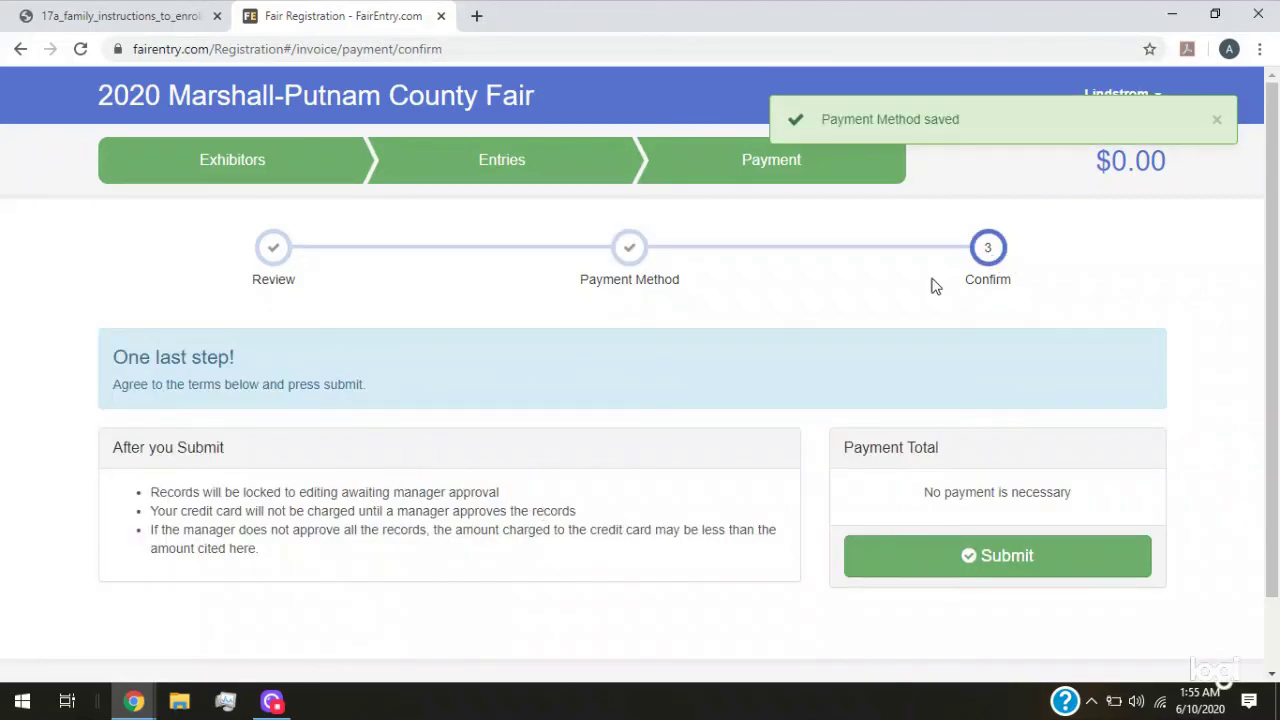
scroll(309, 428, "down", 1)
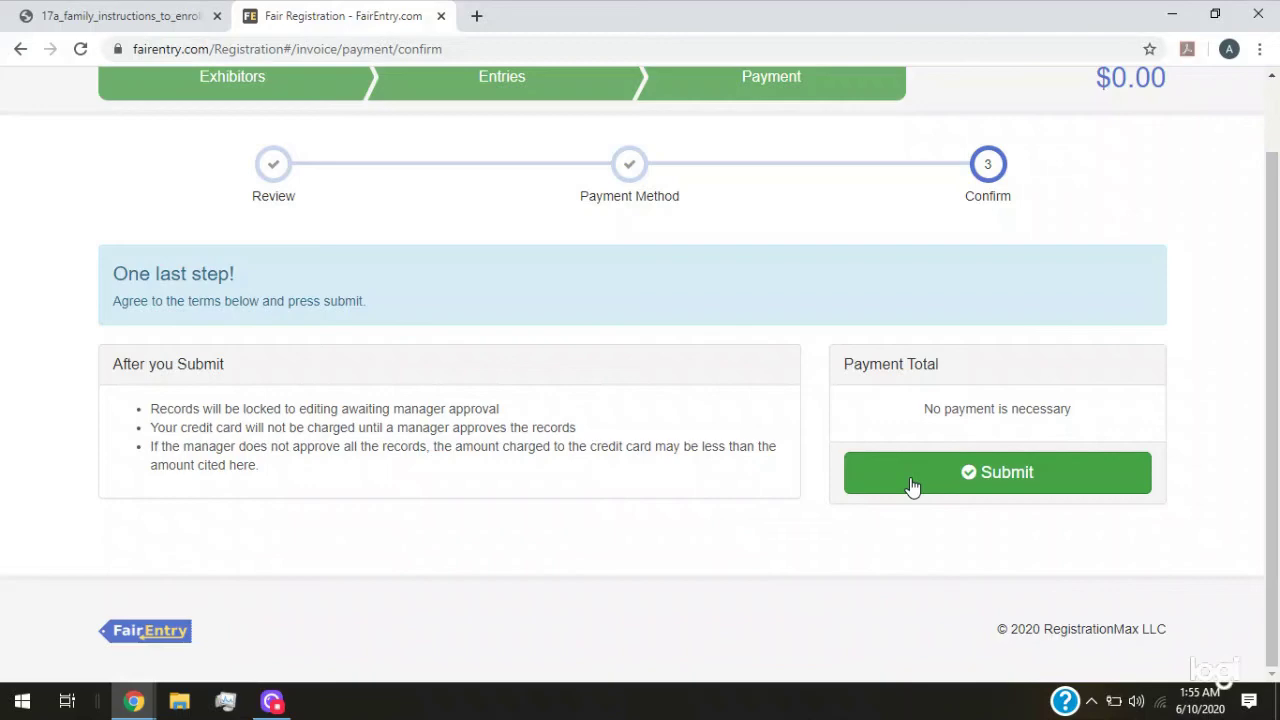
scroll(370, 490, "up", 1)
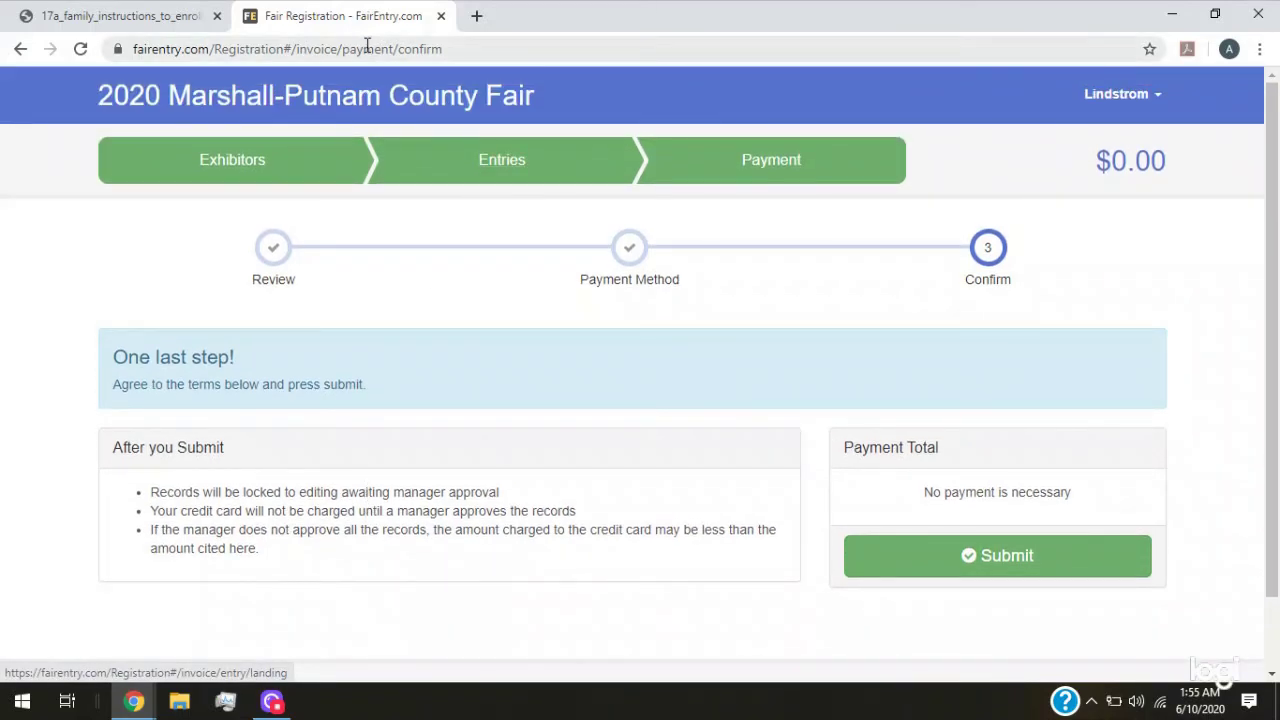
Close the FairEntry tab and scroll through the Virtual Show 2020 BLMP page's links
left_click(440, 16)
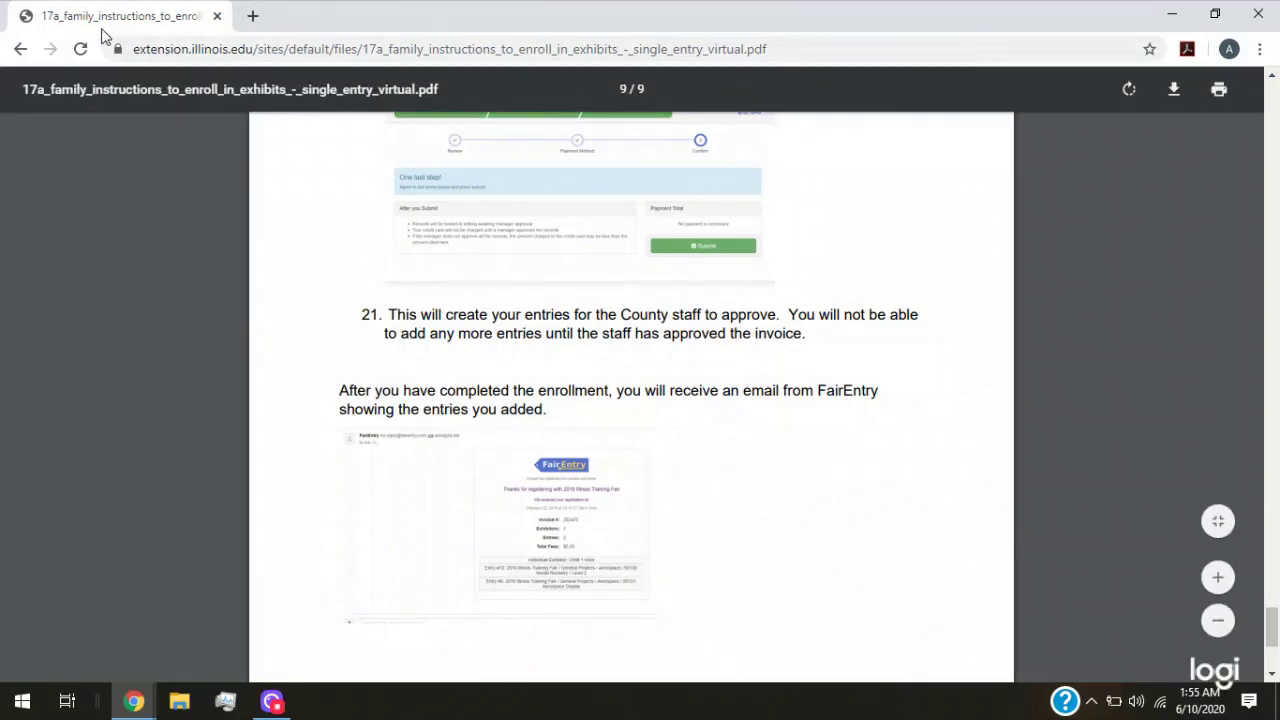
left_click(16, 50)
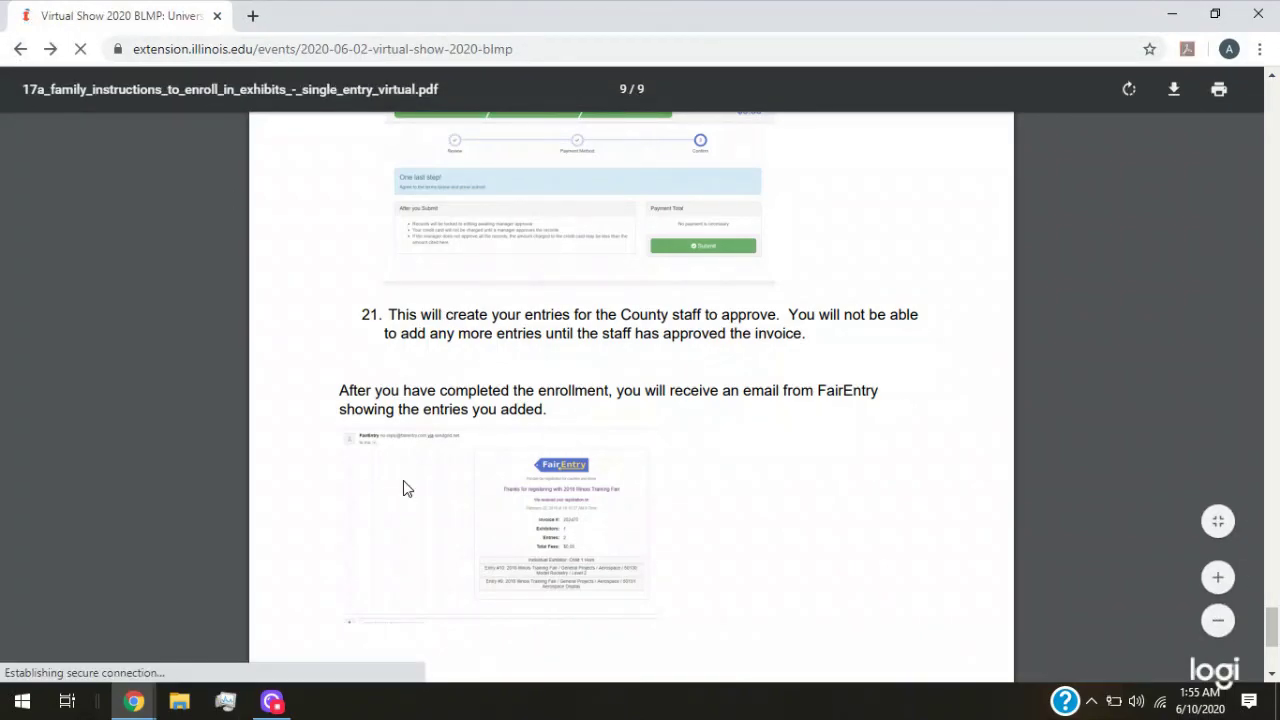
scroll(403, 480, "up", 6)
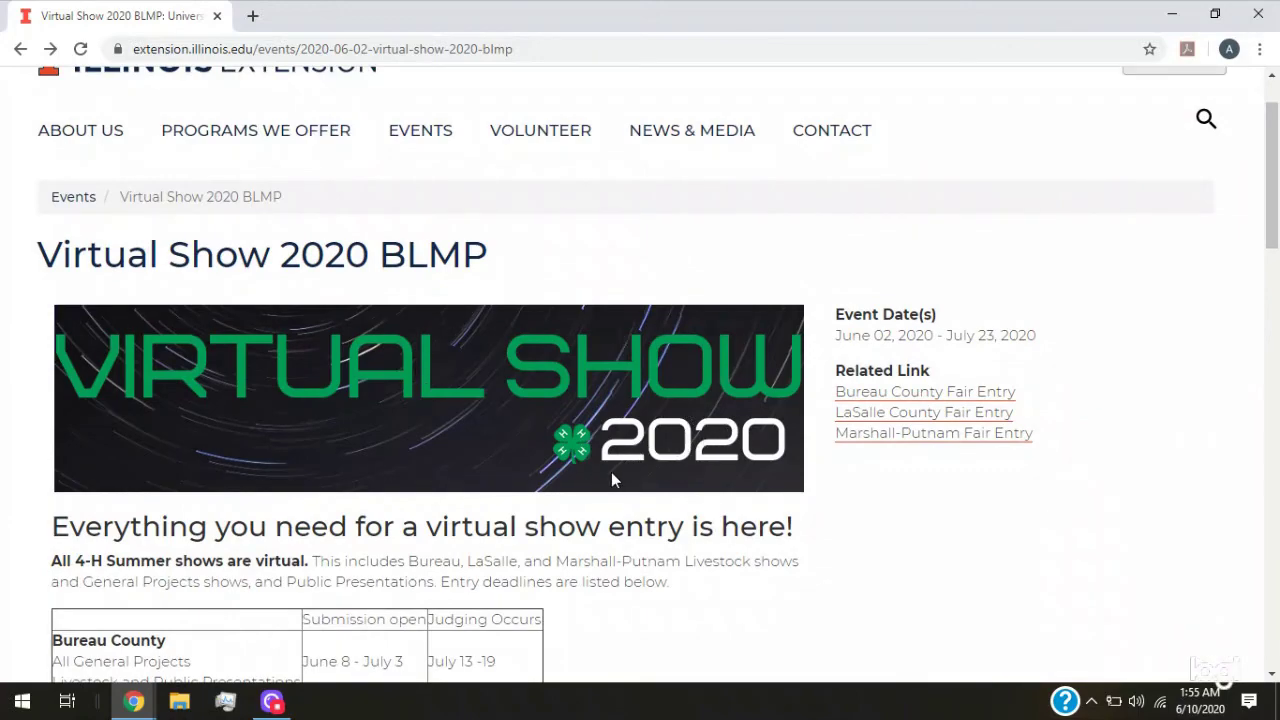
scroll(590, 505, "down", 2)
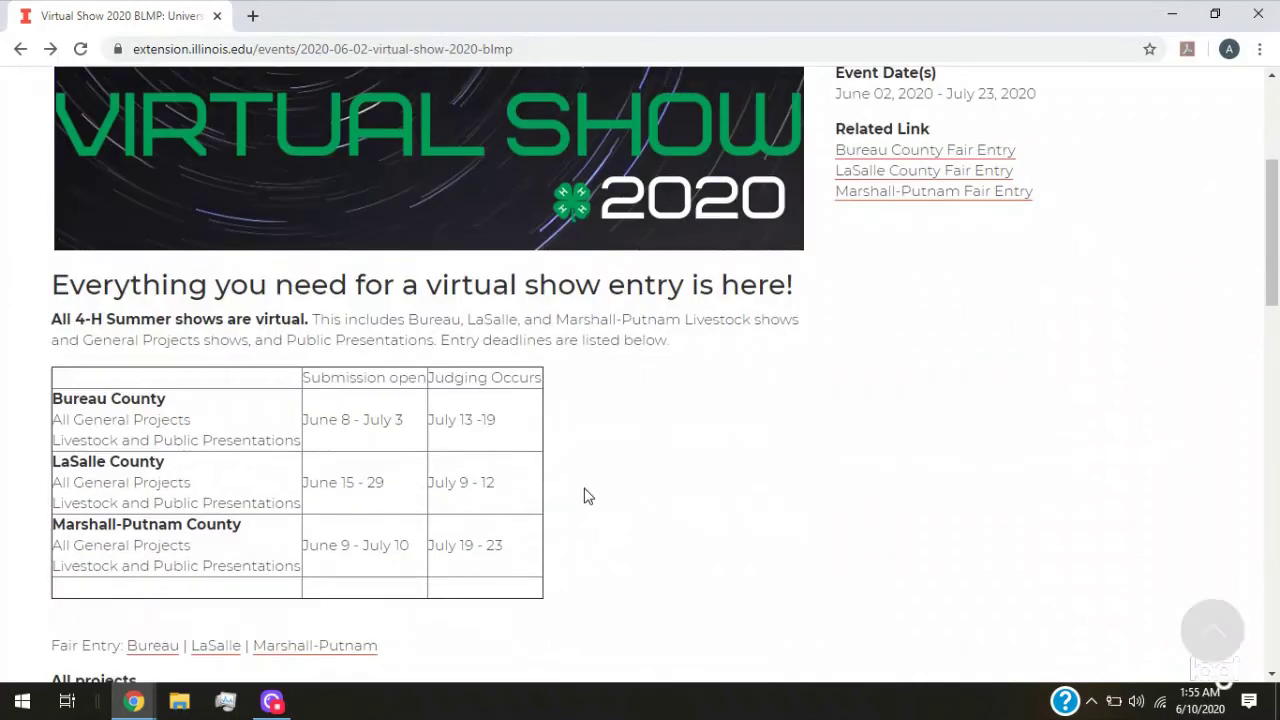
scroll(815, 535, "down", 3)
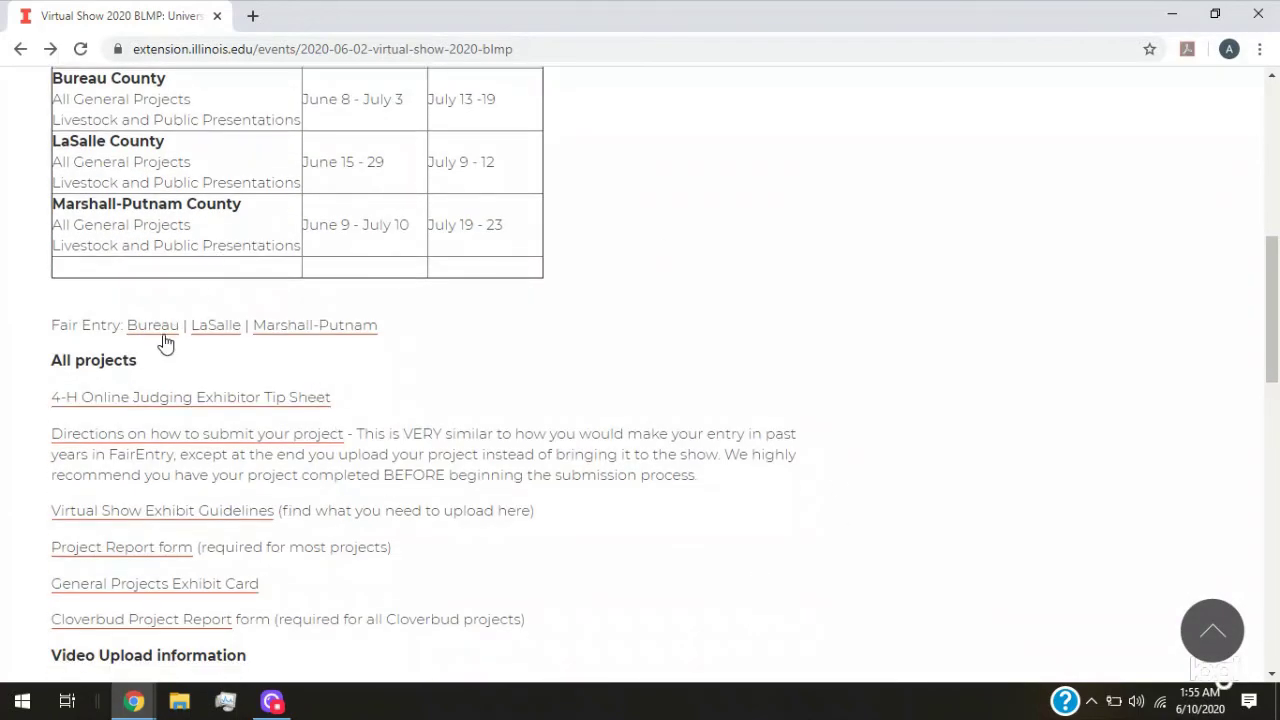
scroll(40, 480, "down", 1)
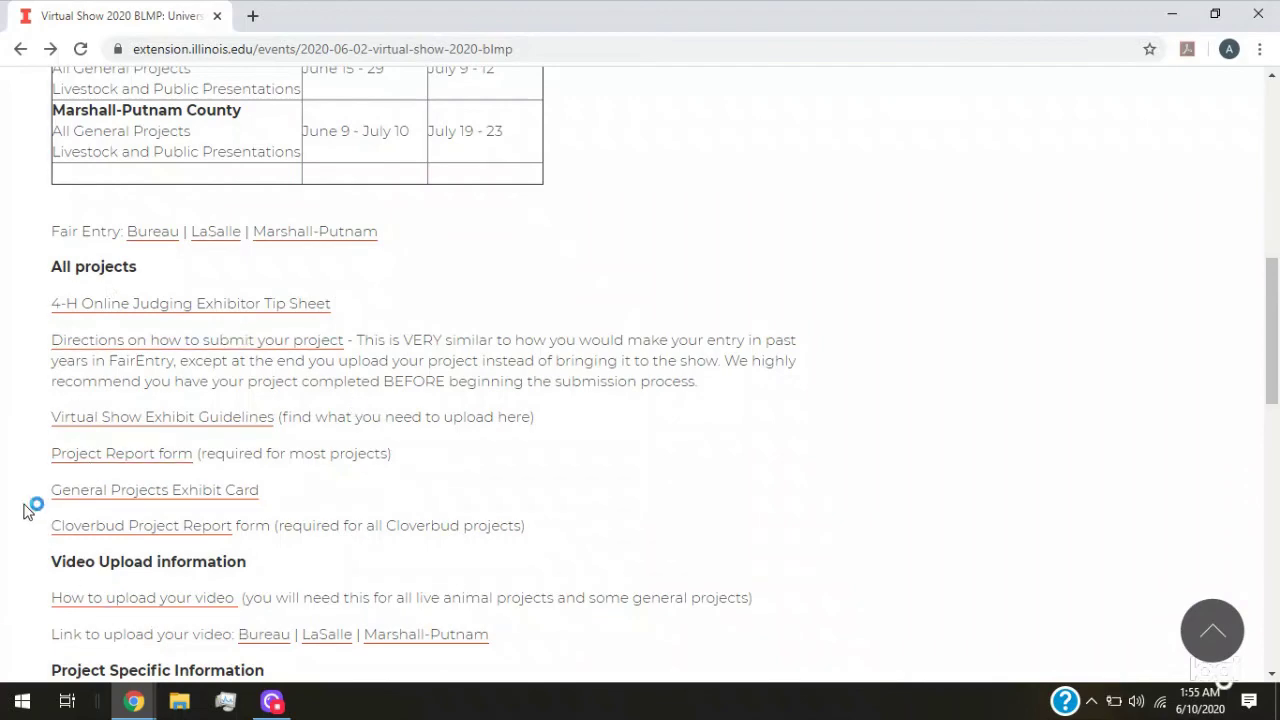
scroll(20, 506, "down", 2)
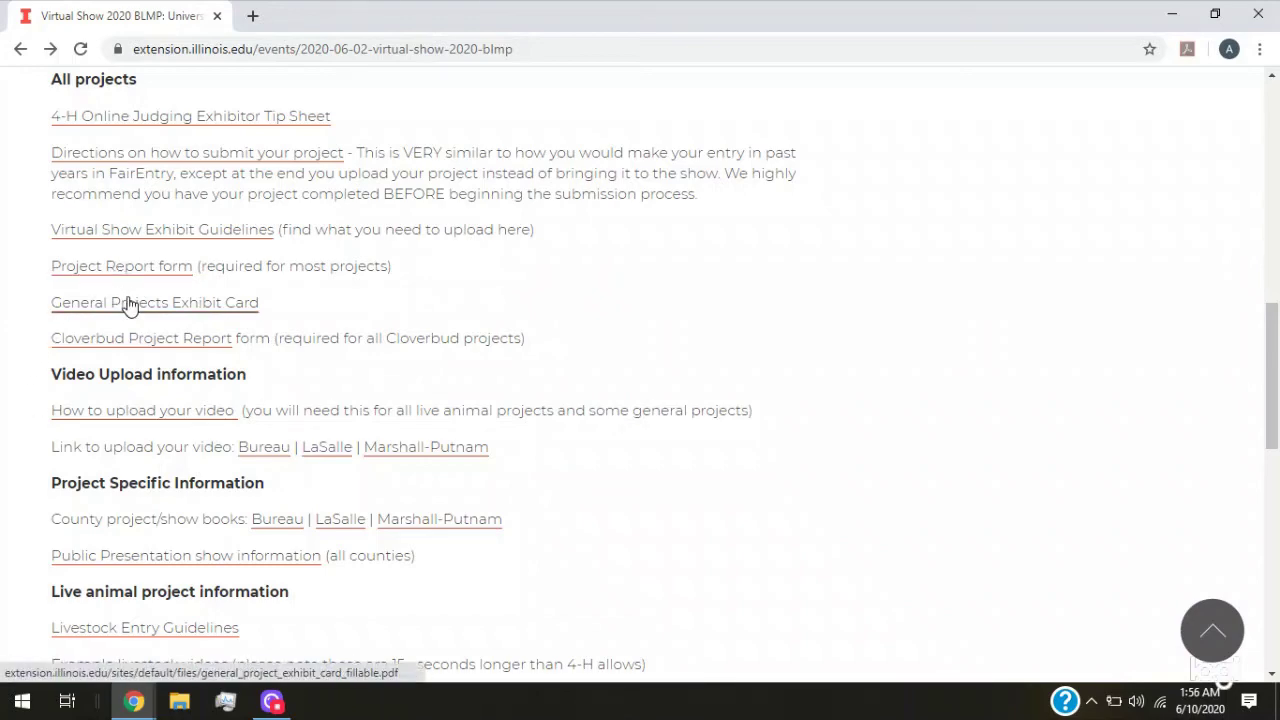
scroll(5, 468, "down", 3)
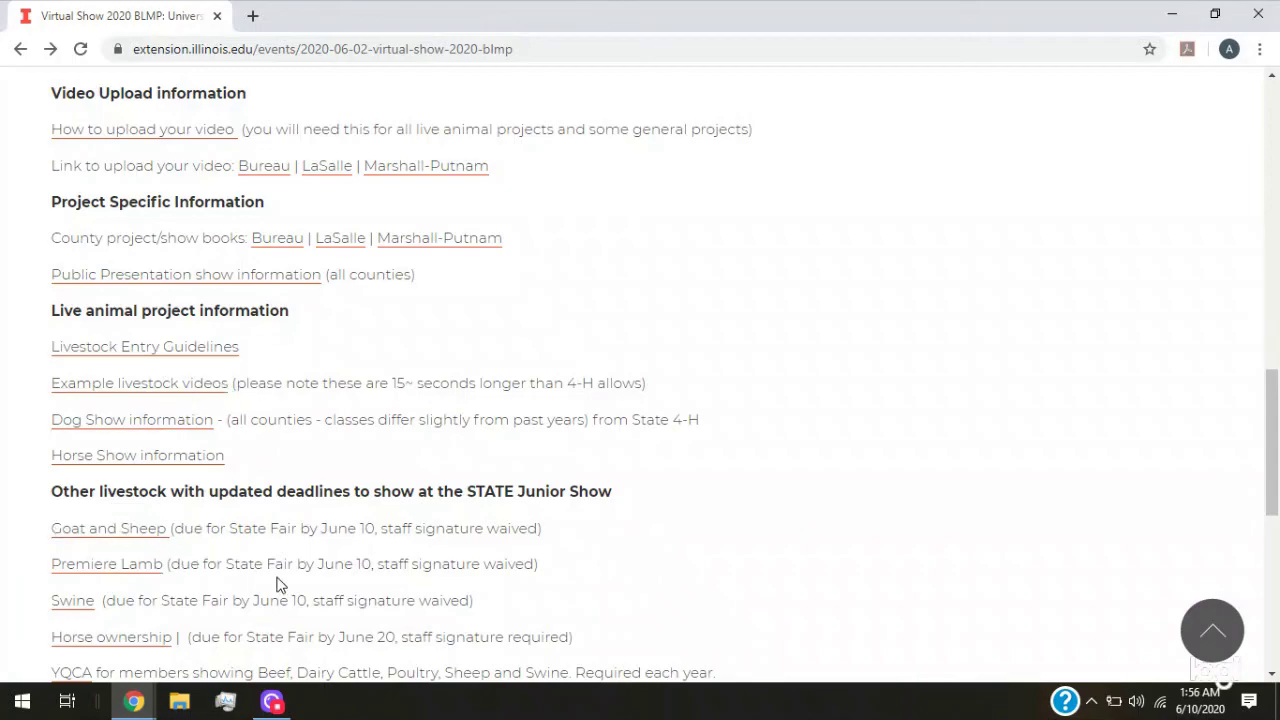
scroll(277, 583, "down", 2)
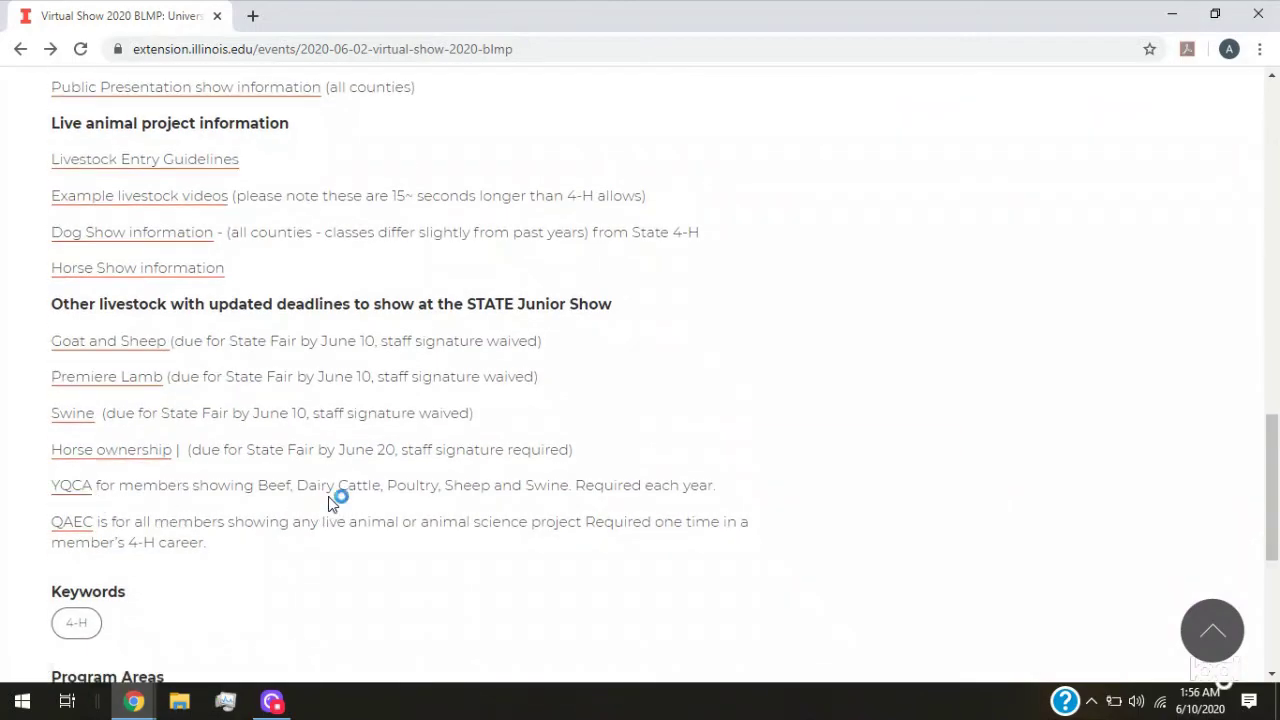
scroll(423, 337, "up", 4)
scroll(545, 448, "up", 3)
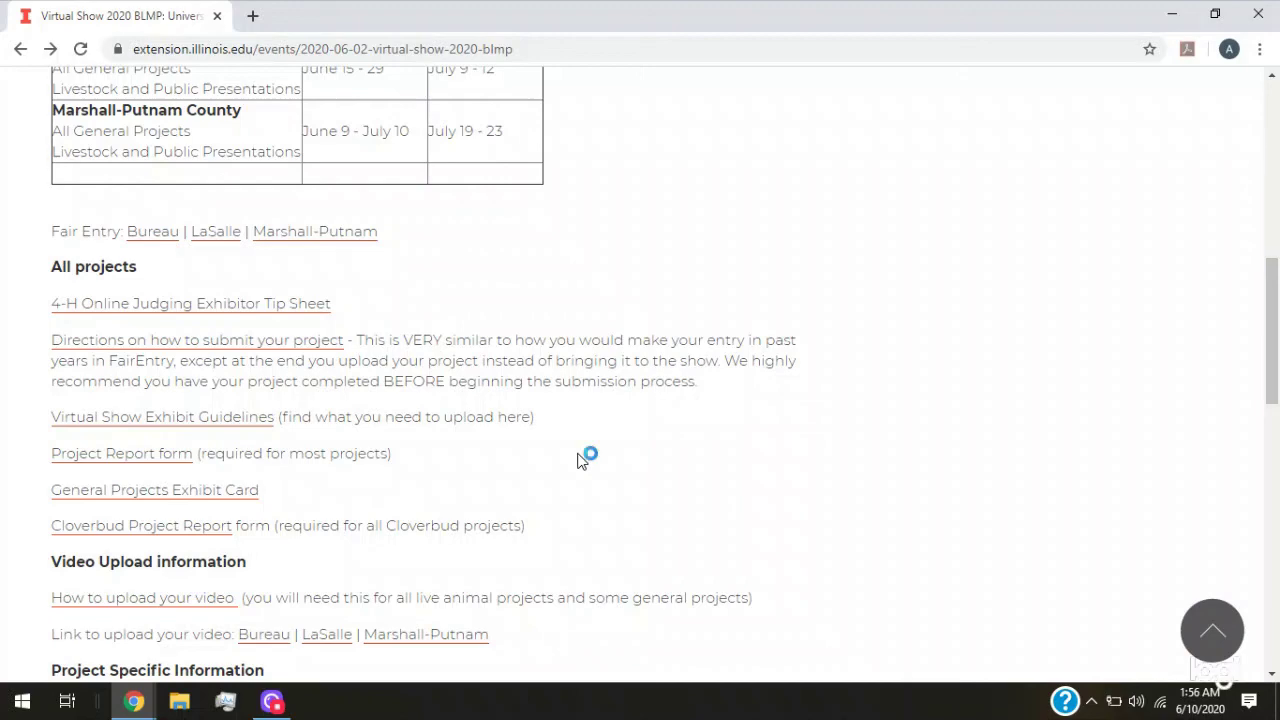
scroll(586, 457, "up", 1)
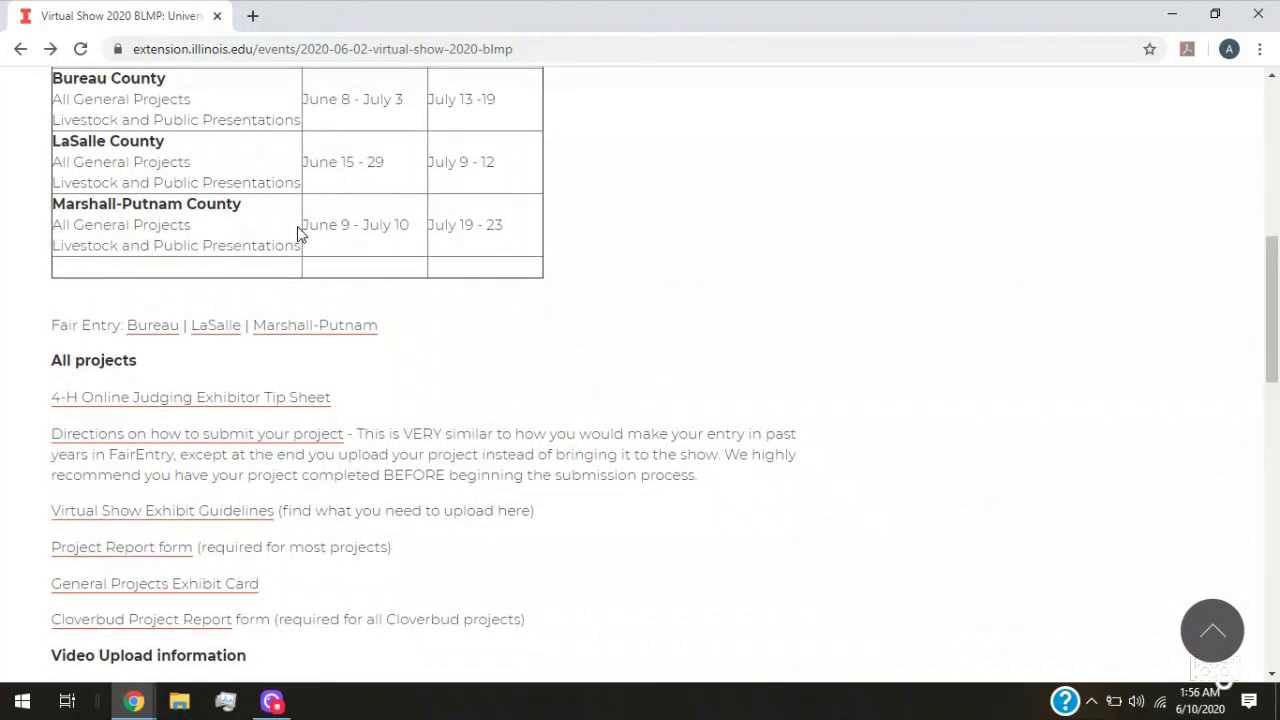
left_click_drag(303, 224, 407, 244)
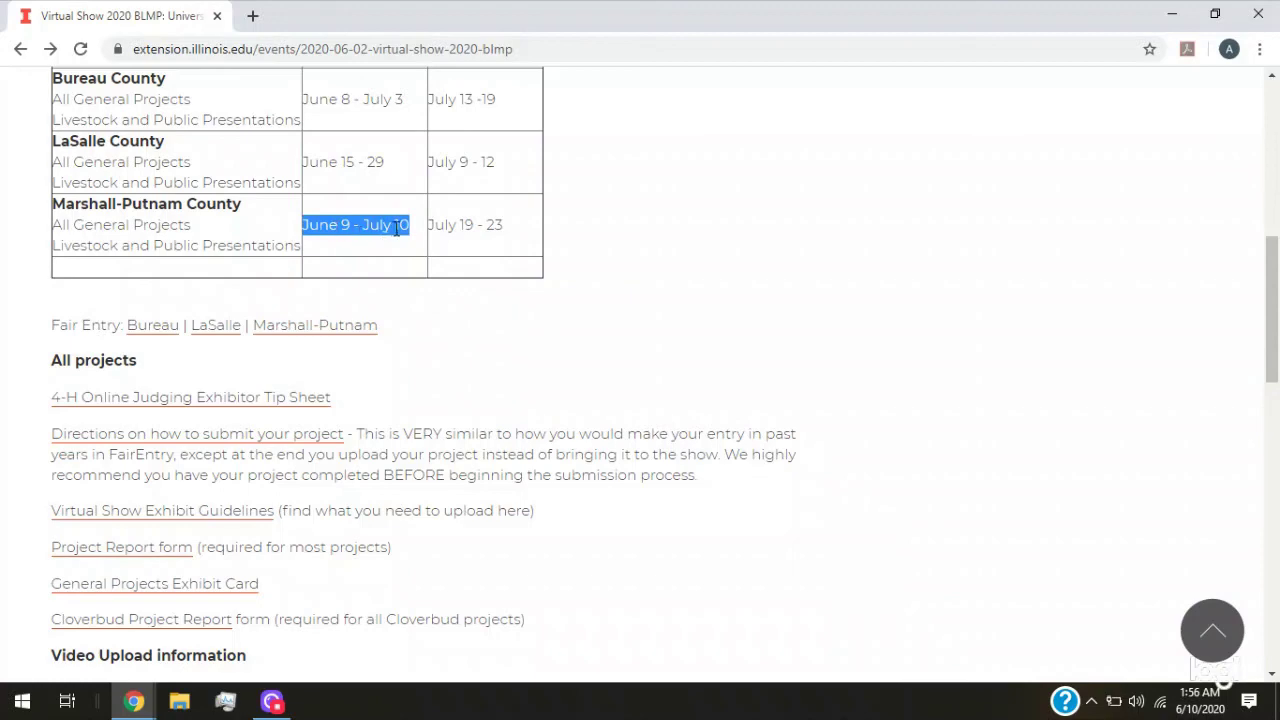
left_click_drag(362, 222, 406, 228)
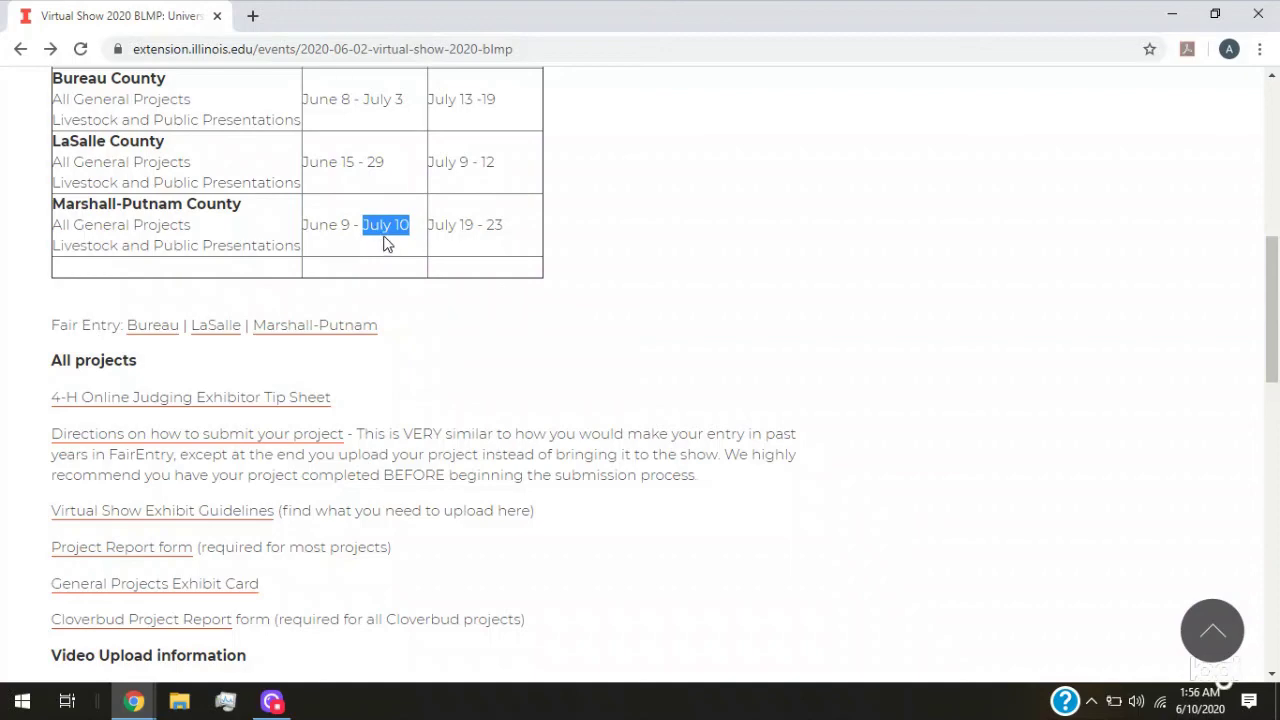
left_click(452, 268)
left_click_drag(365, 227, 506, 226)
left_click(433, 224)
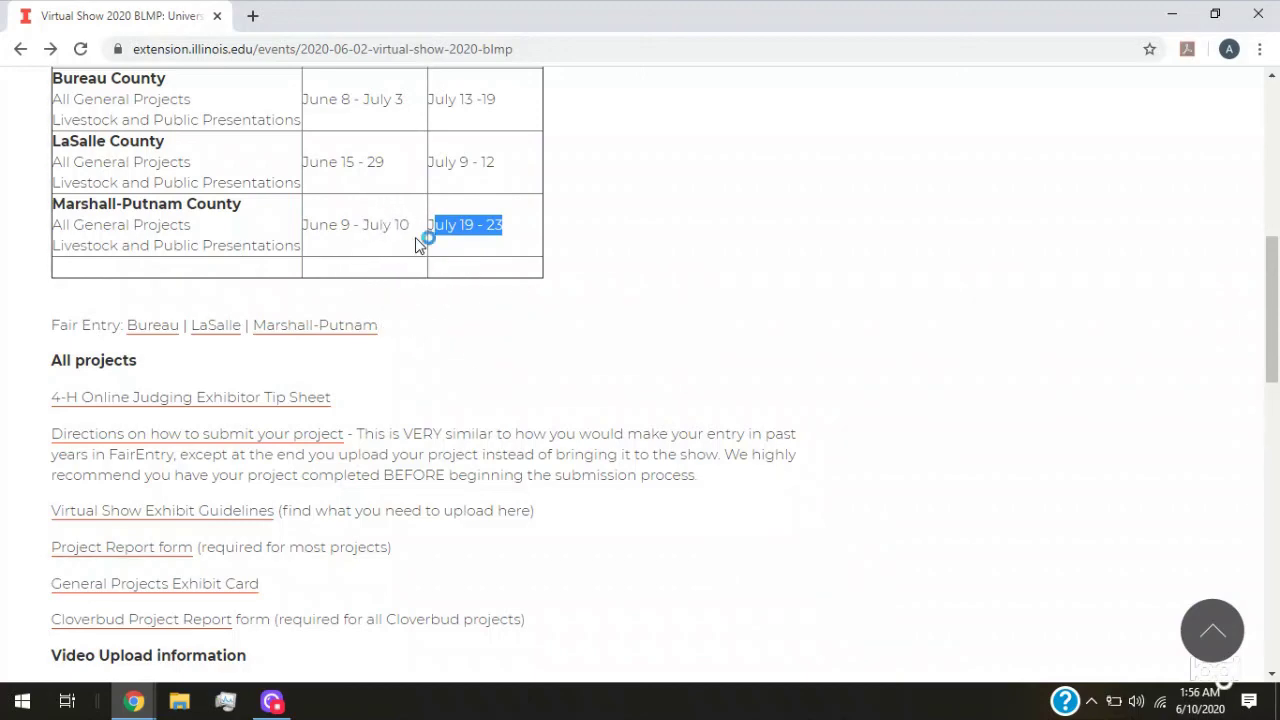
left_click(448, 263)
scroll(543, 309, "up", 2)
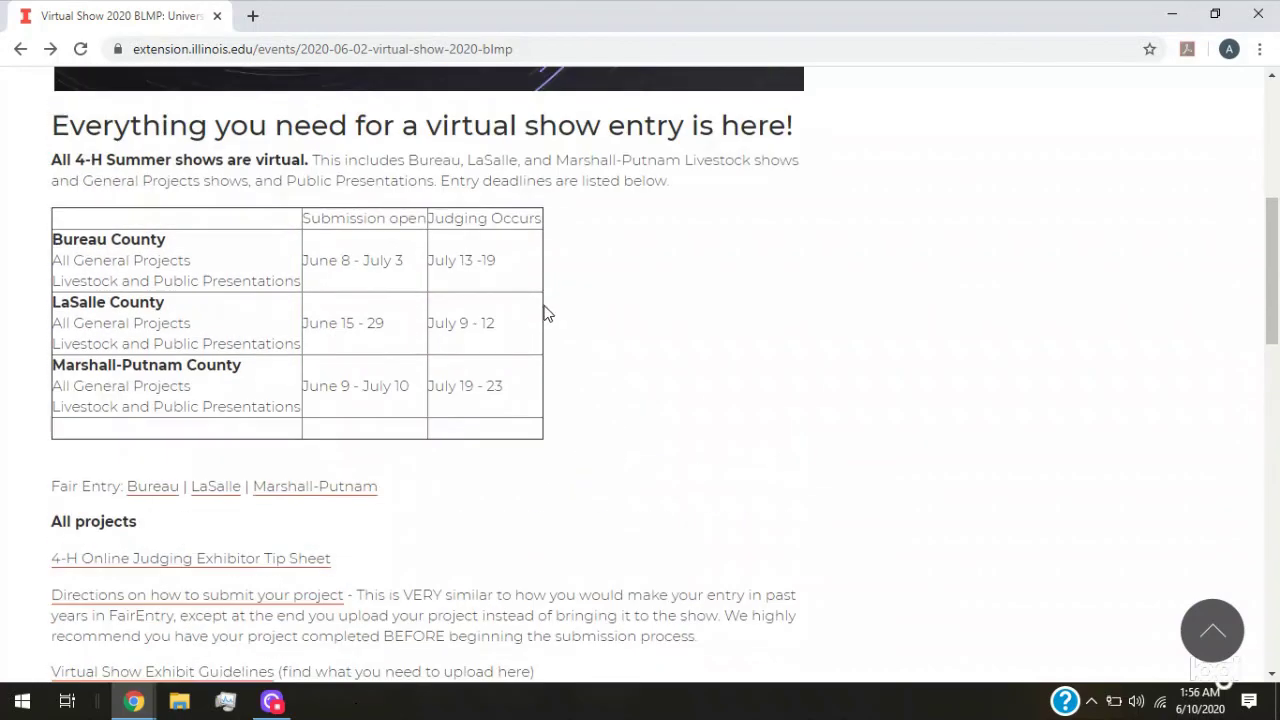
scroll(557, 329, "down", 2)
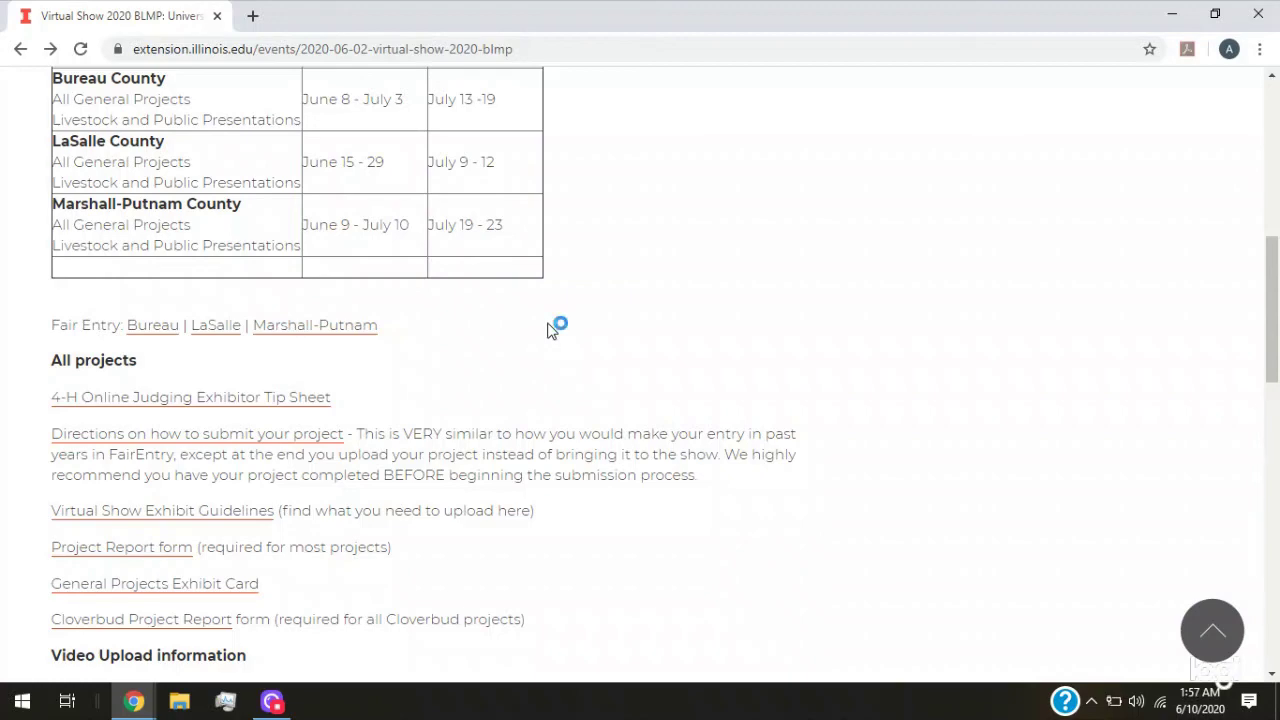
scroll(544, 330, "up", 3)
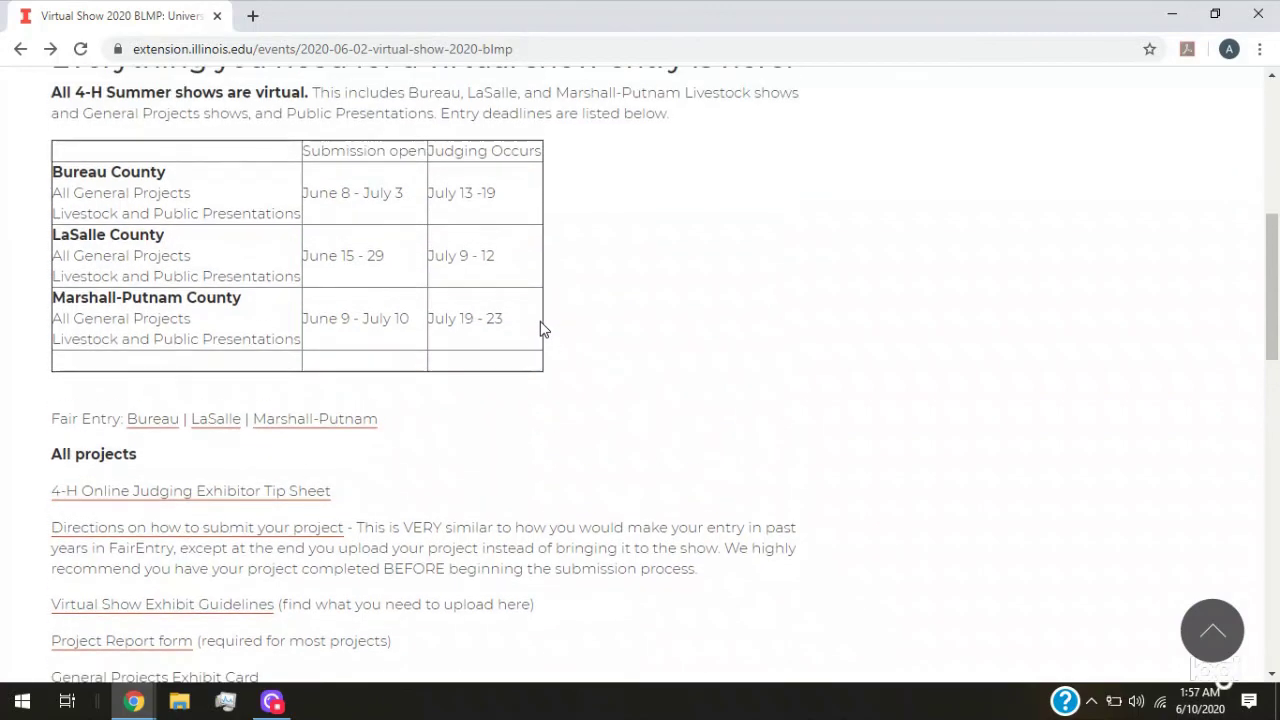